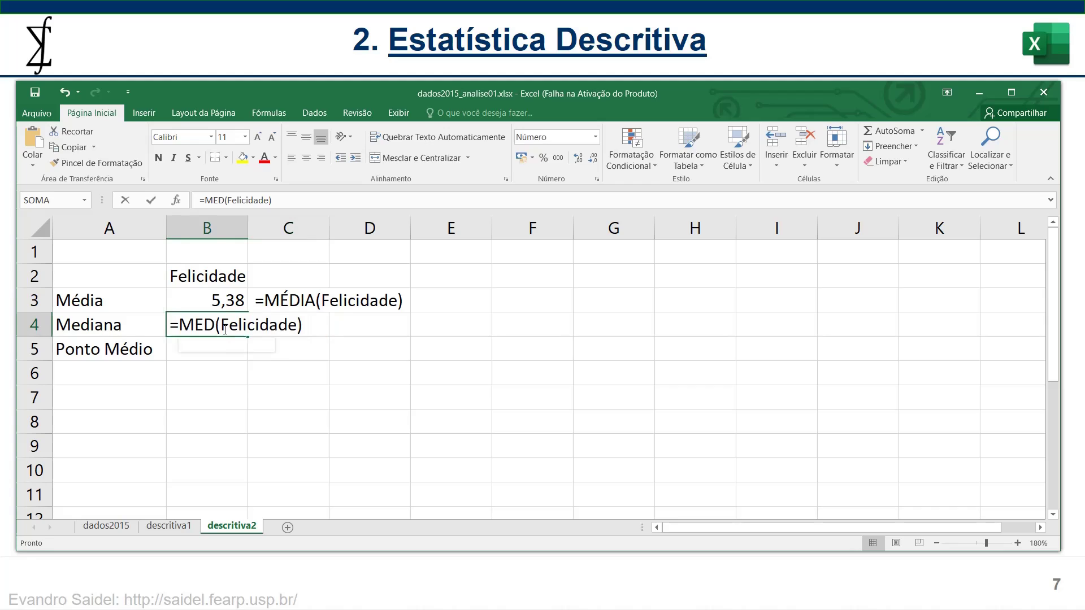
Step: Copy the median formula from B4 into C4 as plain text, showing =MED(Felicidade)
drag(271, 200, 182, 200)
key(ctrl+c)
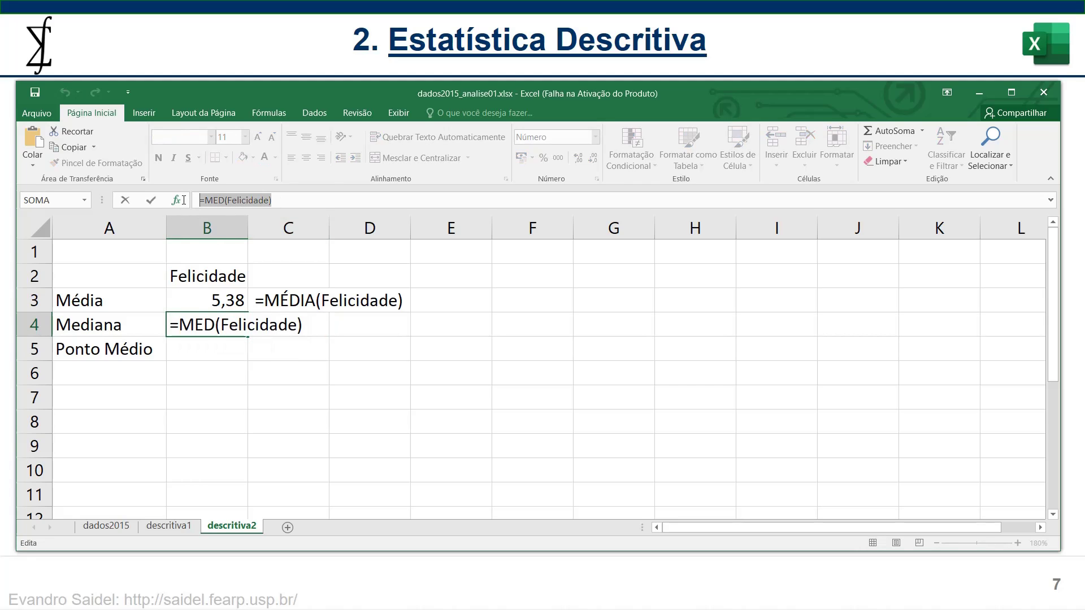
key(Escape)
double_click(292, 322)
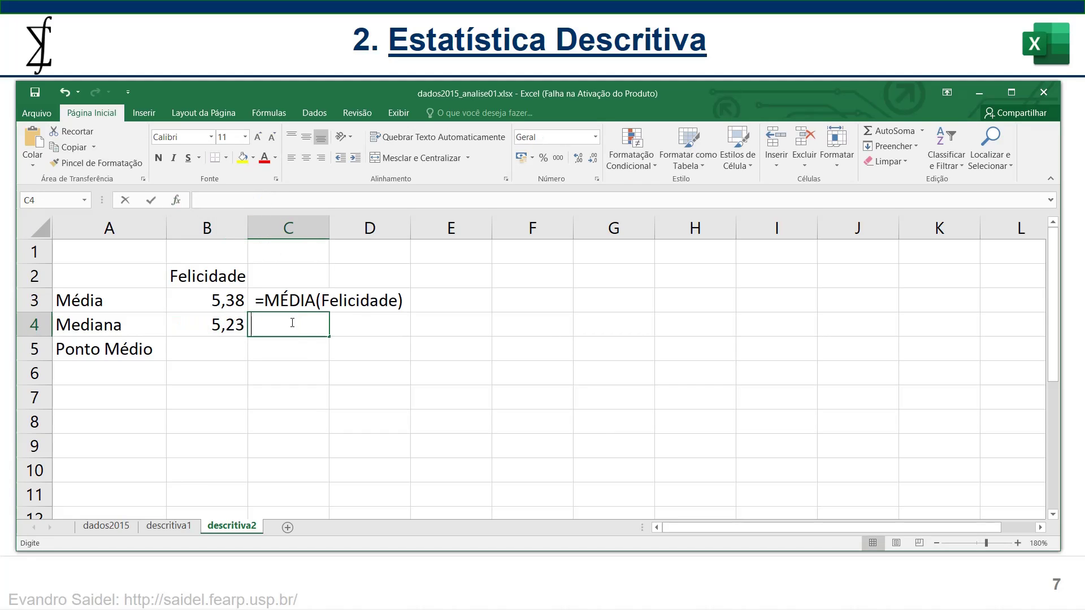
key(ctrl+v)
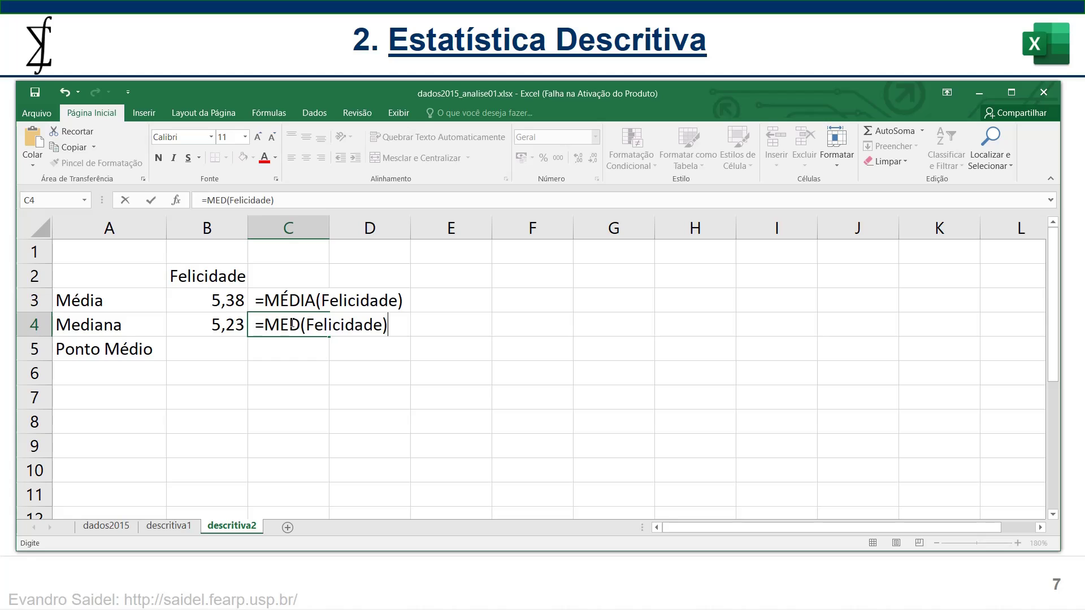
key(Return)
Step: Enter the formula =MÁXIMO(Felicidade) in cell B5 beside Ponto Médio
click(202, 351)
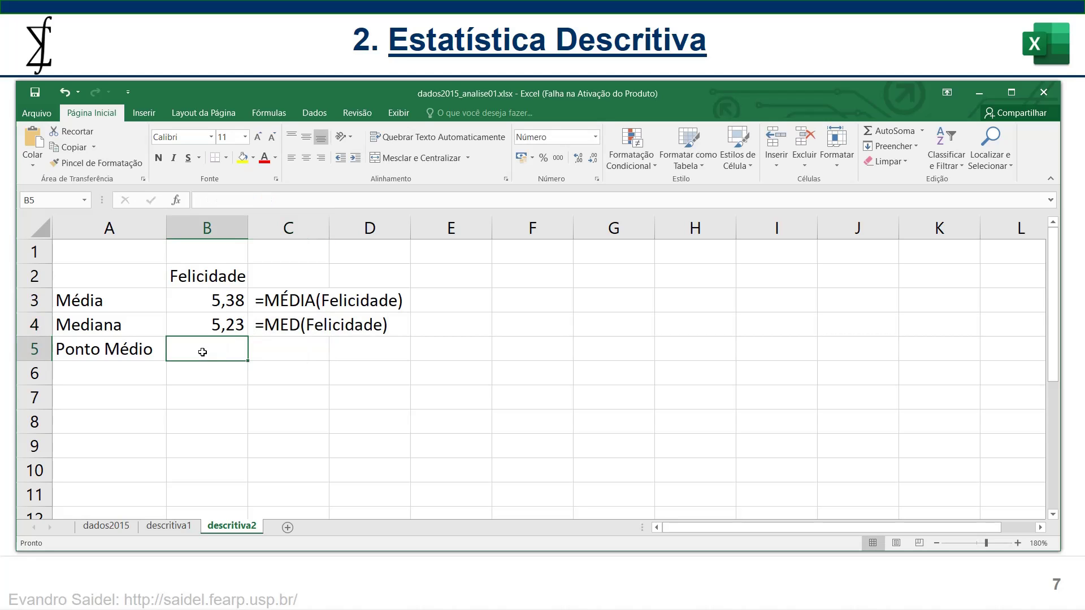
text(=)
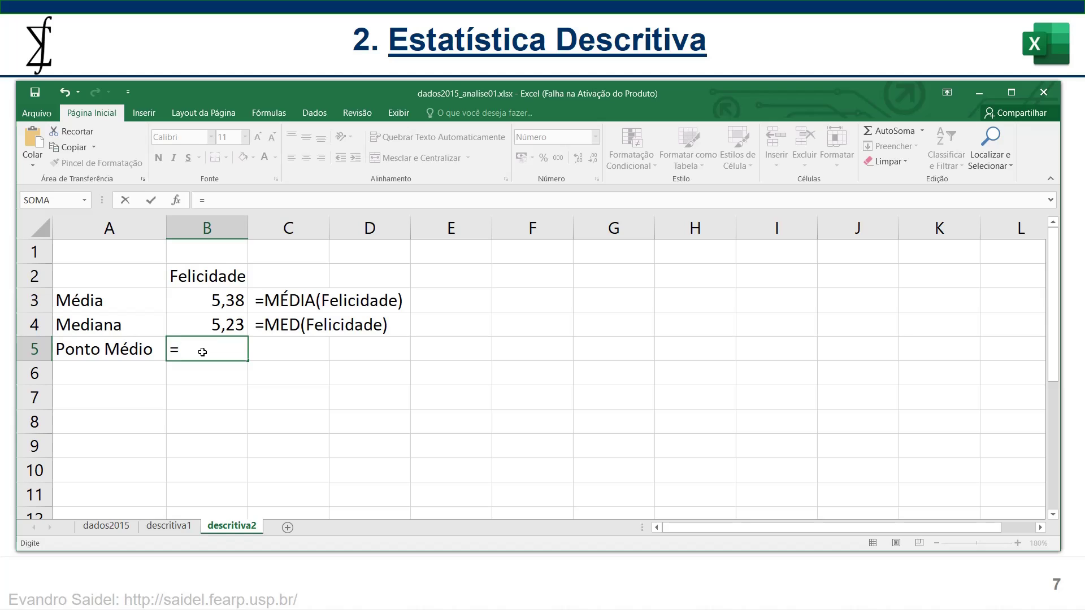
text(má)
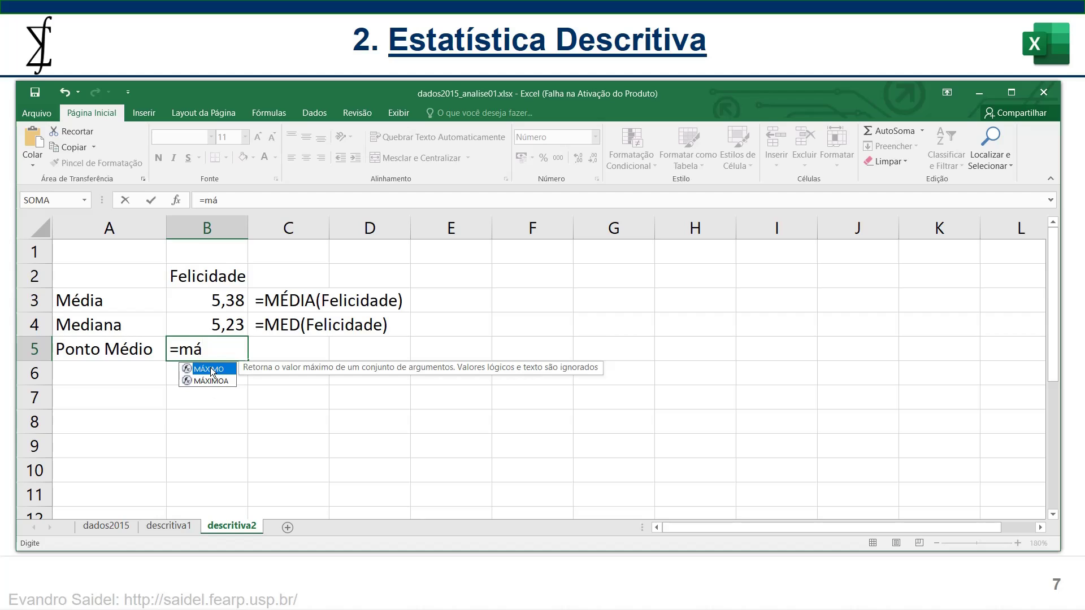
double_click(210, 369)
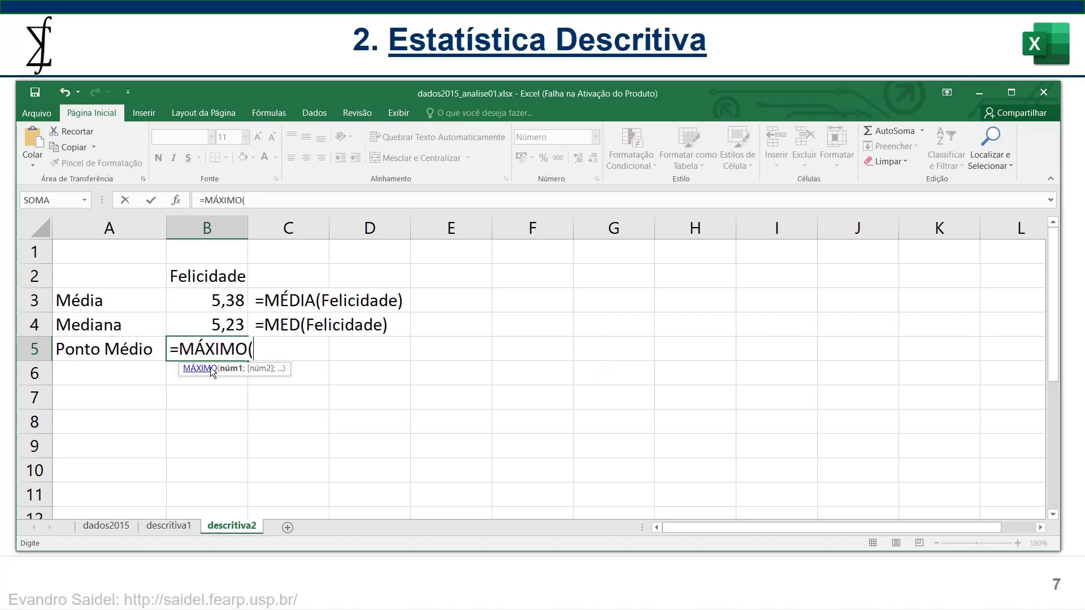
text(Fel)
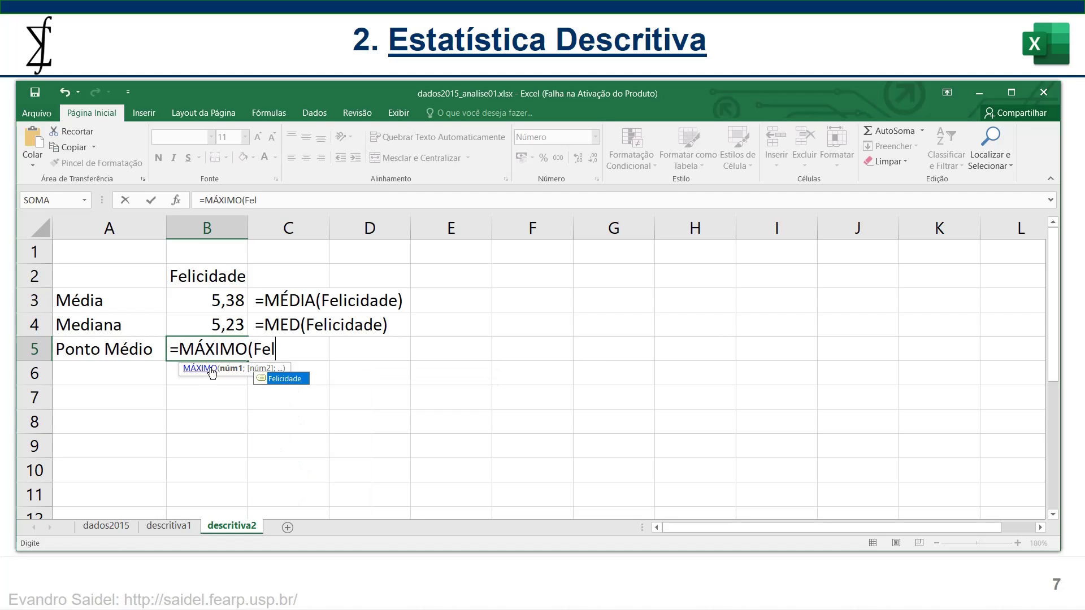
double_click(283, 378)
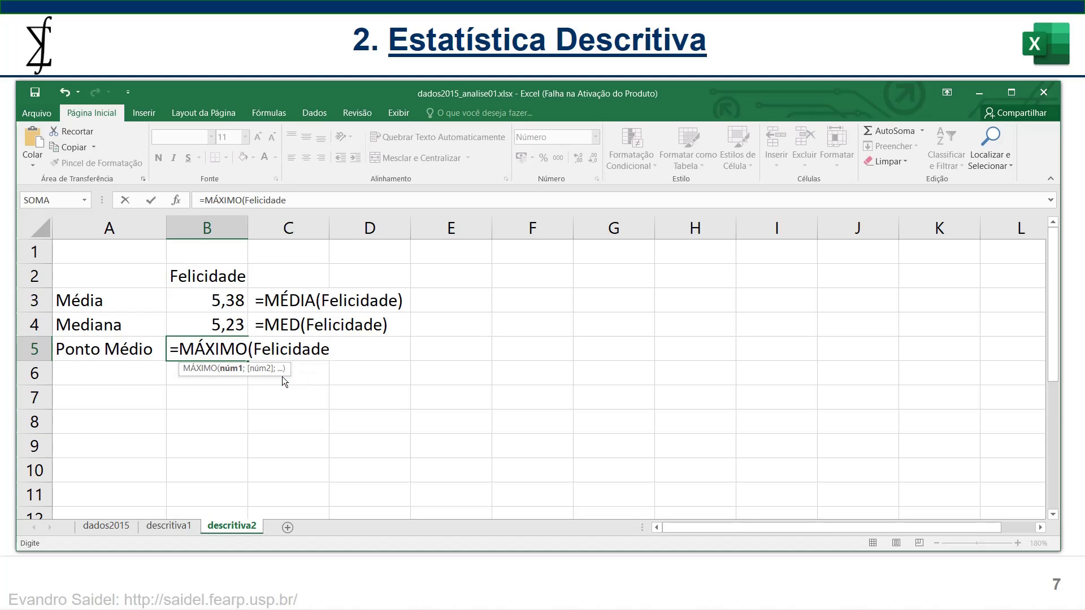
text())
key(Return)
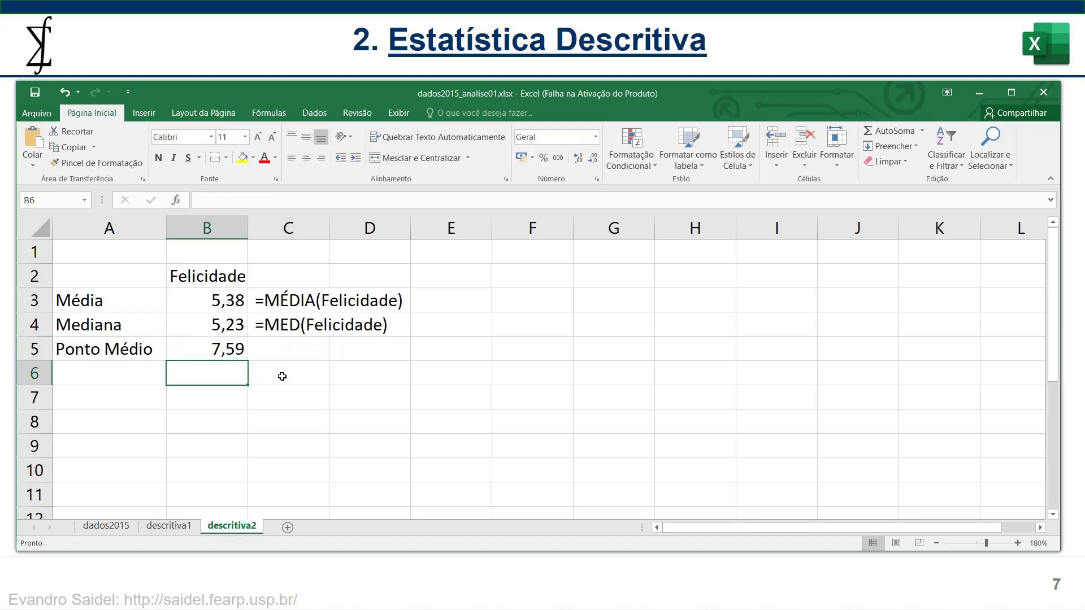
Step: Change the function in B5 from MÁXIMO to MÍNIMO, keeping Felicidade as the argument
double_click(231, 351)
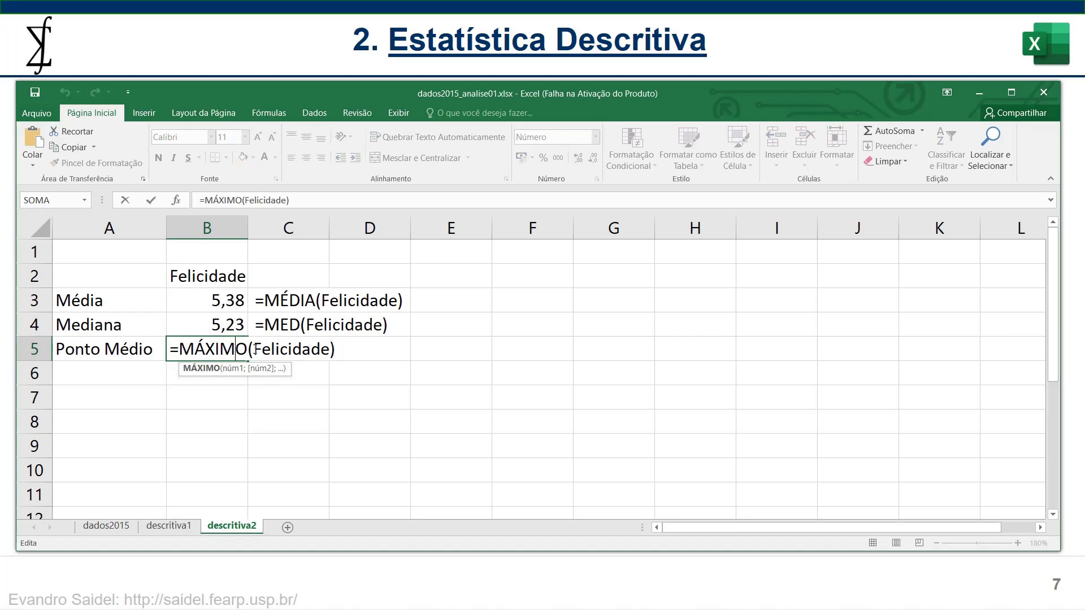
click(218, 349)
key(BackSpace)
key(BackSpace)
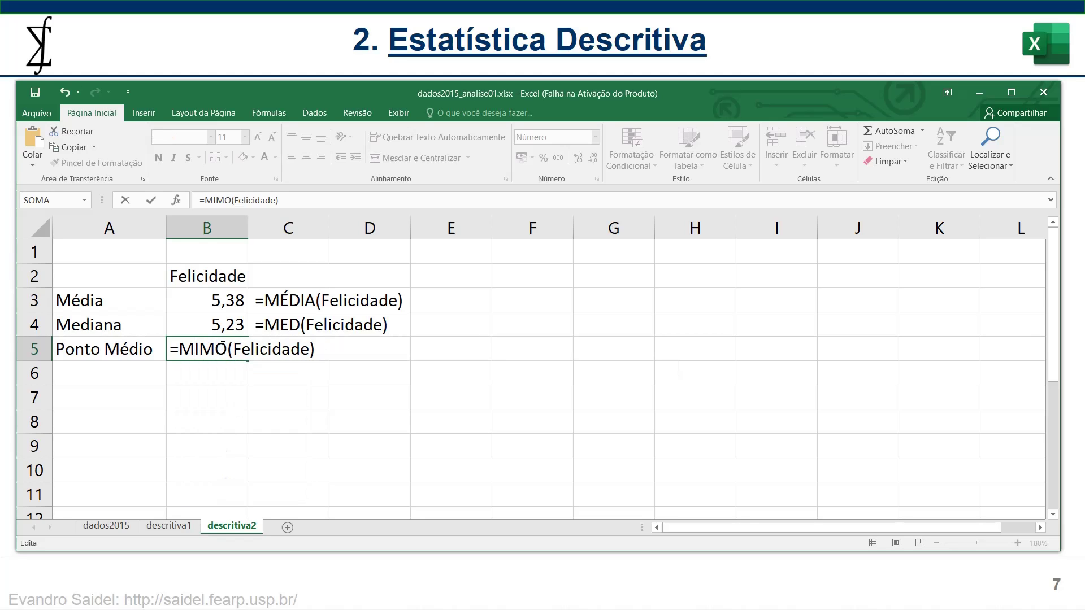
text(Ín)
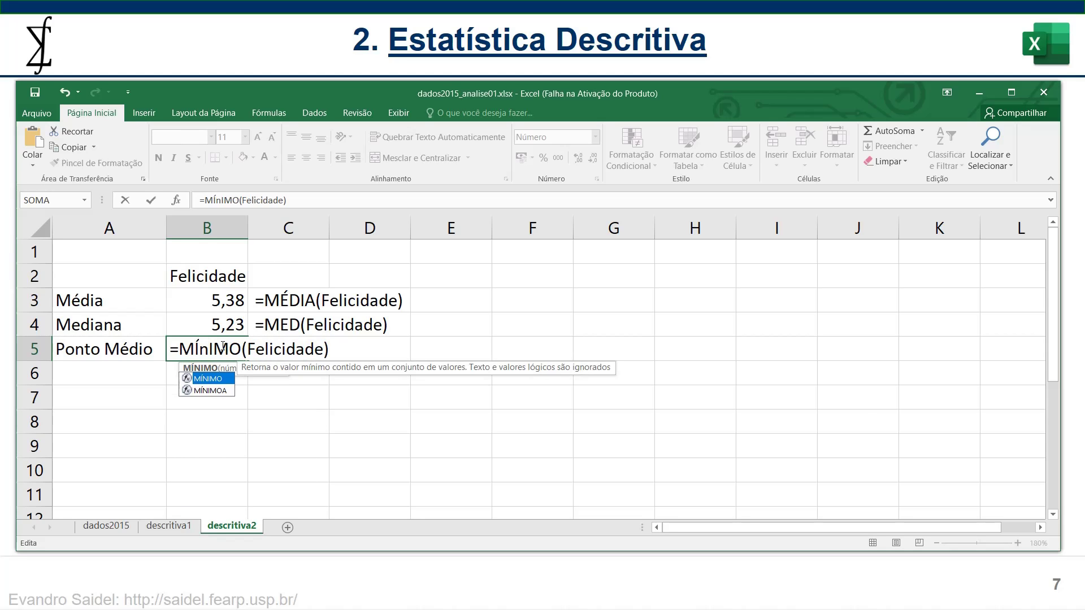
key(Return)
Step: Duplicate MÍNIMO(Felicidade) within the B5 formula and change the first copy to MÁXIMO(Felicidade)
click(230, 354)
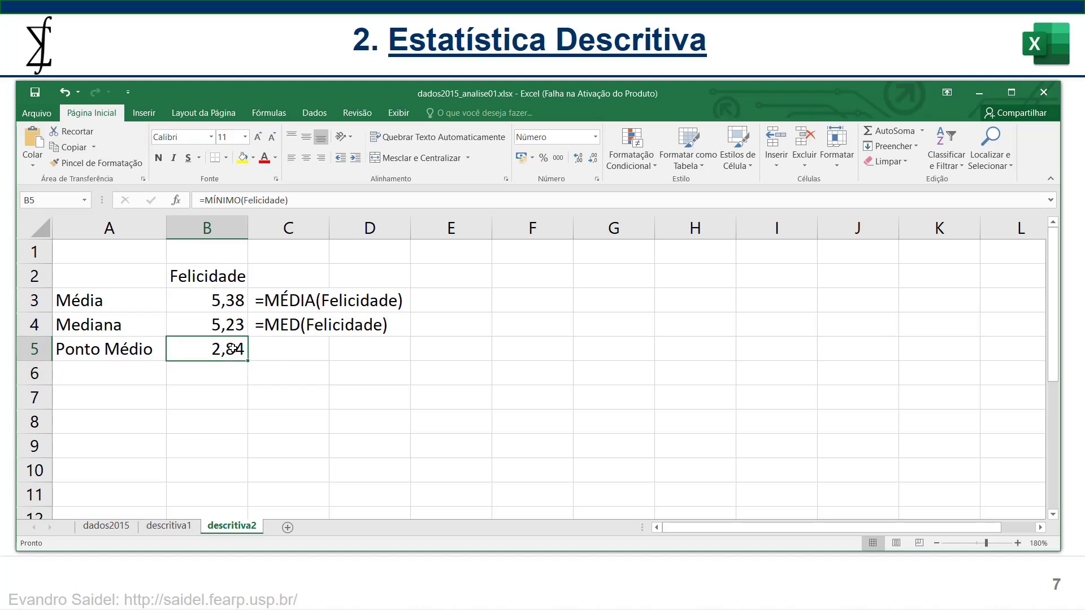
double_click(233, 351)
drag(180, 350, 352, 350)
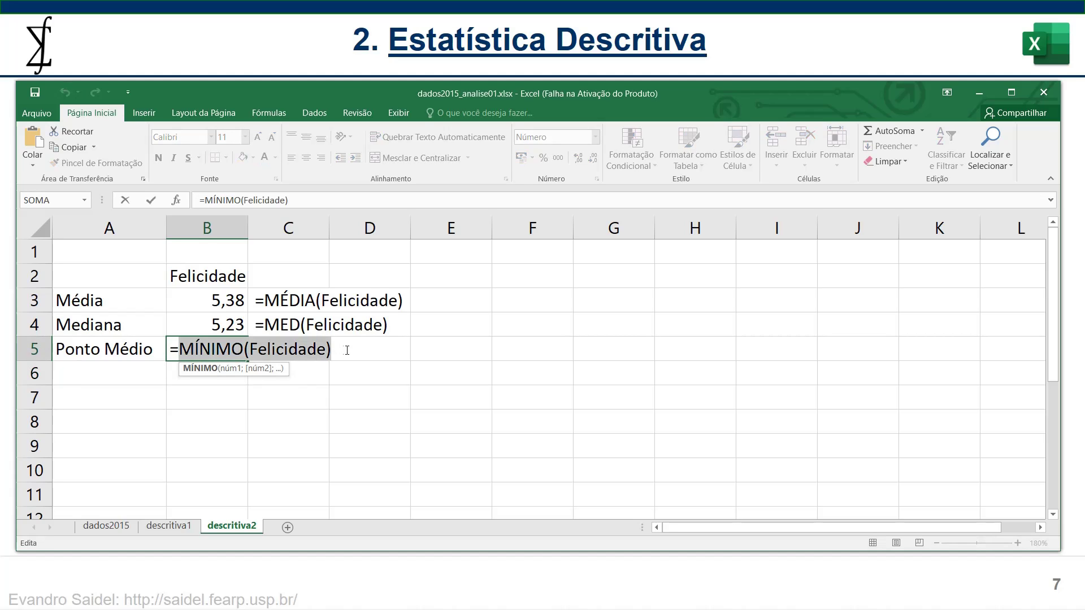
key(ctrl+c)
click(179, 350)
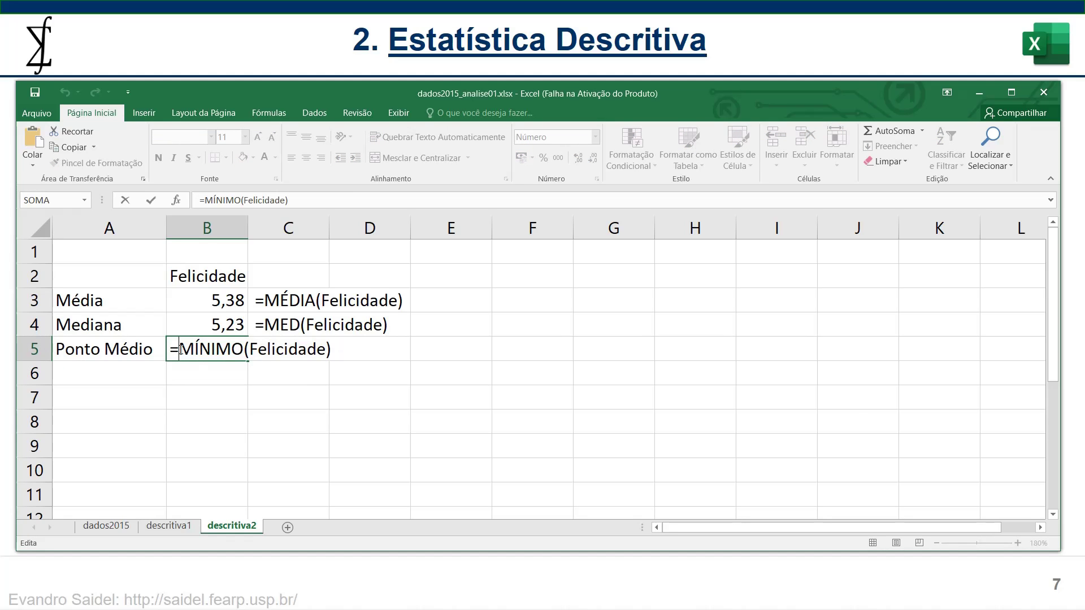
key(ctrl+v)
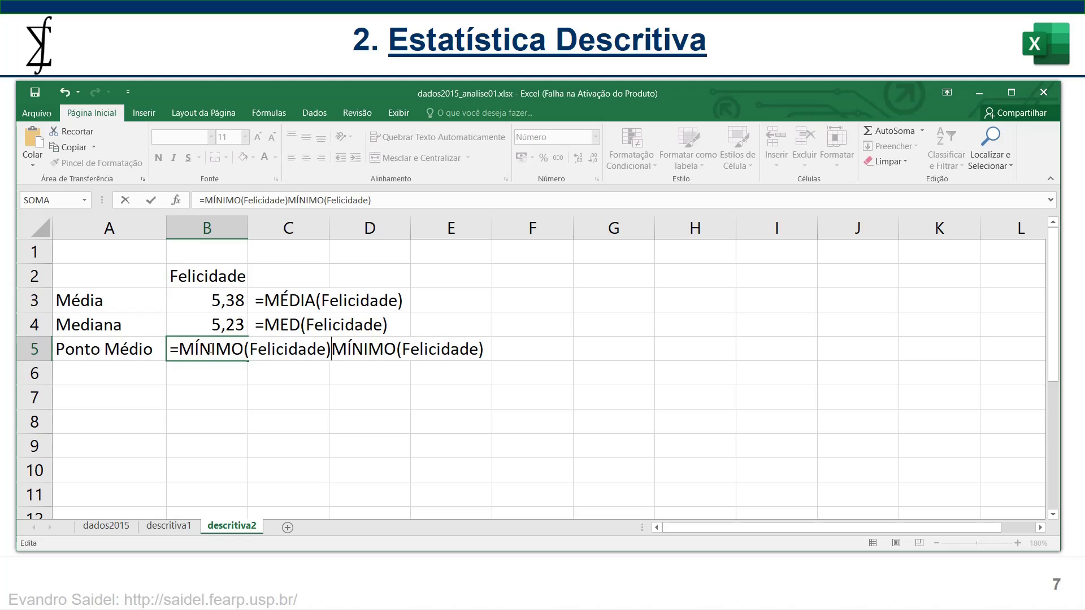
click(210, 349)
key(BackSpace)
key(BackSpace)
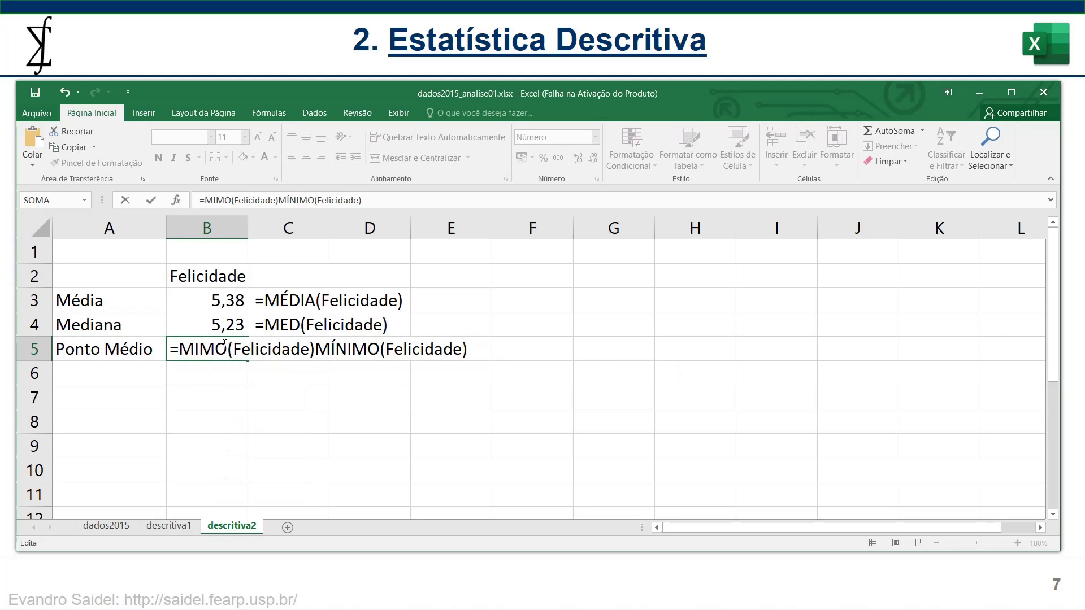
text(ÁX)
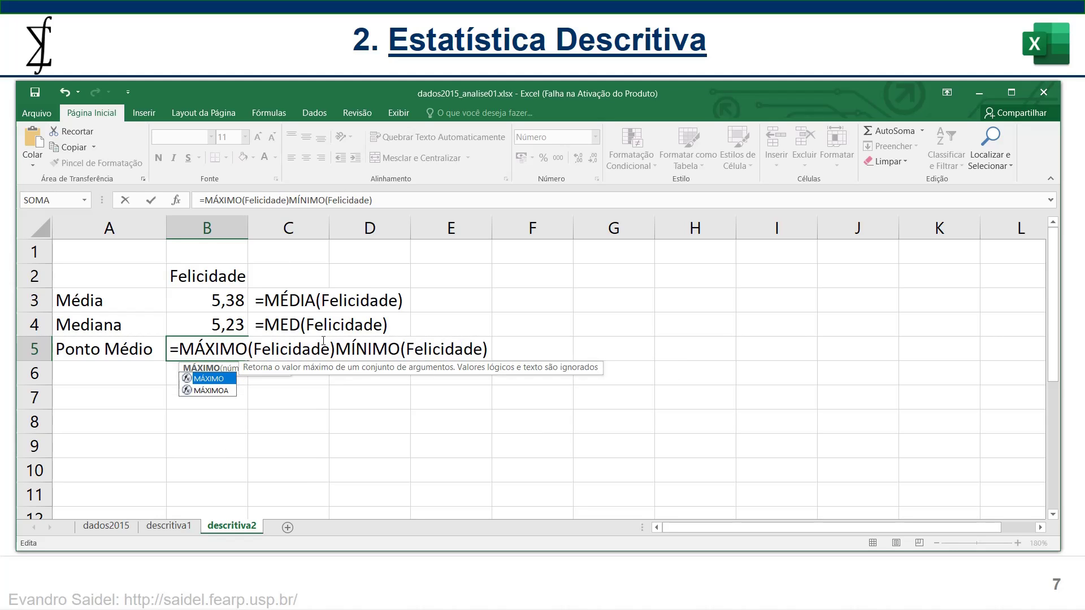
Step: Complete the midpoint formula in B5 as =(MÁXIMO(Felicidade)+MÍNIMO(Felicidade))/2
click(336, 348)
text(+)
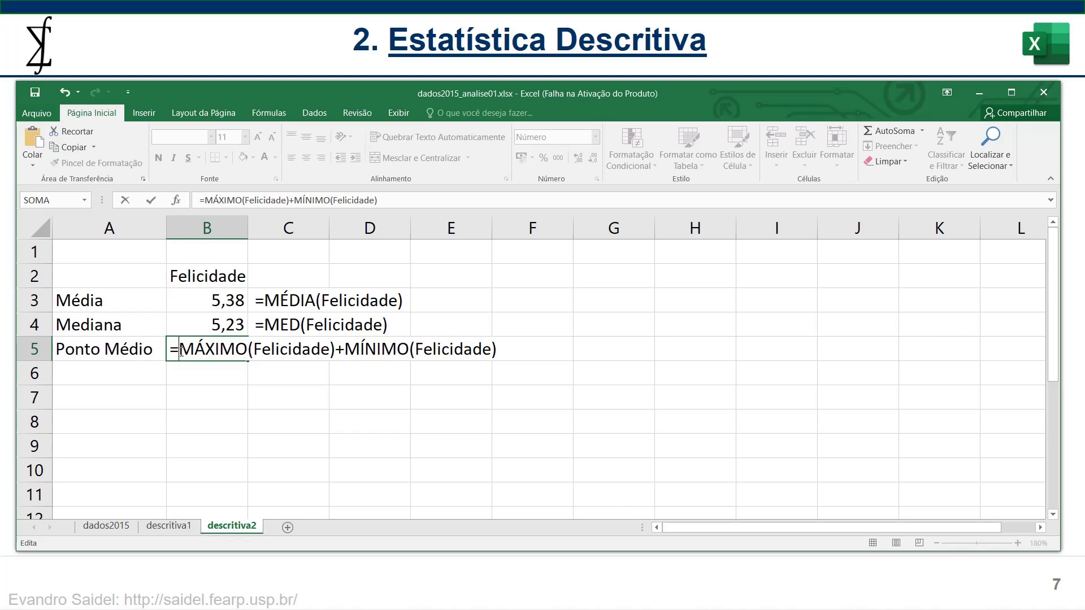
text(()
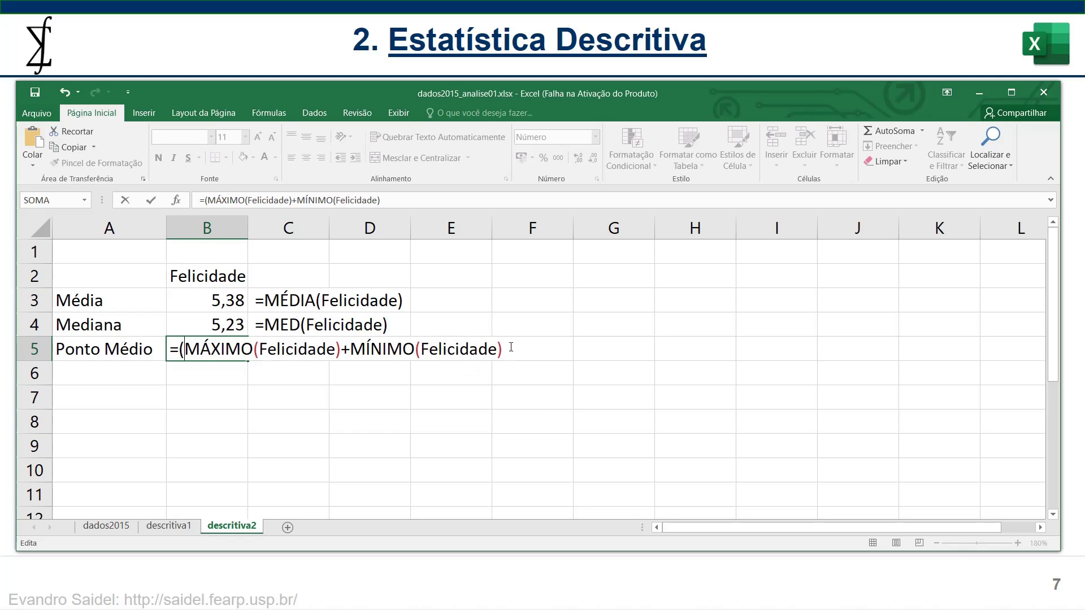
text()/2)
key(Return)
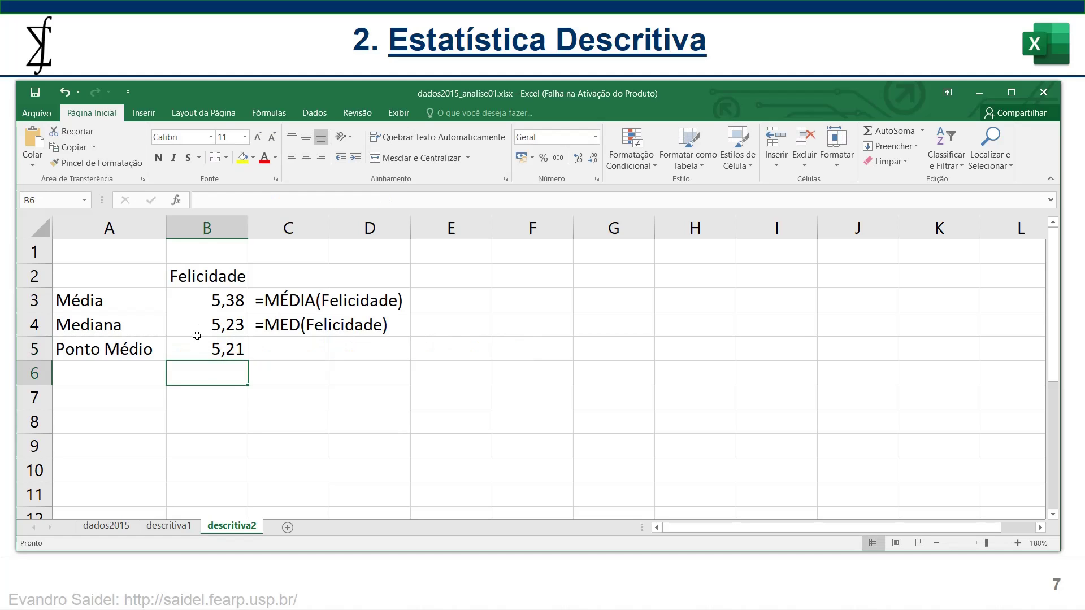
Step: Copy the midpoint formula from B5 into C5 as plain text, showing =(MÁXIMO(Felicidade)+MÍNIMO(Felicidade))/2
click(220, 354)
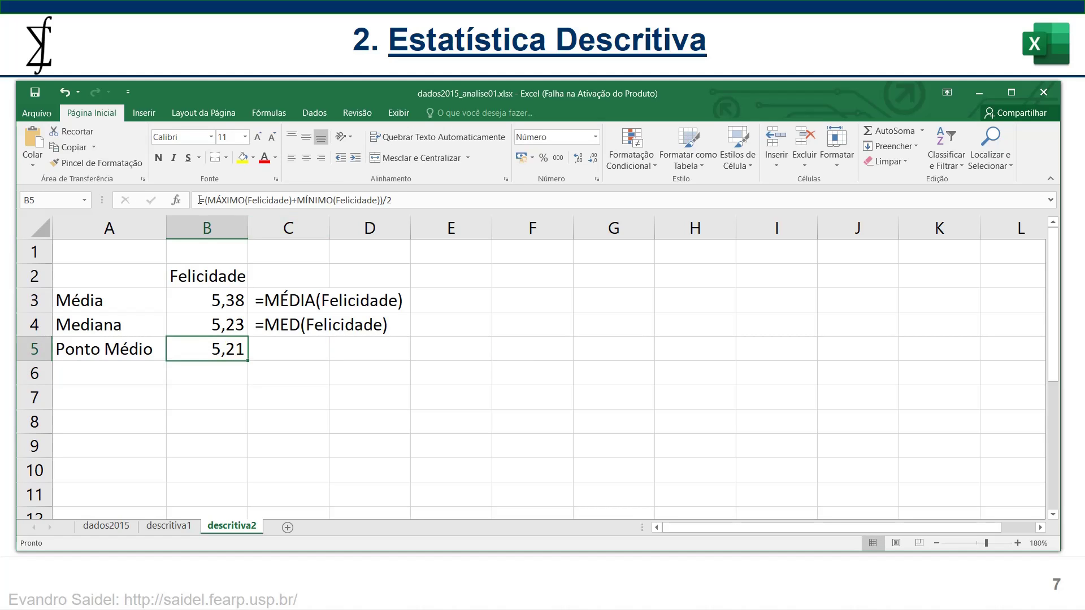
drag(200, 200, 386, 208)
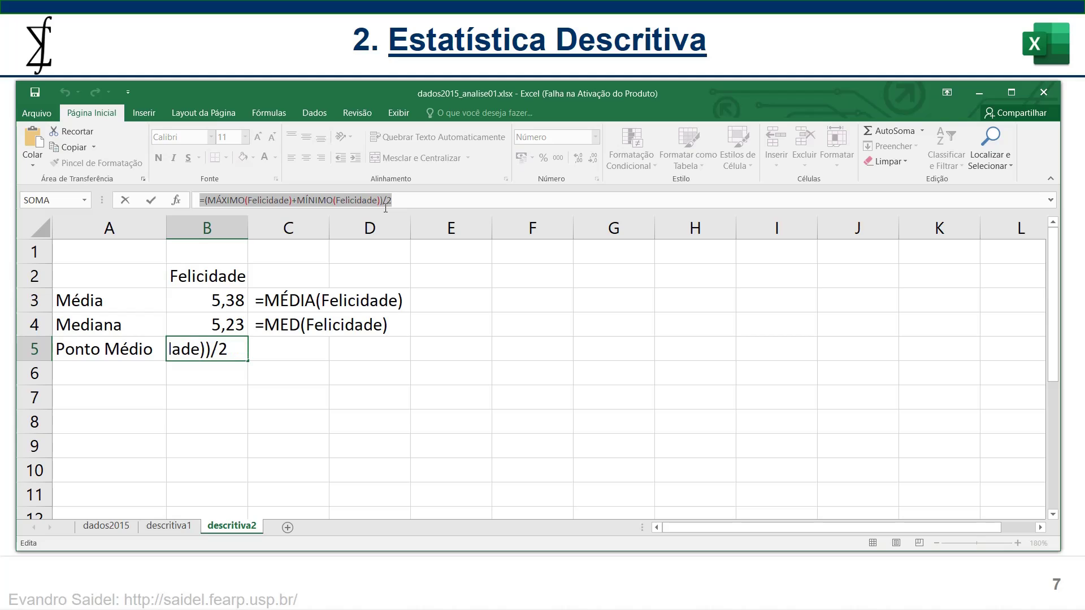
key(Escape)
double_click(304, 355)
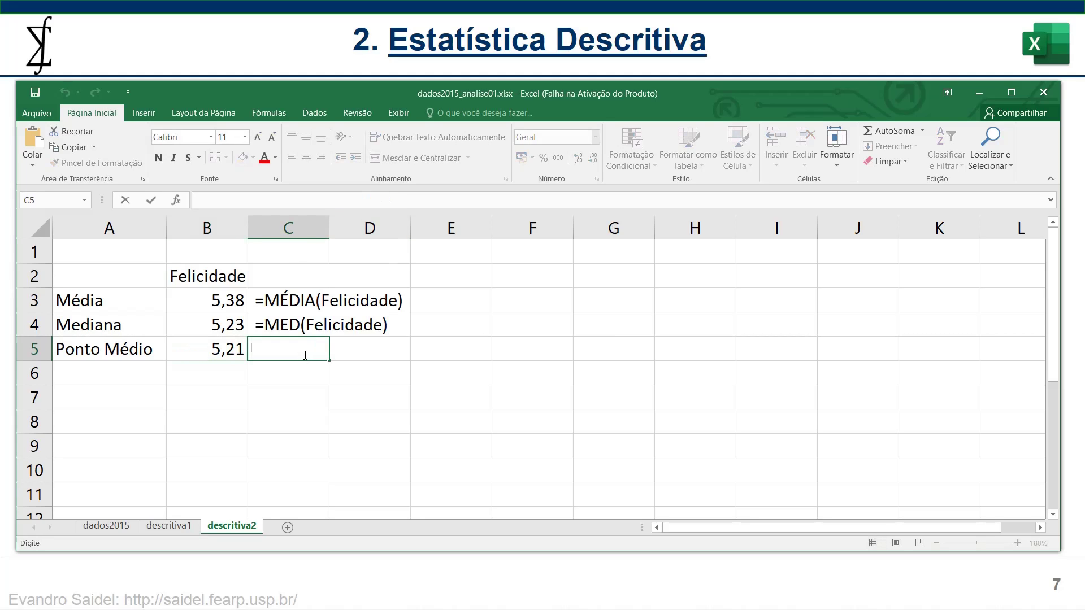
key(ctrl+v)
key(Return)
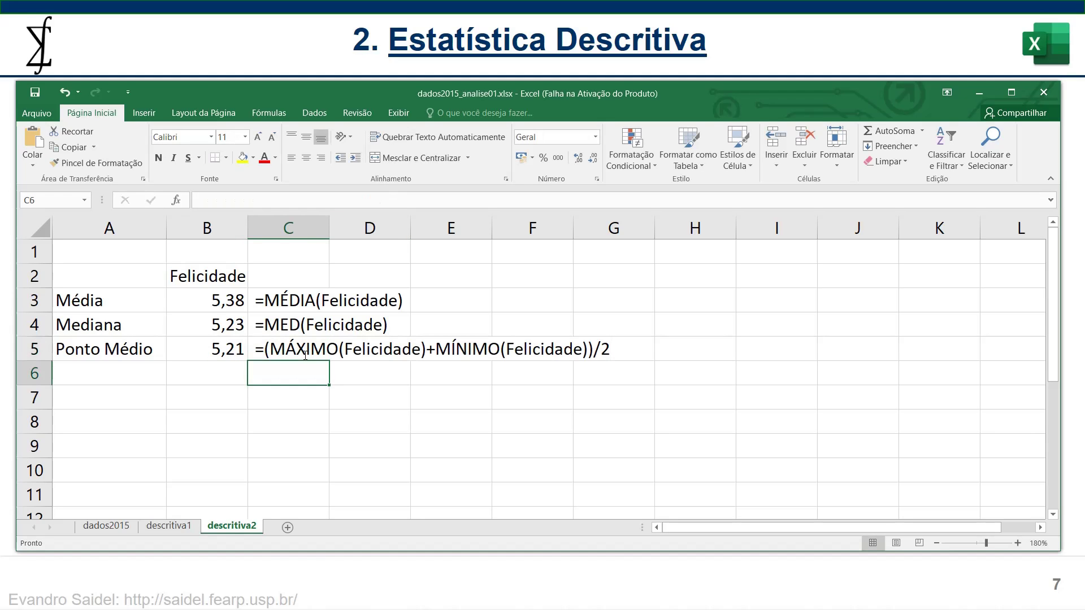
Step: Add the header Expressão in C2, then fit column C to its contents and slightly widen column B
click(303, 277)
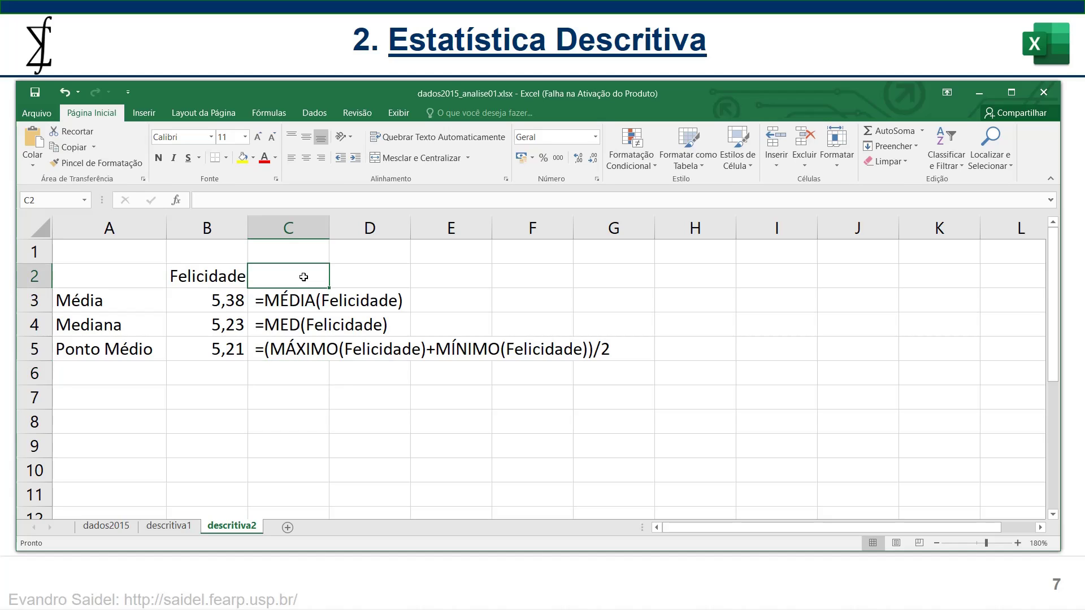
text(Expressão)
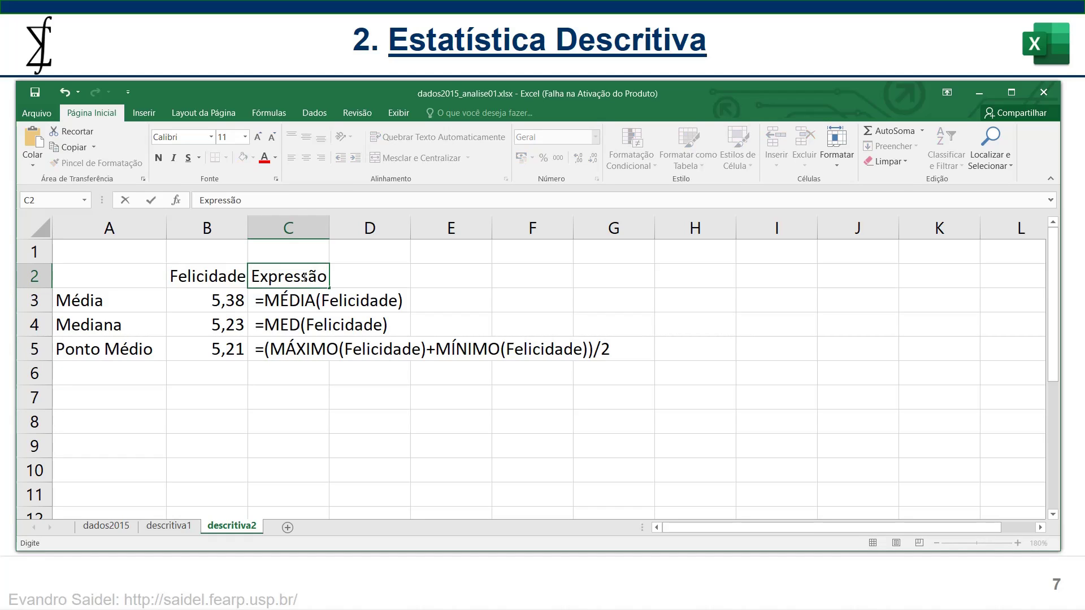
key(Return)
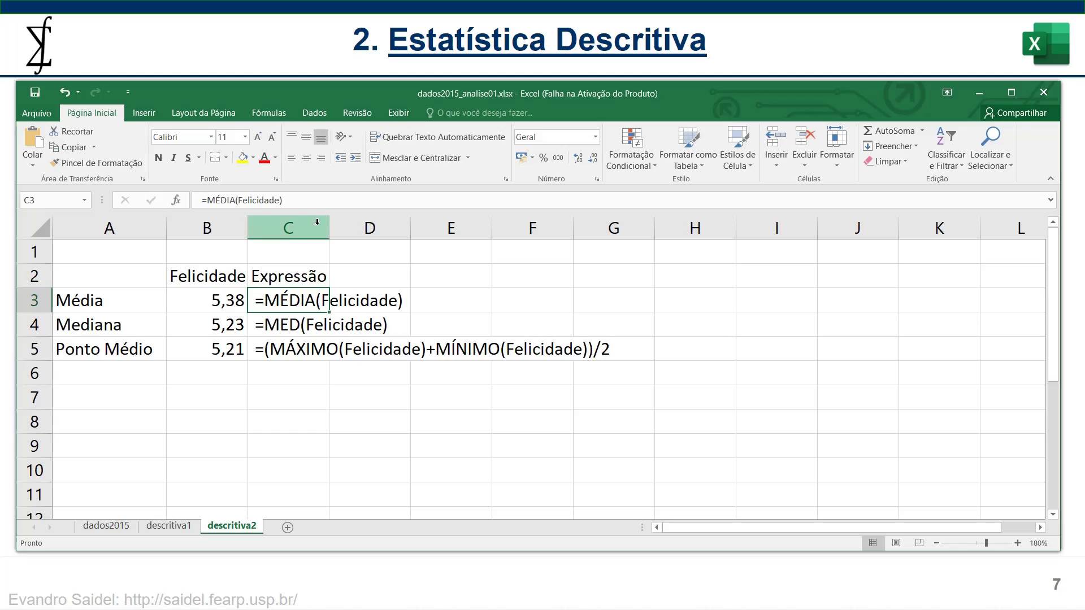
double_click(329, 228)
drag(248, 227, 256, 227)
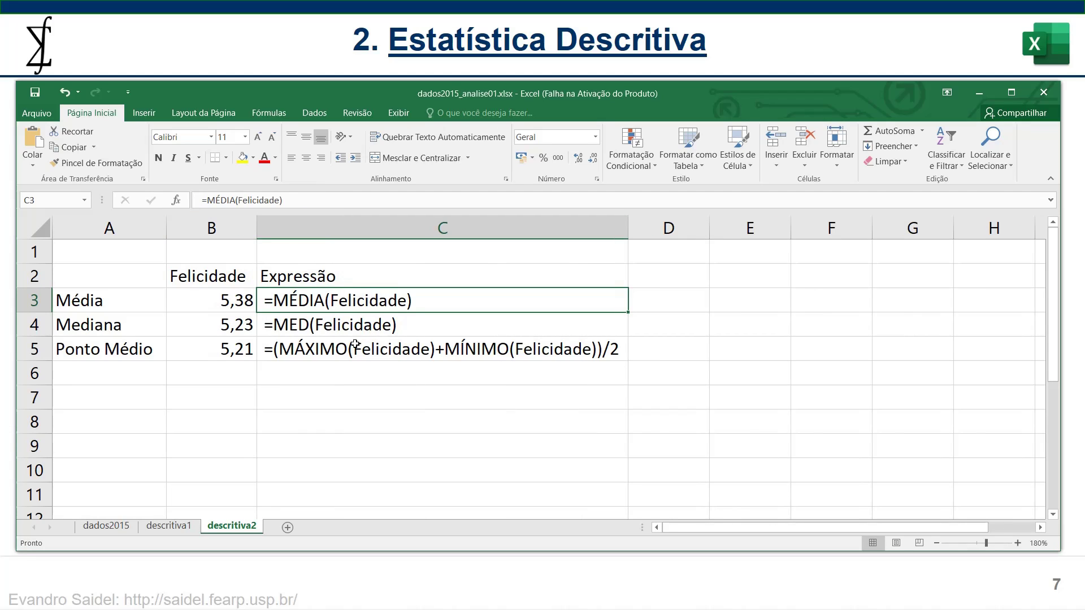
Step: Inspect the first Felicidade value in cell E2 of the dados2015 sheet and return to the descritiva2 sheet
click(224, 304)
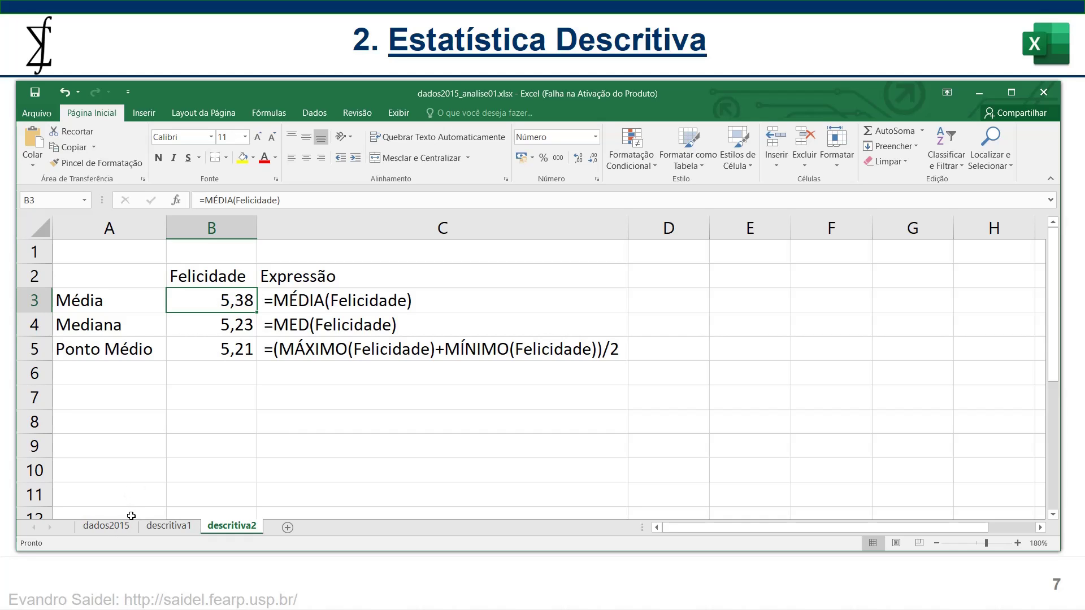
click(106, 526)
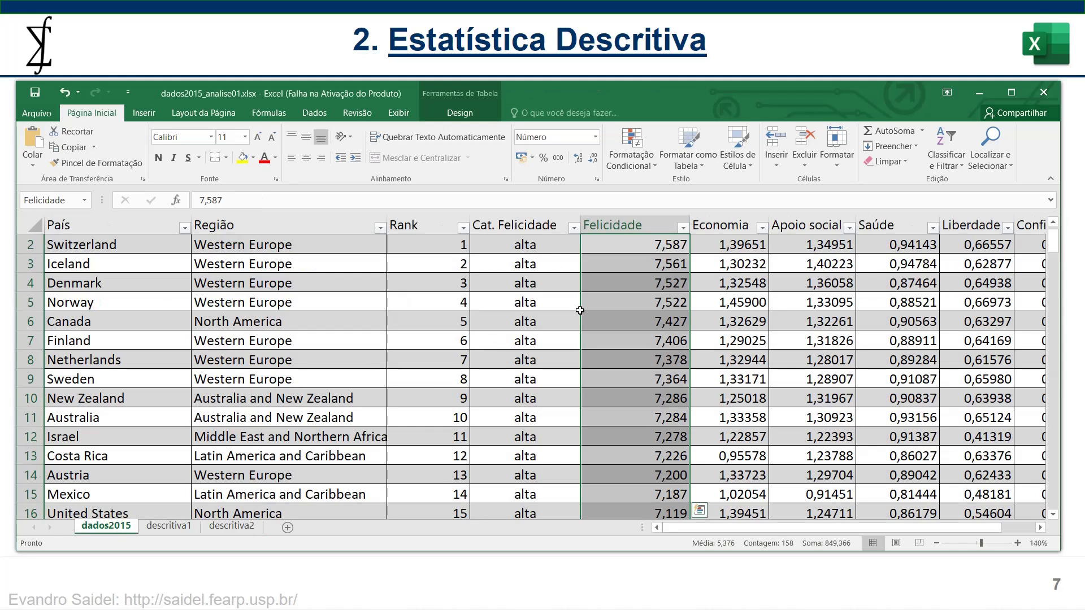
click(668, 245)
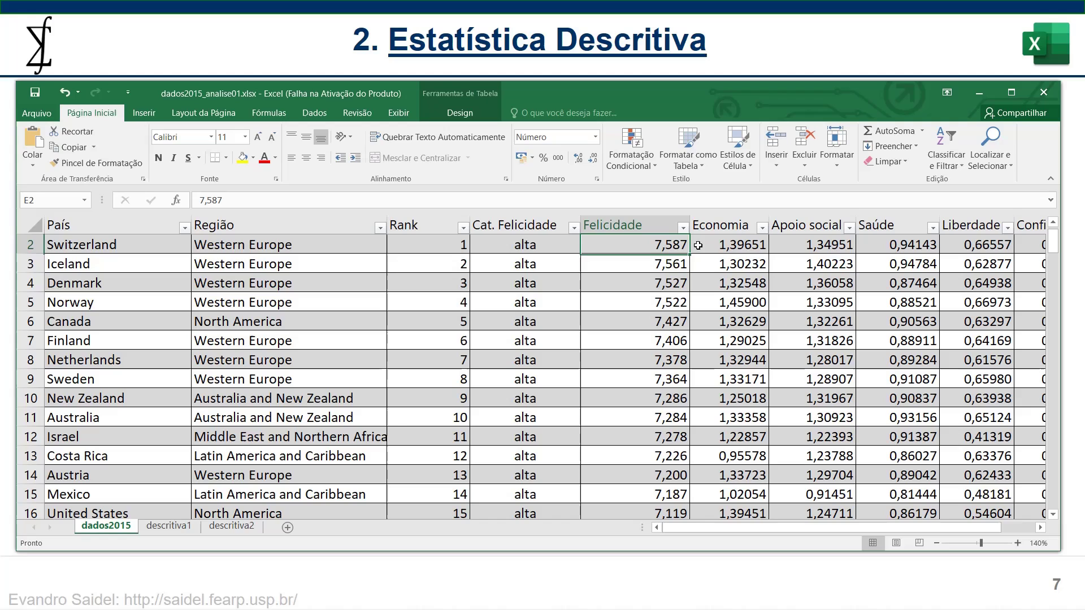
double_click(667, 245)
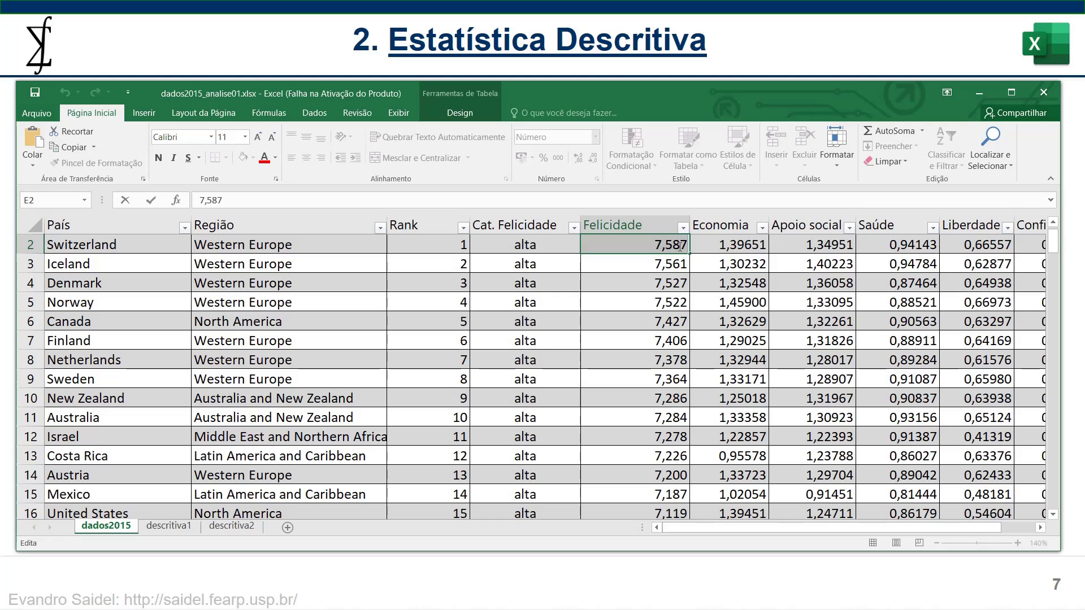
click(221, 528)
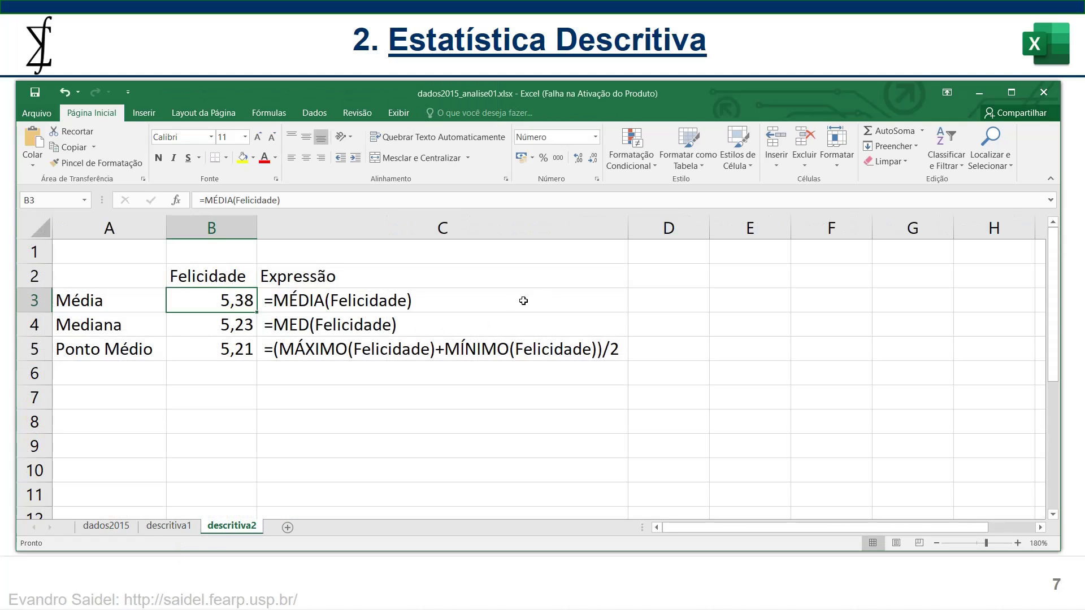
Step: Note the first Felicidade value, 7,587, in cell D2 of the descritiva2 sheet
click(680, 277)
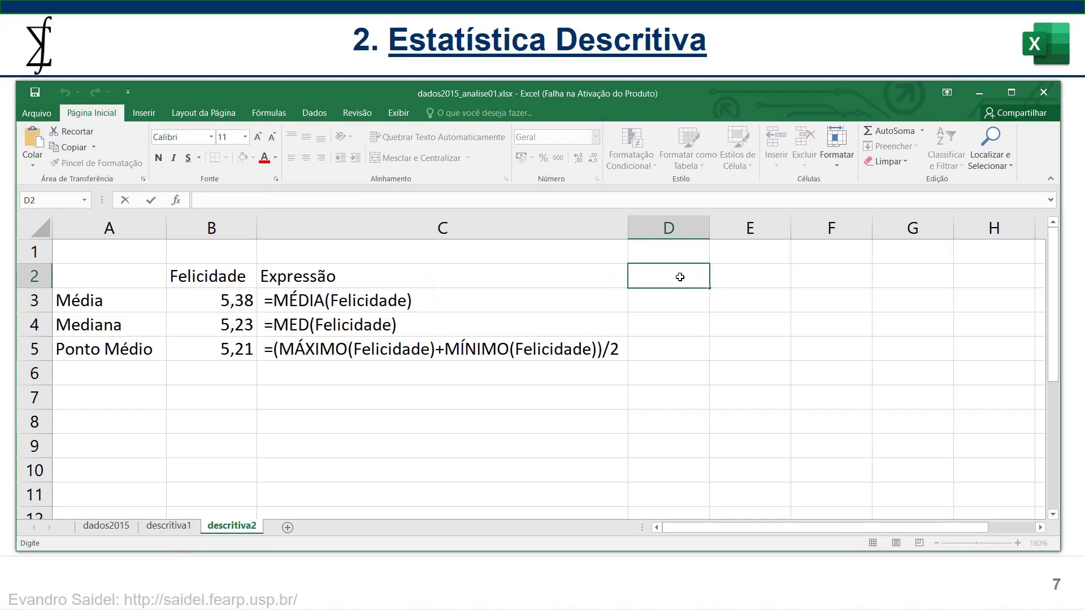
text(7,587)
key(Return)
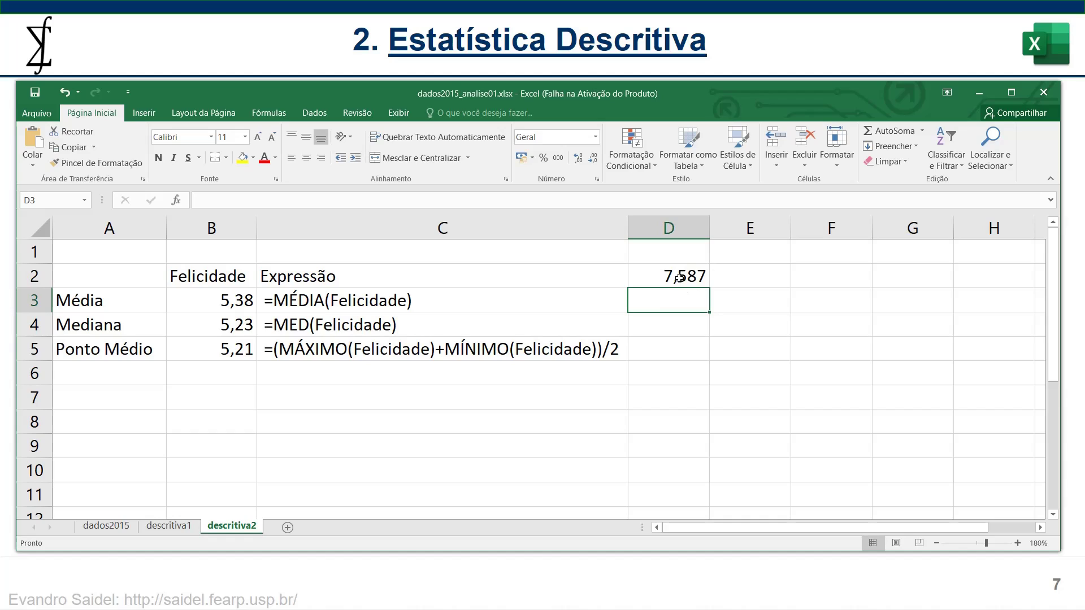
click(692, 274)
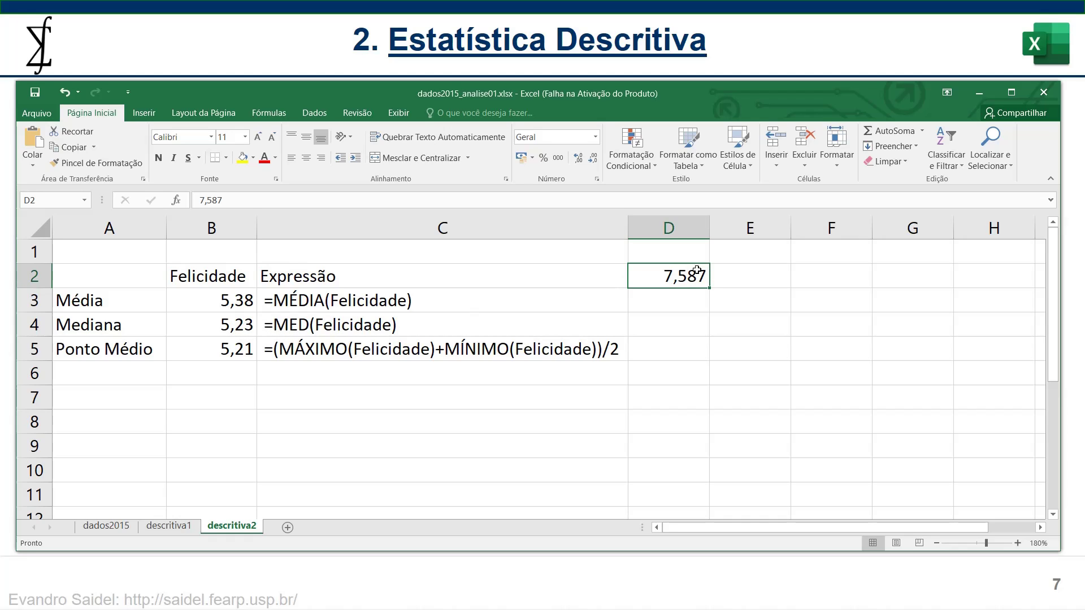
Step: Replace the first Felicidade value in cell E2 of the dados2015 sheet with 1000 and return to the descritiva2 sheet
click(111, 527)
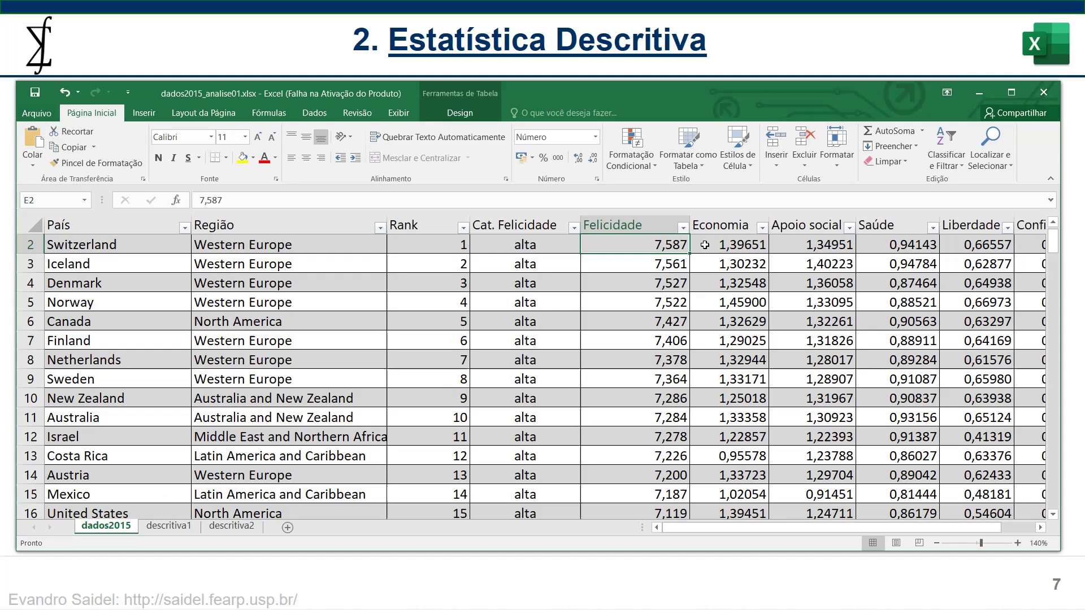
text(1000)
key(Return)
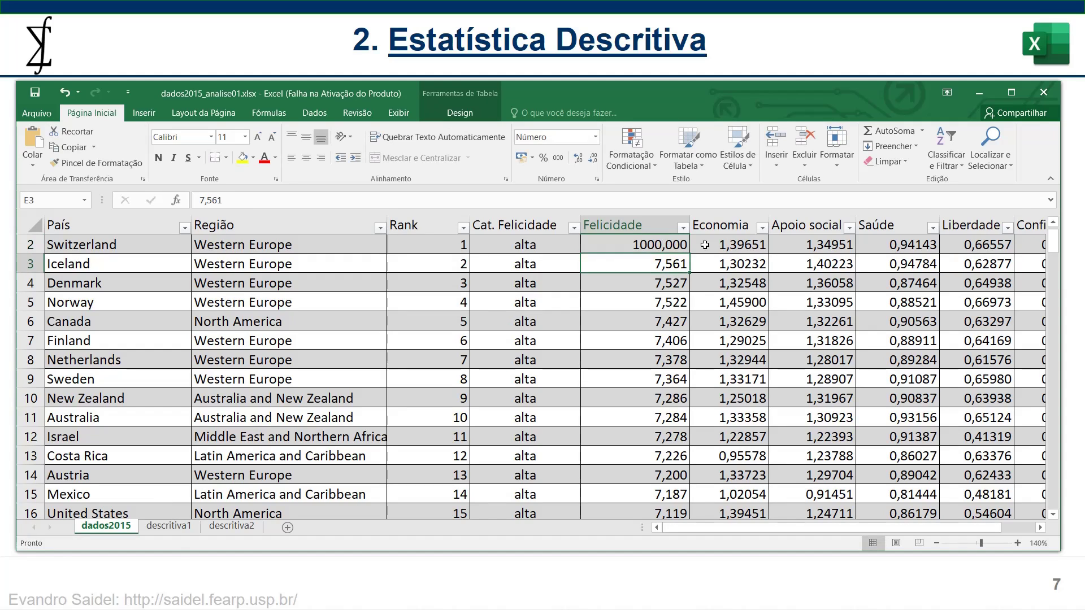
click(229, 527)
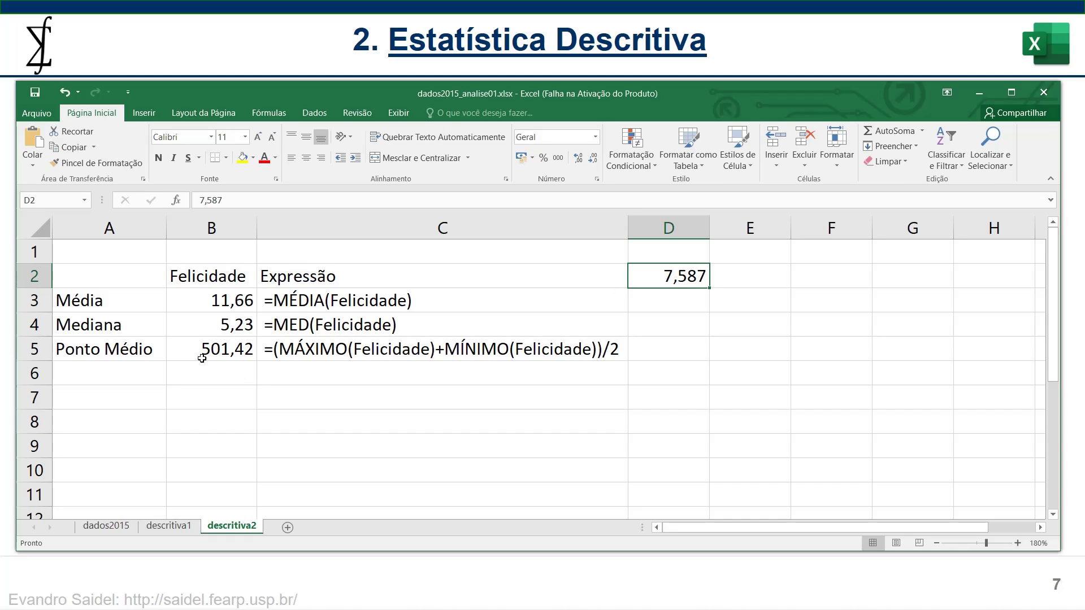
Step: Examine the midpoint, mean and median results for Felicidade in B3:B5 to compare their sensitivity to the extreme value
click(209, 354)
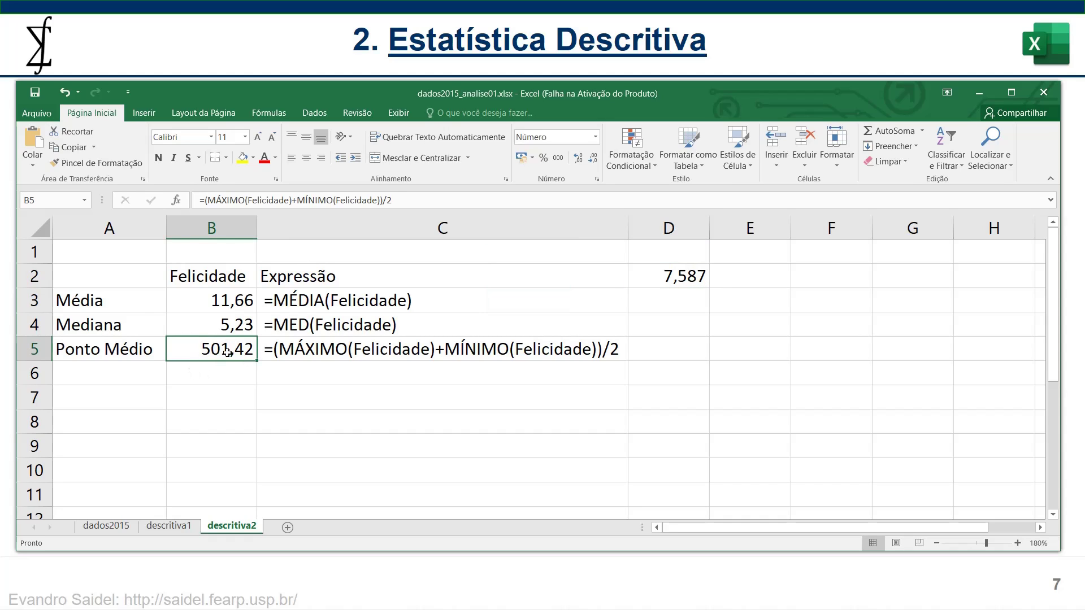
click(668, 276)
click(230, 302)
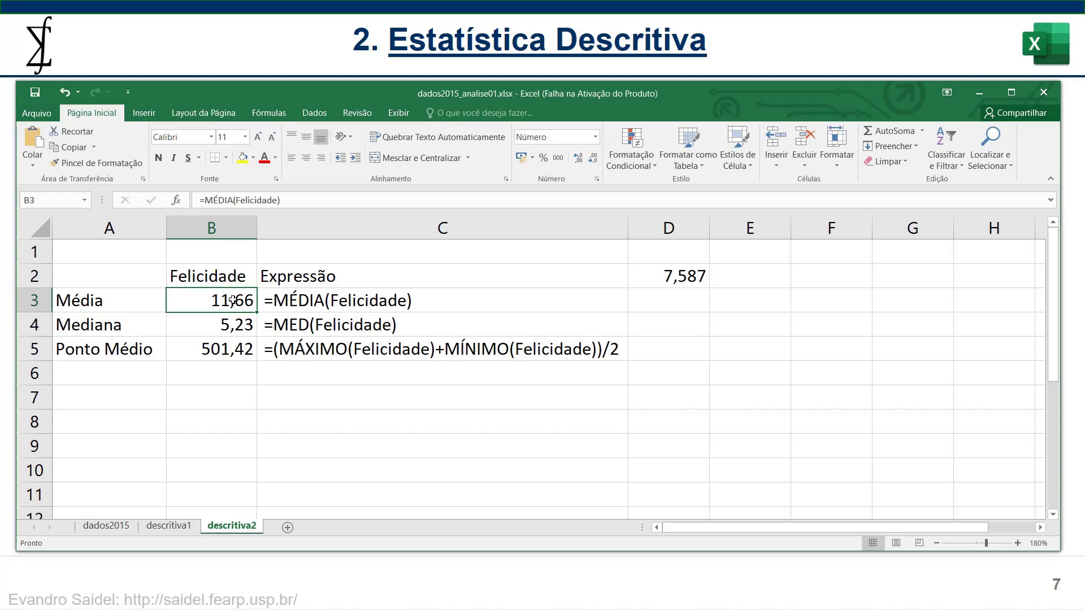
click(226, 327)
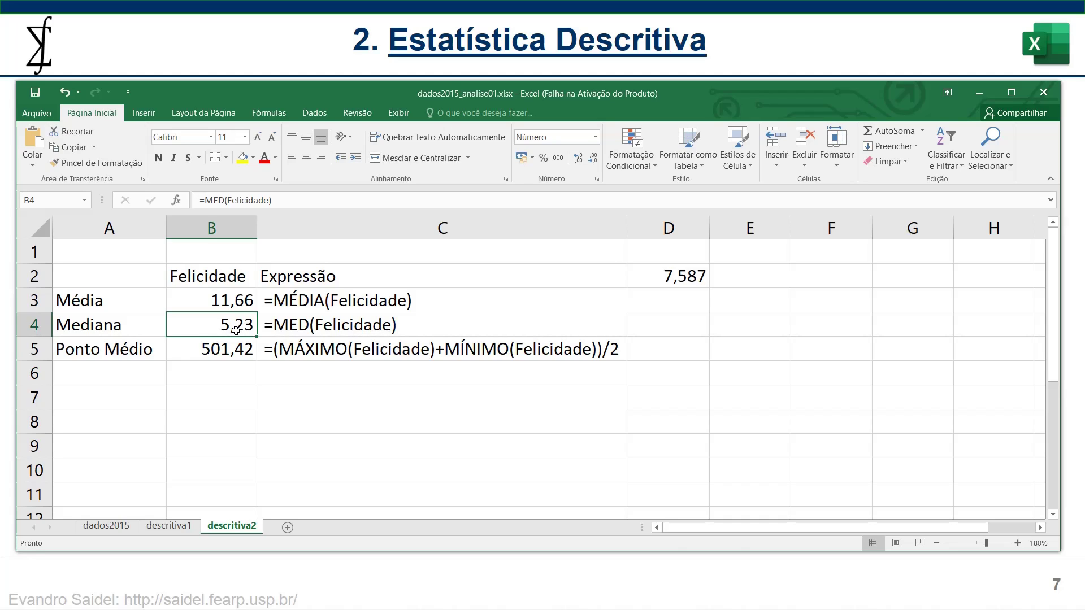
click(233, 300)
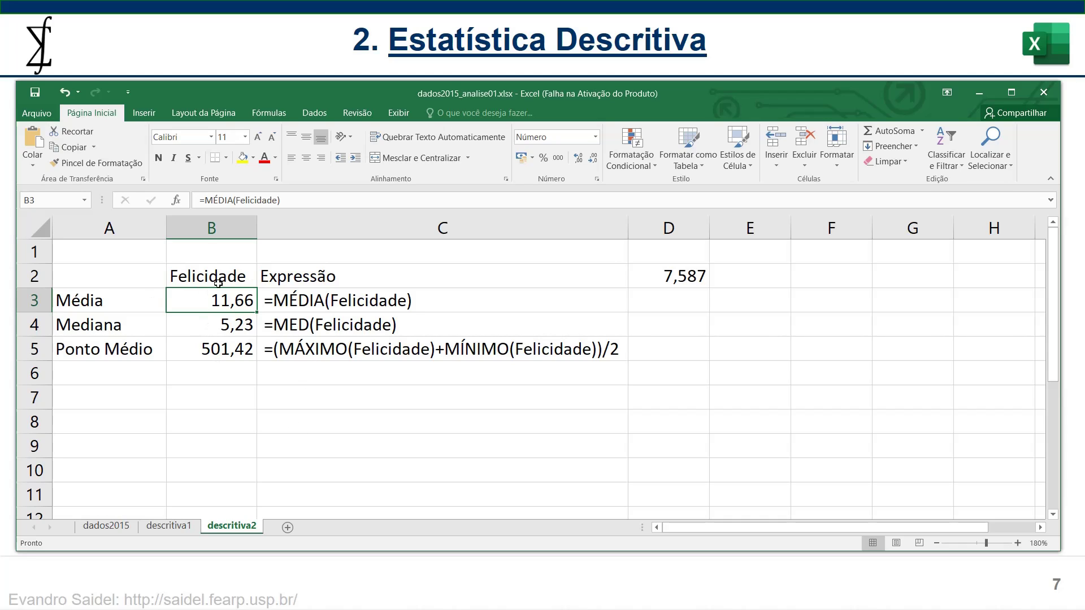
Step: Undo the 1000 entry in cell E2 of dados2015 and clear the noted value from D2 of descritiva2
click(104, 529)
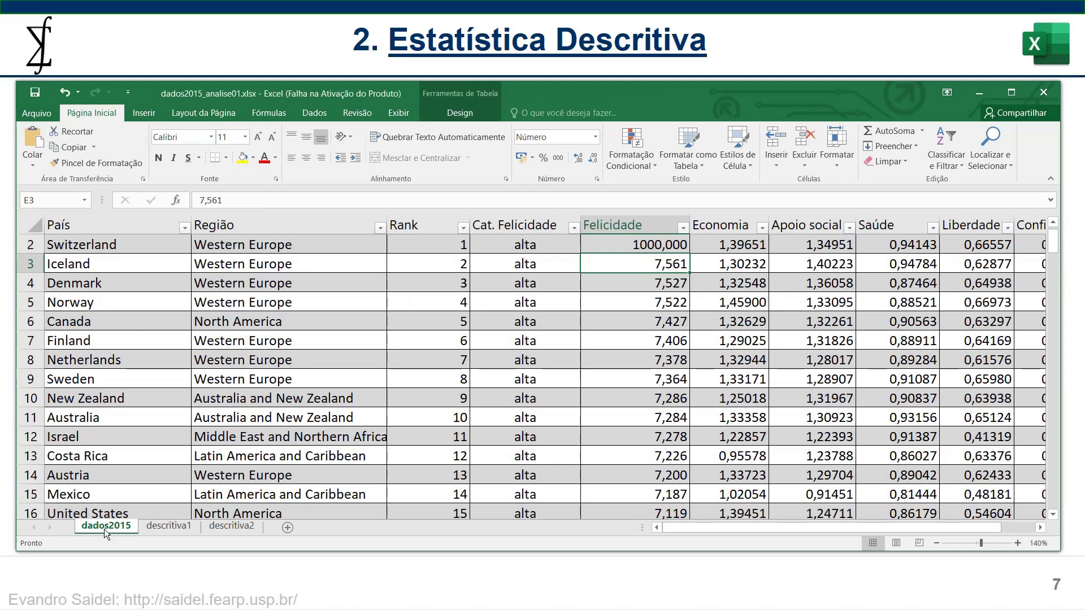
click(637, 239)
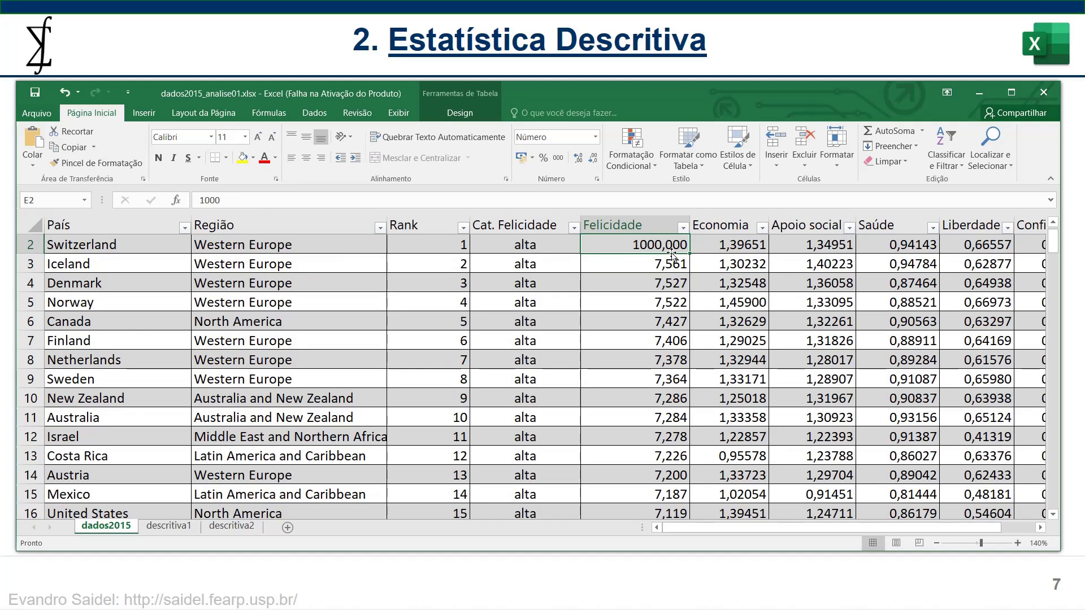
key(ctrl+z)
click(251, 524)
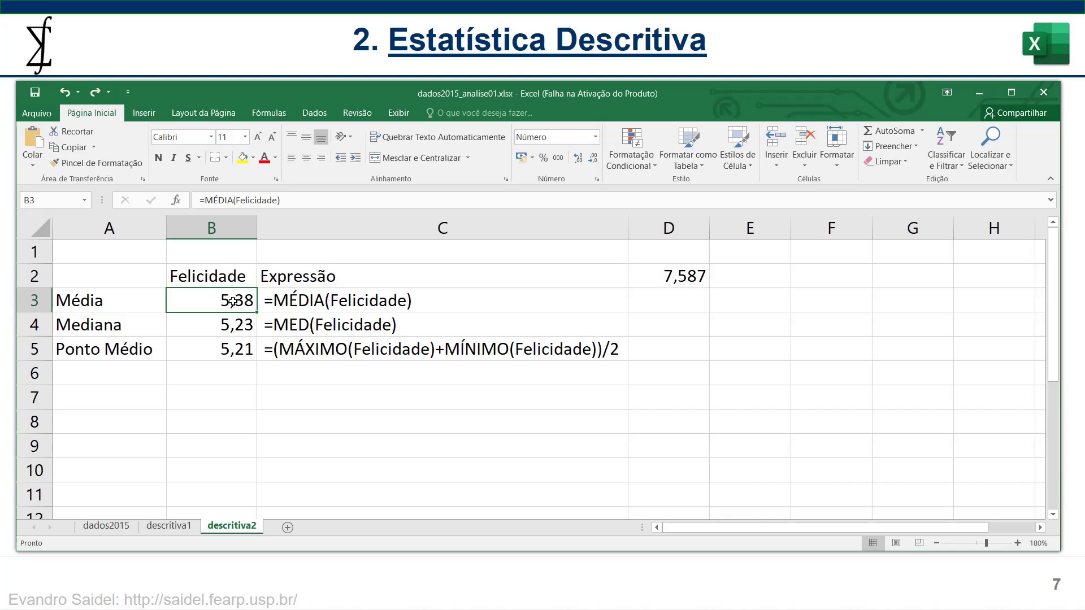
click(691, 276)
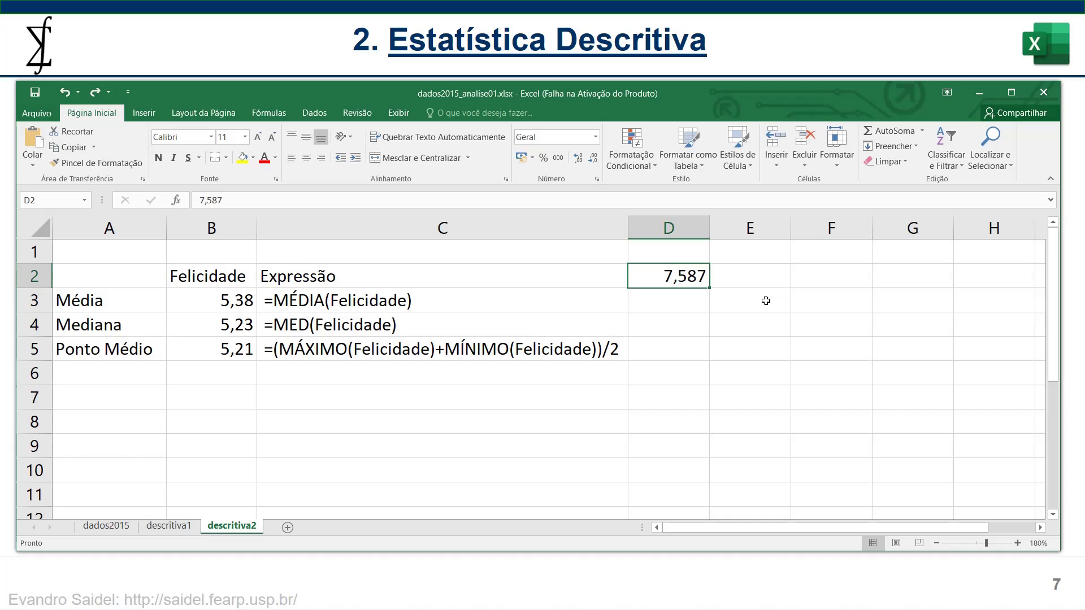
key(Delete)
Step: Examine the other variable columns in dados2015, including Economia, Apoio social and Saúde, and return to the descritiva2 sheet
click(219, 278)
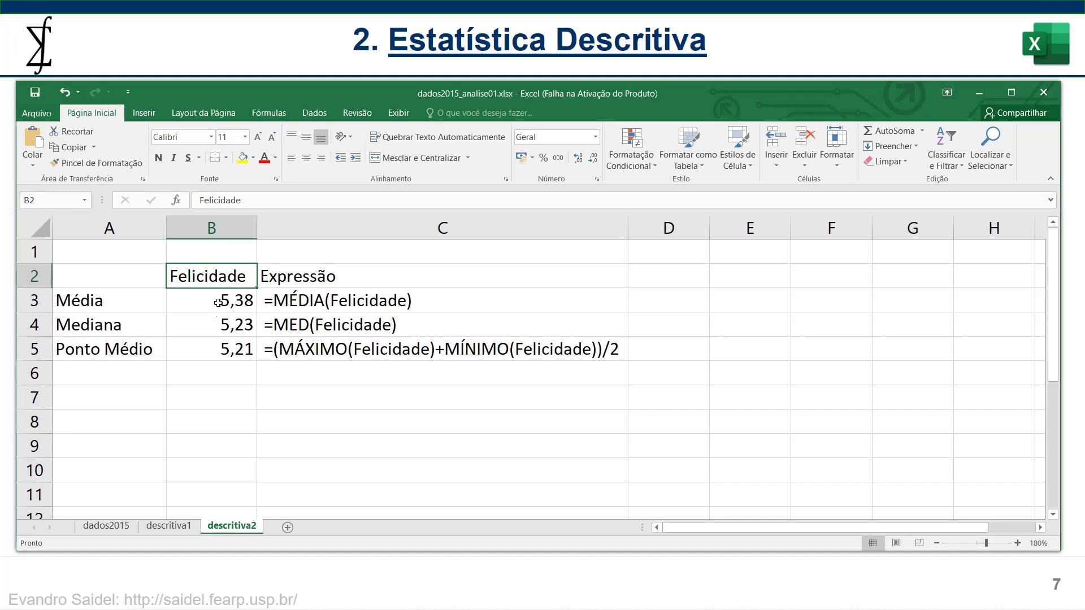
click(107, 526)
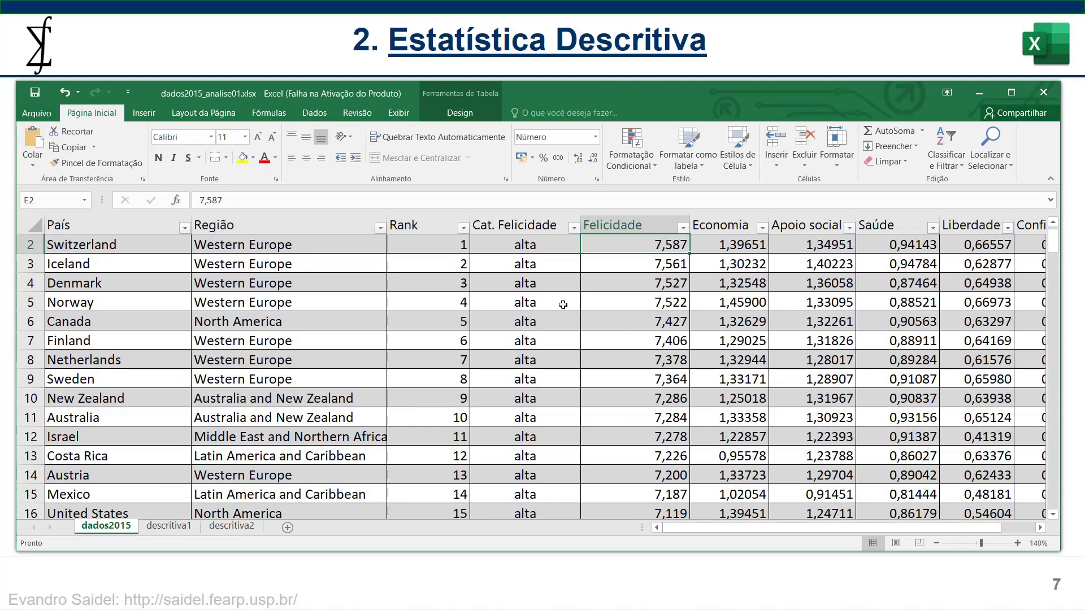
click(732, 225)
click(819, 225)
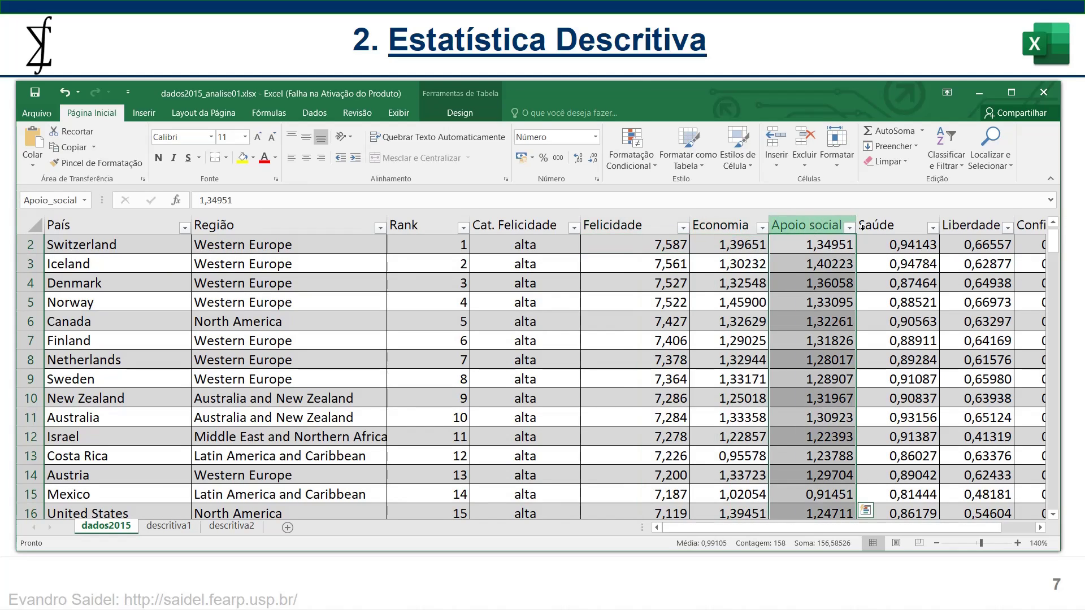
click(881, 226)
click(881, 225)
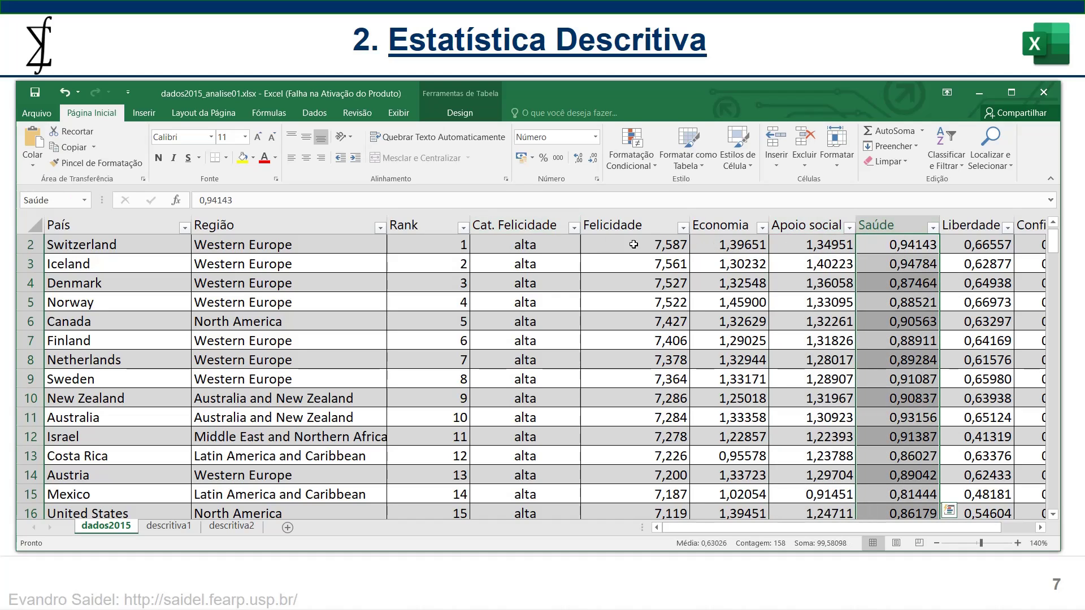
click(624, 224)
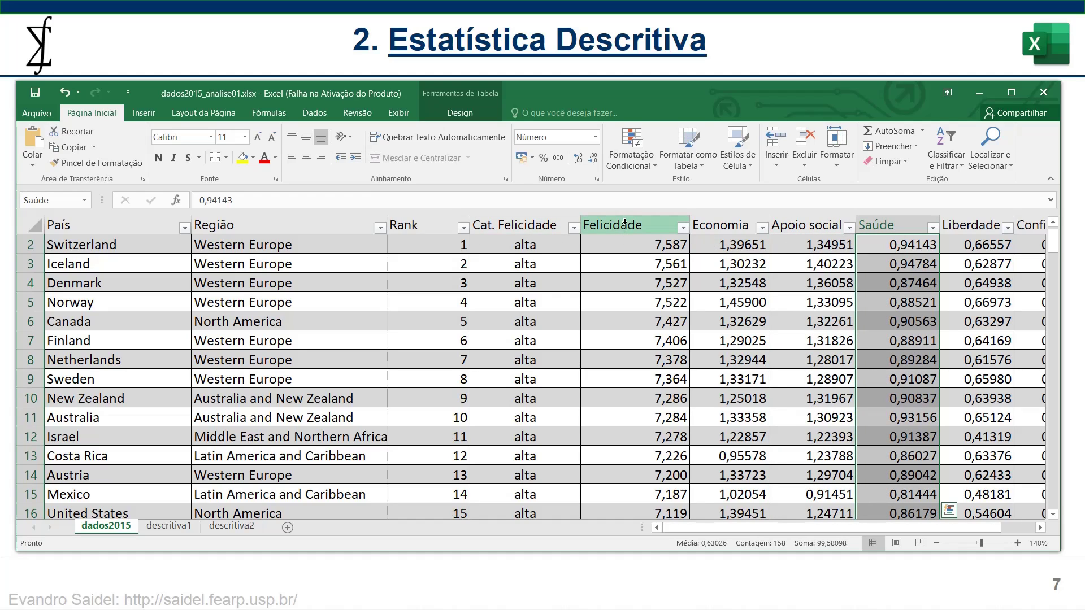
click(180, 527)
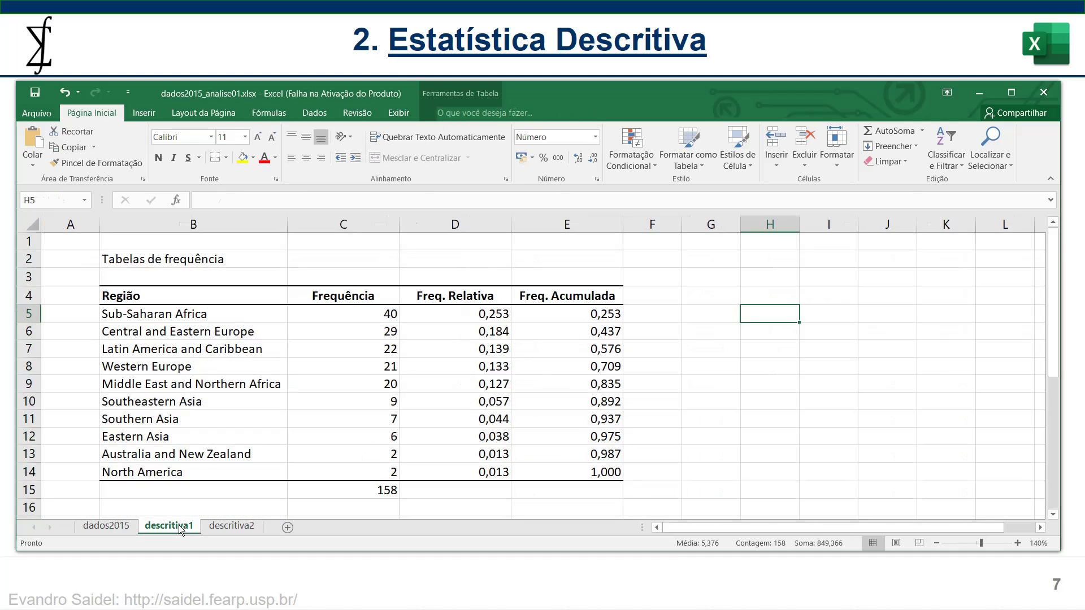
click(223, 527)
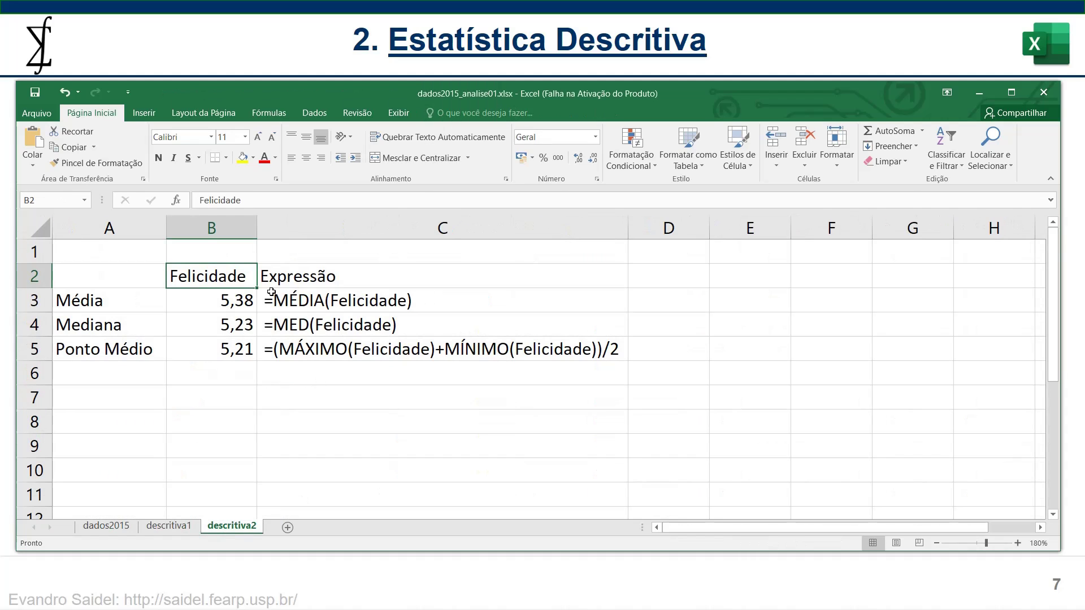
Step: Compare the mean's documented expression in C3 and its formula in B3 with the Felicidade header in B2
click(358, 300)
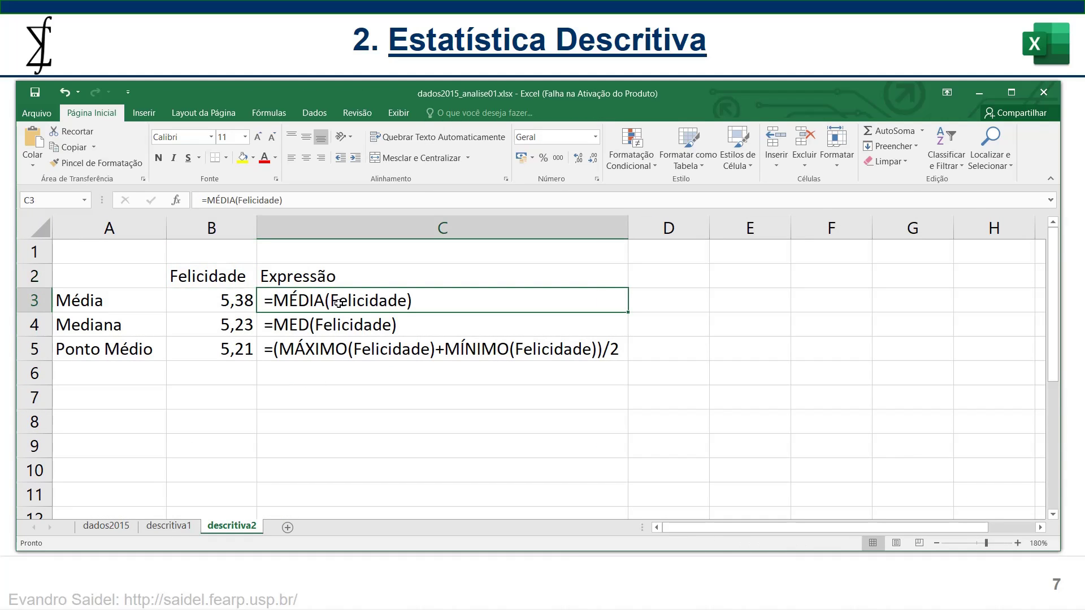
click(230, 303)
double_click(230, 302)
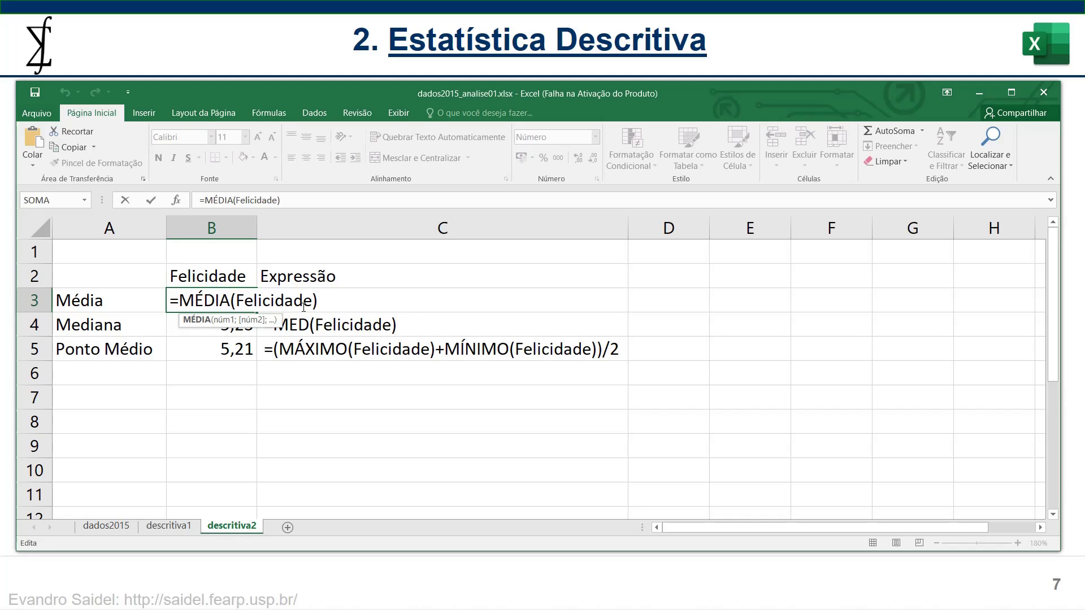
click(232, 278)
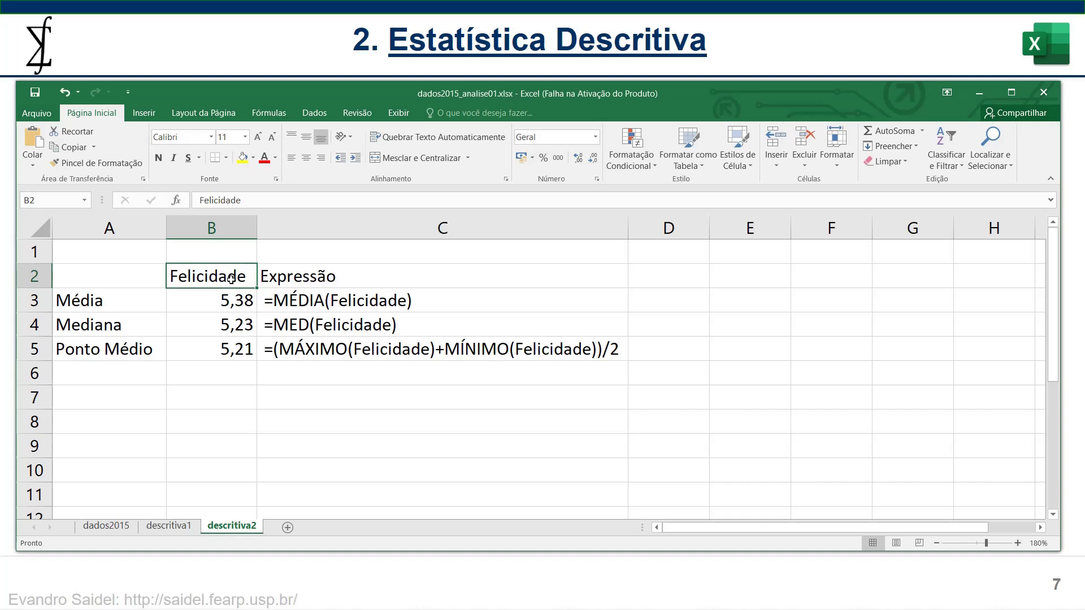
Step: Replace the name Felicidade in B3's mean formula with a reference to the header cell, giving =MÉDIA(B2)
double_click(236, 300)
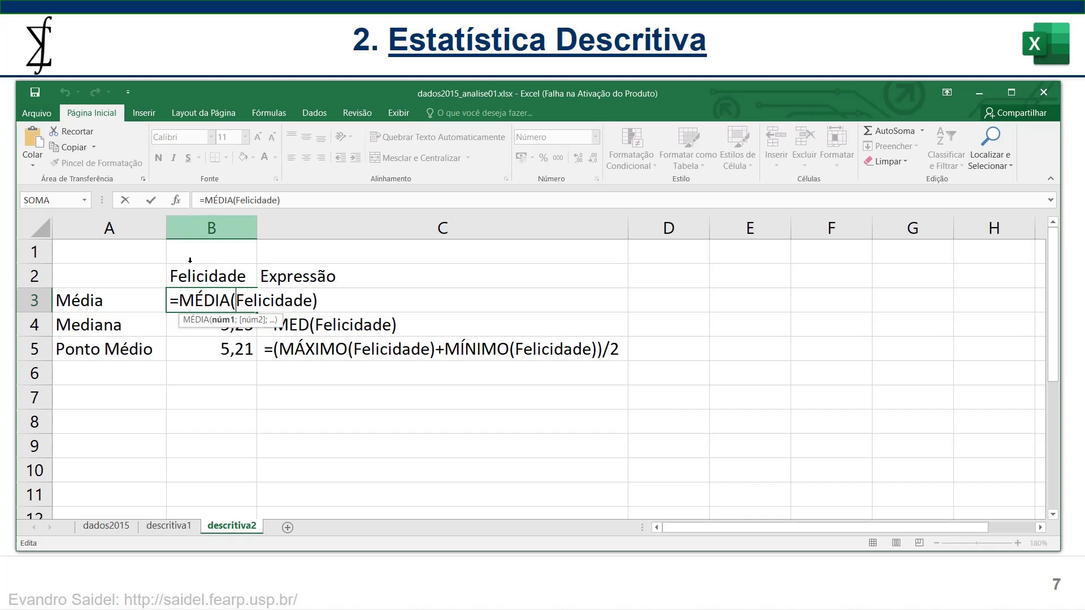
drag(312, 299, 240, 303)
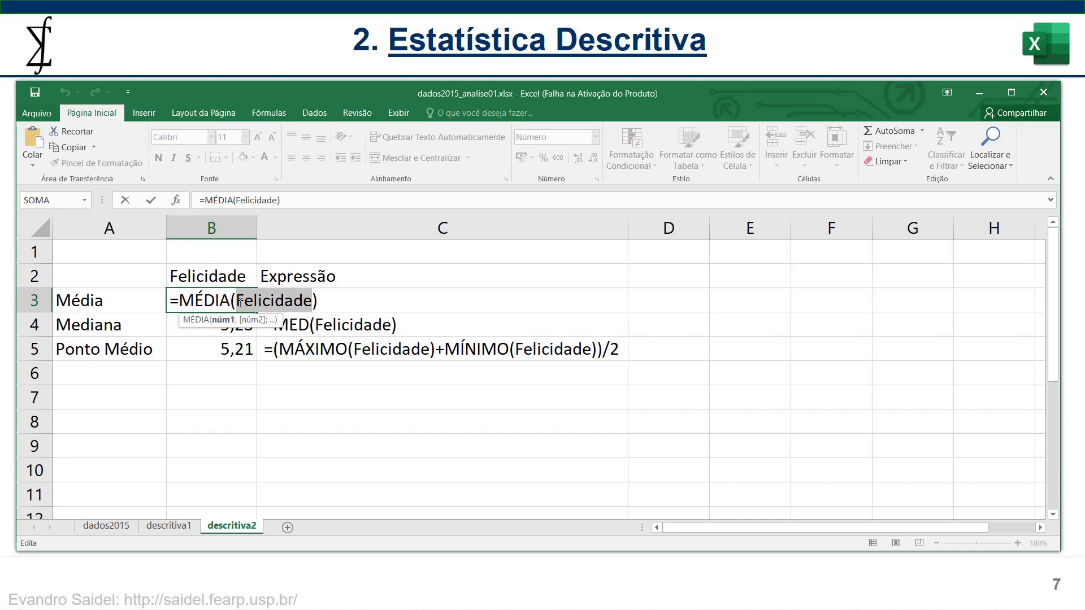
text(B2)
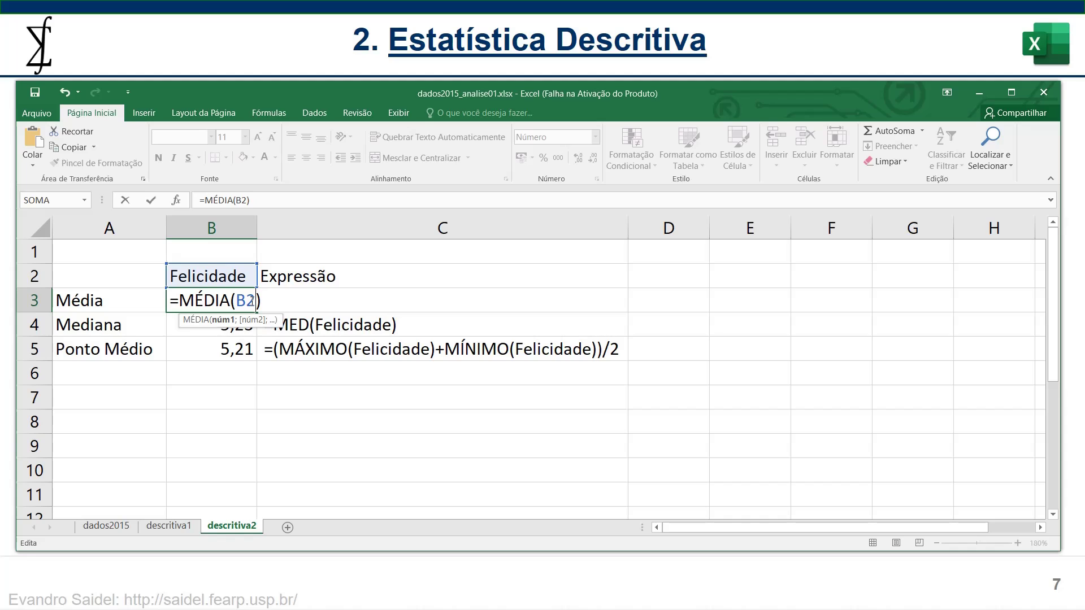
key(Return)
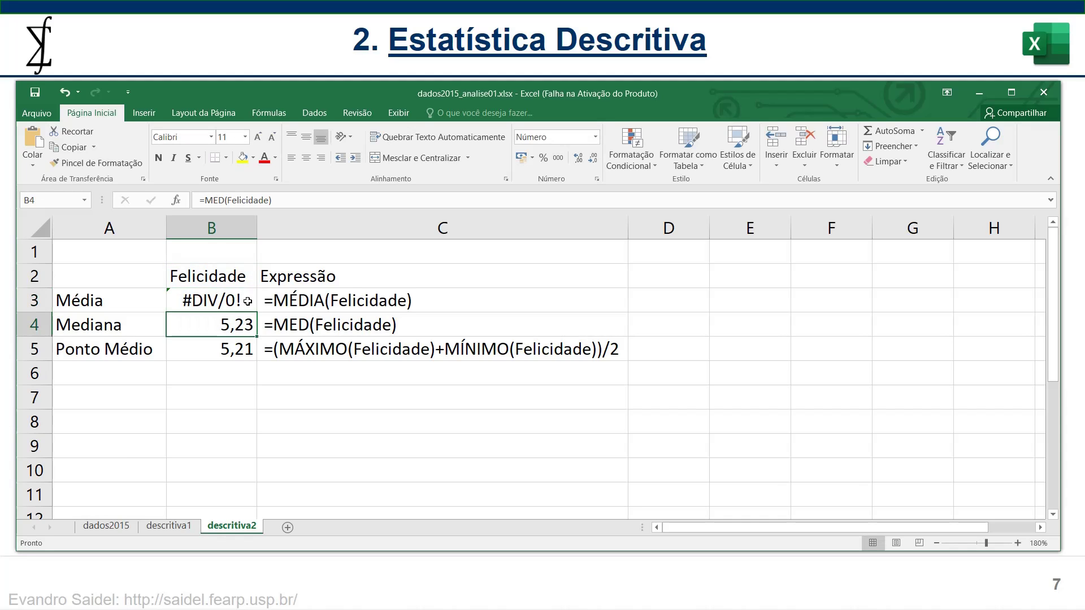
Step: Wrap the B2 reference in B3's mean formula with the INDIRETO function, giving =MÉDIA(INDIRETO(B2))
double_click(247, 301)
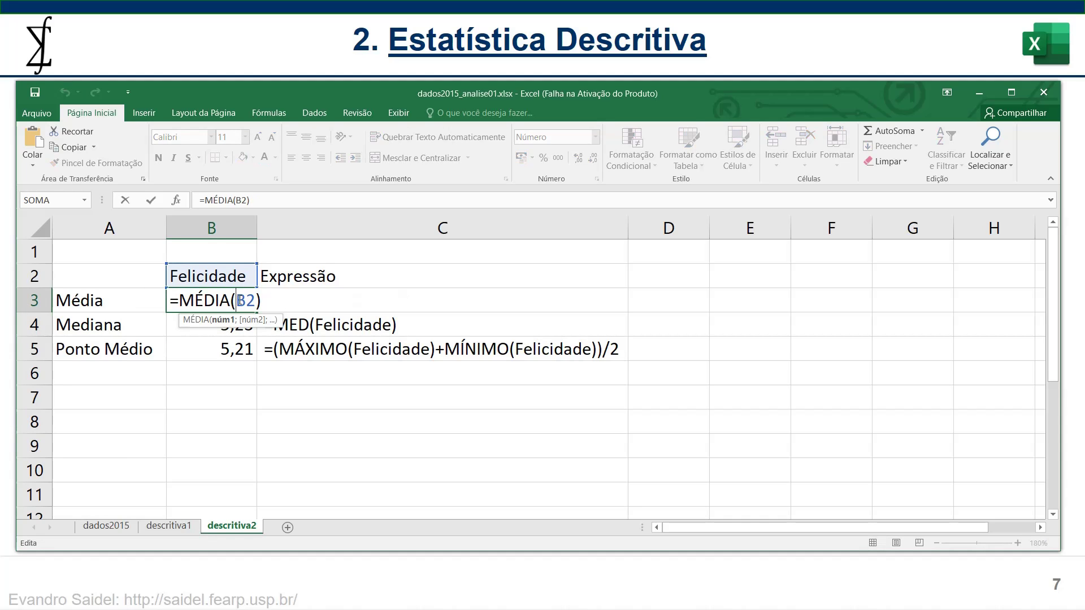
text(INDIRET)
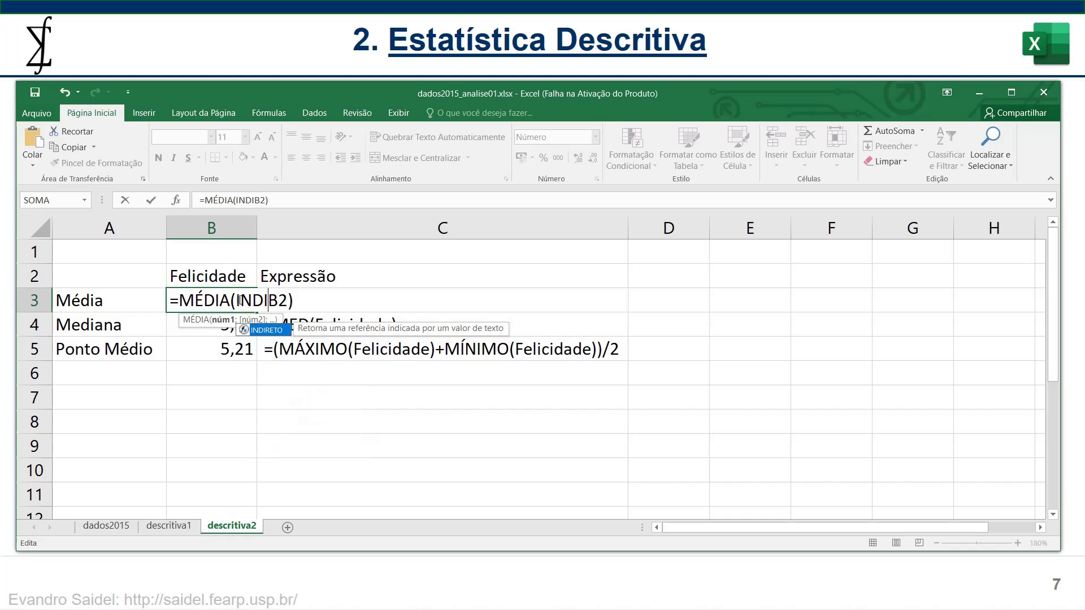
text(O)
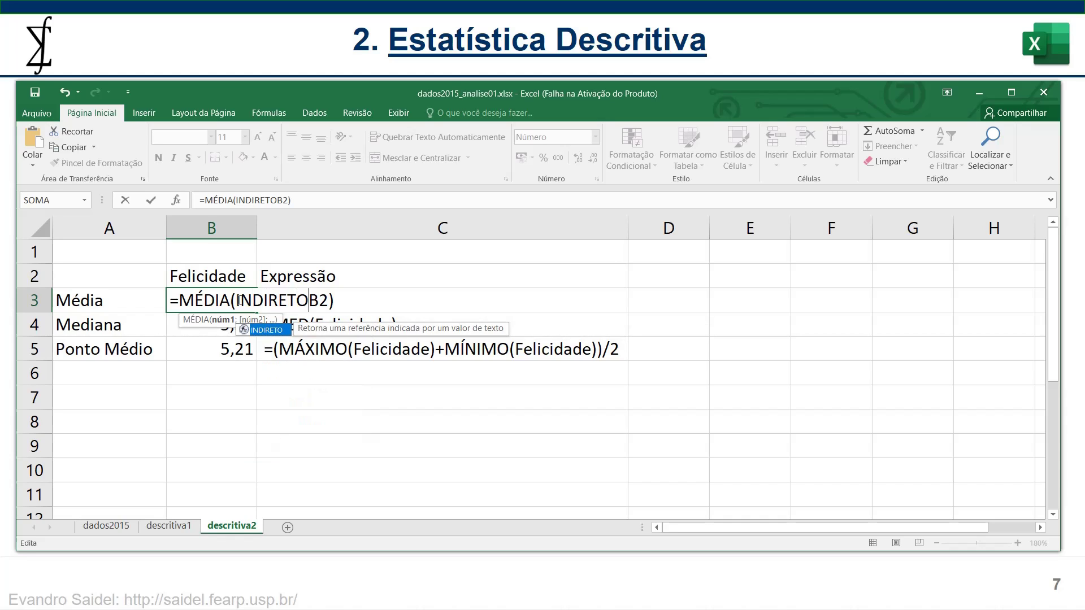
text(()
key(Left)
key(Left)
key(Left)
key(Right)
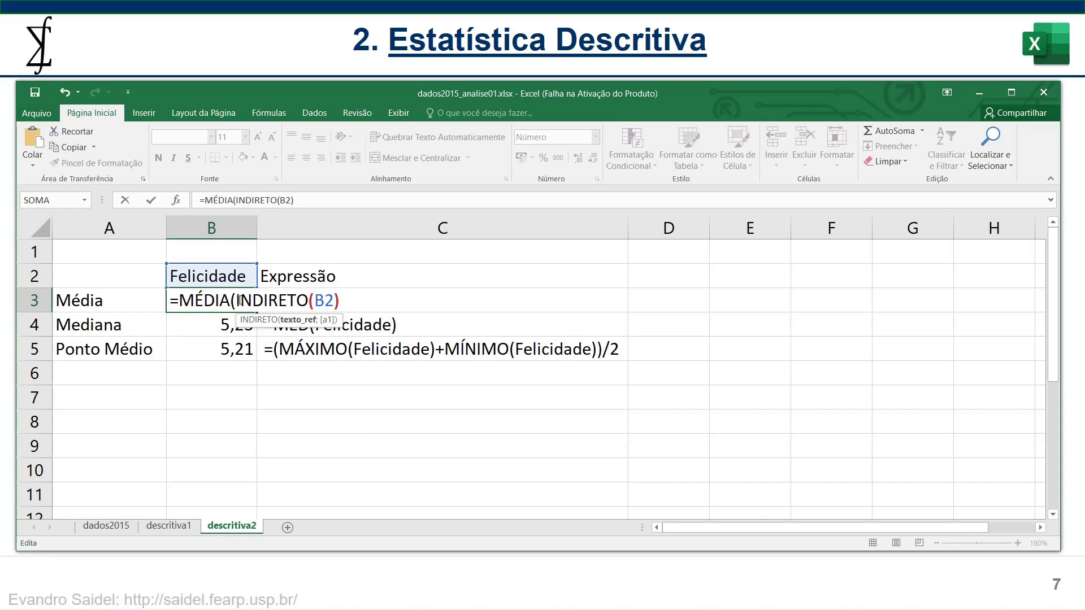
text())
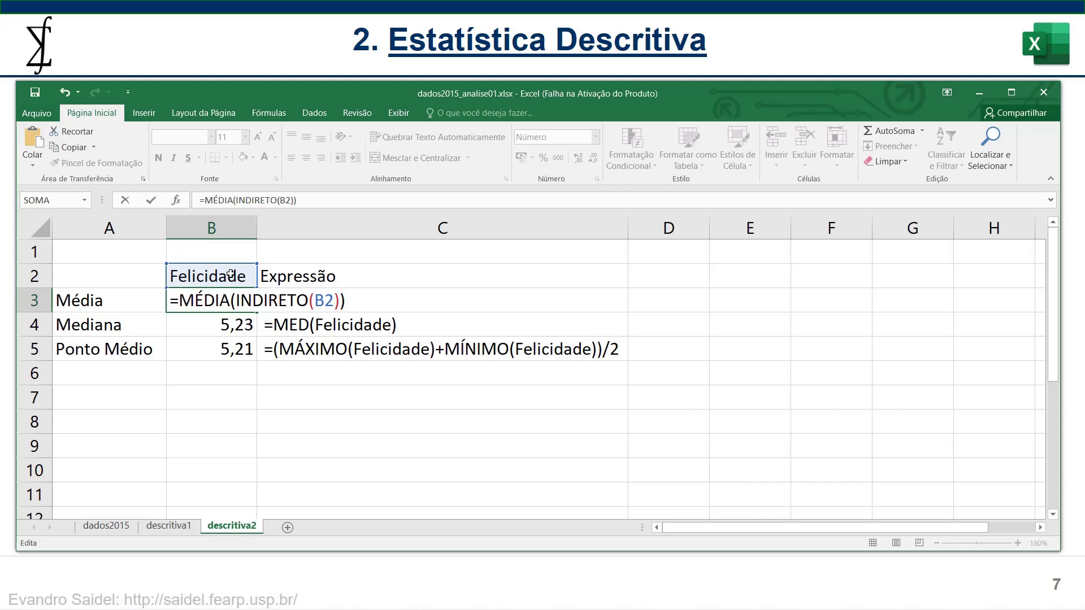
key(Return)
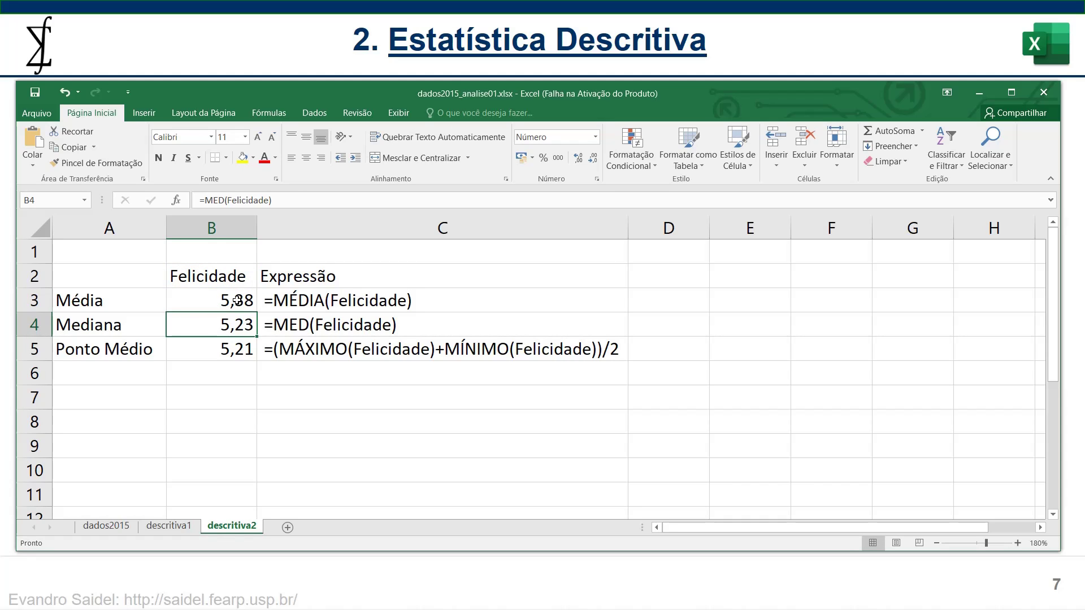
Step: Copy the mean formula from B3 into D3 as displayed text, =MÉDIA(INDIRETO(B2))
double_click(237, 300)
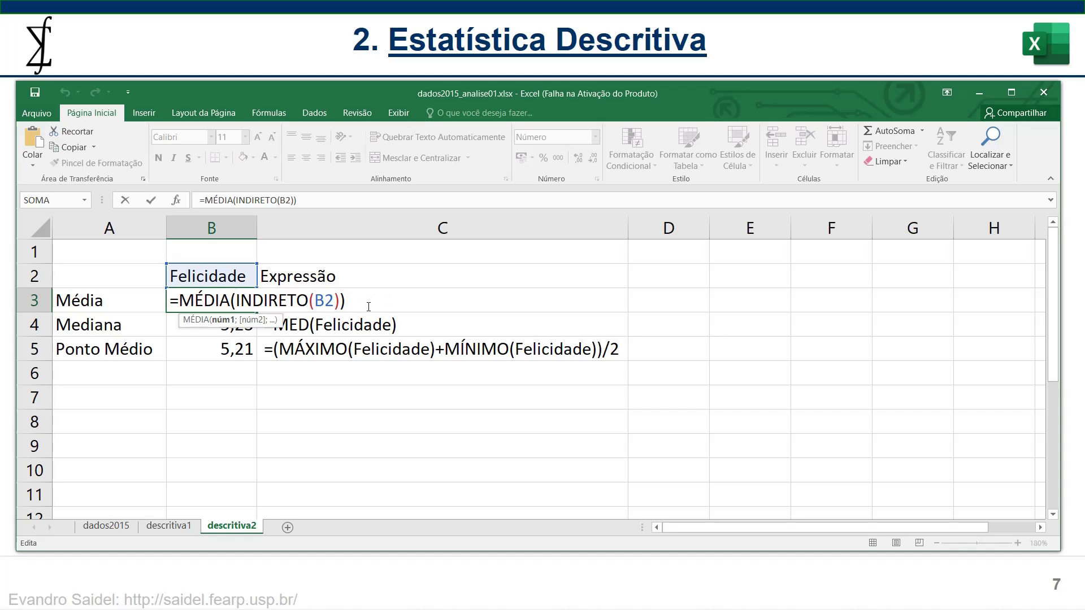
key(Escape)
click(310, 301)
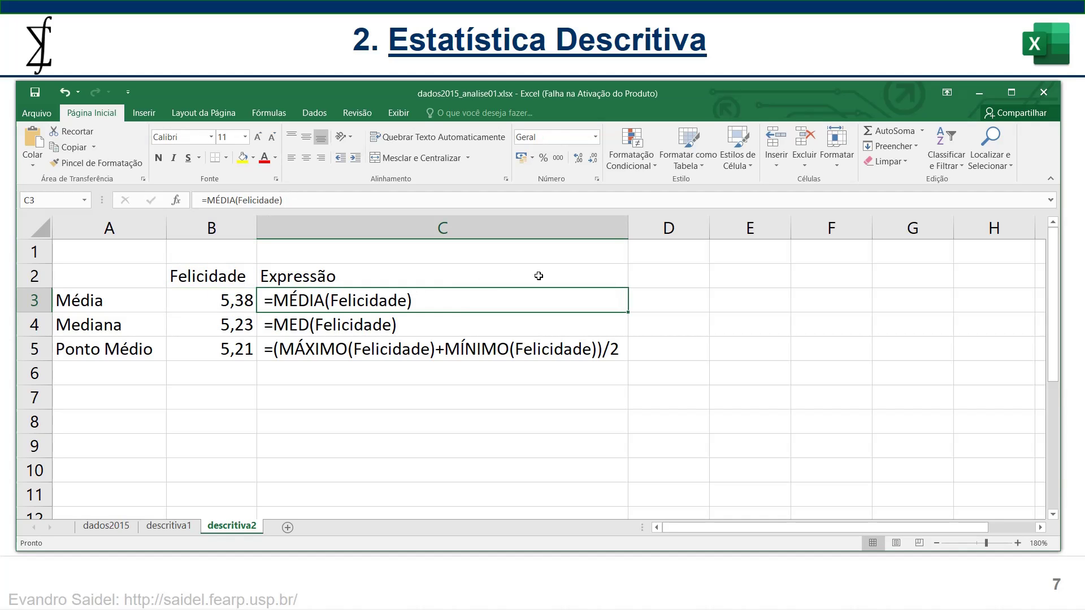
click(248, 301)
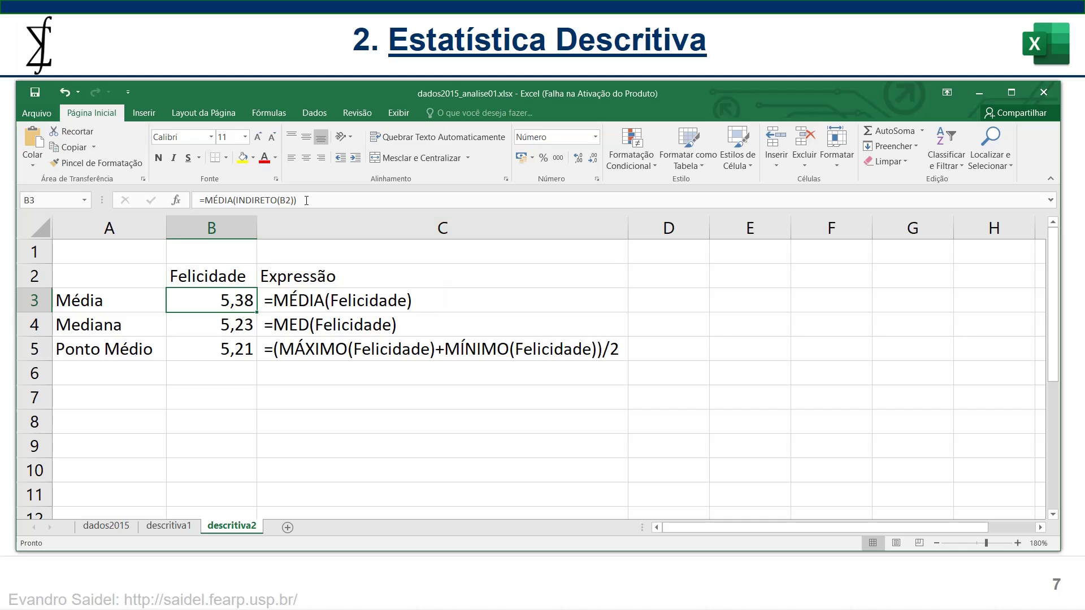
drag(306, 201, 199, 201)
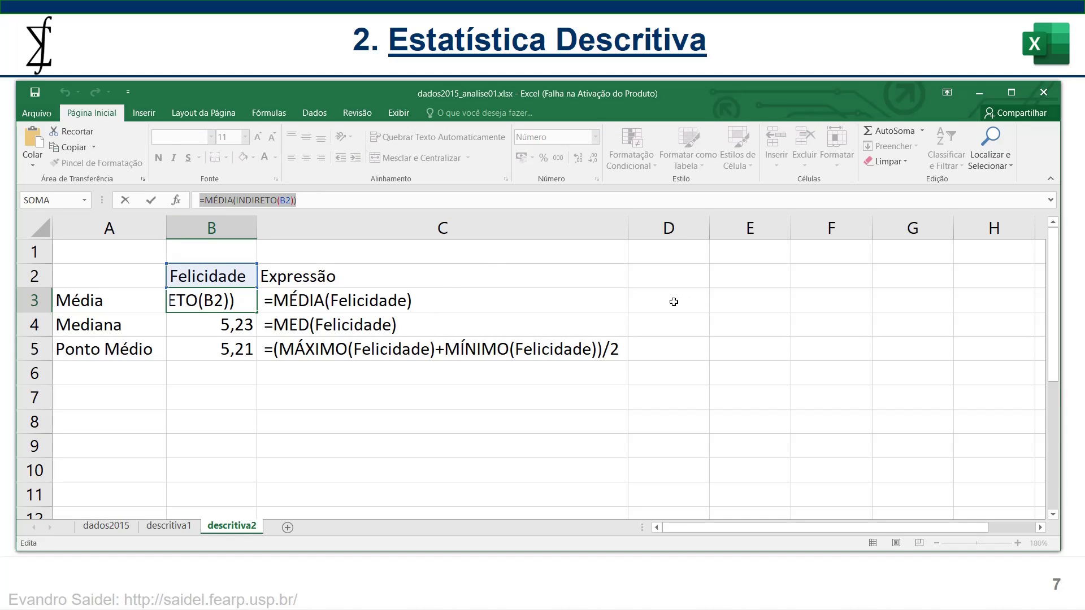
key(ctrl+c)
key(Escape)
double_click(674, 302)
key(ctrl+v)
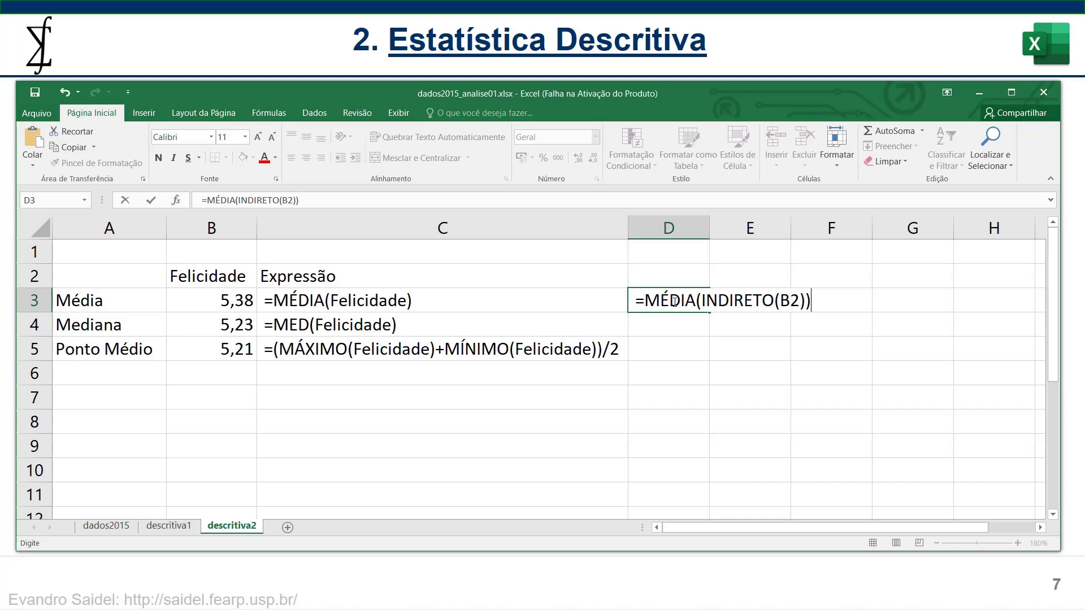
click(719, 343)
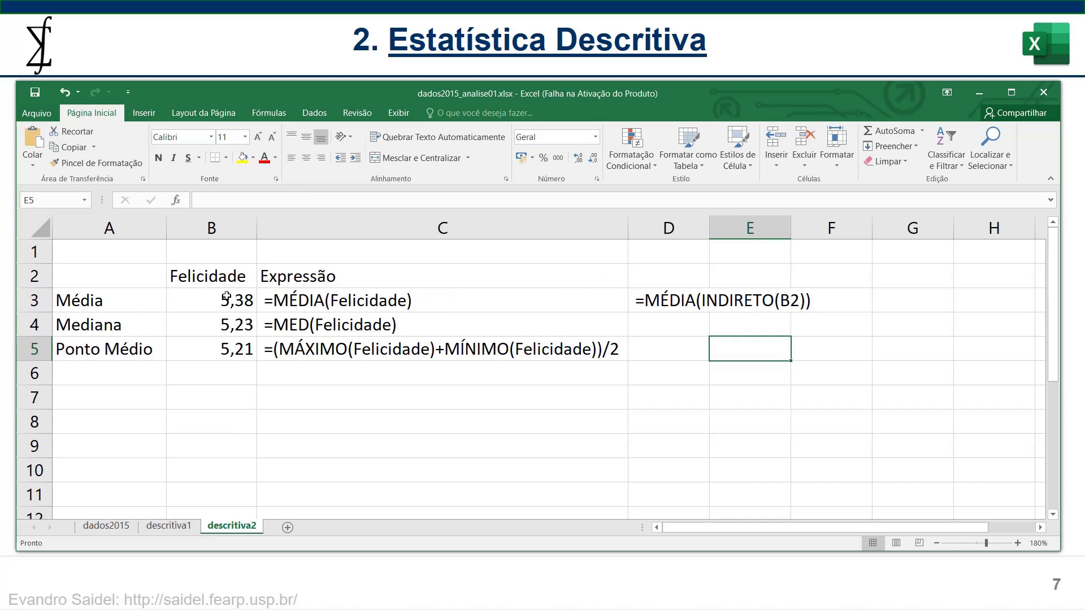
Step: Compare the Felicidade header in B2 with the mean's expression in C3 and the INDIRETO formula in B3
click(188, 276)
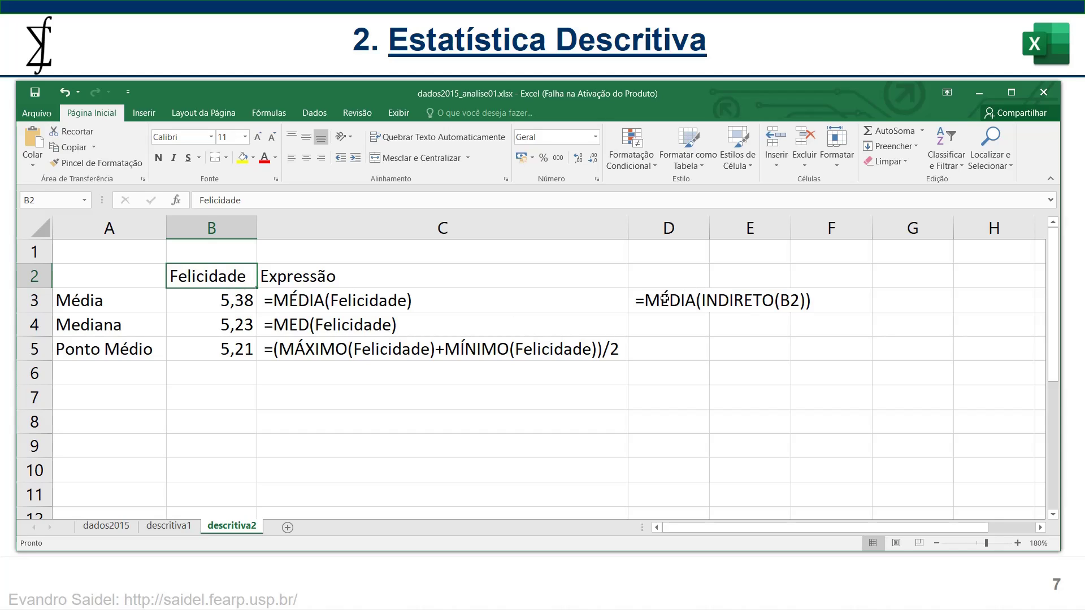
click(373, 301)
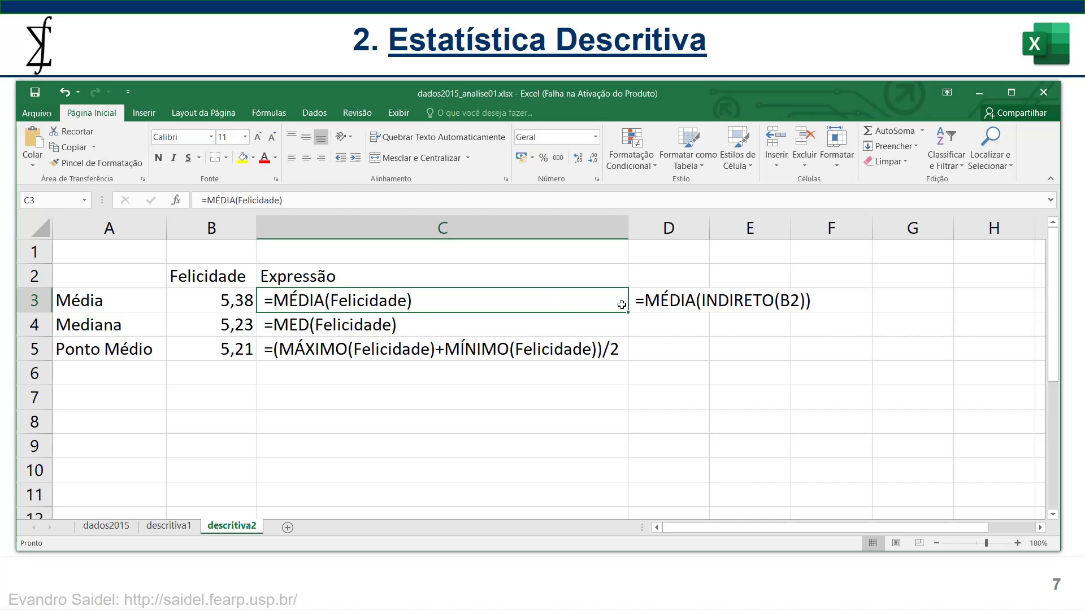
click(237, 277)
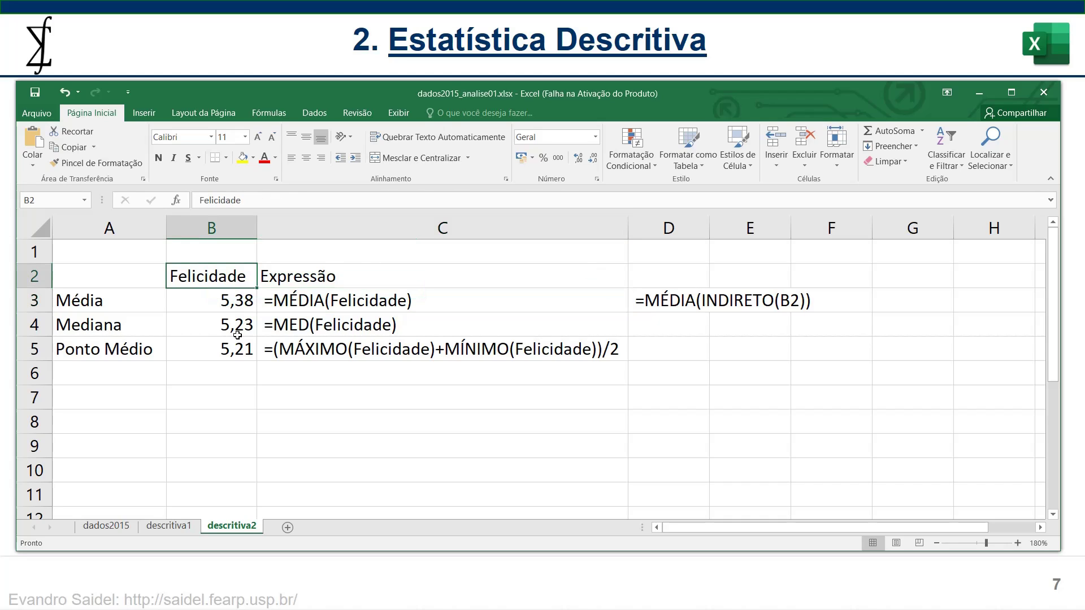
double_click(244, 300)
key(ctrl+v)
click(240, 294)
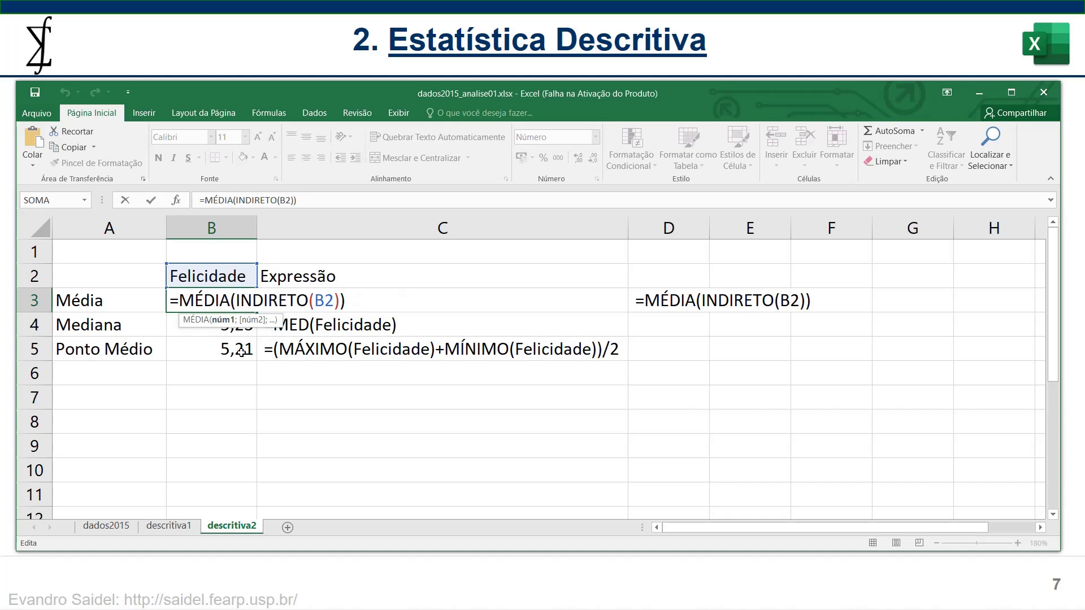
key(Escape)
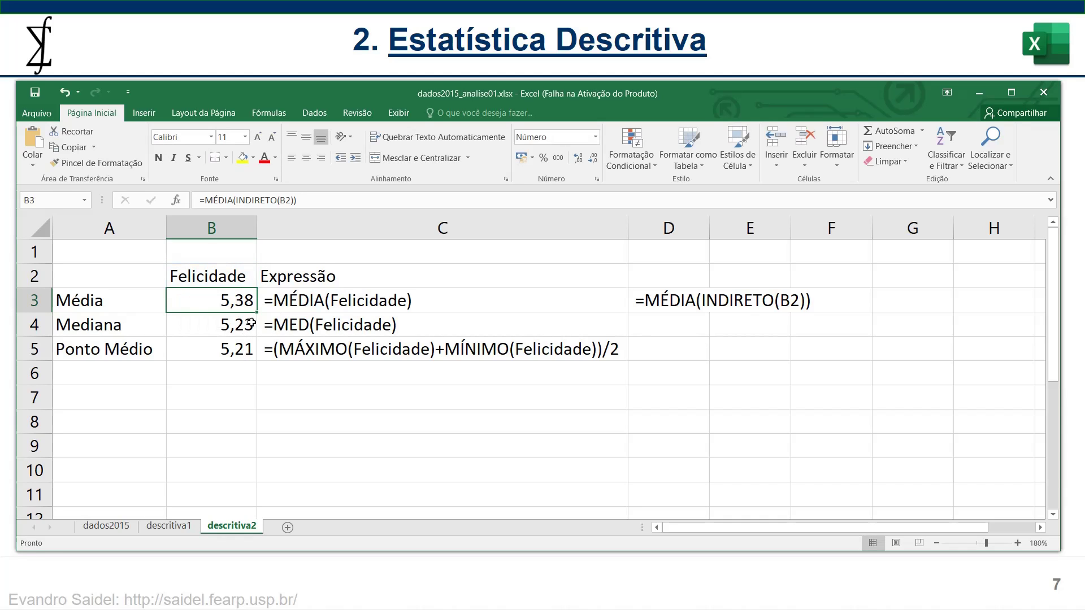
Step: Replace the name Felicidade in B4's median formula with INDIRETO(B2), giving =MED(INDIRETO(B2))
click(239, 325)
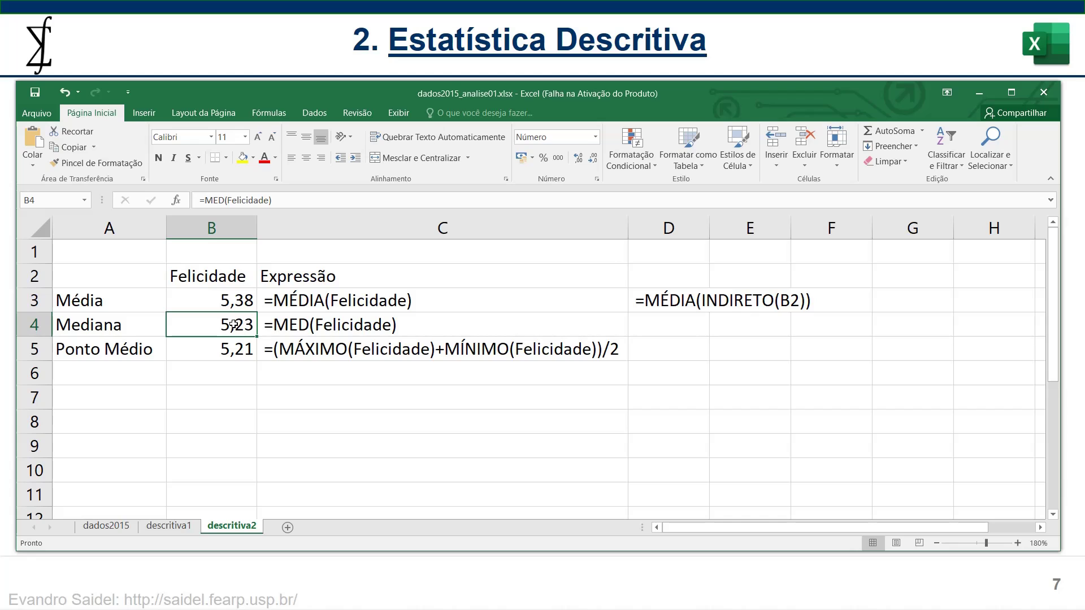
double_click(233, 325)
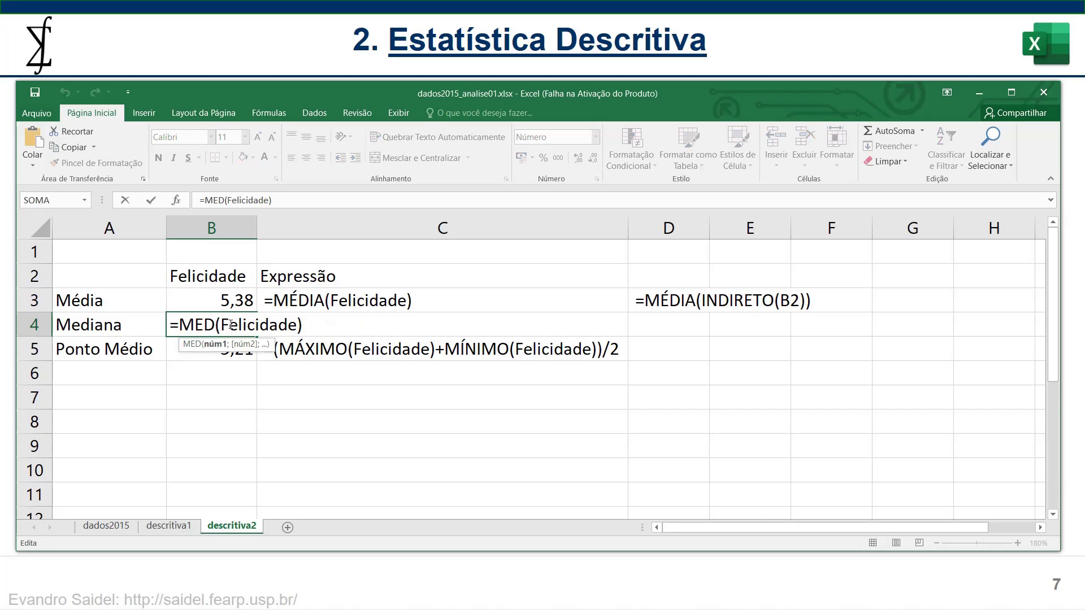
key(Escape)
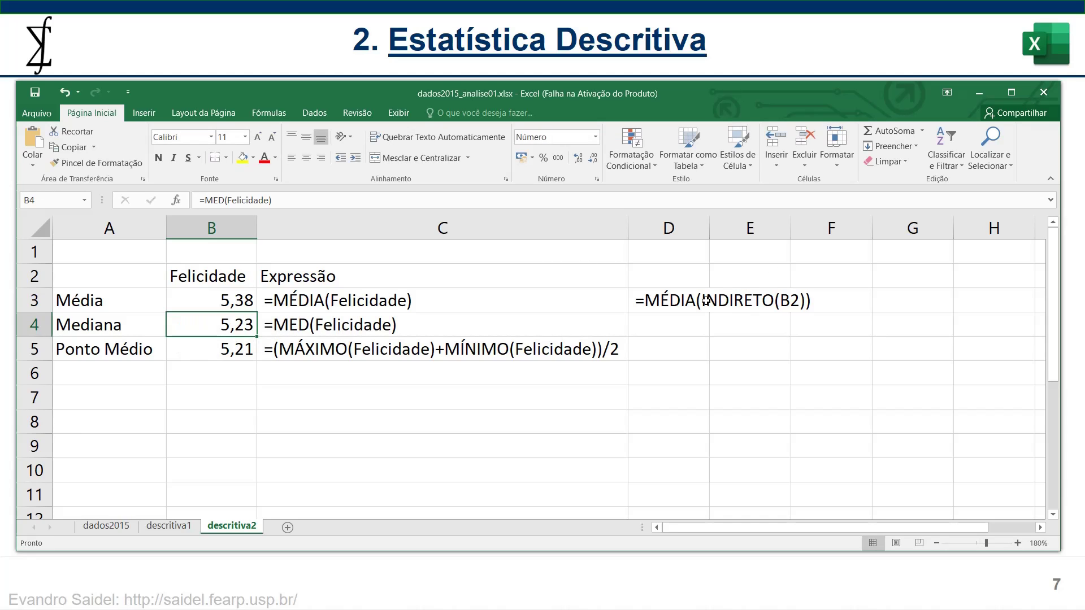
click(677, 300)
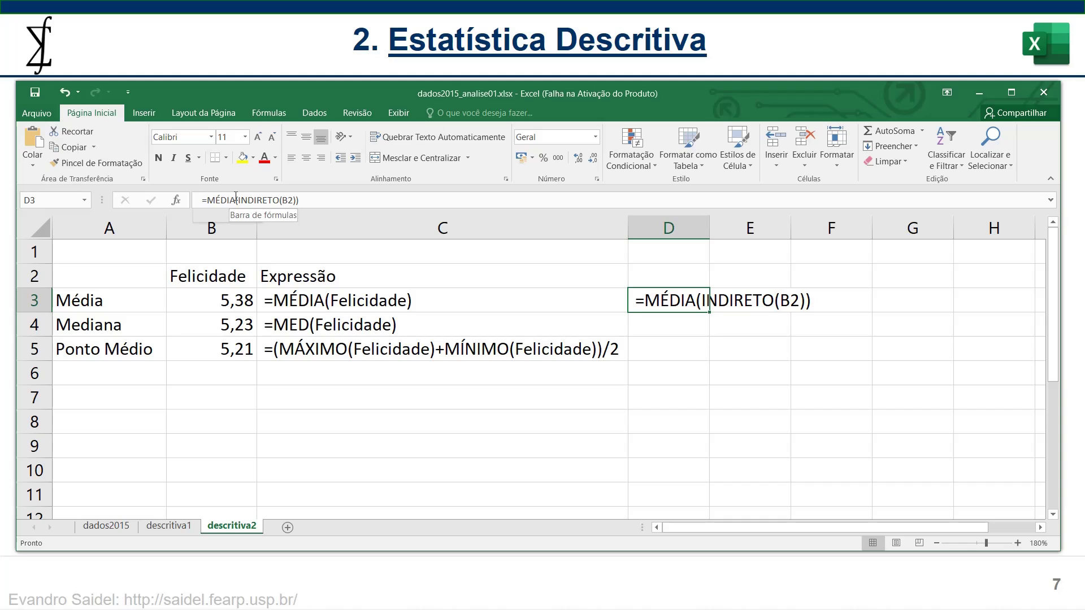
drag(237, 200, 293, 199)
key(ctrl+c)
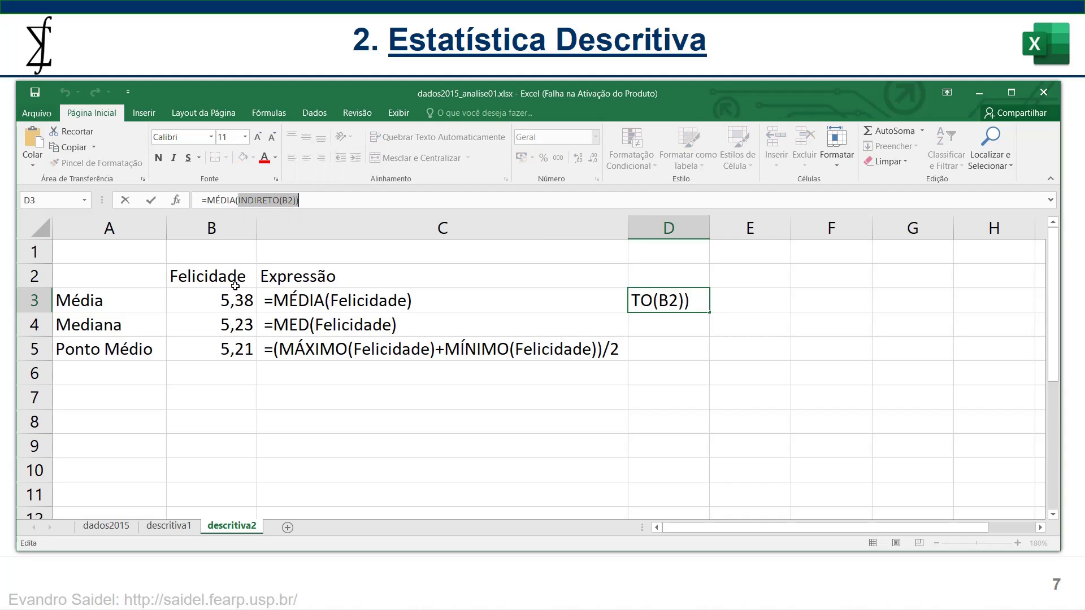
click(238, 324)
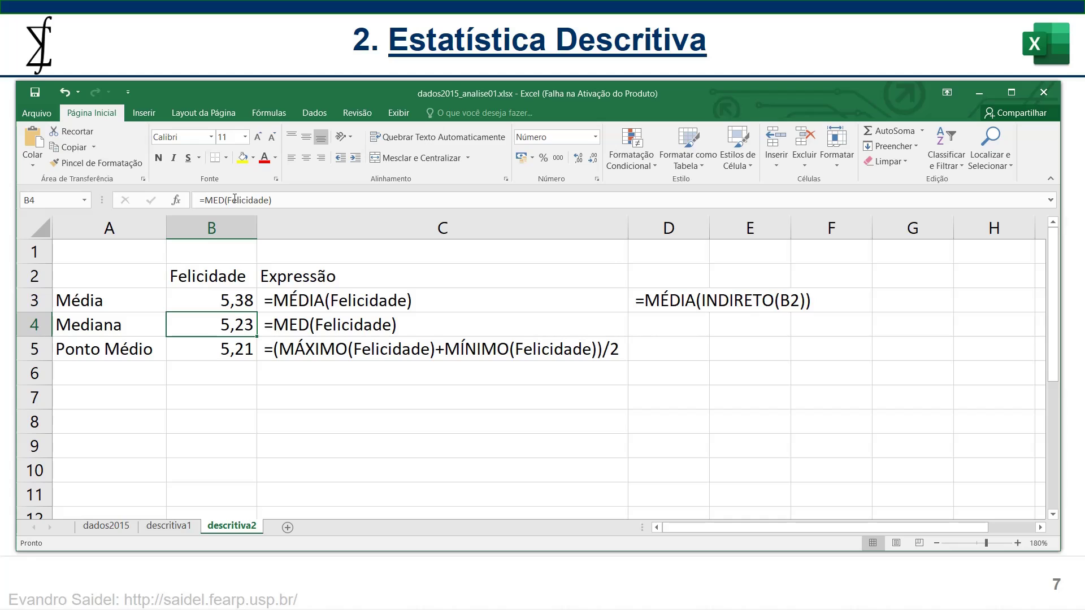
drag(227, 200, 270, 200)
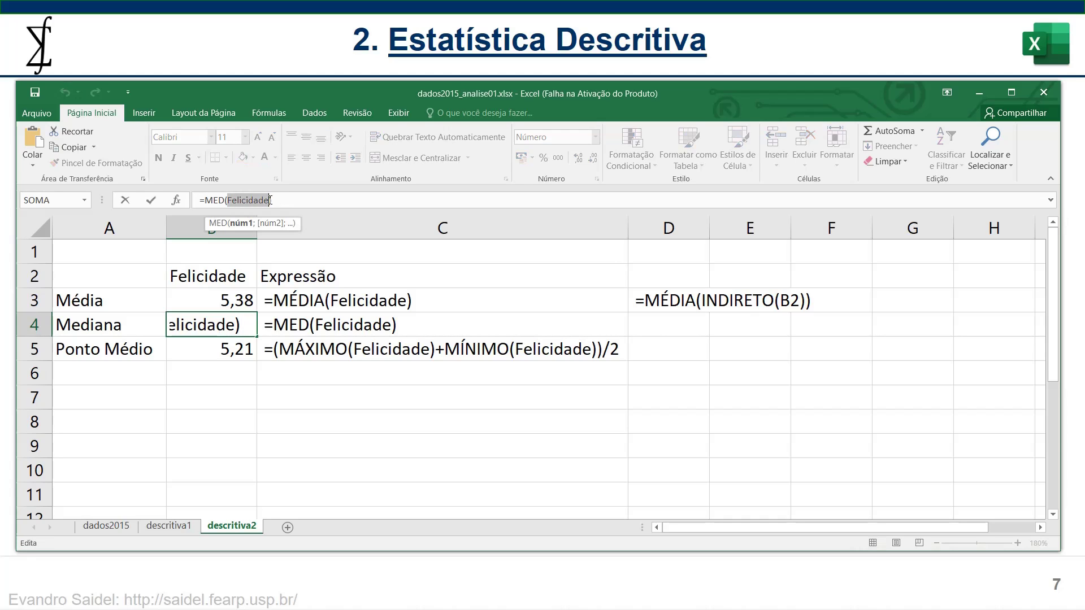
key(ctrl+v)
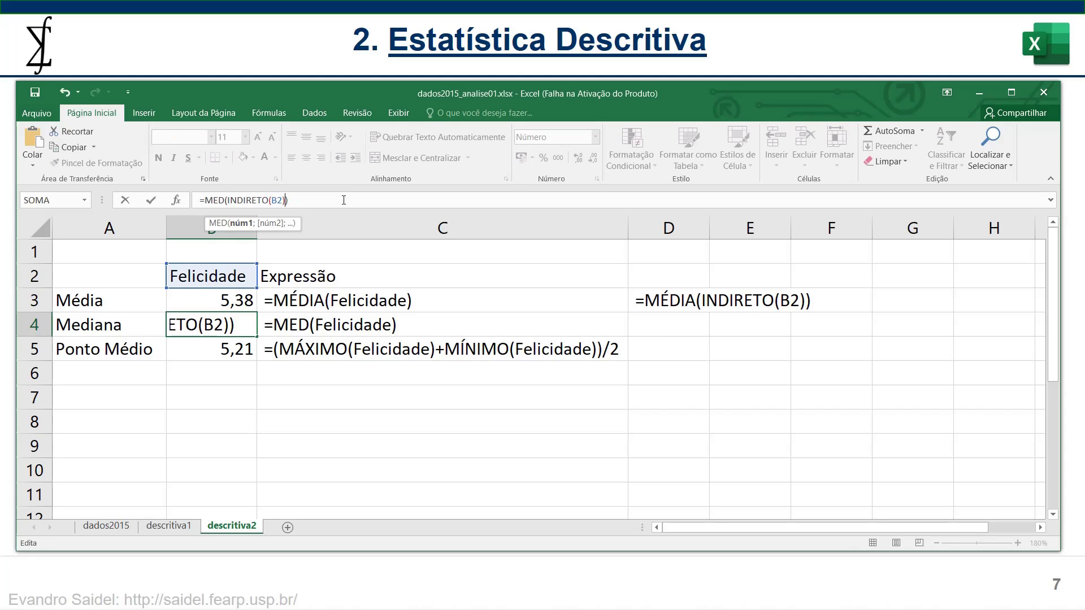
key(Return)
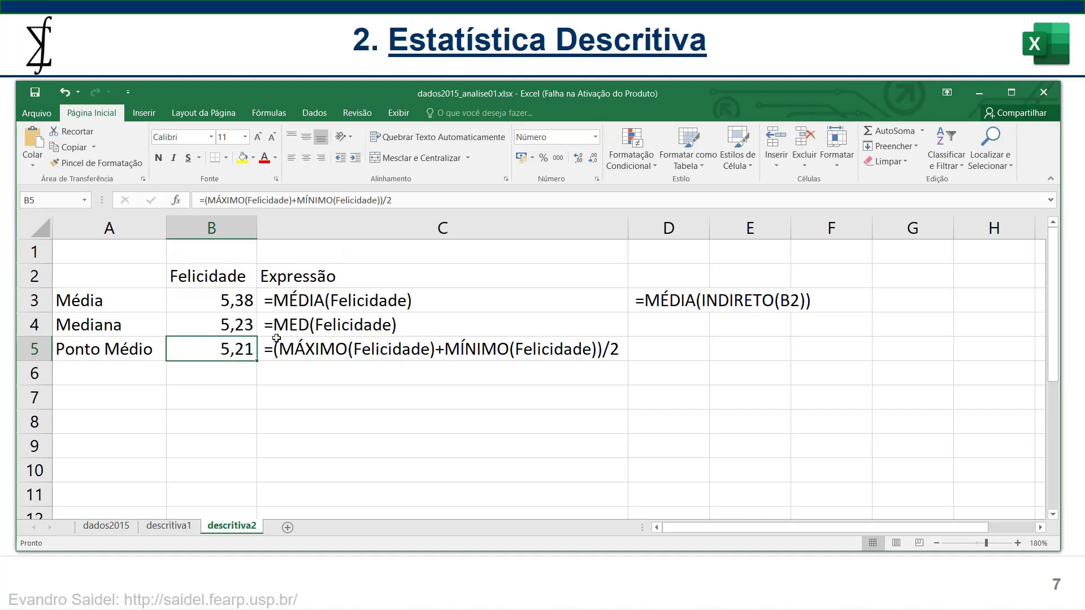
Step: Replace both Felicidade arguments in B5's midpoint formula with INDIRETO(B2), giving =(MÁXIMO(INDIRETO(B2))+MÍNIMO(INDIRETO(B2)))/2
double_click(228, 352)
click(267, 349)
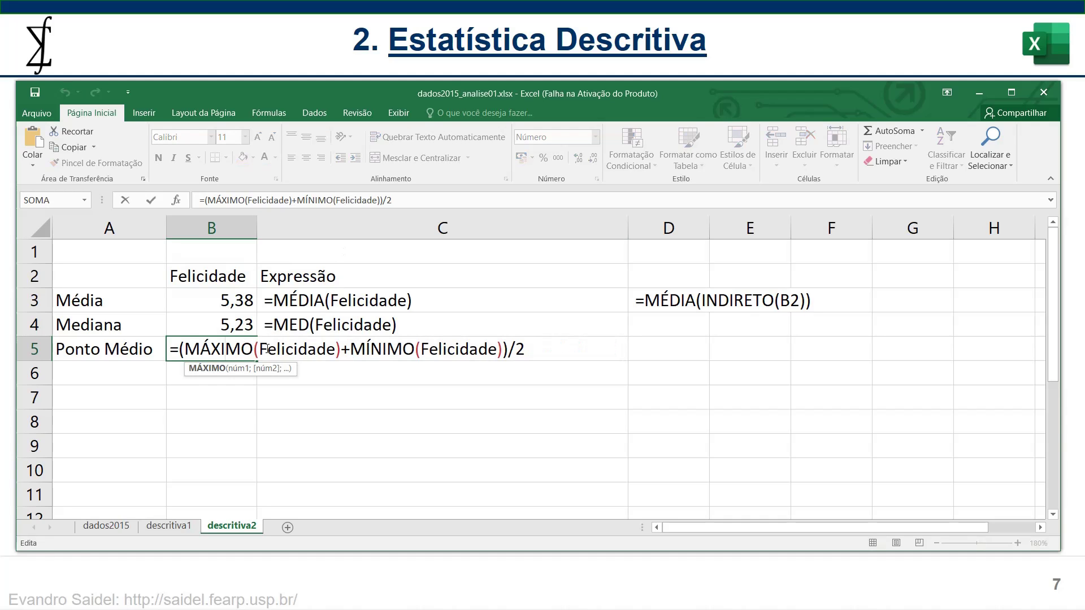
drag(259, 348, 337, 351)
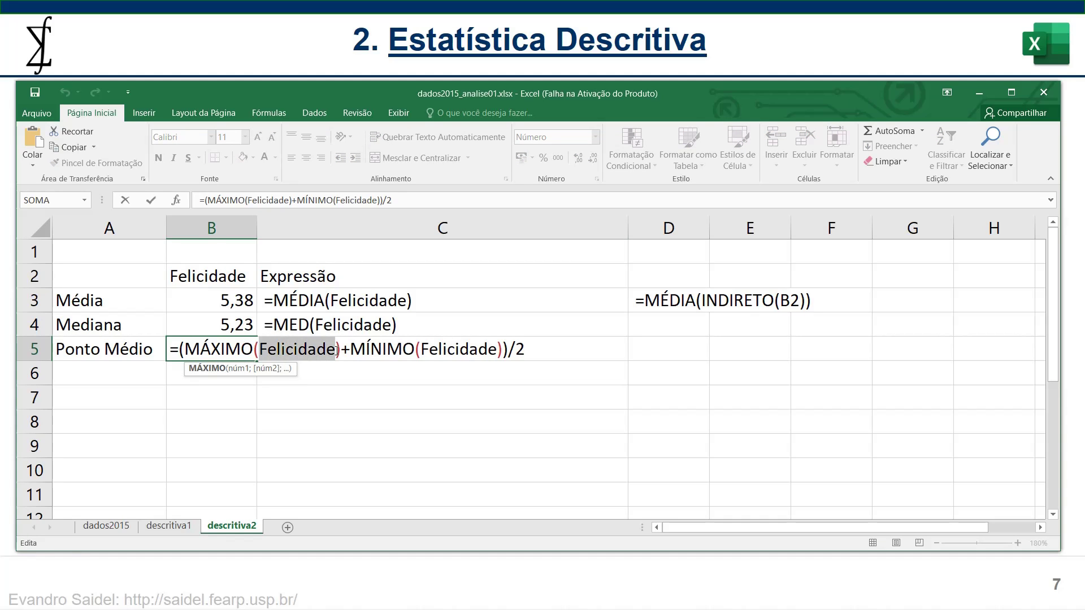
key(ctrl+v)
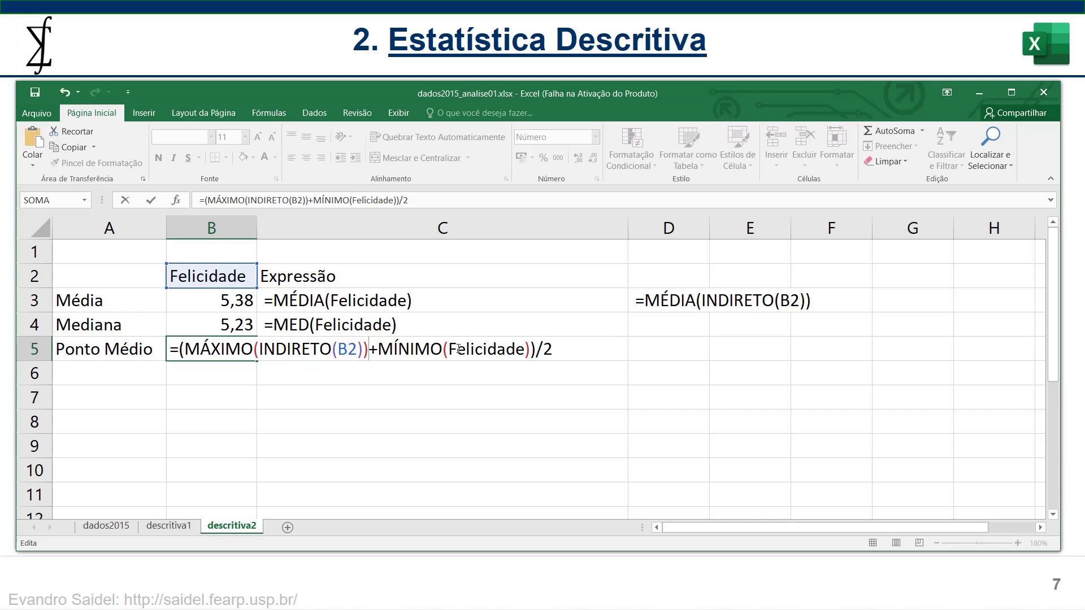
drag(447, 350, 529, 351)
key(ctrl+v)
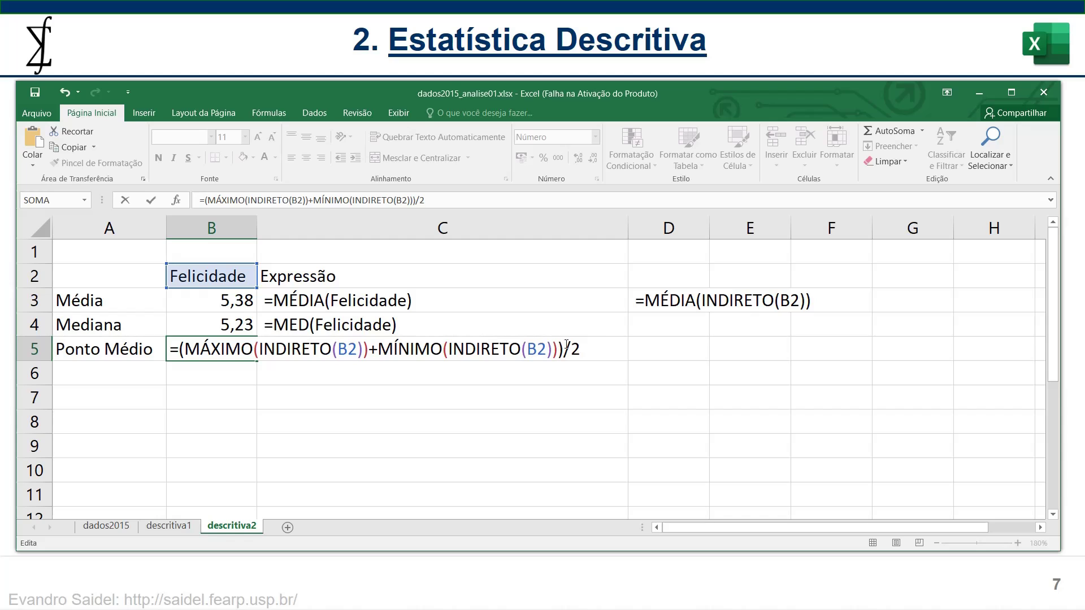
key(Return)
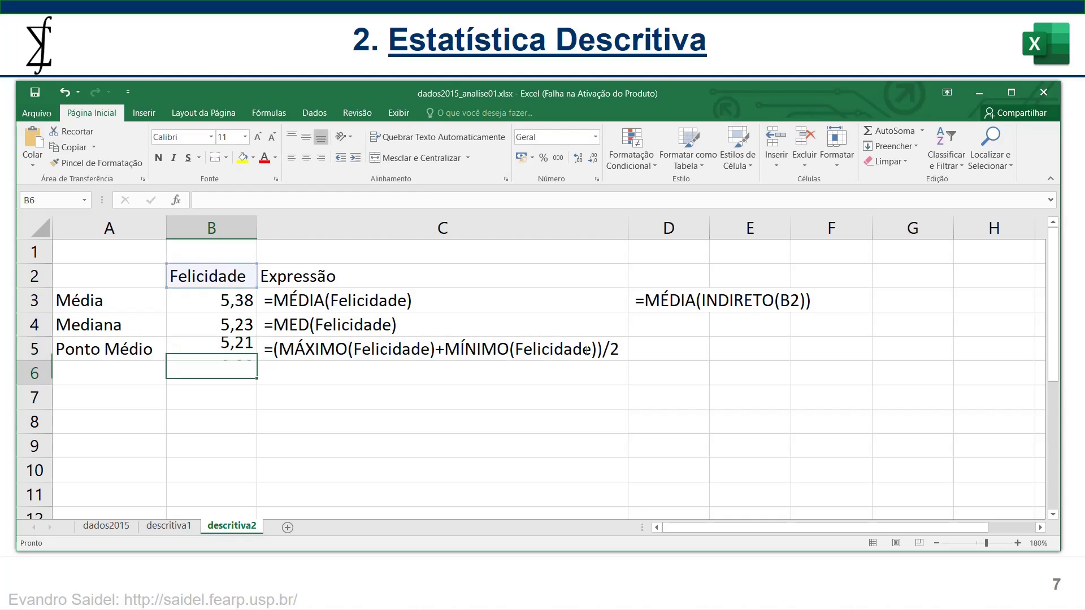
double_click(247, 349)
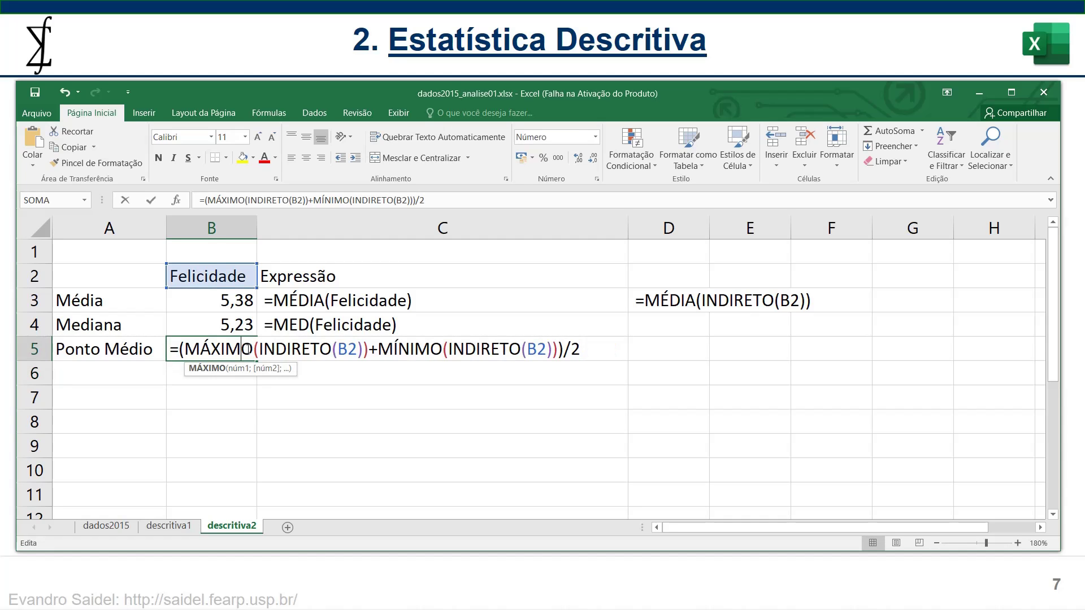
key(Escape)
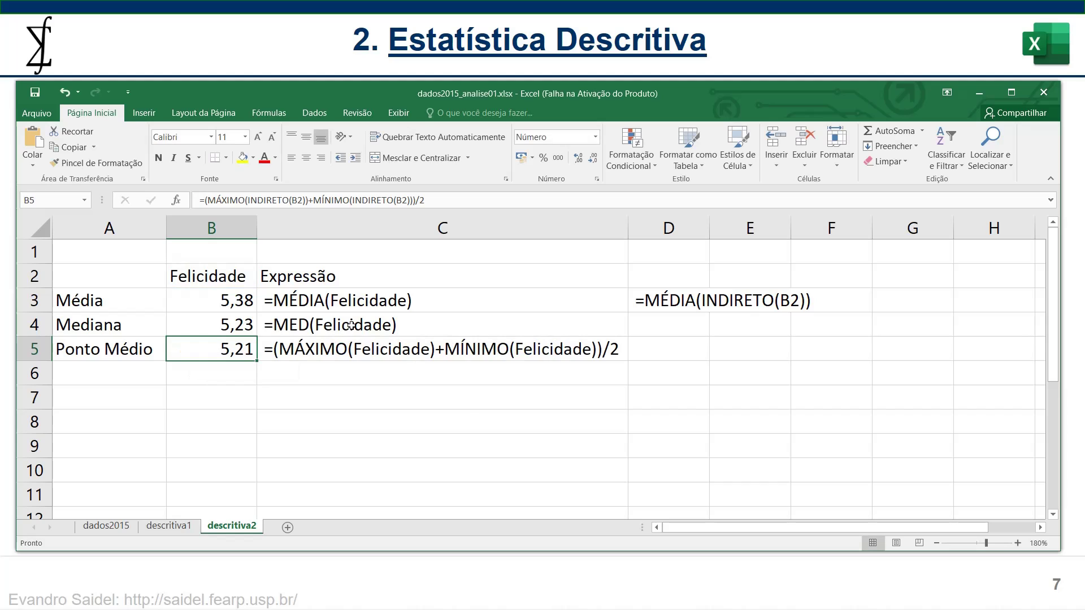
Step: Copy the median formula from B4 into D4 as displayed text, =MED(INDIRETO(B2))
click(243, 322)
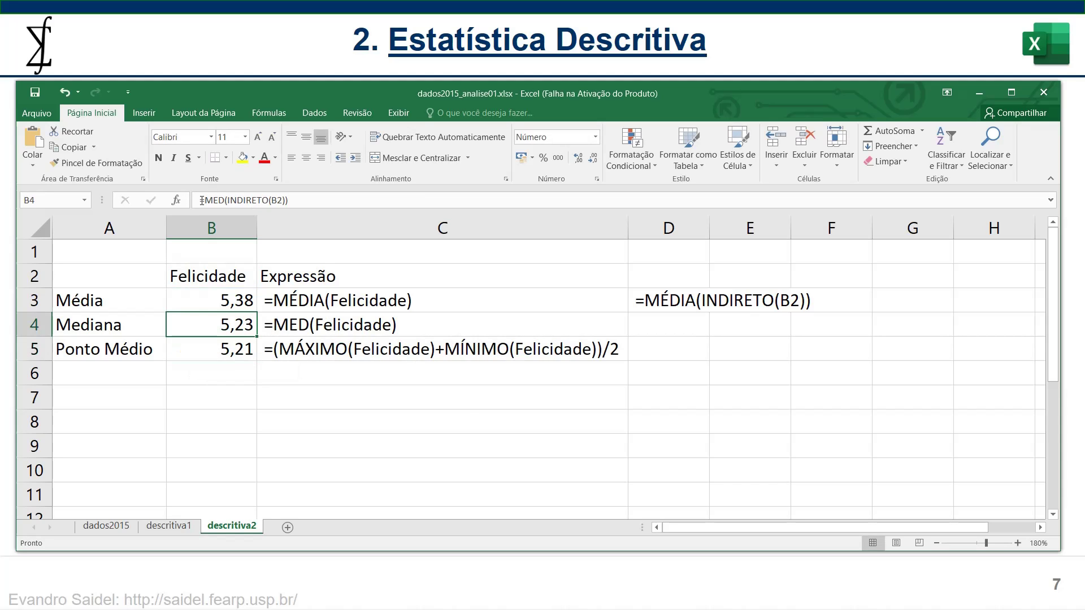
click(219, 201)
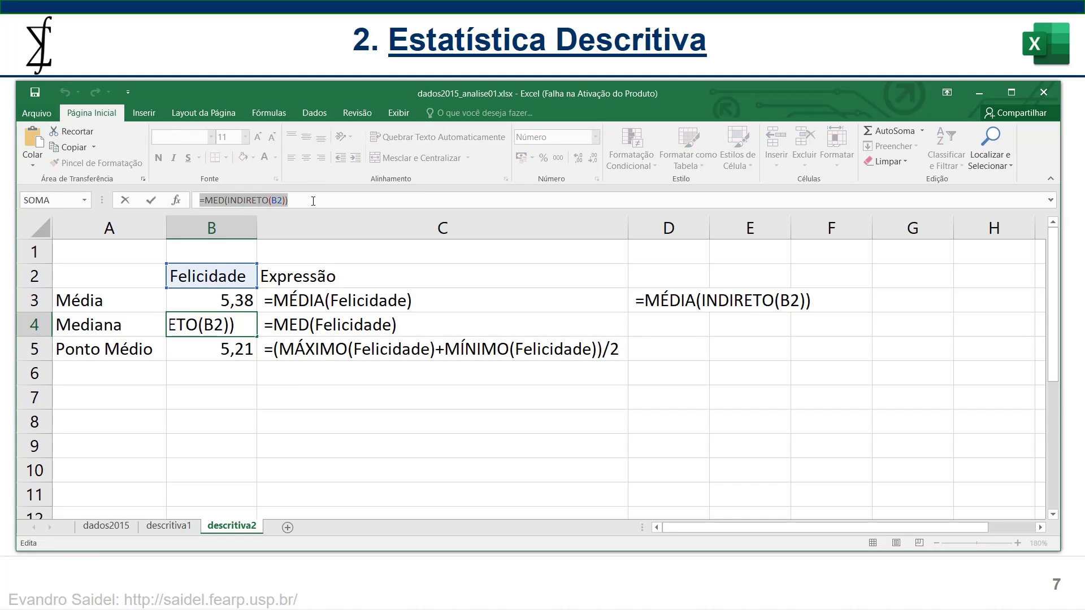
key(Escape)
click(669, 331)
text(=MED(INDIRETO(B2)))
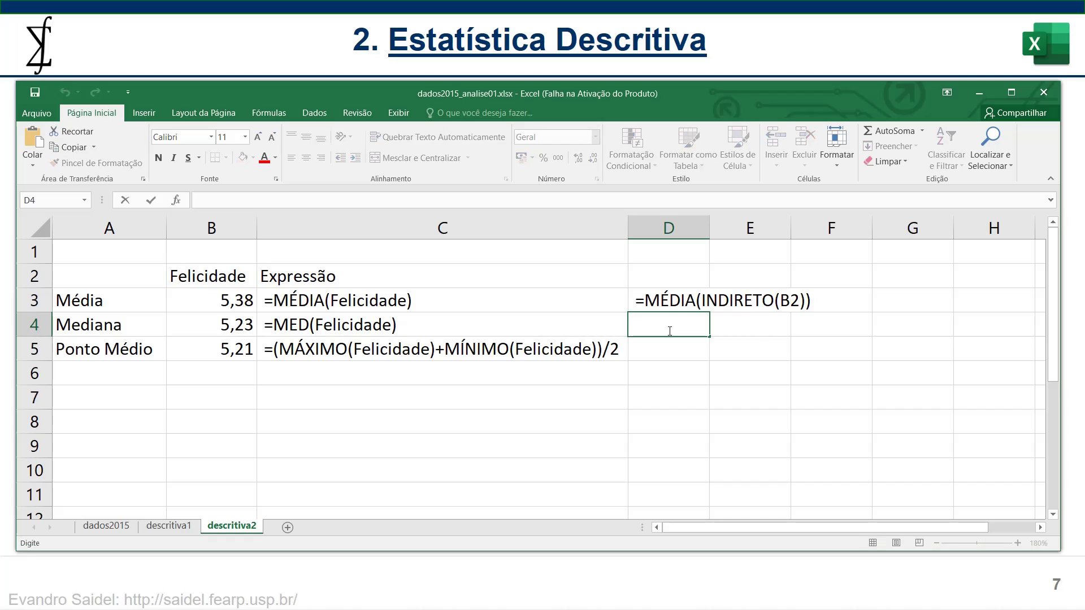
key(Return)
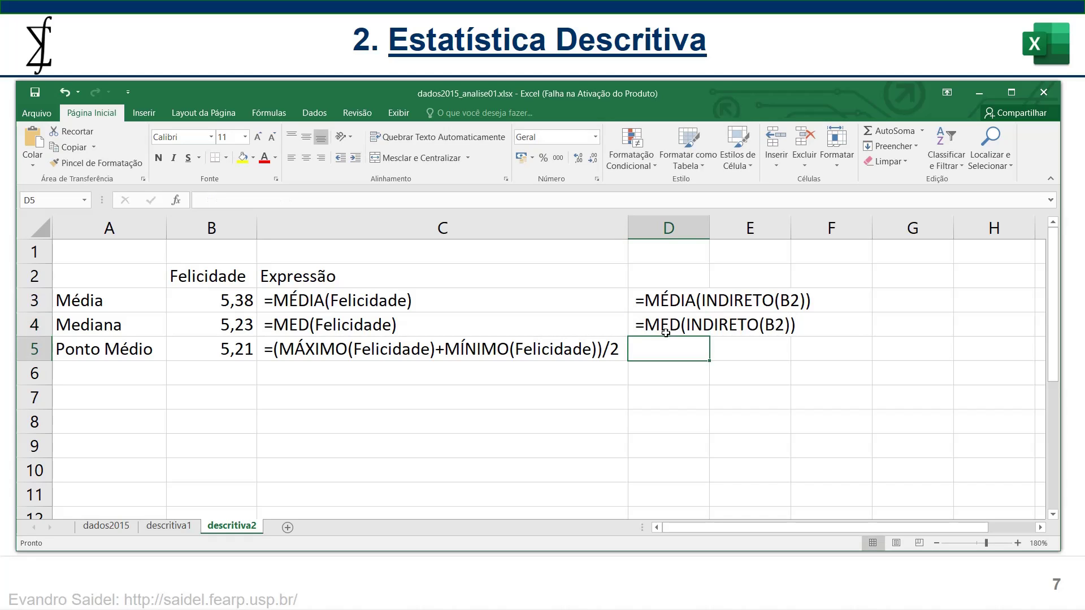
Step: Copy the midpoint formula from B5 into D5 as displayed text, =(MÁXIMO(INDIRETO(B2))+MÍNIMO(INDIRETO(B2)))/2, and widen the window slightly to fit it
click(238, 347)
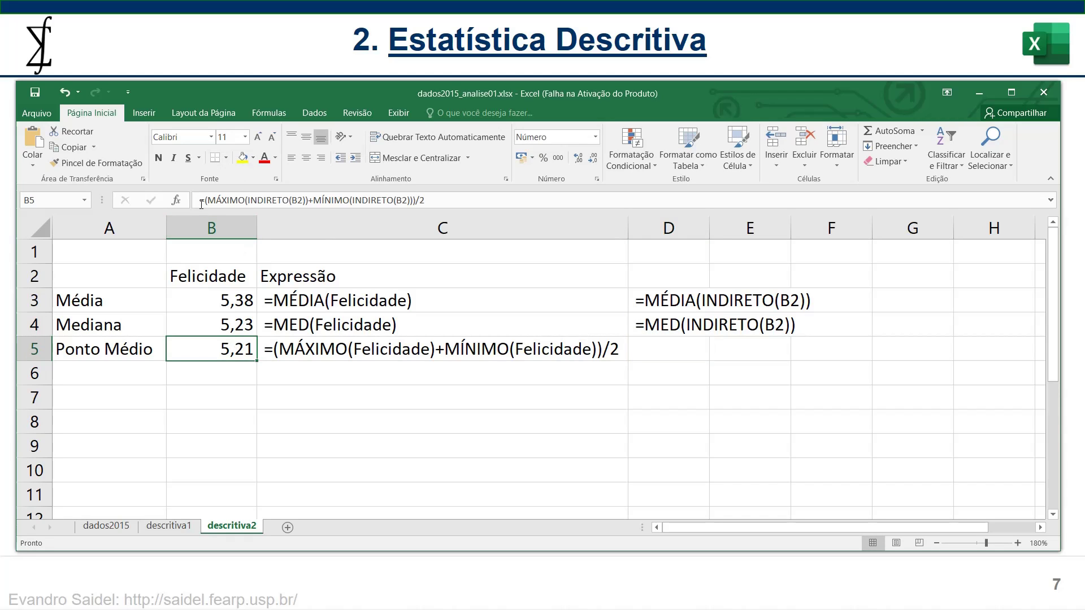
drag(198, 201, 444, 193)
key(ctrl+c)
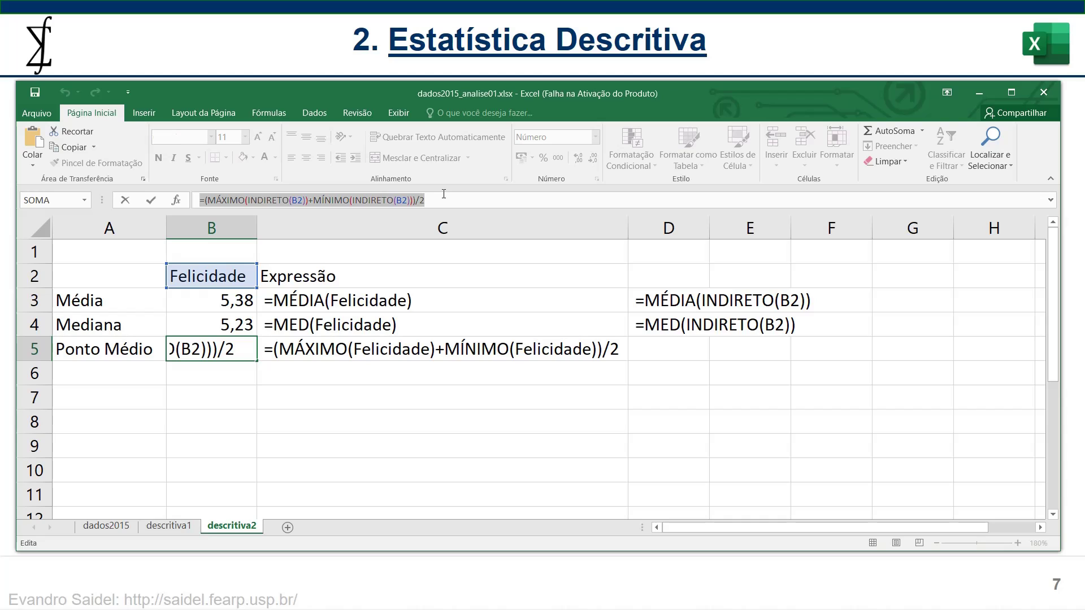
key(Escape)
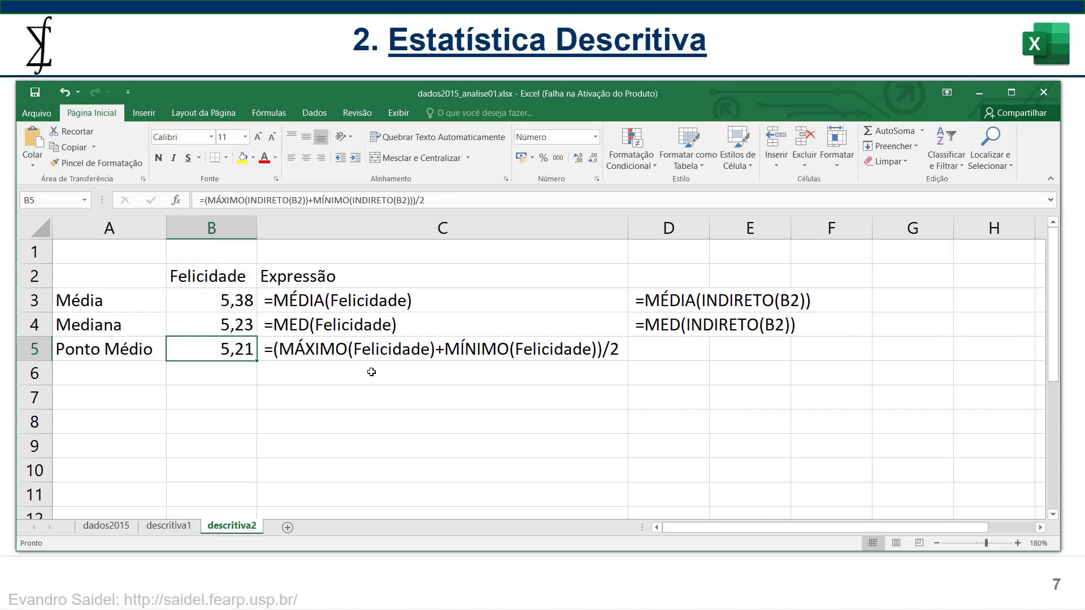
double_click(669, 350)
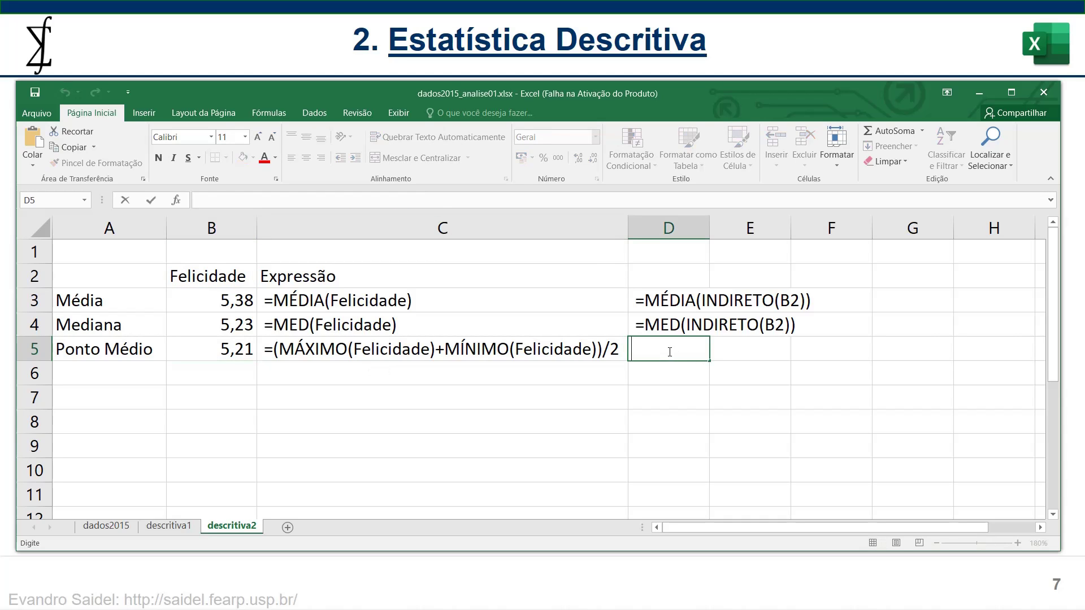
key(ctrl+v)
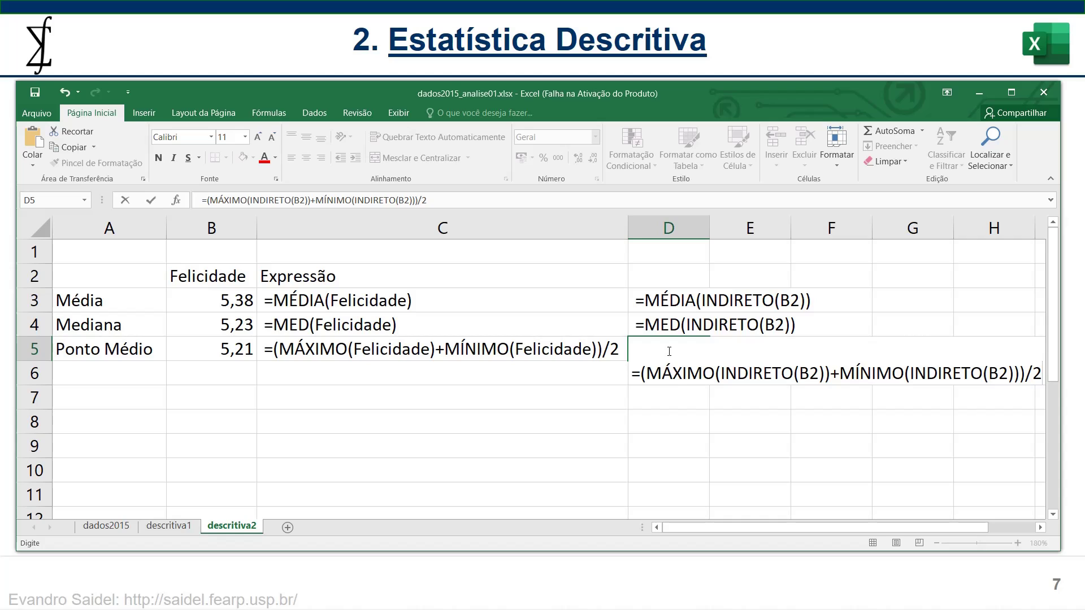
key(Return)
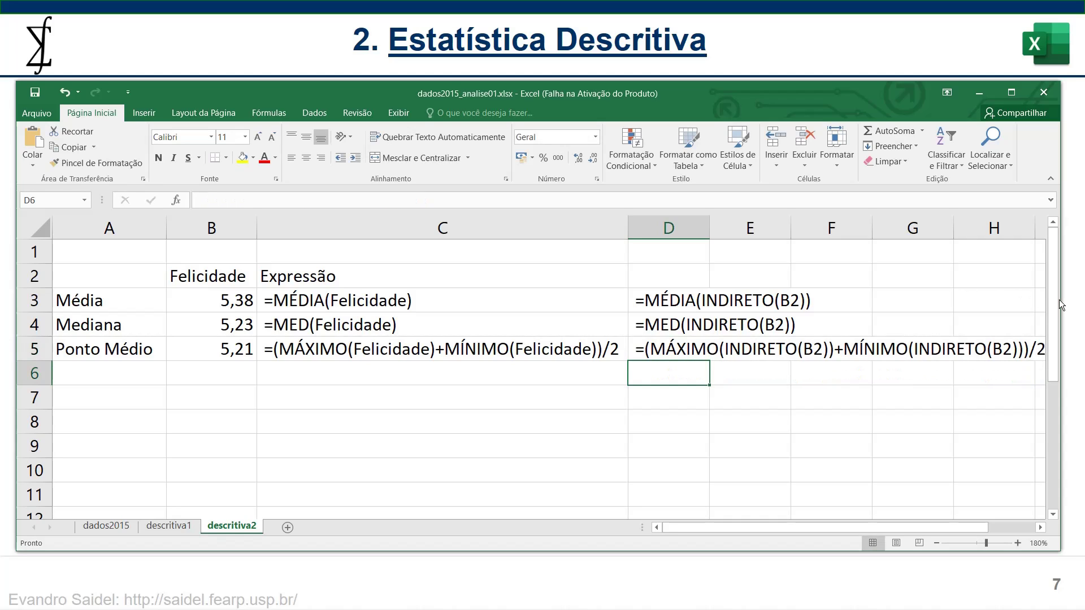
drag(1060, 305, 1070, 305)
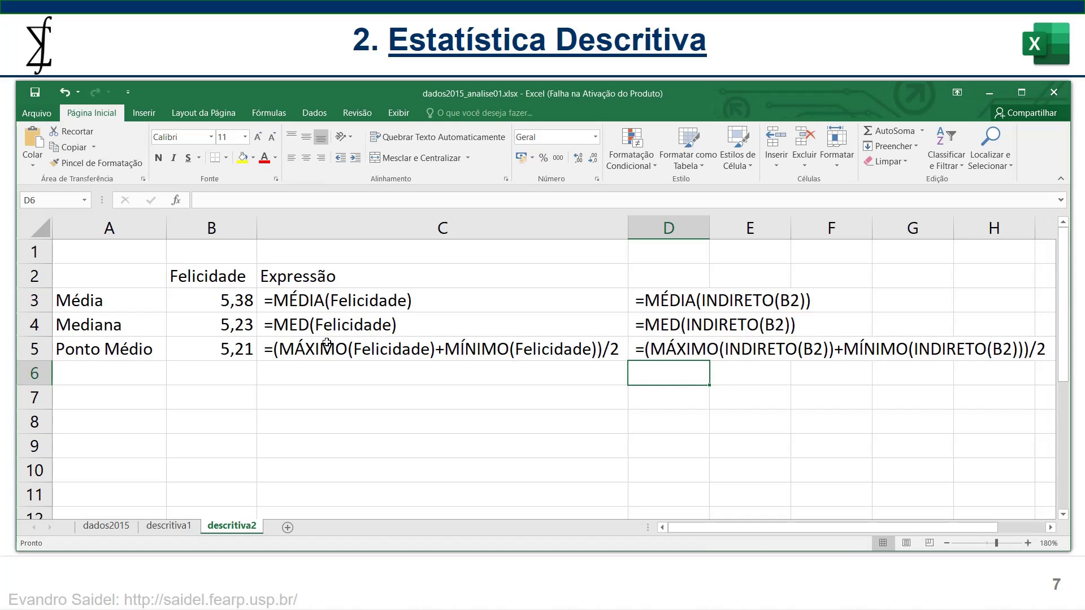
Step: Compare B5's formula with the header in B2, review the workbook's defined names, and view the Liberdade range in dados2015
click(226, 278)
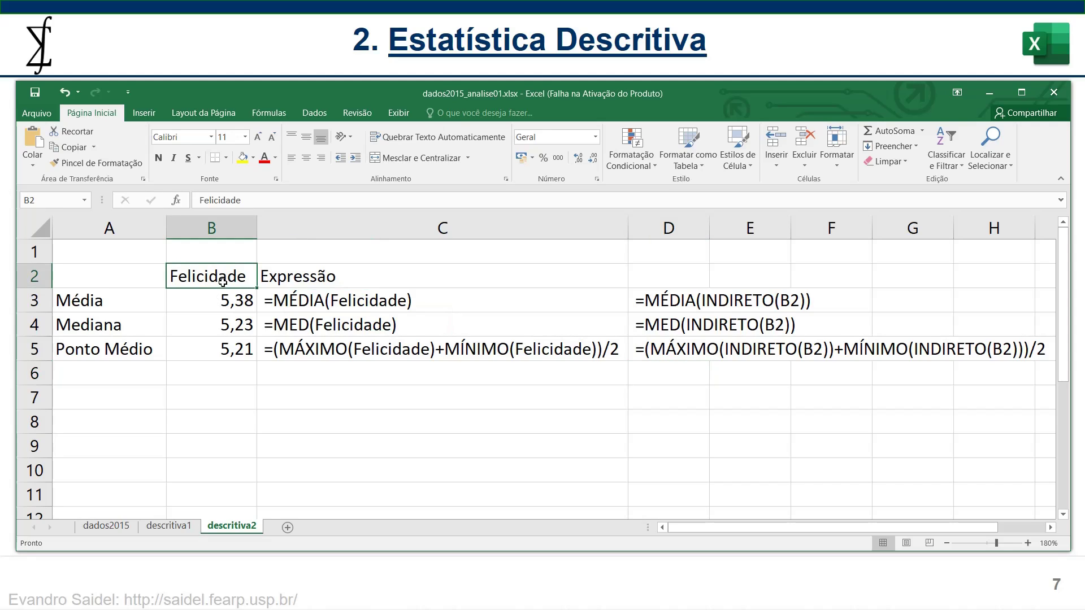
click(229, 350)
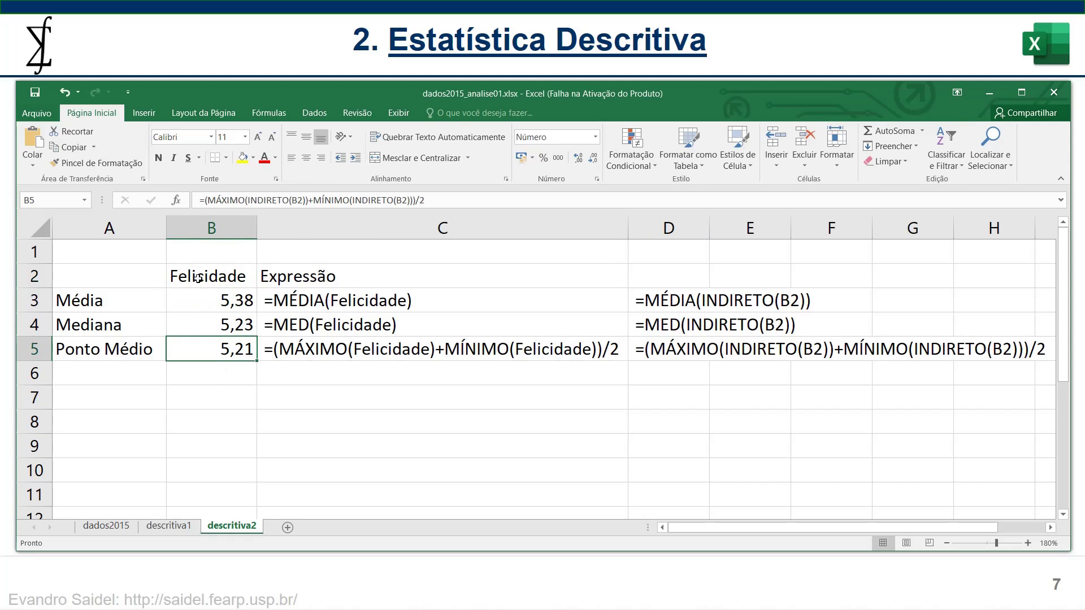
click(198, 278)
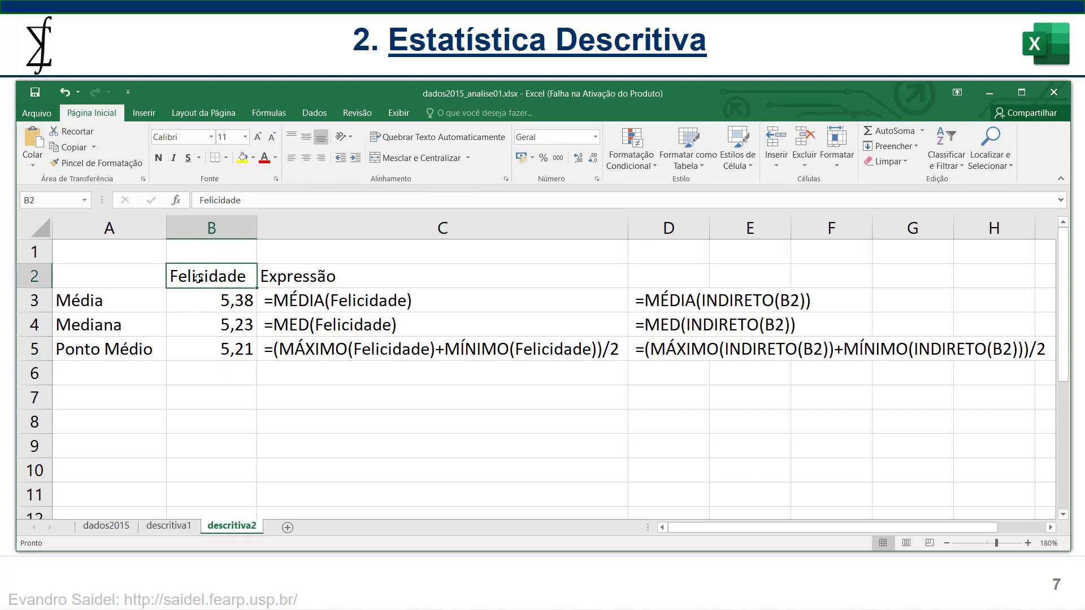
click(84, 200)
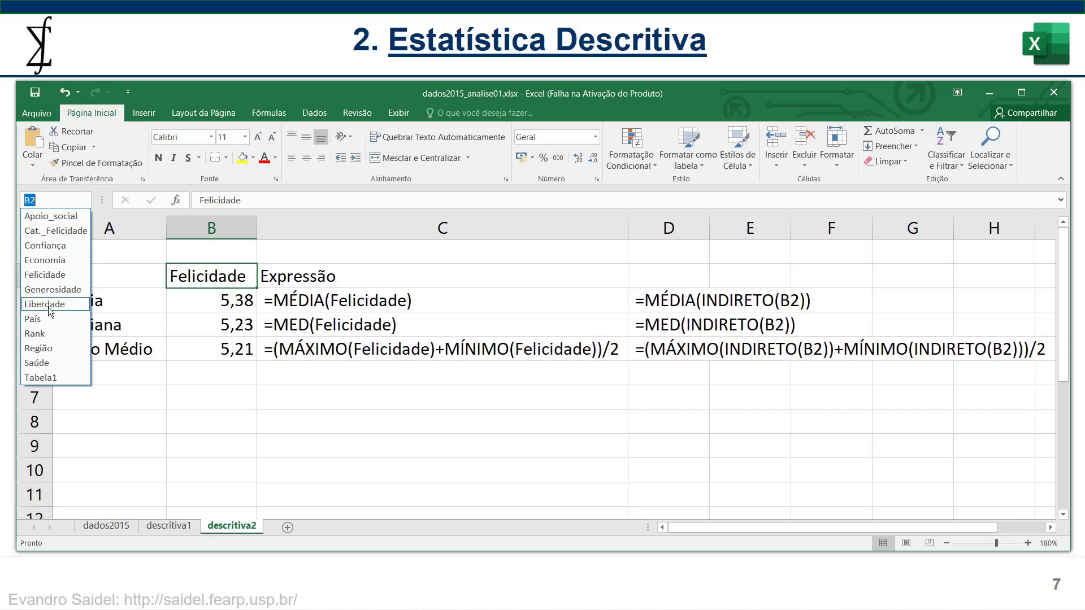
key(Escape)
click(106, 525)
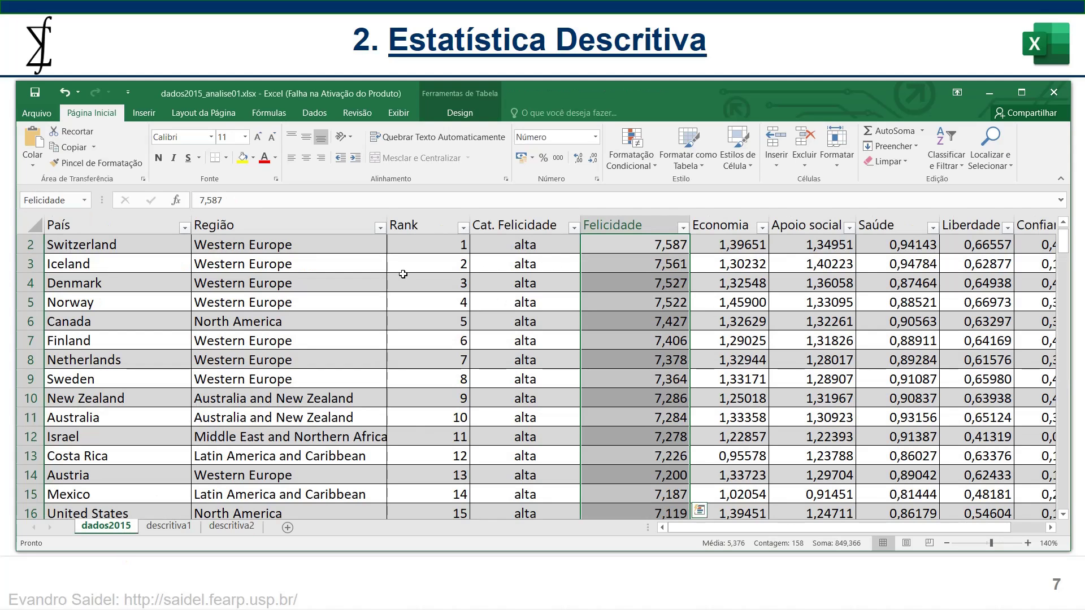
click(84, 200)
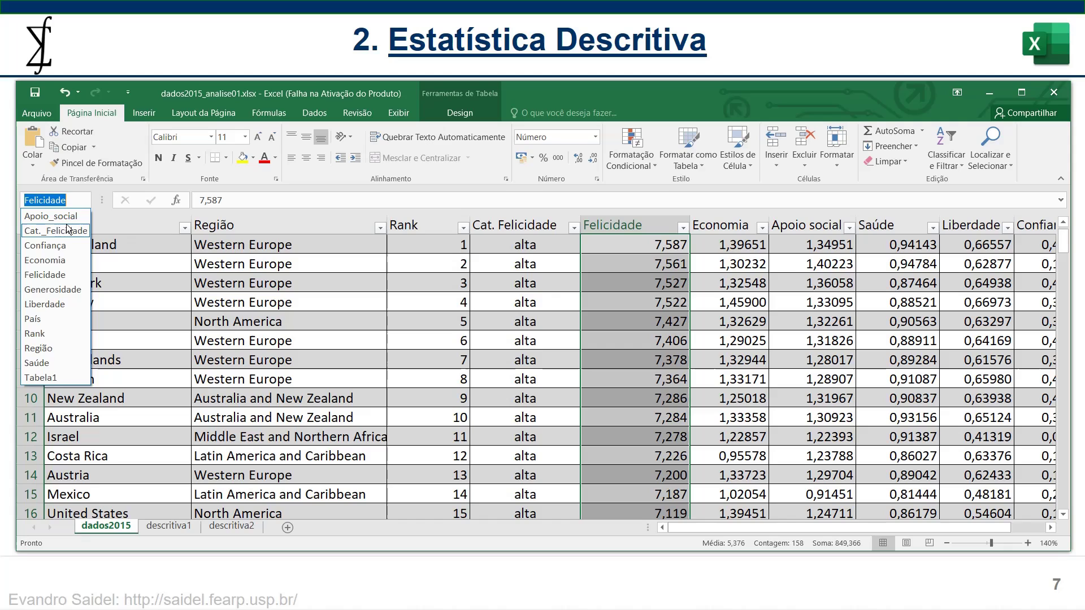
click(50, 304)
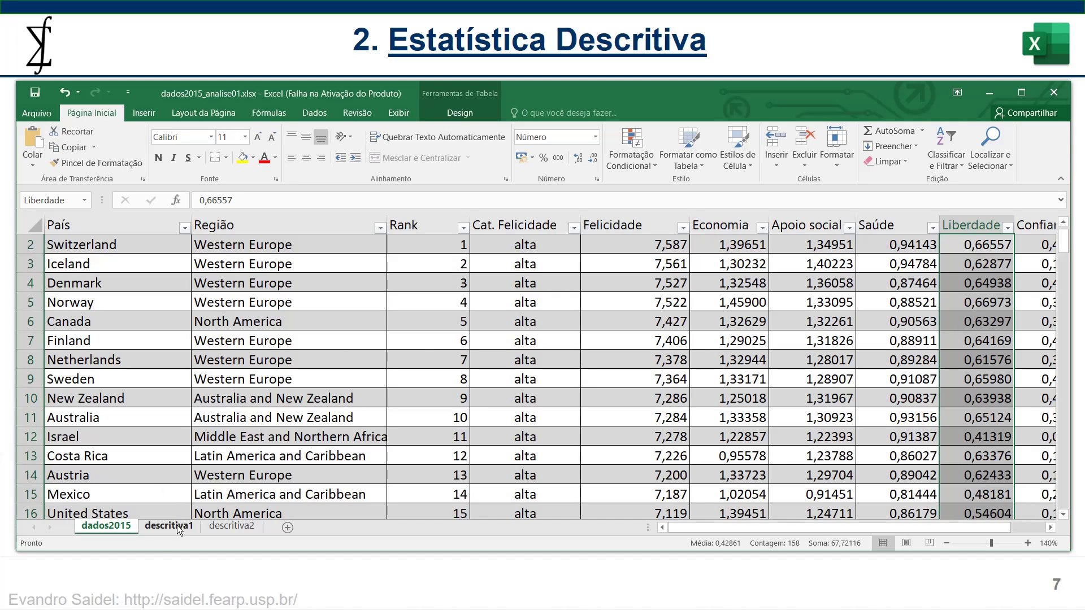
Step: Replace the variable name in header cell B2 of descritiva2 with Liberdade
click(229, 524)
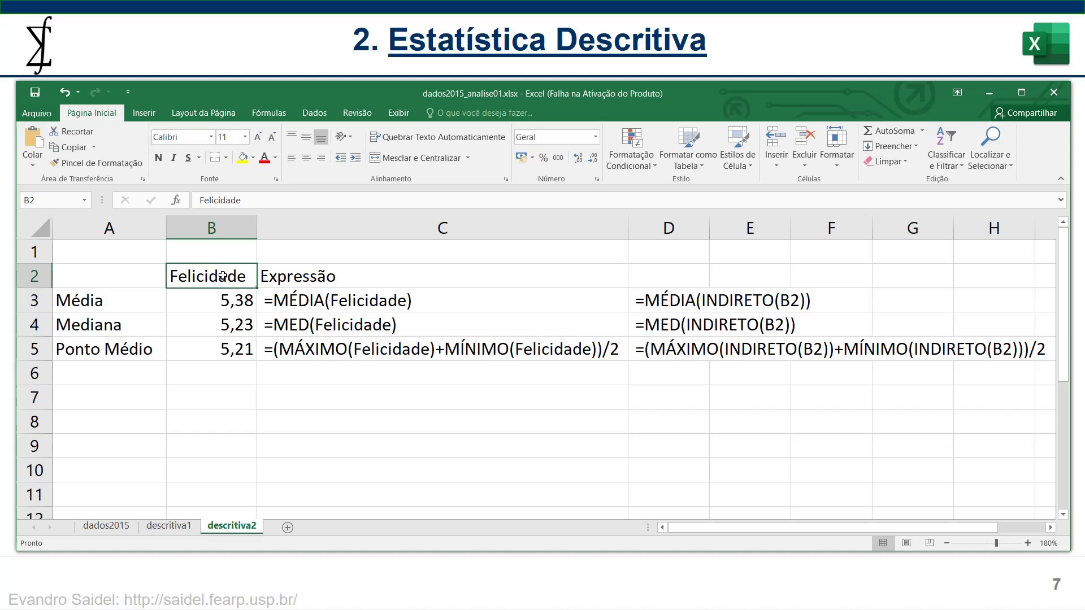
text(Liberdade)
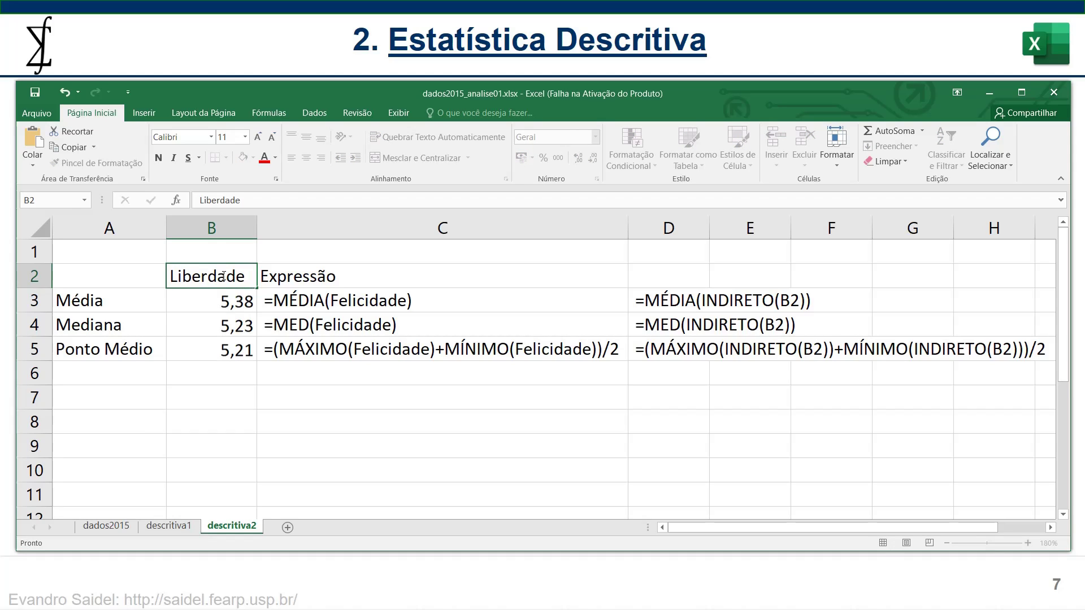
key(Return)
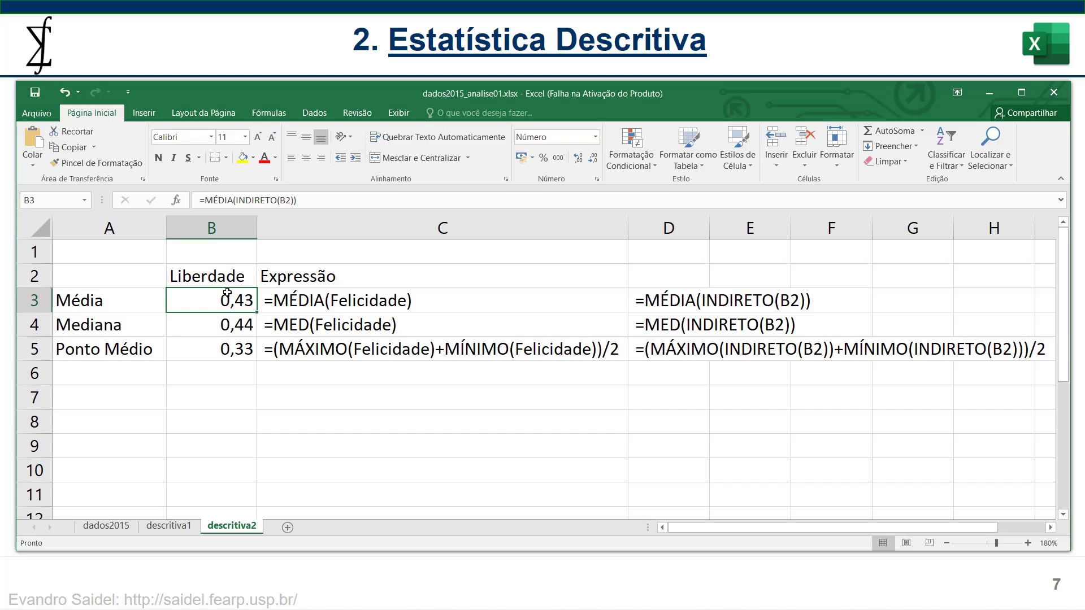
Step: Apply a light grey theme font colour to the fixed-name expressions in C3:C5
drag(341, 271, 348, 348)
click(346, 299)
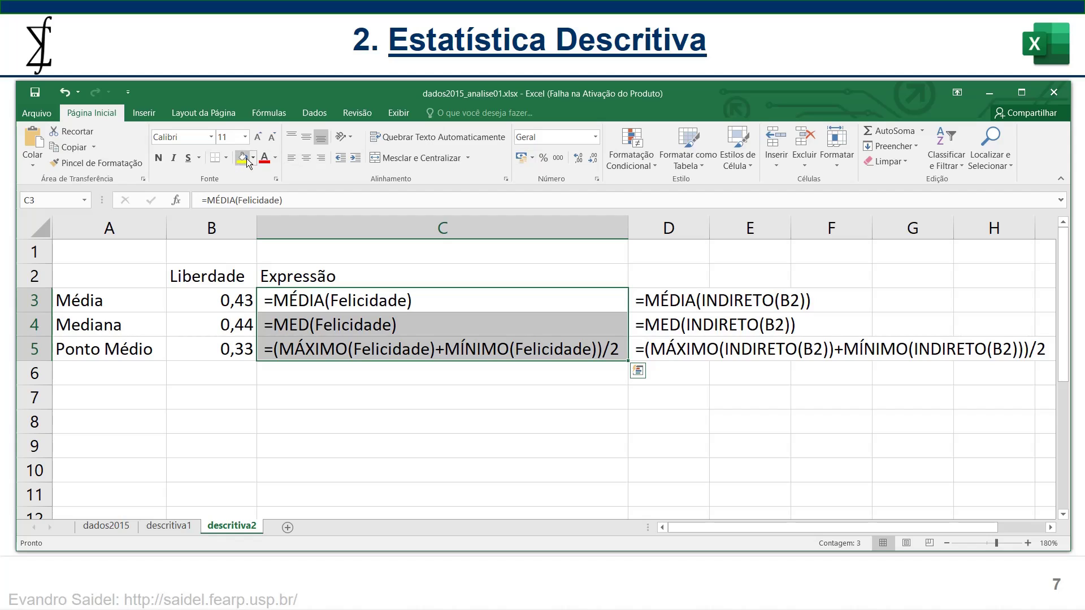
click(275, 159)
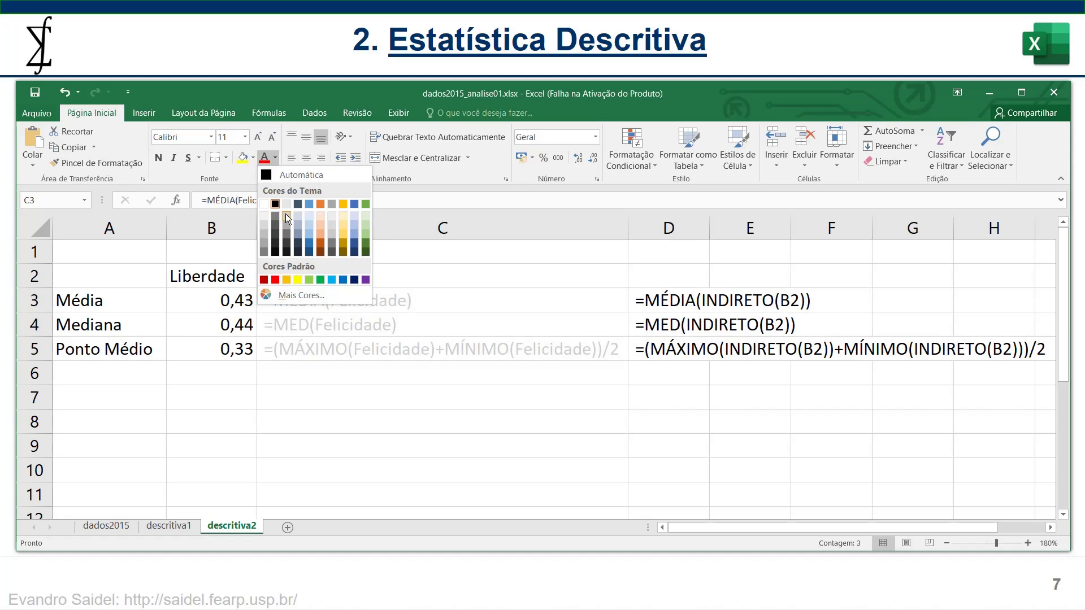
click(286, 222)
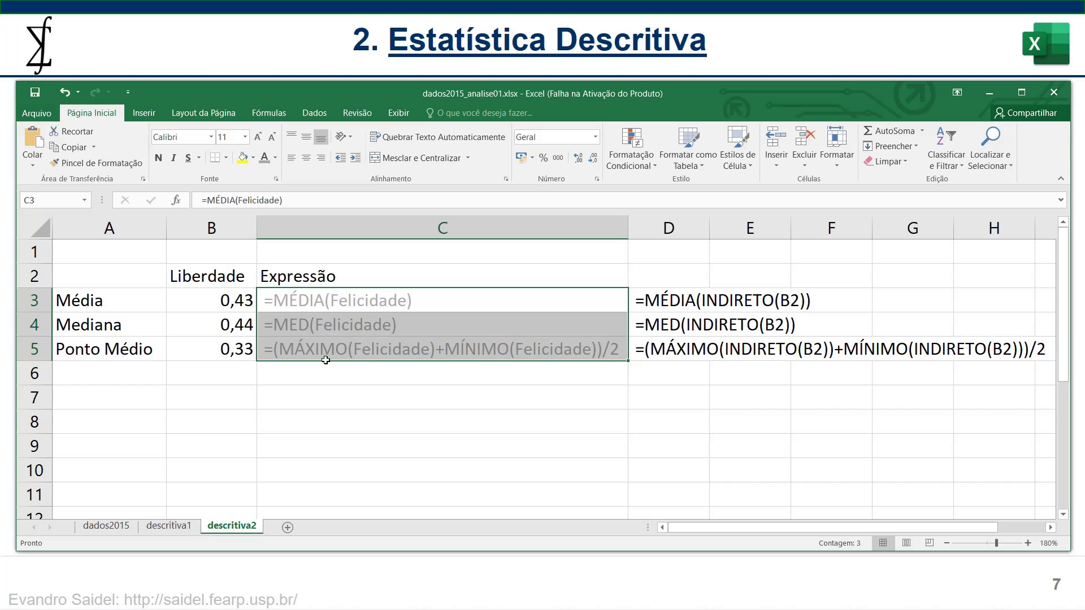
click(213, 272)
click(677, 283)
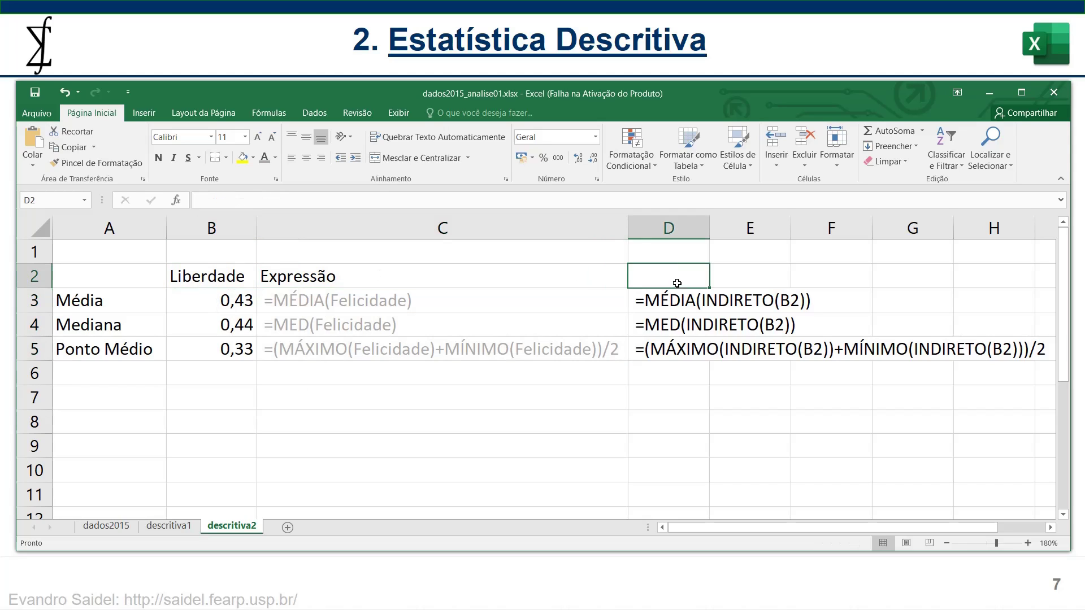
Step: Inspect the INDIRETO formulas for the mean in B3 and the median in B4 against the header in B2
click(682, 300)
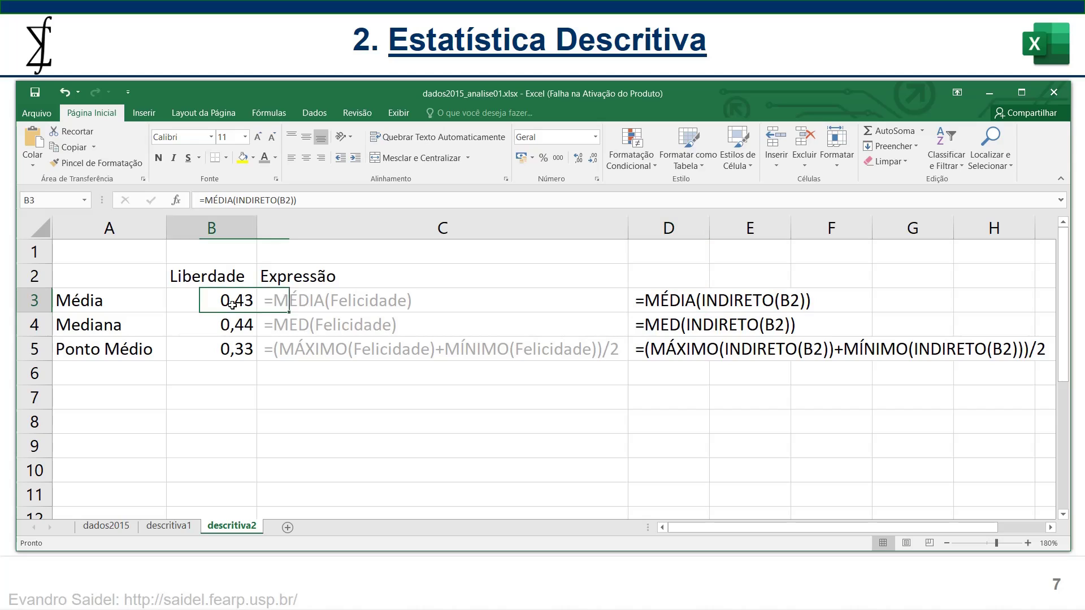
double_click(239, 300)
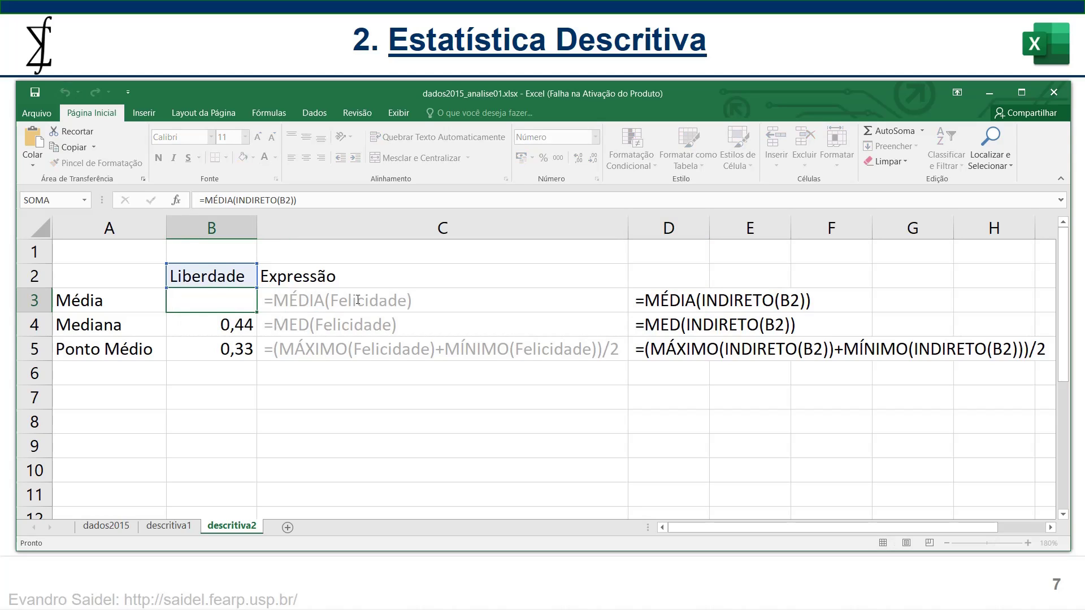
key(Escape)
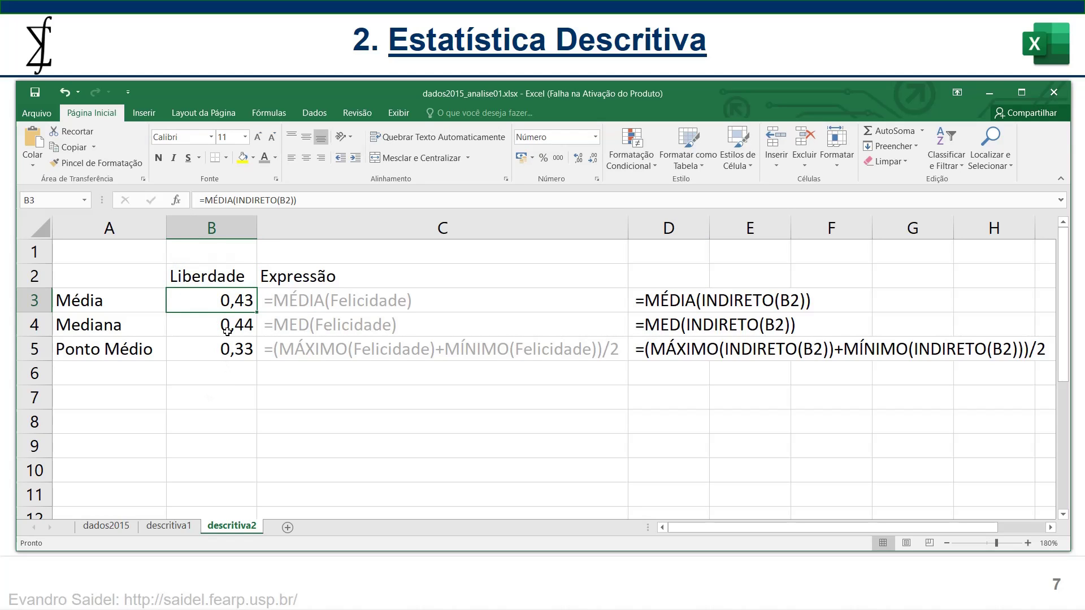
click(217, 275)
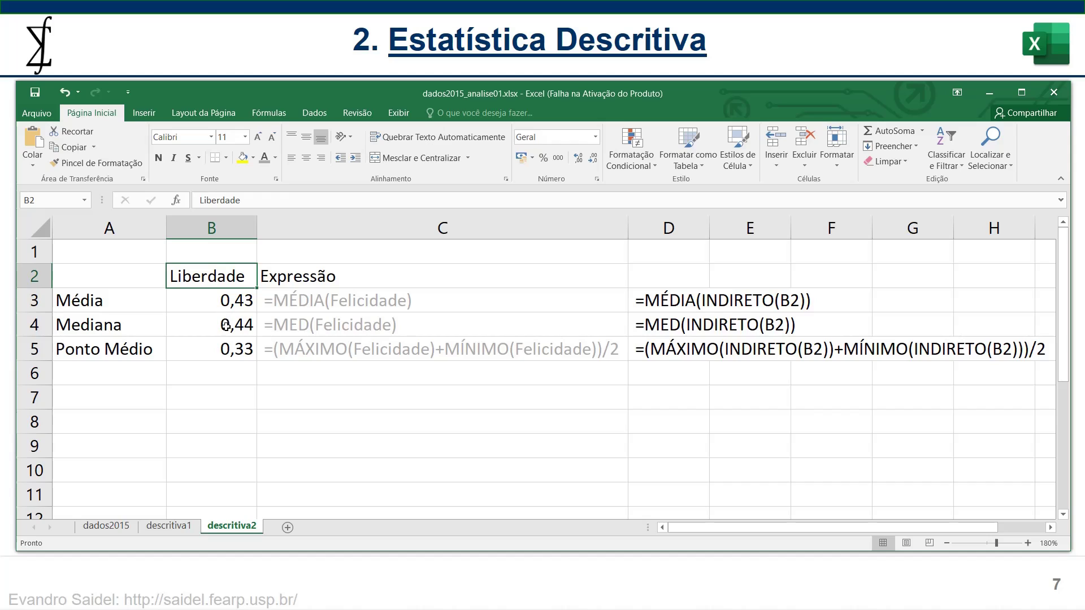
double_click(232, 332)
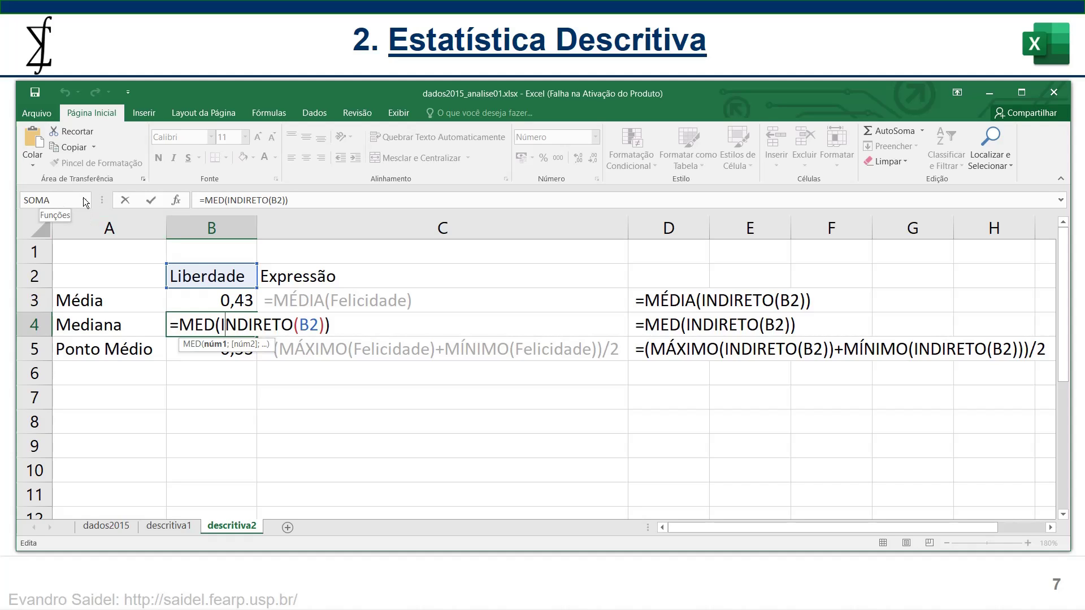
click(151, 200)
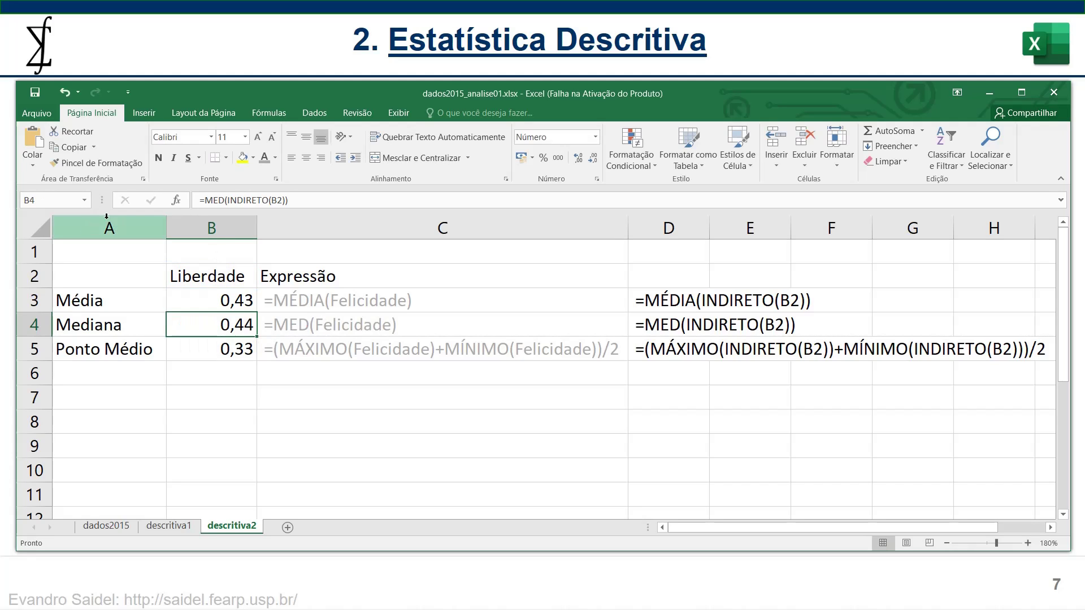
Step: Review the list of defined names, view the País range in dados2015, and return to descritiva2
click(86, 199)
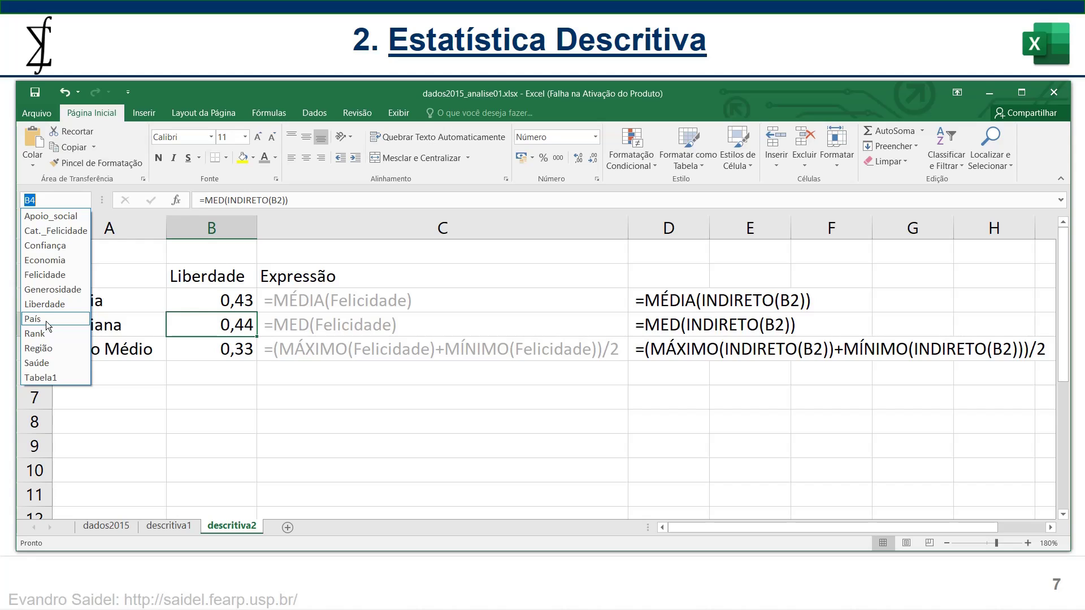
click(225, 274)
click(226, 274)
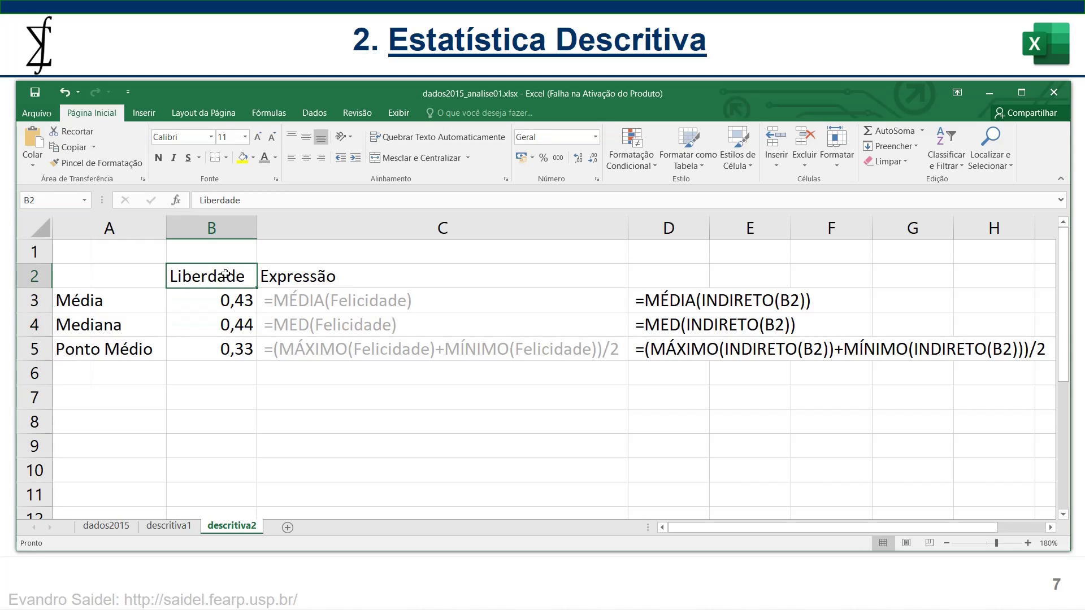
click(85, 200)
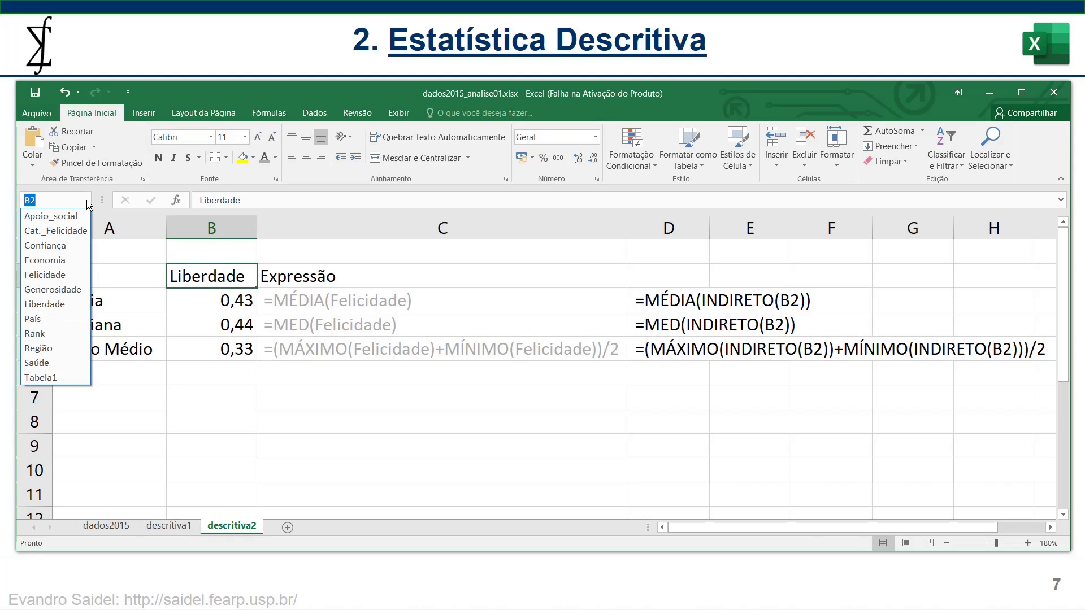
key(Escape)
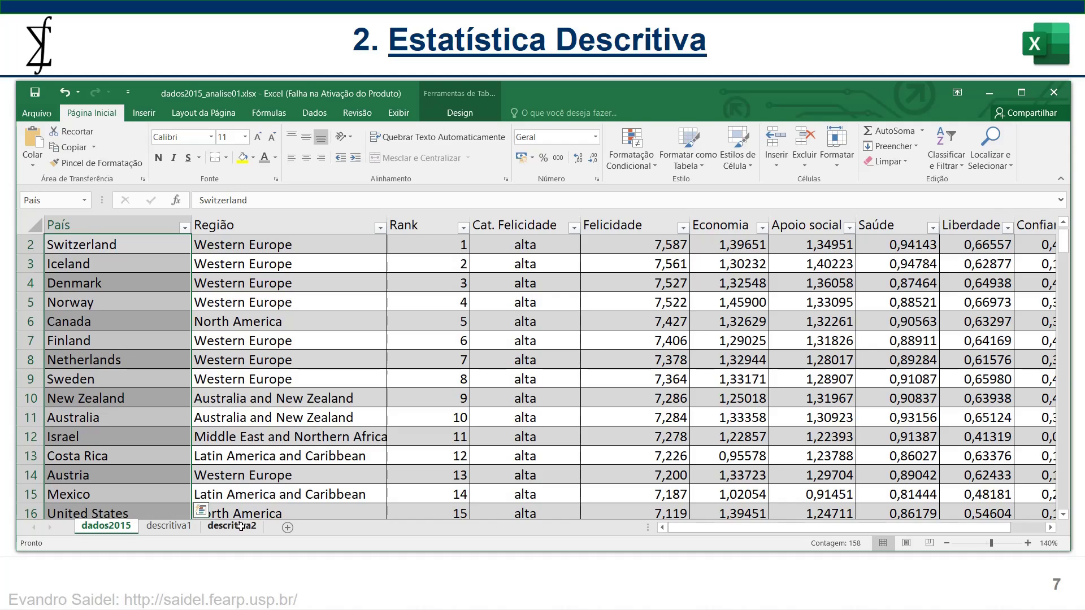
click(241, 526)
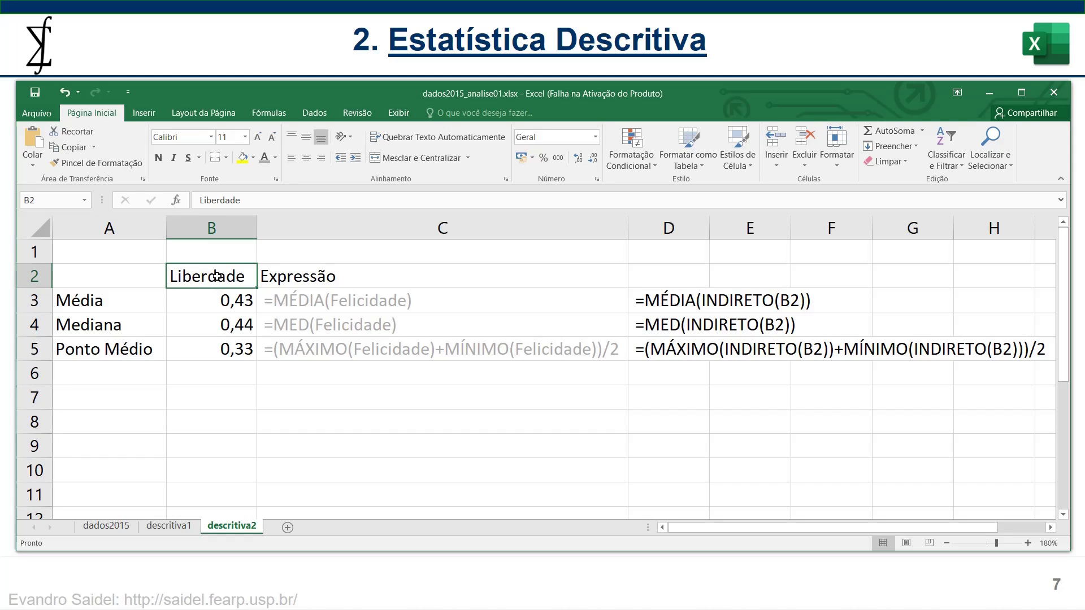
Step: Check the variable name in B2 of descritiva2 against the numeric columns from Felicidade onwards in dados2015
click(252, 388)
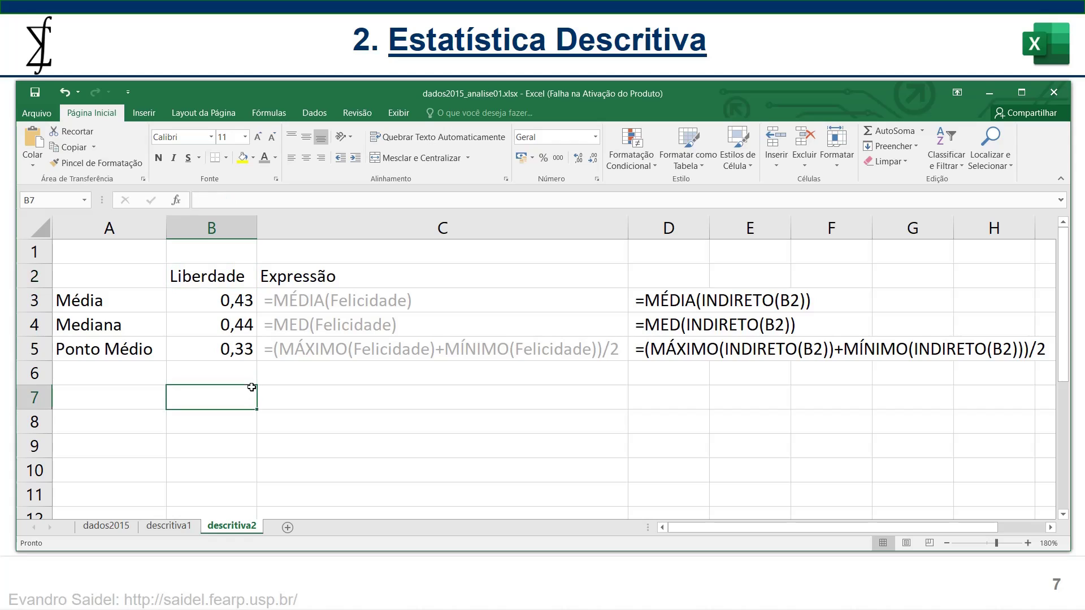
click(224, 277)
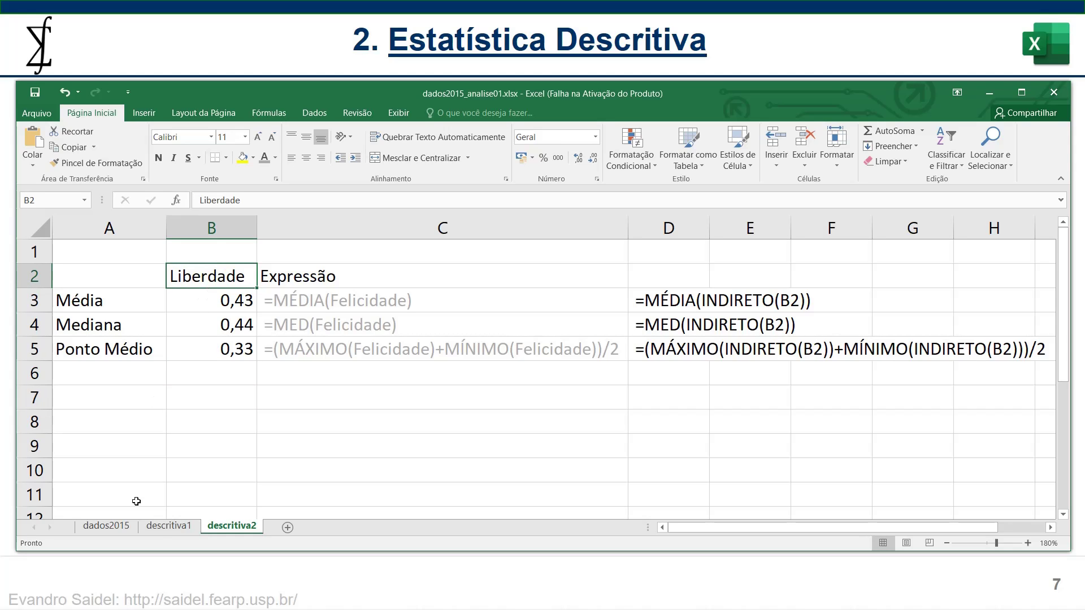
click(127, 527)
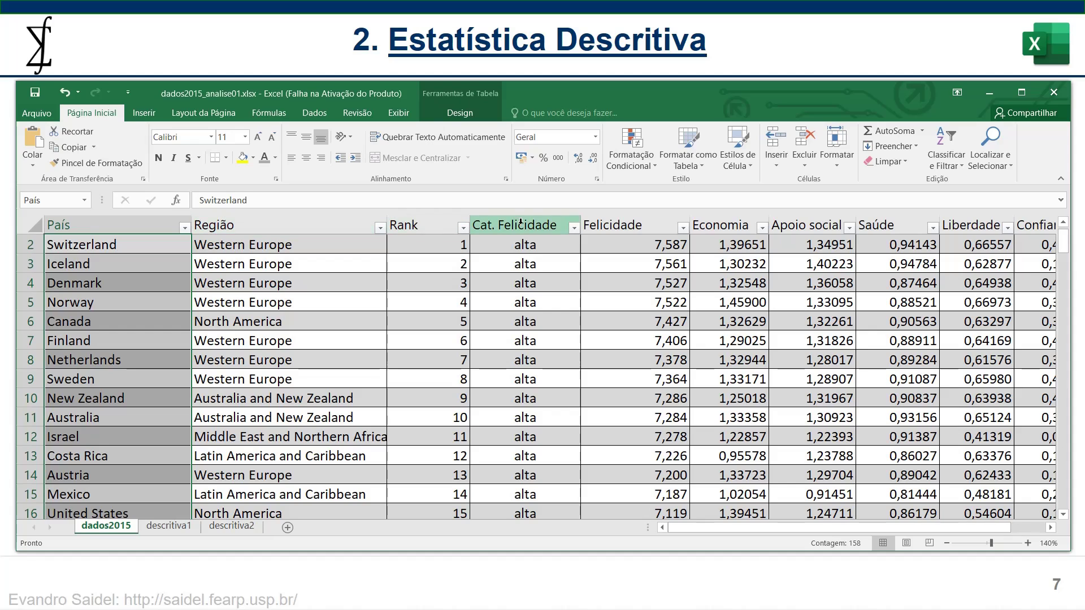
drag(611, 222, 808, 223)
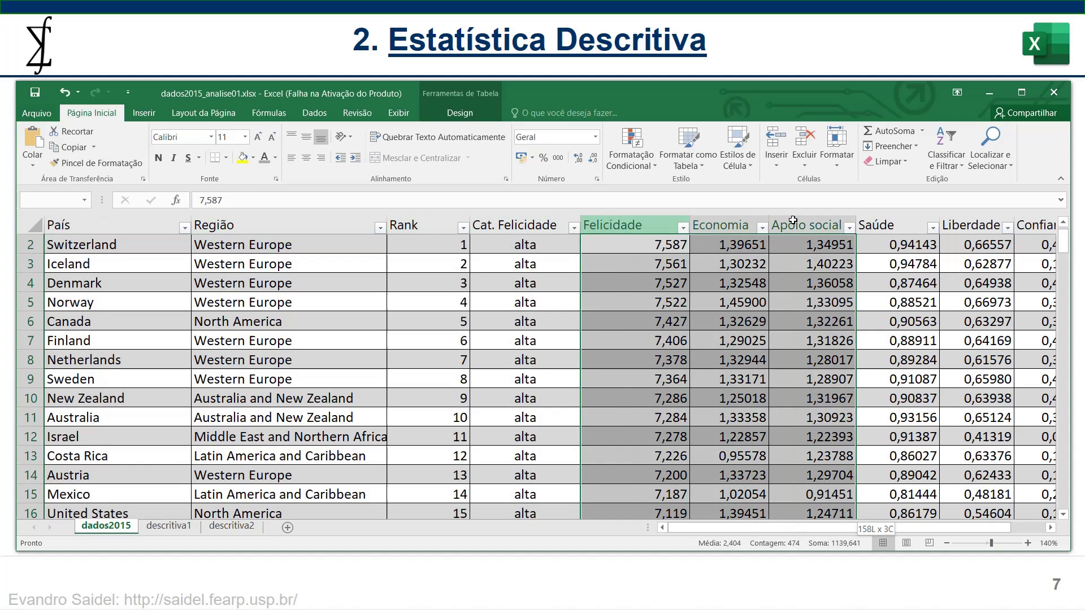
click(635, 226)
click(635, 226)
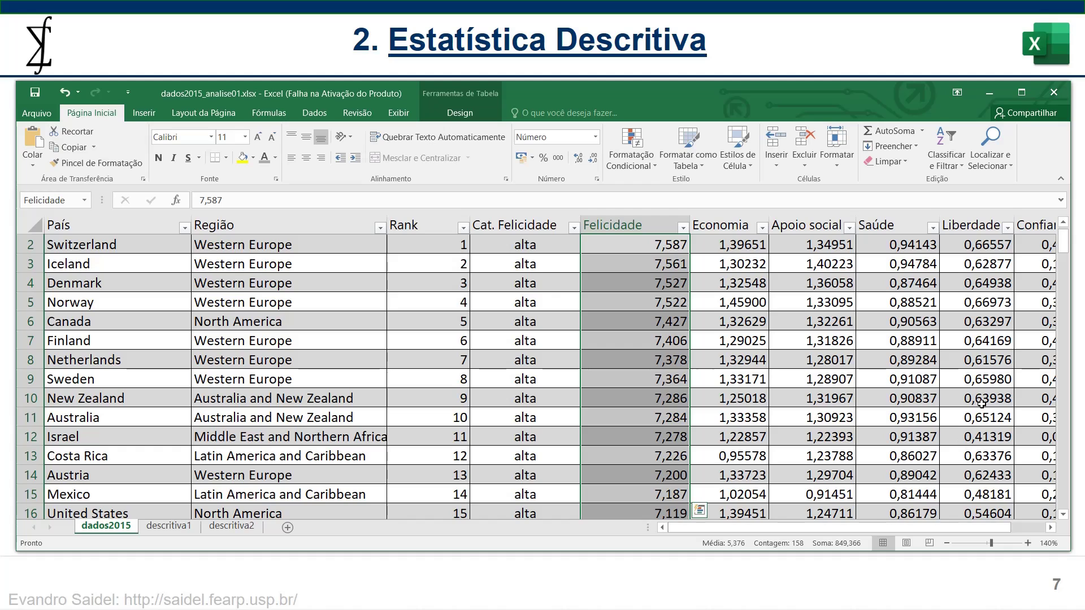
Step: Select and copy the header cells E1:K1, Felicidade through Generosidade, in dados2015
scroll(981, 403, up, 1)
drag(620, 244, 839, 247)
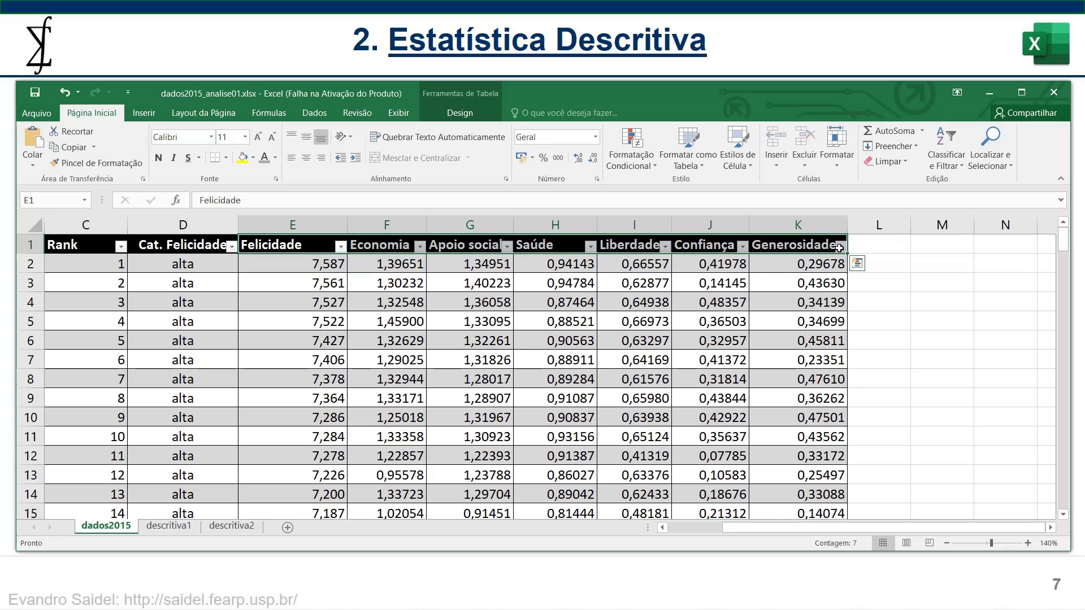
key(ctrl+c)
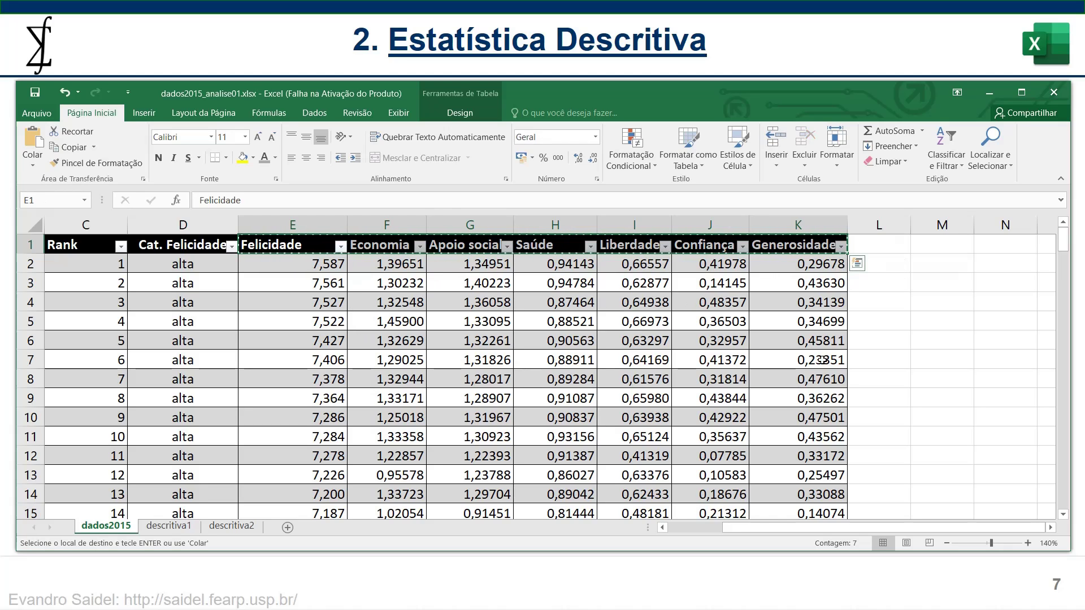
Step: Add a new worksheet to the workbook and place it after descritiva2
click(287, 528)
drag(175, 533, 330, 525)
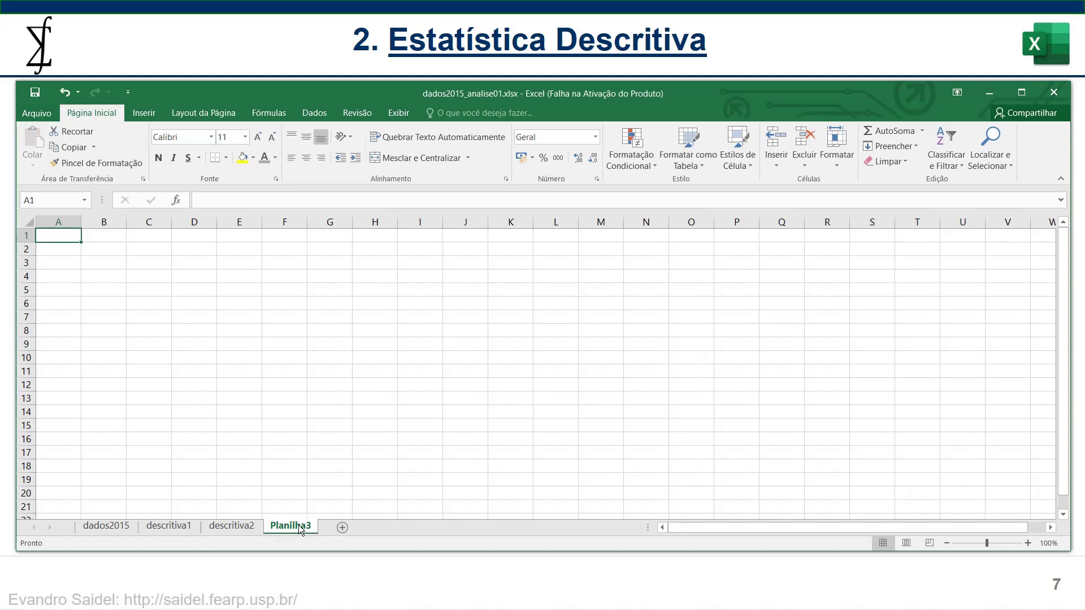
double_click(300, 527)
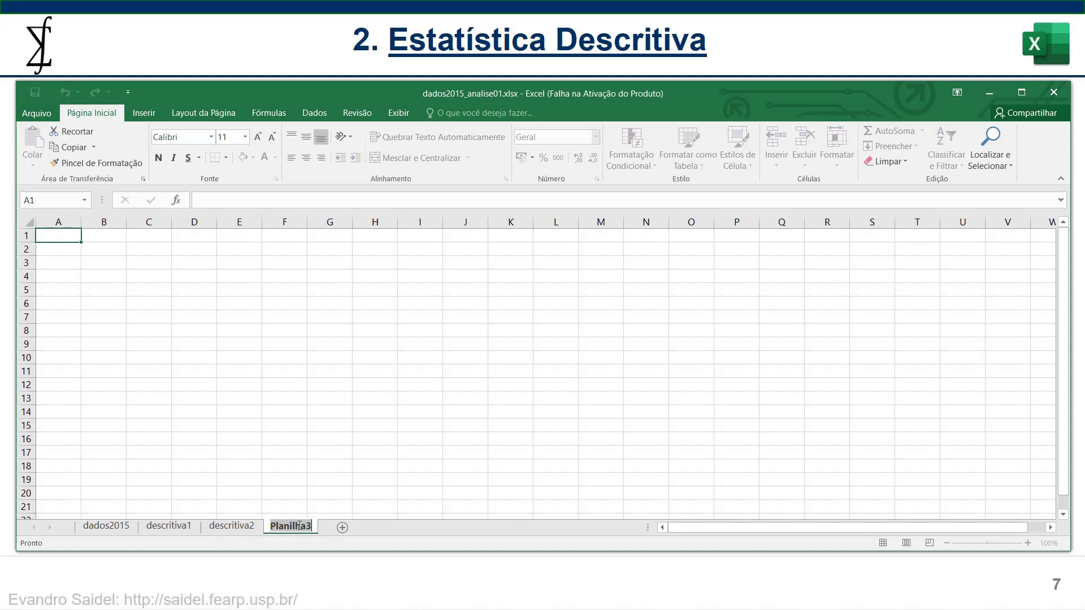
click(203, 263)
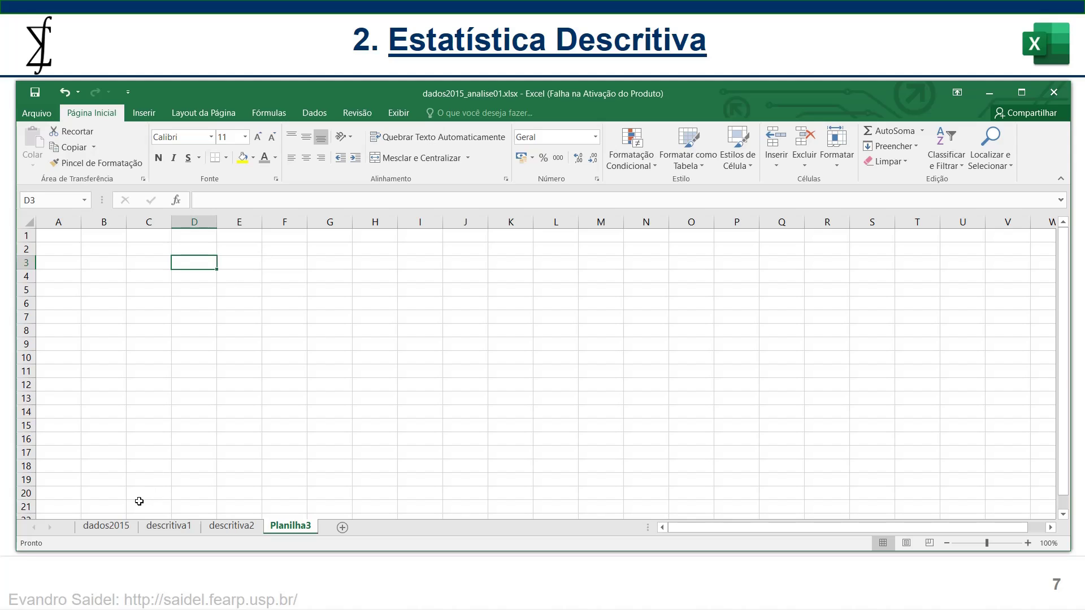
Step: Copy the selected variable headers from dados2015 and paste them as values into Planilha3 starting at D3
click(113, 527)
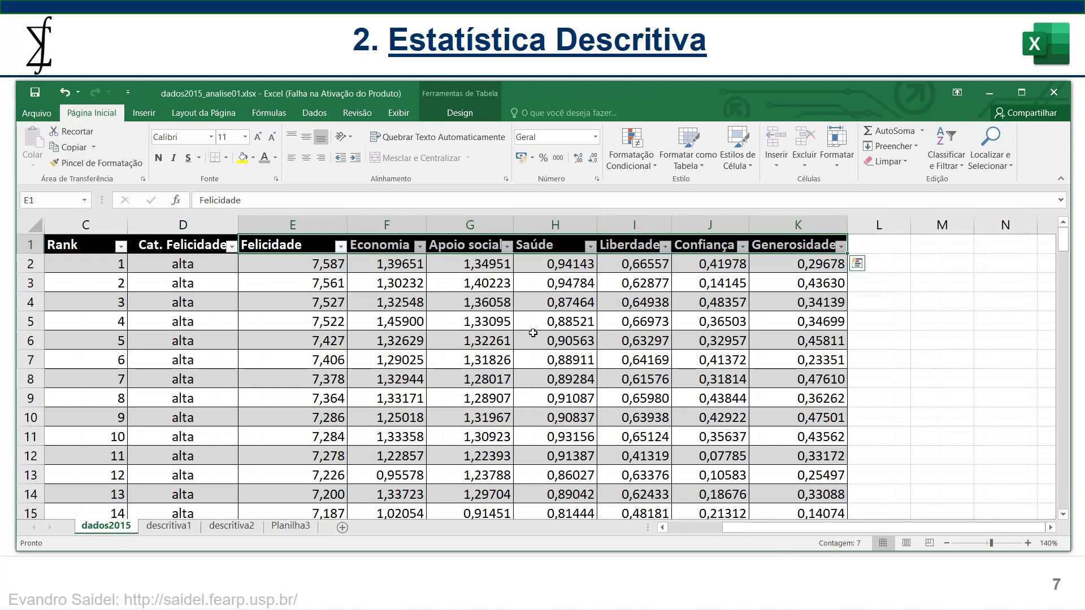
key(ctrl+c)
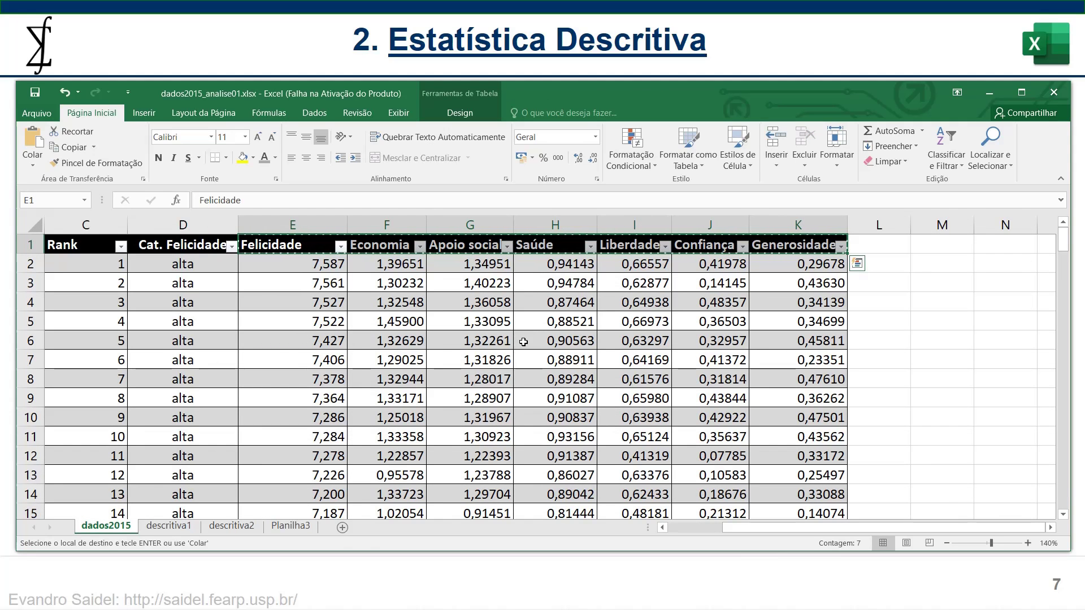
click(300, 527)
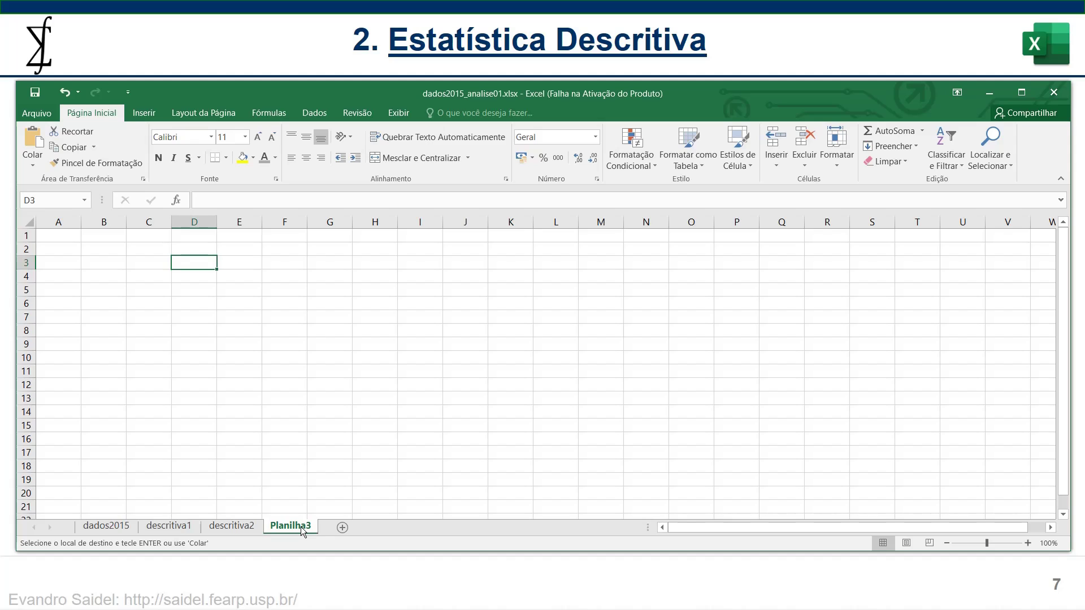
click(33, 168)
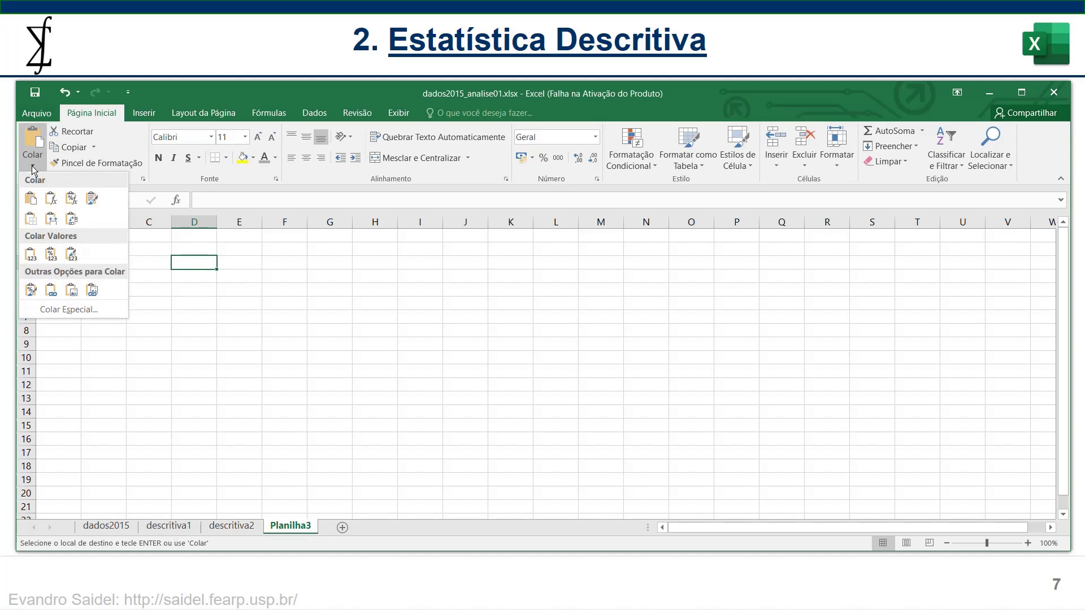
click(31, 255)
Step: Paste the row of variable names transposed into a column starting at C6, and clear the original row D3:J3
key(ctrl+c)
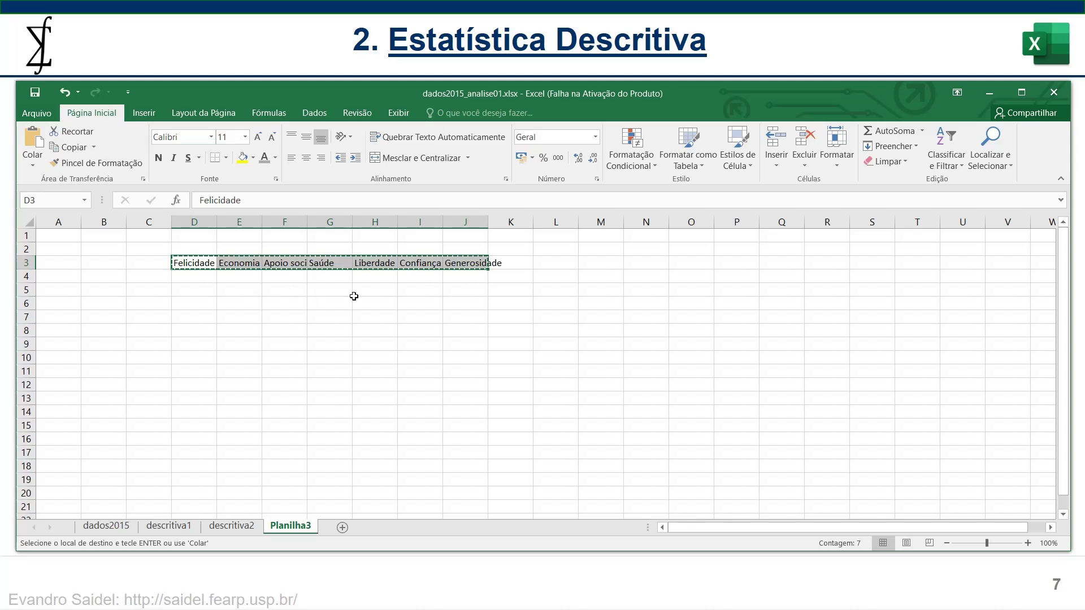
click(147, 301)
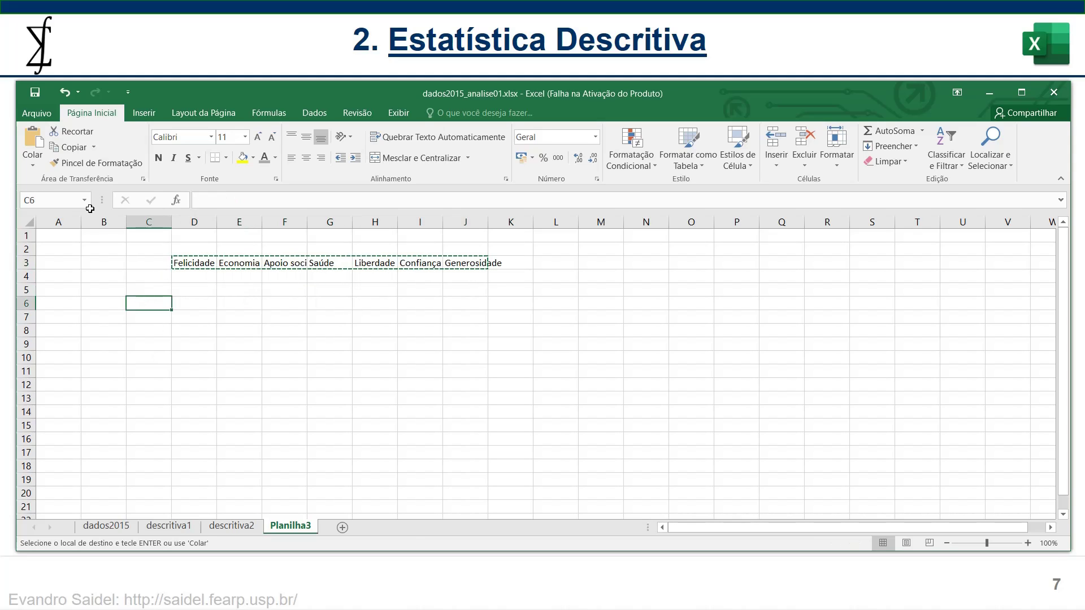
click(34, 167)
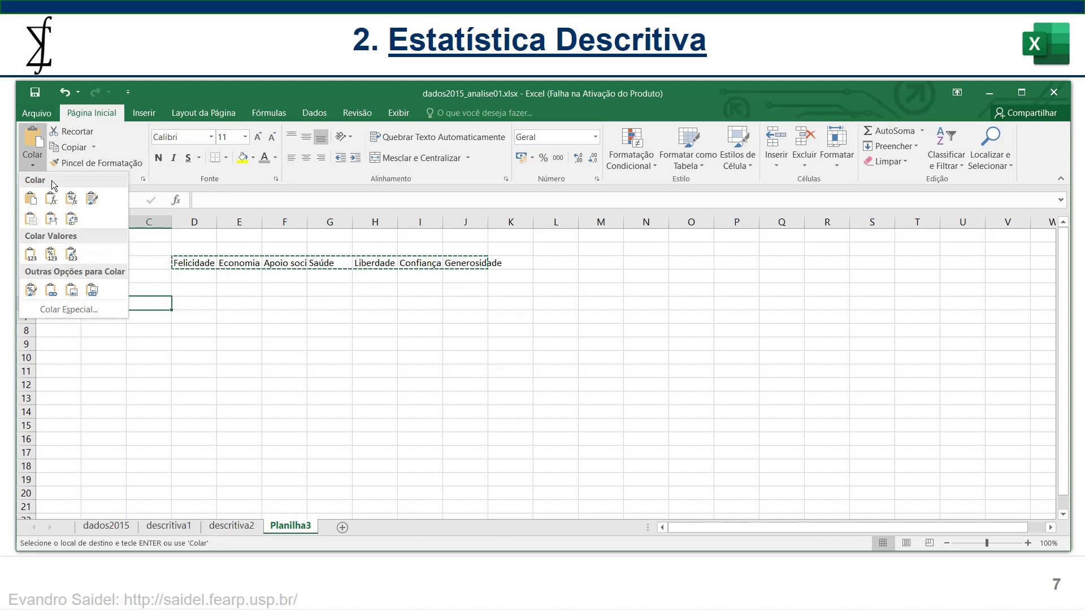
click(74, 223)
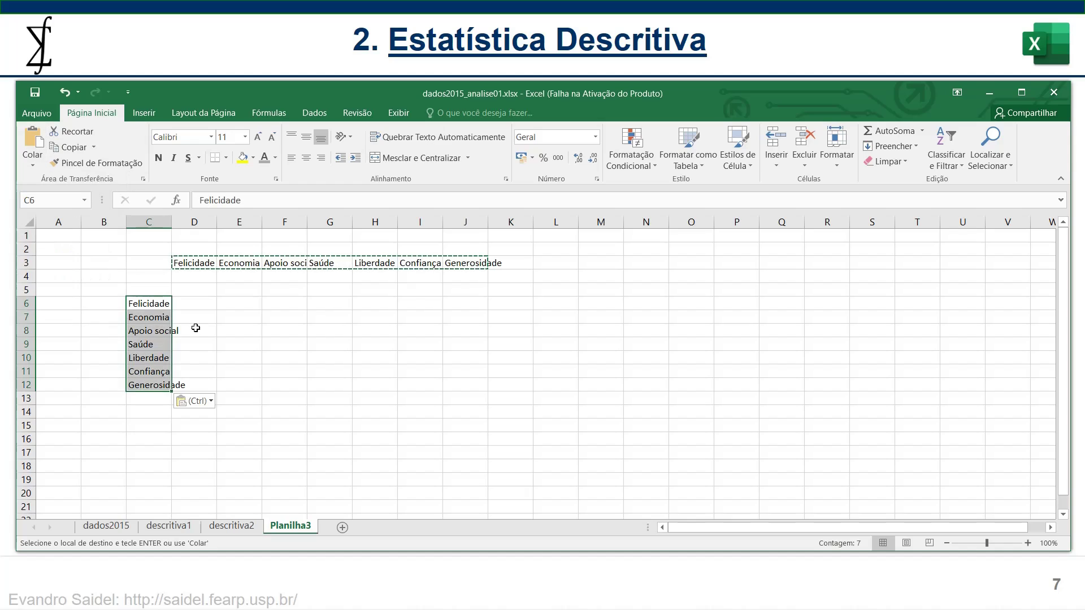
key(Escape)
drag(184, 257, 484, 262)
key(Delete)
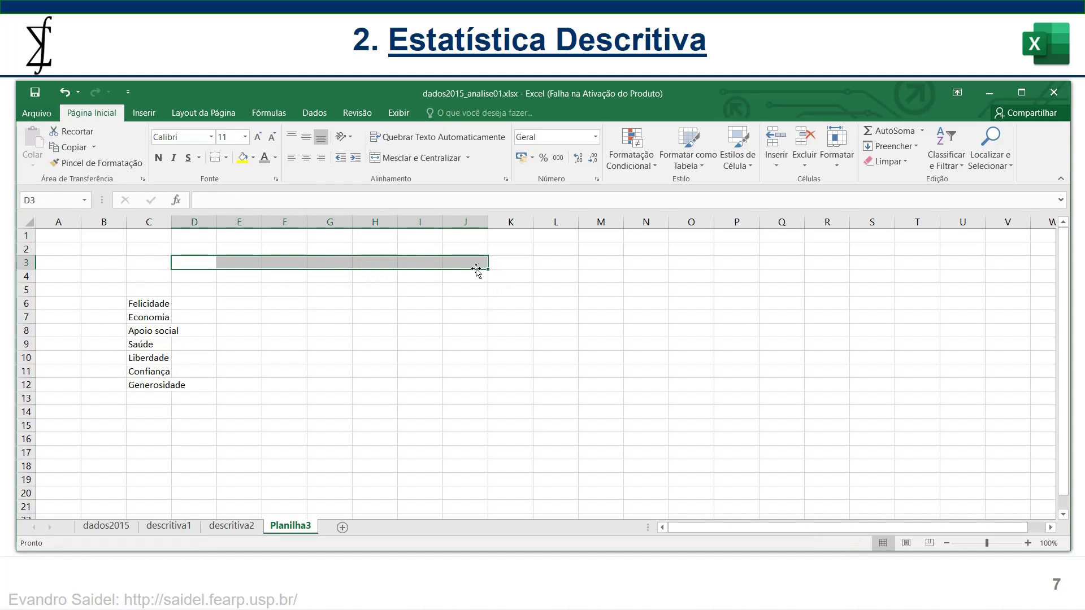
Step: Sort the variable names in C6:C12 in ascending alphabetical order and autofit the width of column C
drag(147, 303, 150, 385)
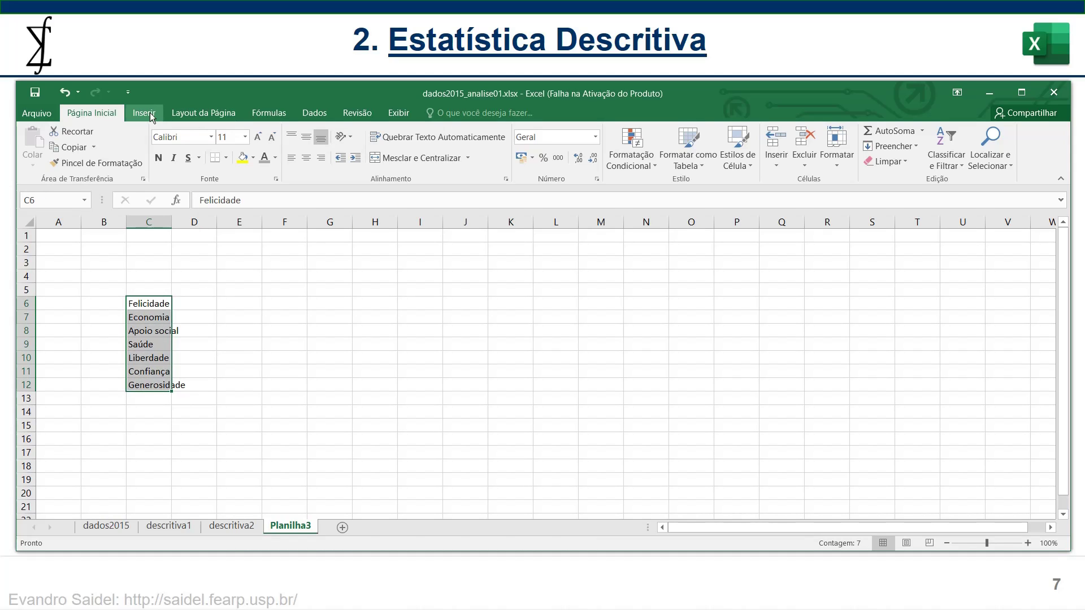
click(314, 112)
click(319, 137)
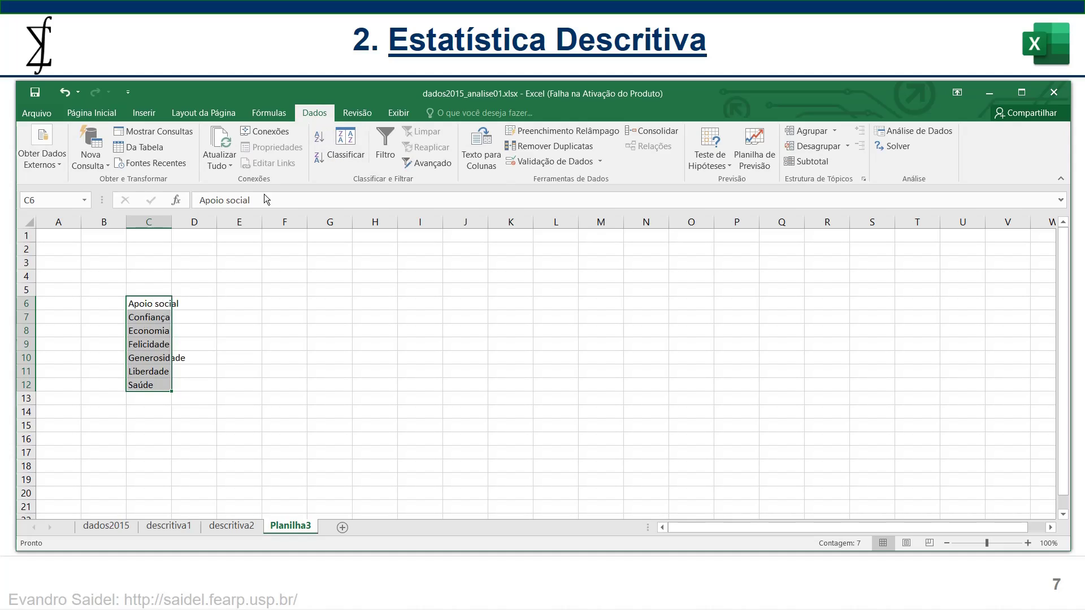
double_click(170, 221)
Step: Enter the heading Variaveis in C5 above the list of variable names
click(162, 288)
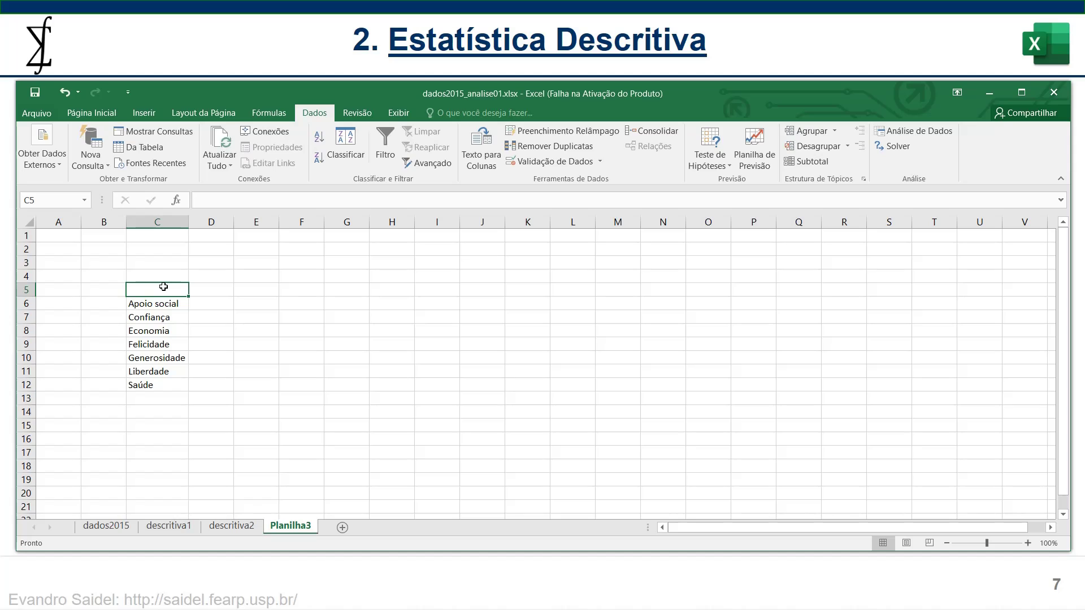
text(Variaveis)
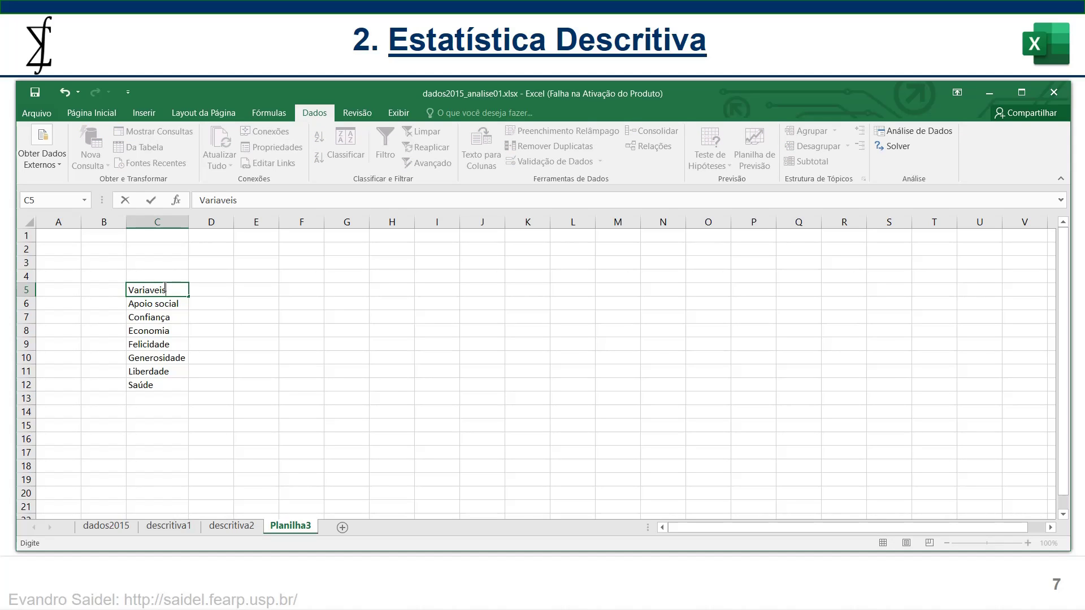
key(Return)
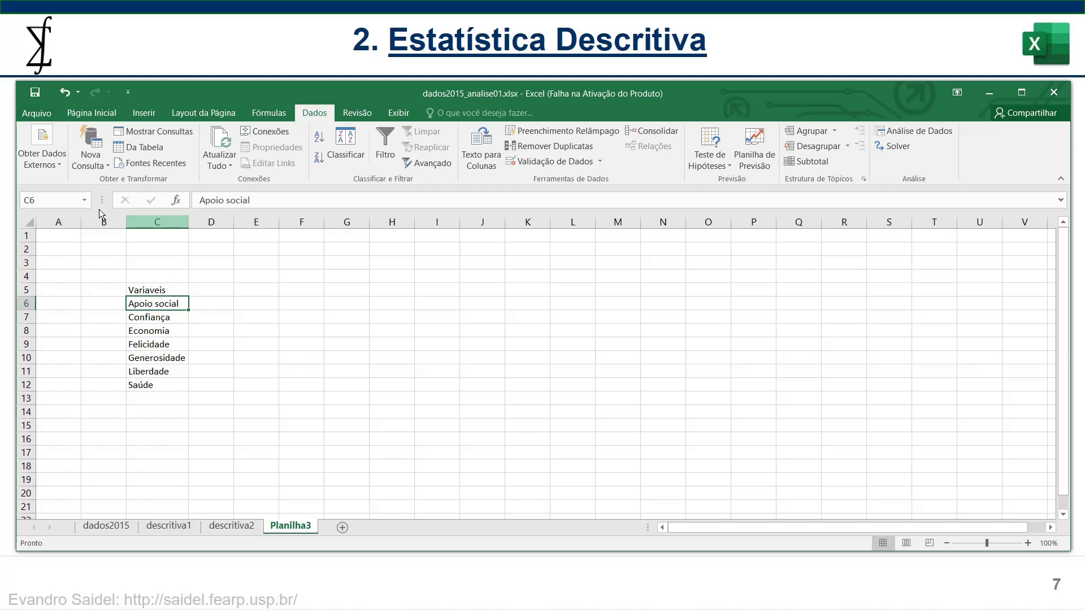
Step: Check the list of defined names and the Apoio_social and Saúde ranges in dados2015, and return to Planilha3
click(84, 200)
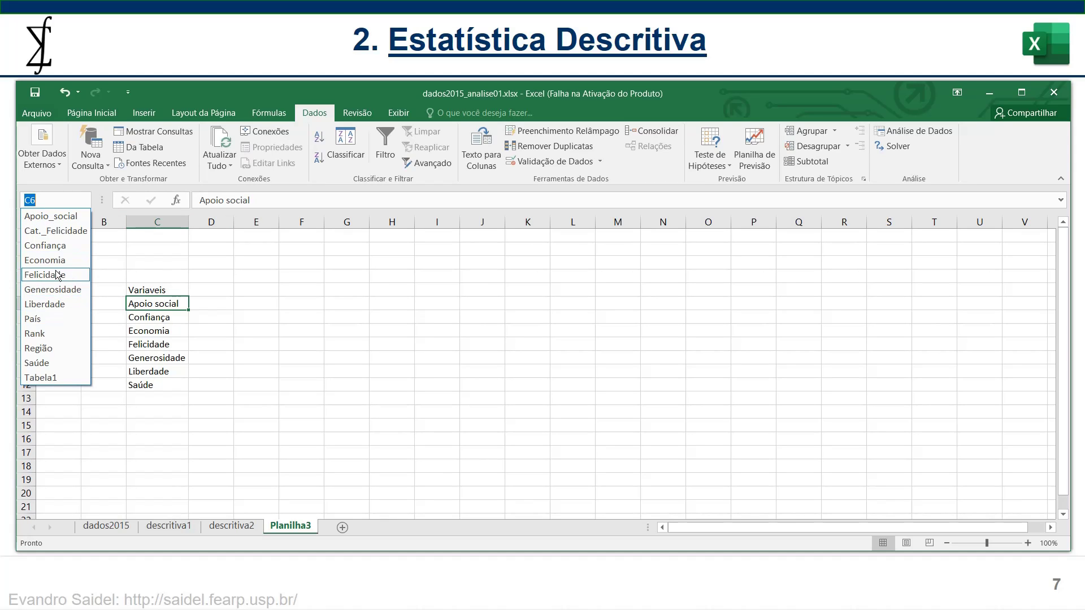
click(52, 217)
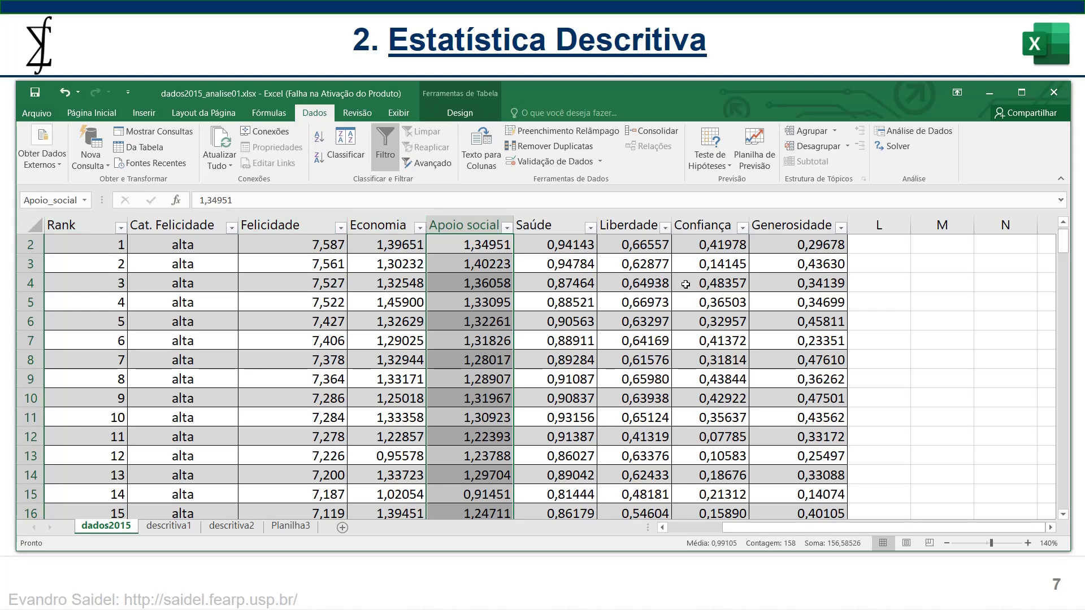
click(550, 222)
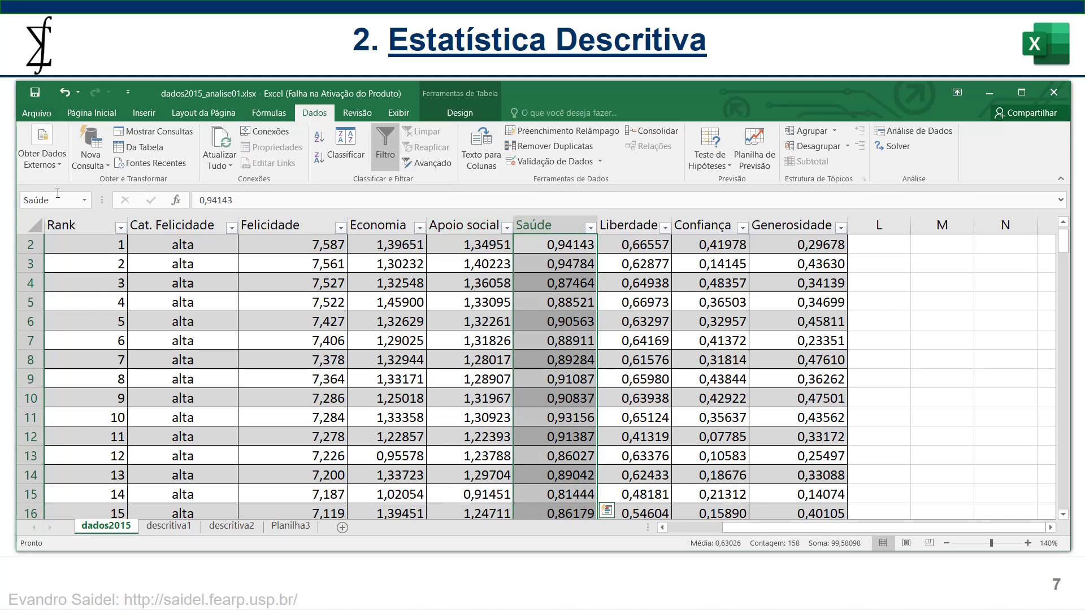
click(84, 199)
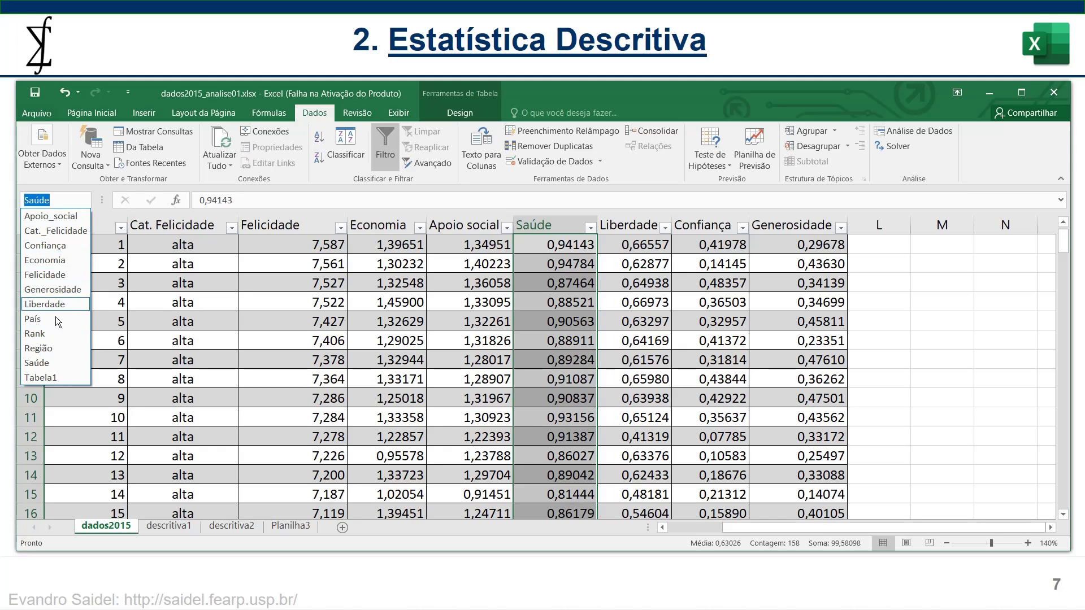
key(Escape)
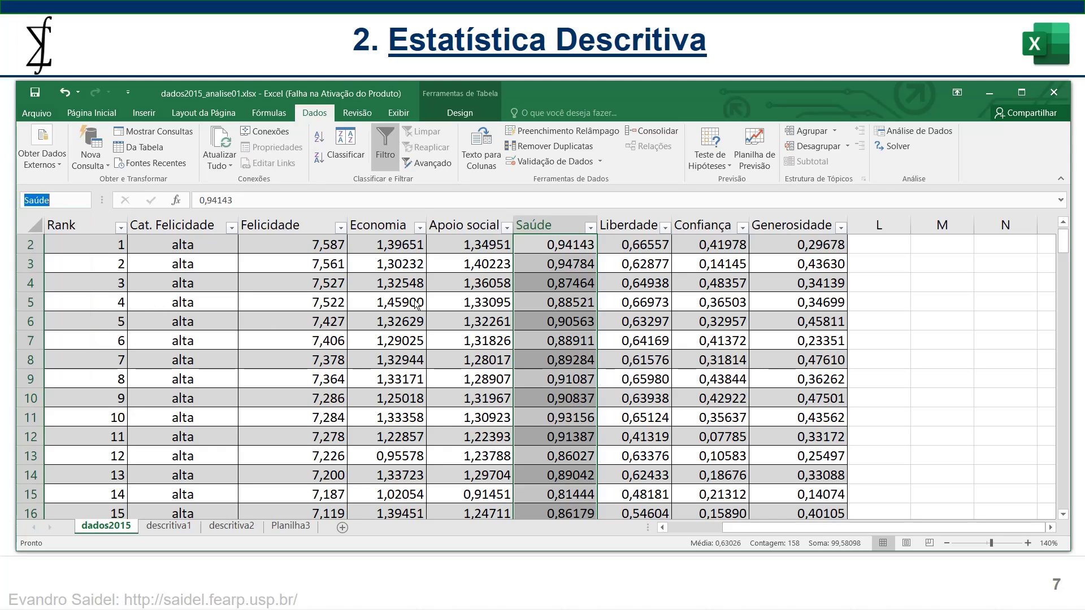
click(291, 528)
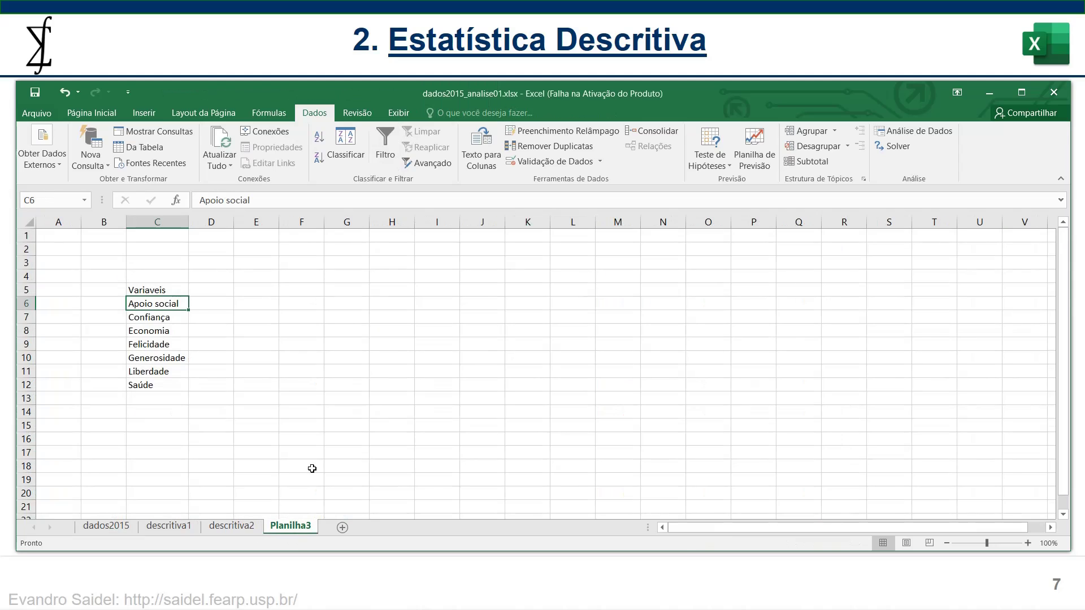
Step: Change the entry in C6 to Apoio_social and autofit the width of column C
double_click(157, 304)
key(BackSpace)
text(_)
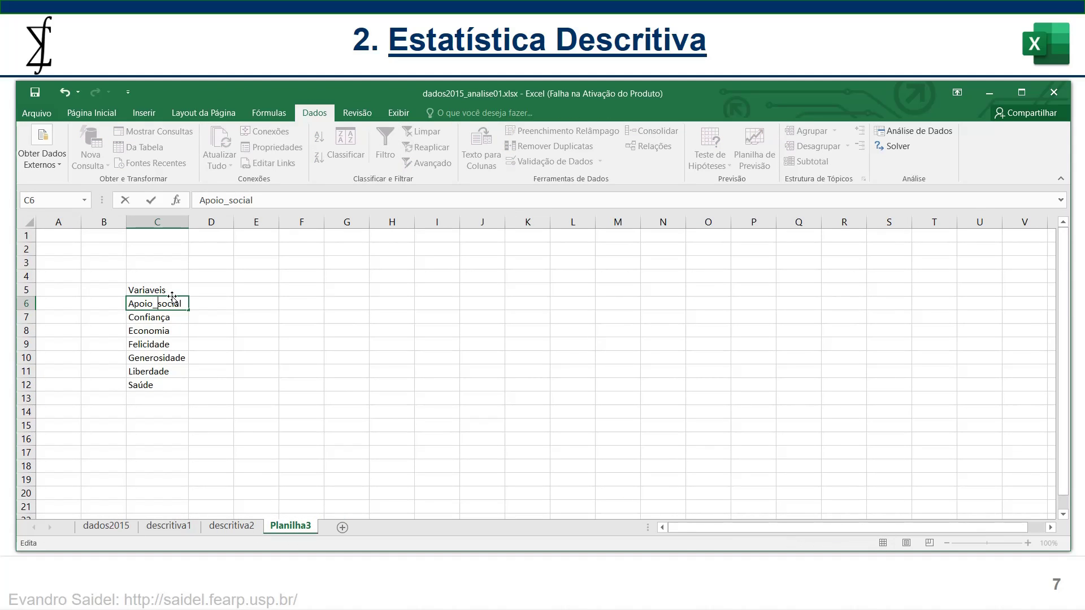
click(218, 340)
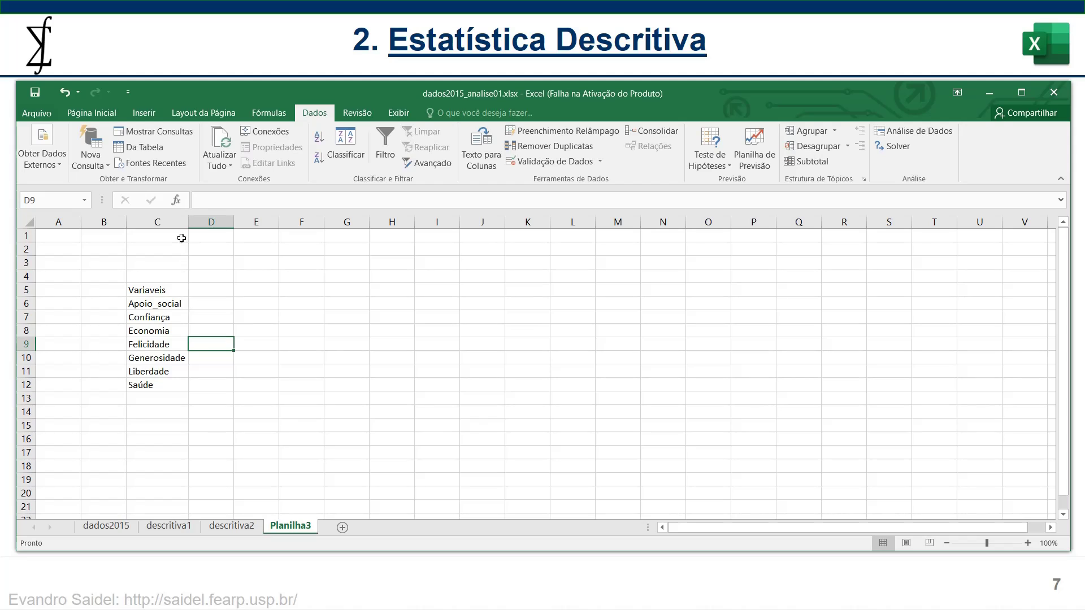
double_click(188, 221)
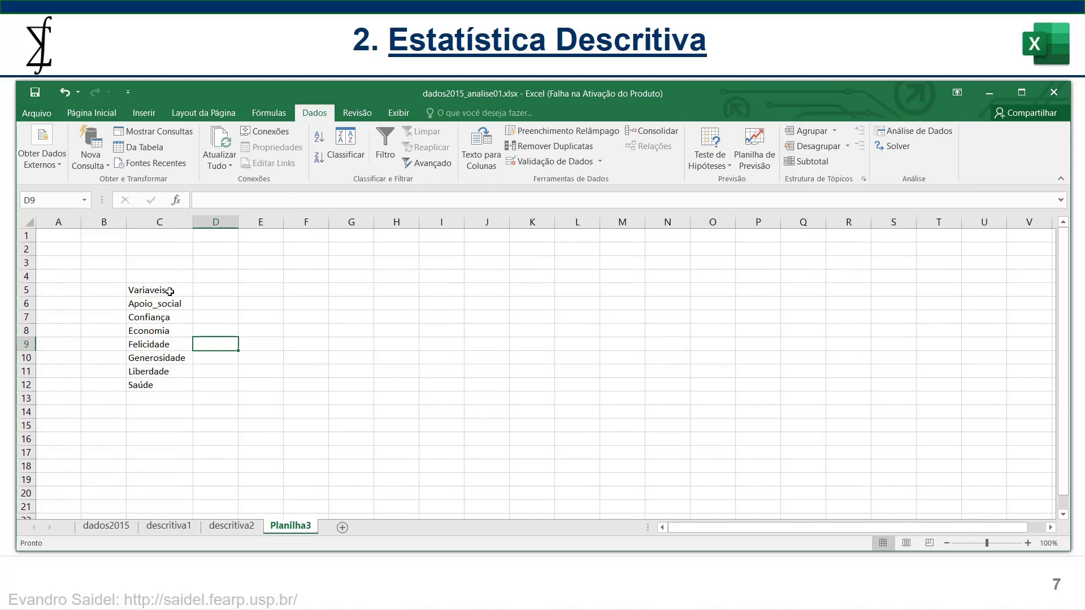
Step: Select the variable list with its heading in C5:C12 and enter Variaveis as its range name
drag(170, 291, 174, 389)
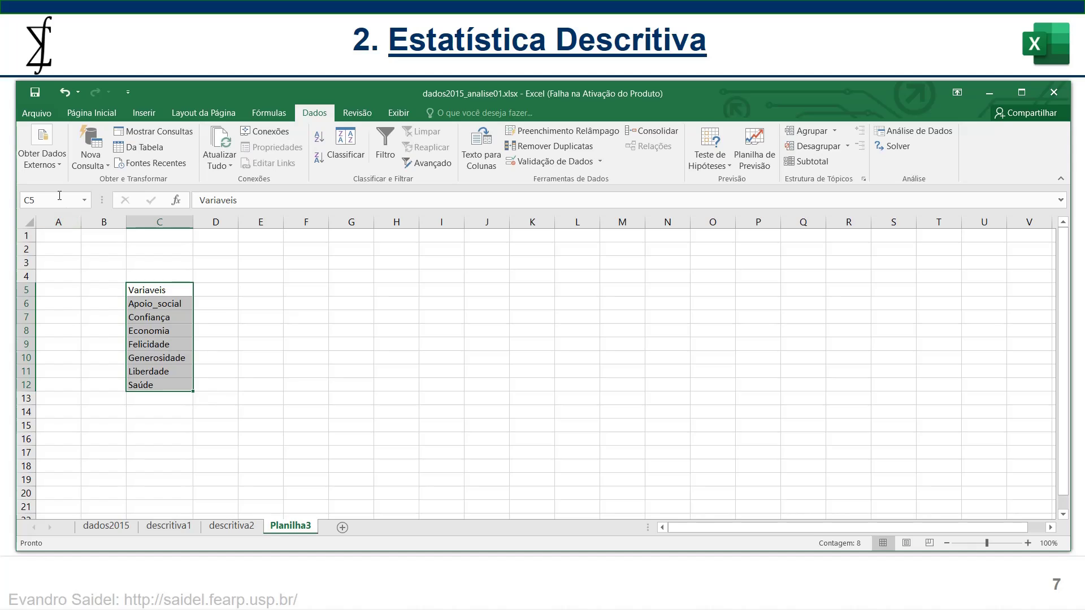
click(54, 200)
text(Variaveis)
Step: Correct the heading in C5 of Planilha3 to Variáveis, with the accent
double_click(150, 290)
key(BackSpace)
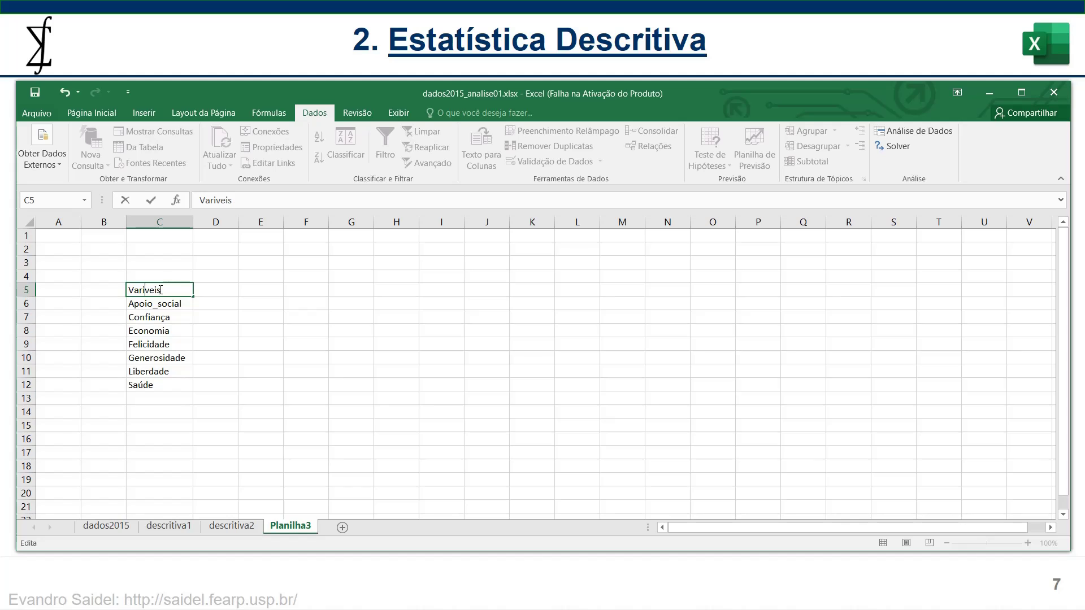
text(á)
key(Return)
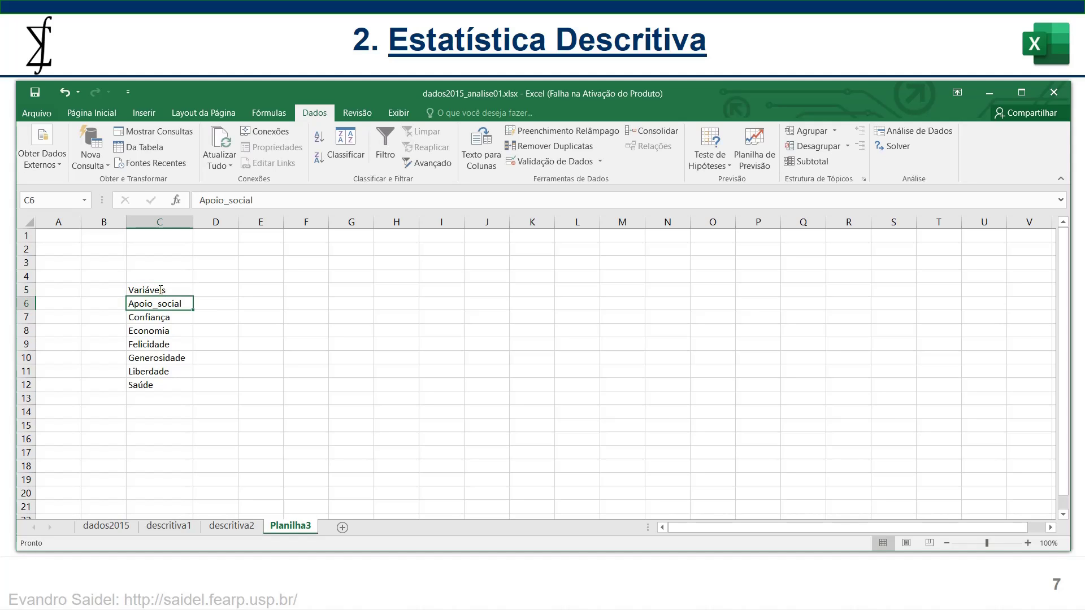
Step: Go to the named range Variaveis to check which cells it covers
click(272, 288)
click(86, 201)
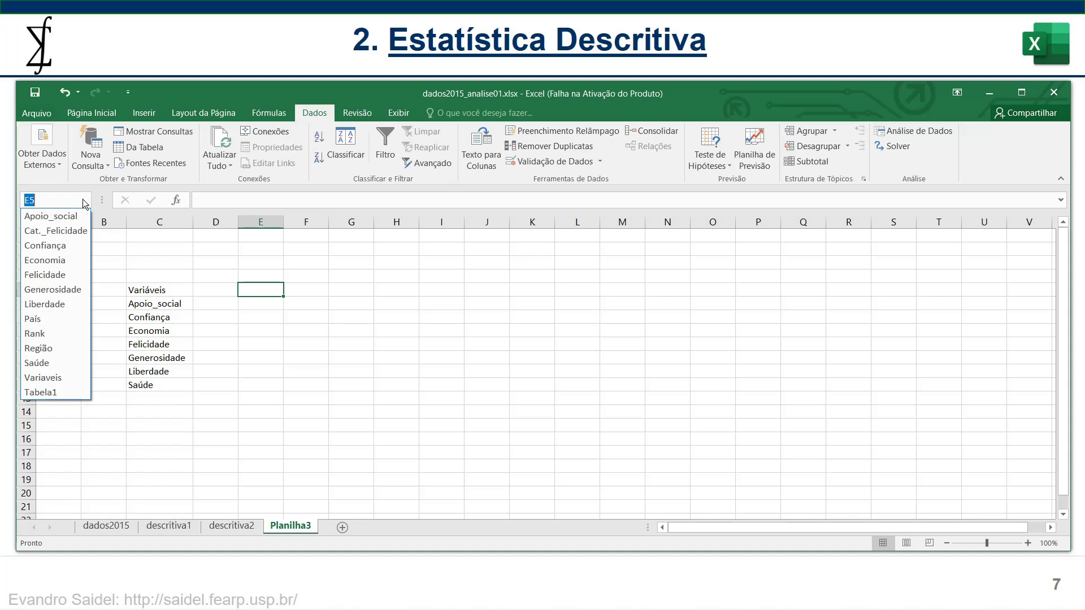
click(45, 378)
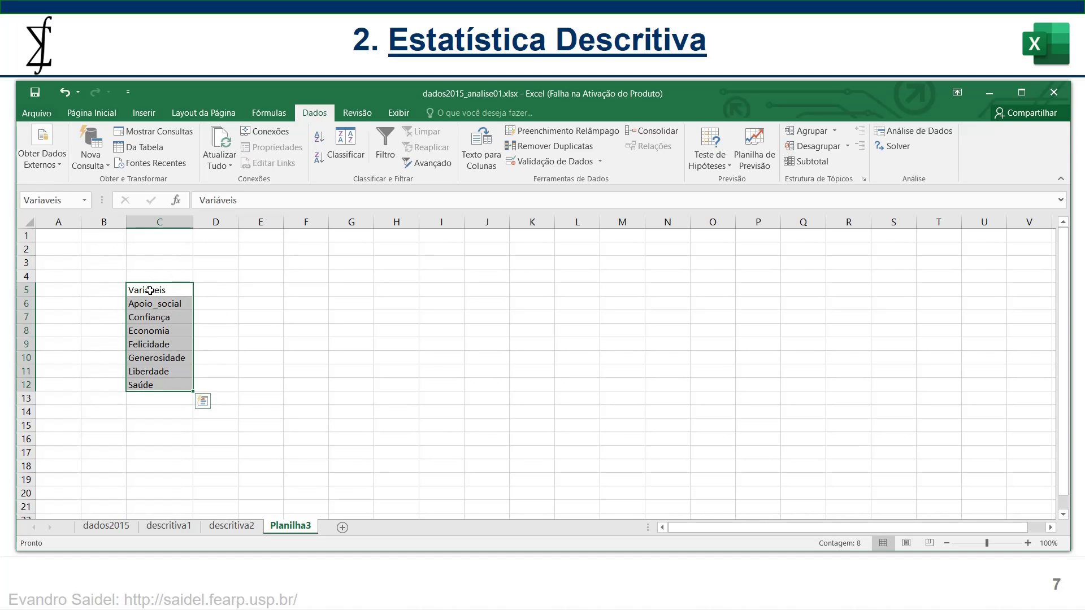
click(232, 286)
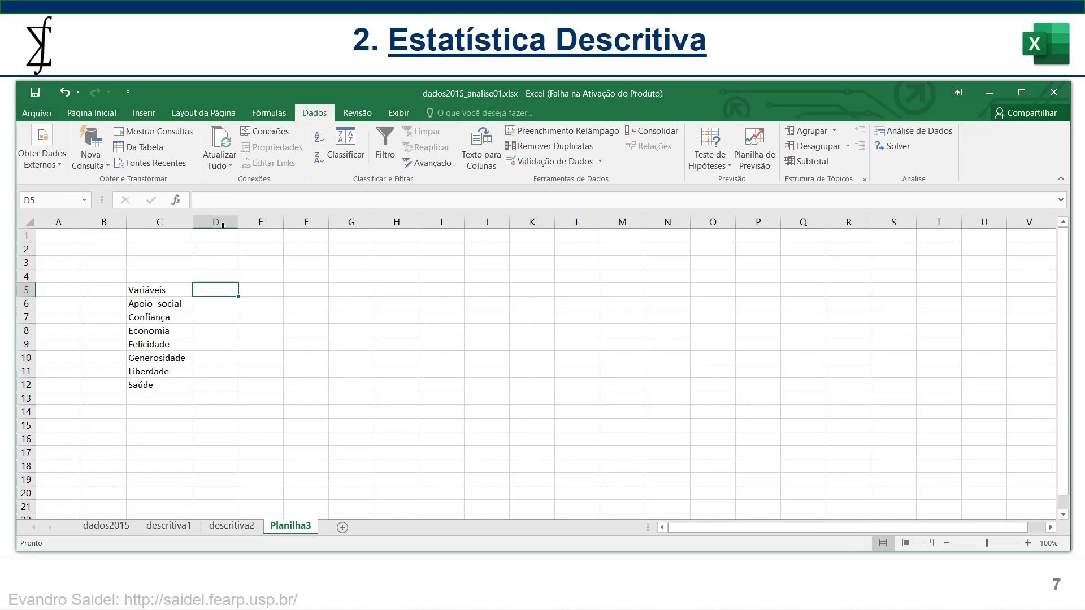
click(348, 314)
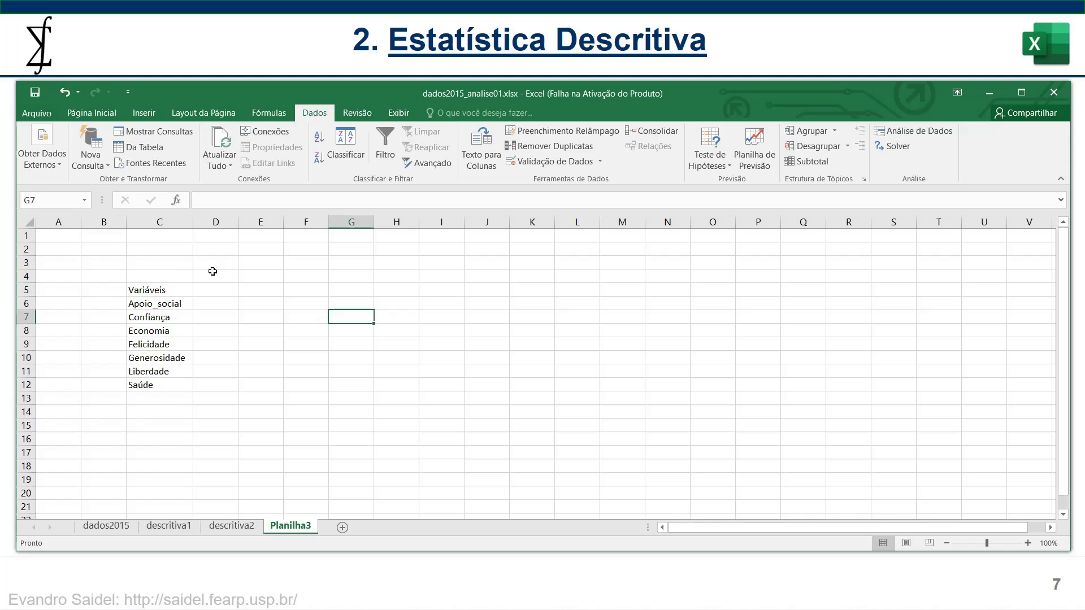
Step: Delete the defined name Variaveis in the Name Manager and check the list of remaining names
click(161, 287)
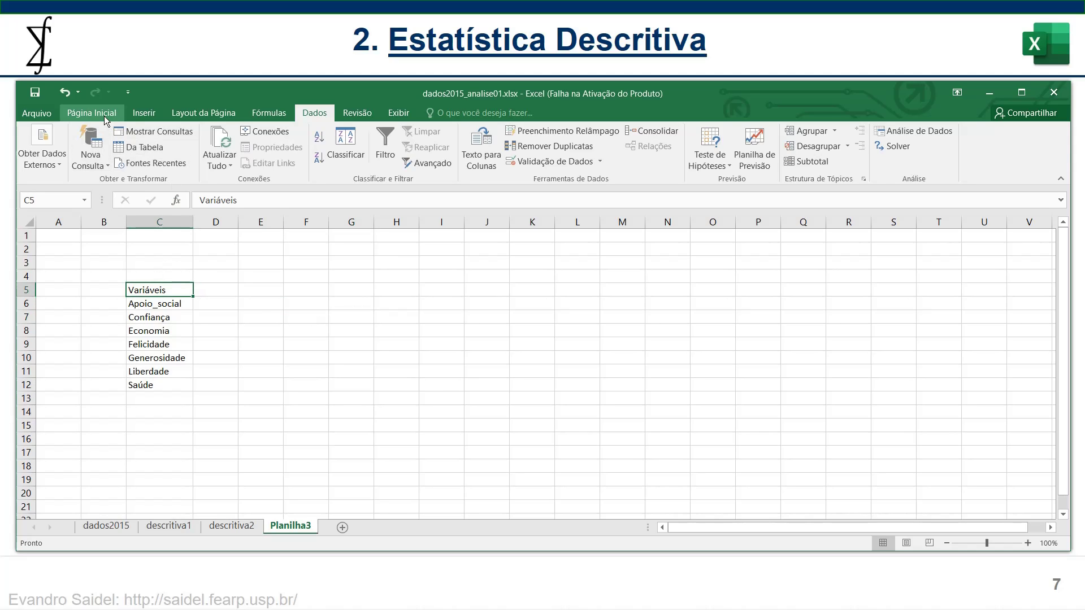
click(275, 115)
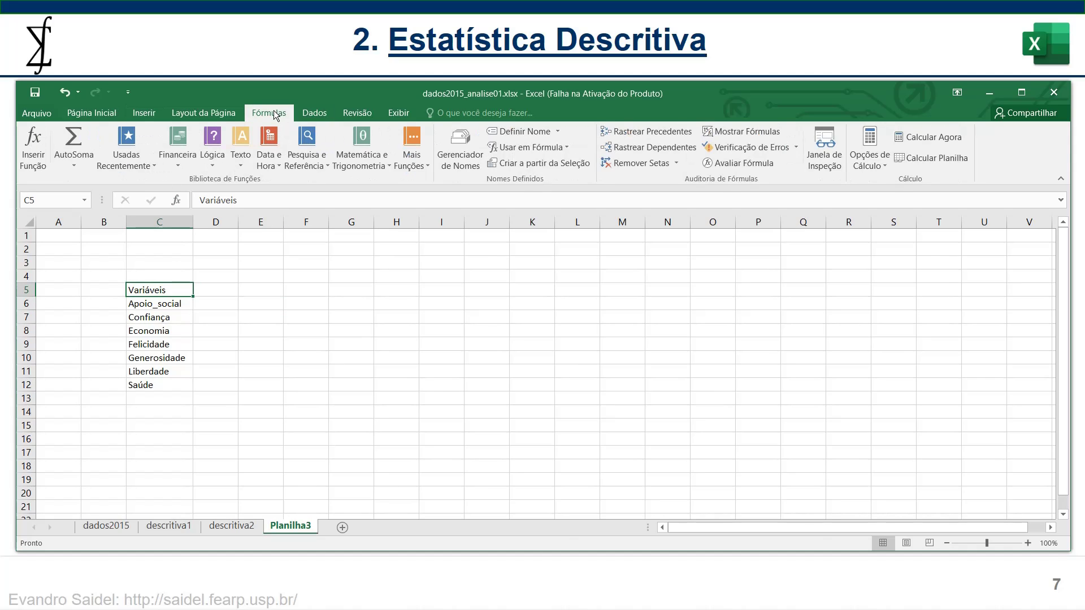
click(460, 152)
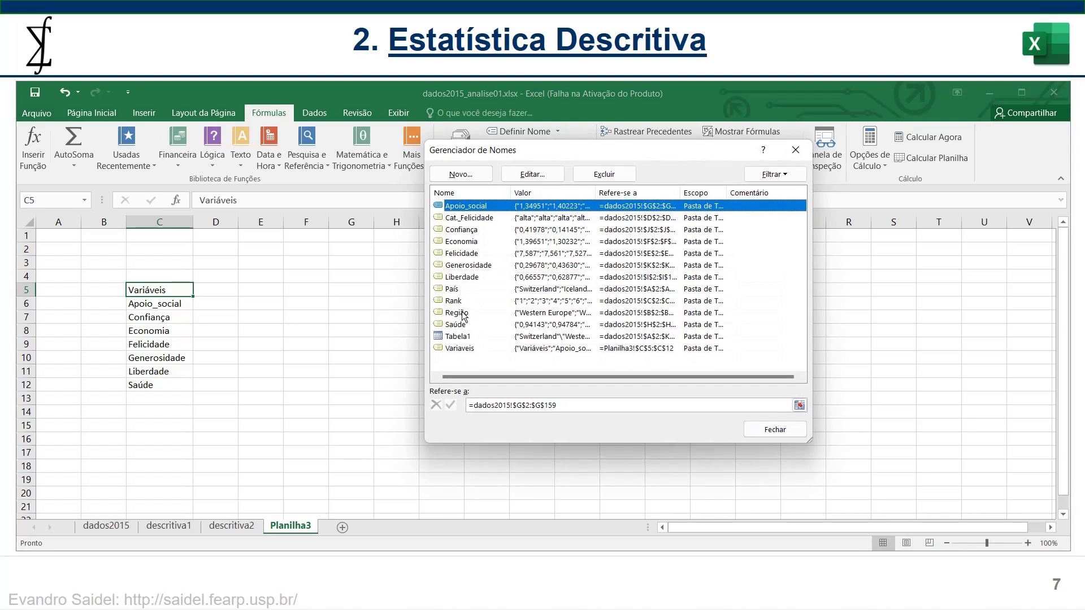
click(446, 348)
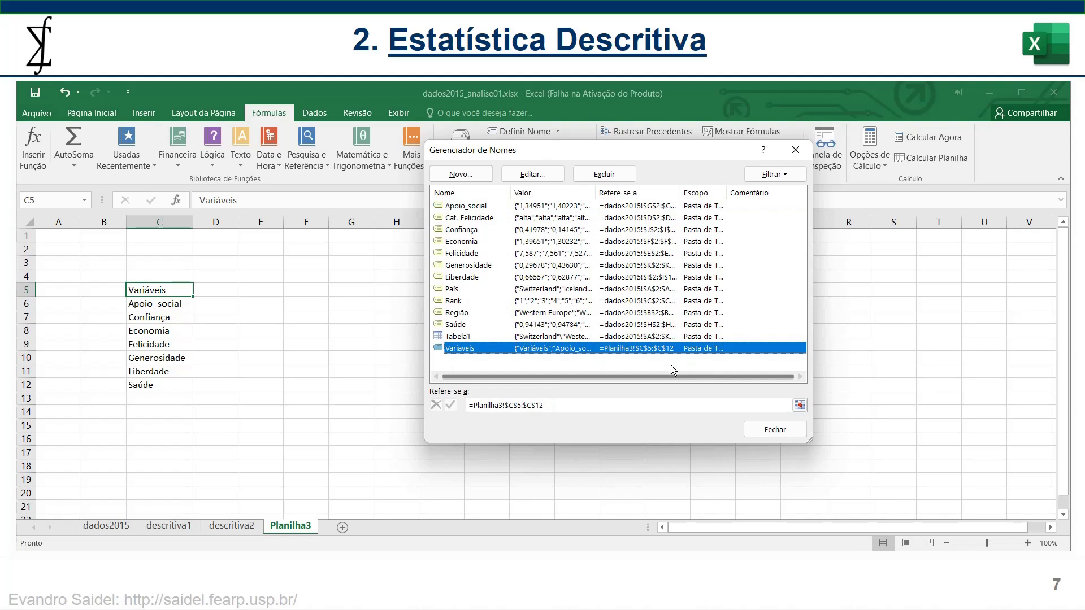
click(603, 175)
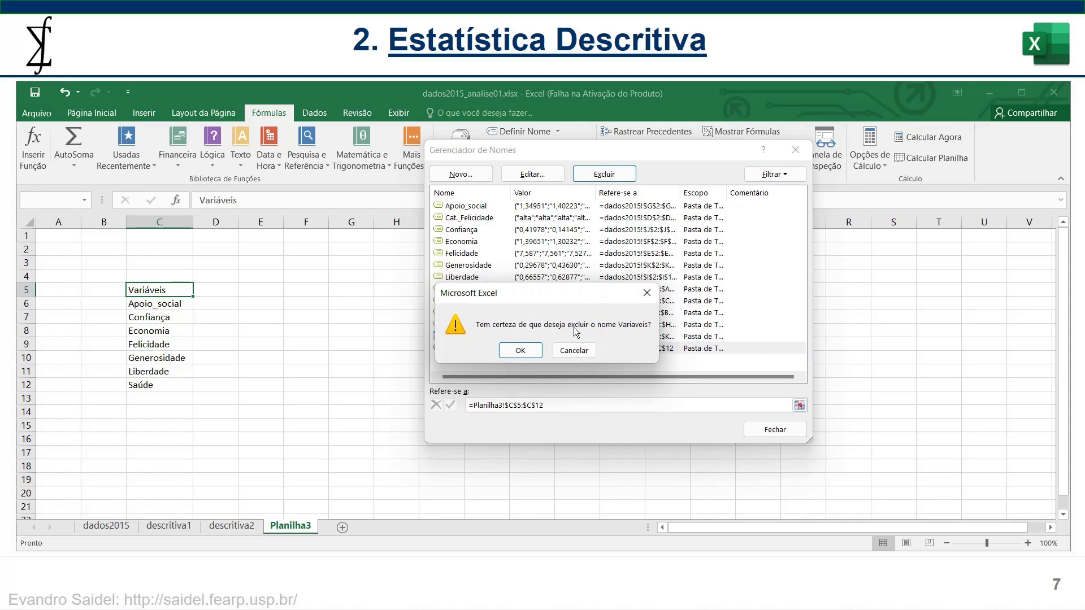
click(520, 350)
click(775, 433)
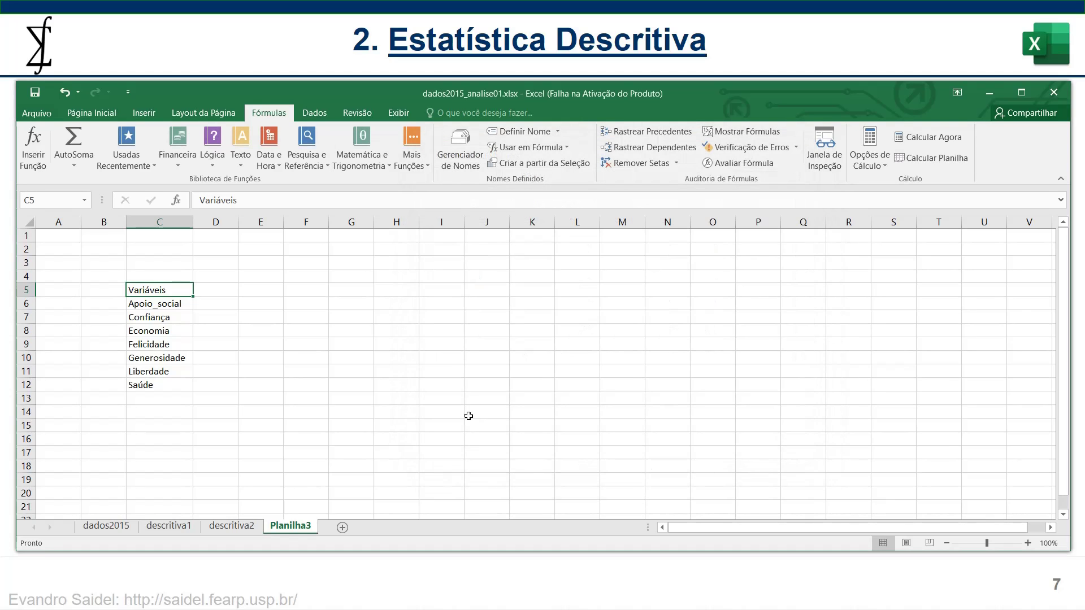
click(459, 413)
click(84, 200)
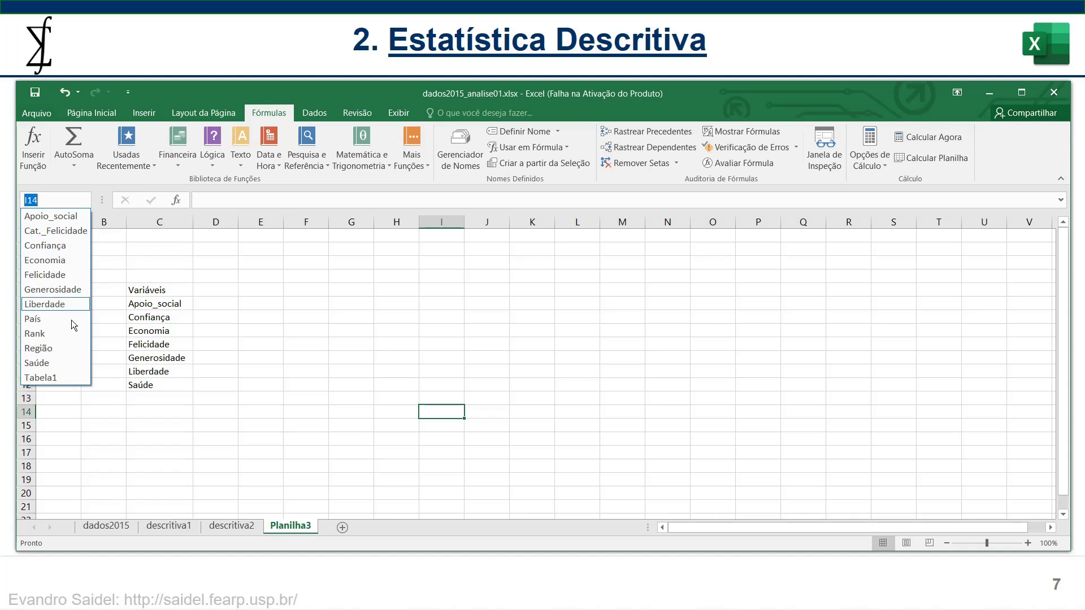
click(213, 293)
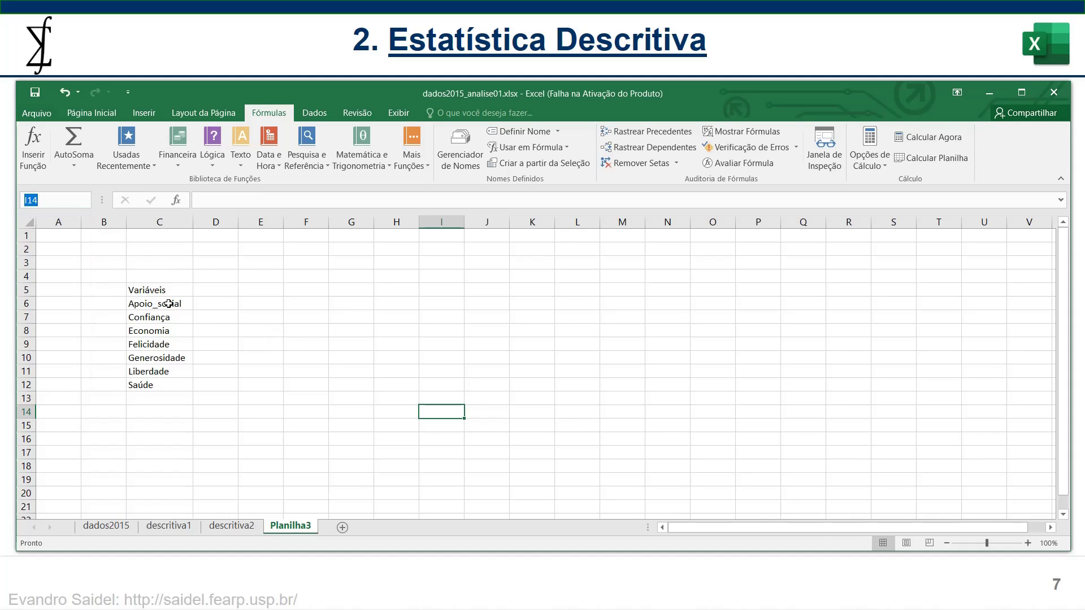
Step: Create a range name from the selection C5:C12, using the top row heading as the name
drag(164, 303, 166, 386)
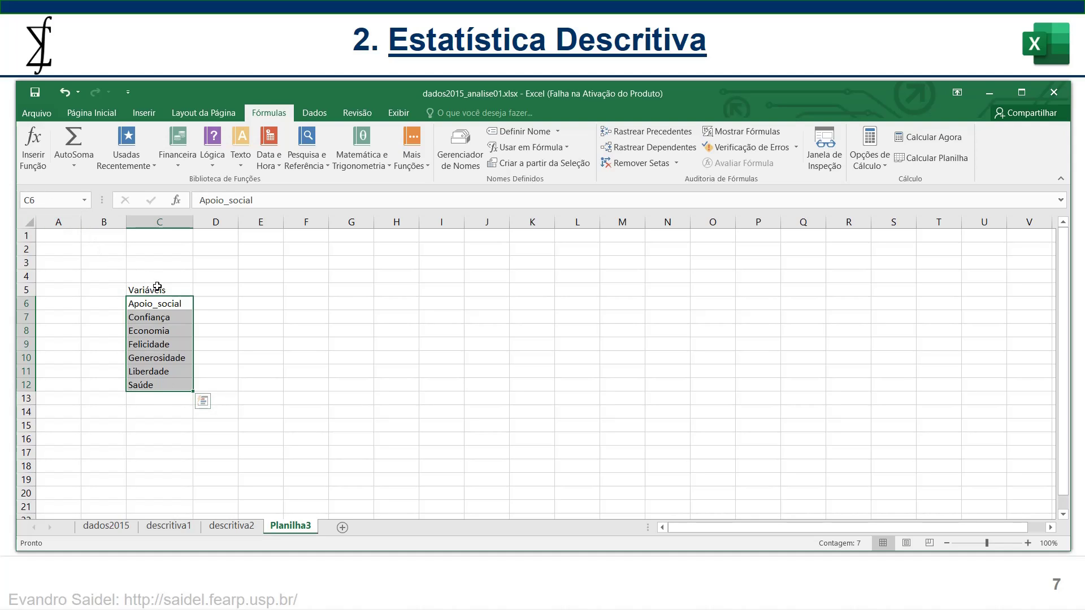
drag(158, 287, 158, 385)
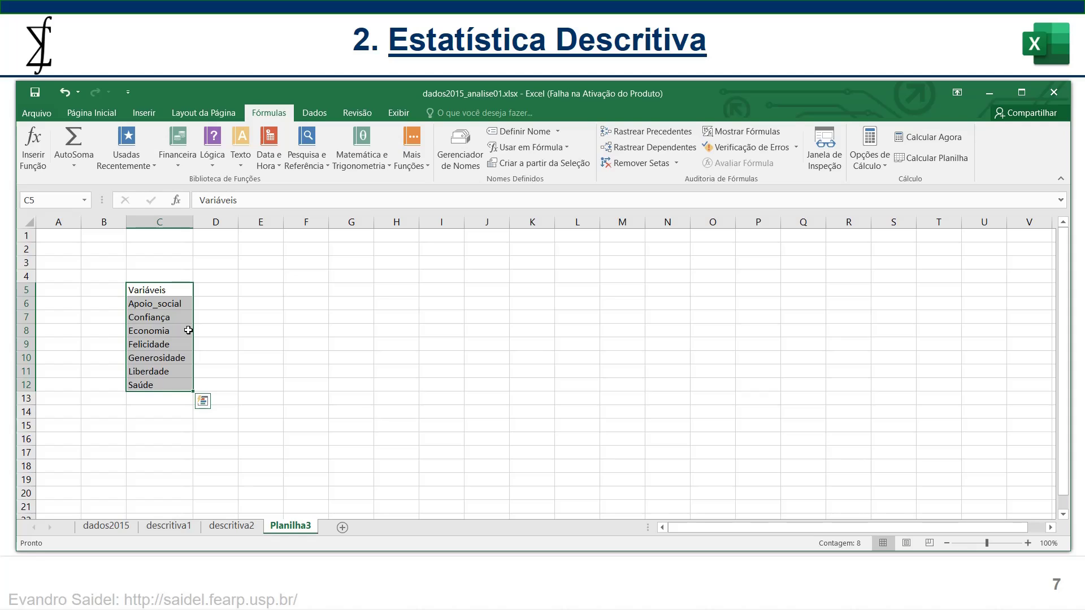
key(ctrl+shift+F3)
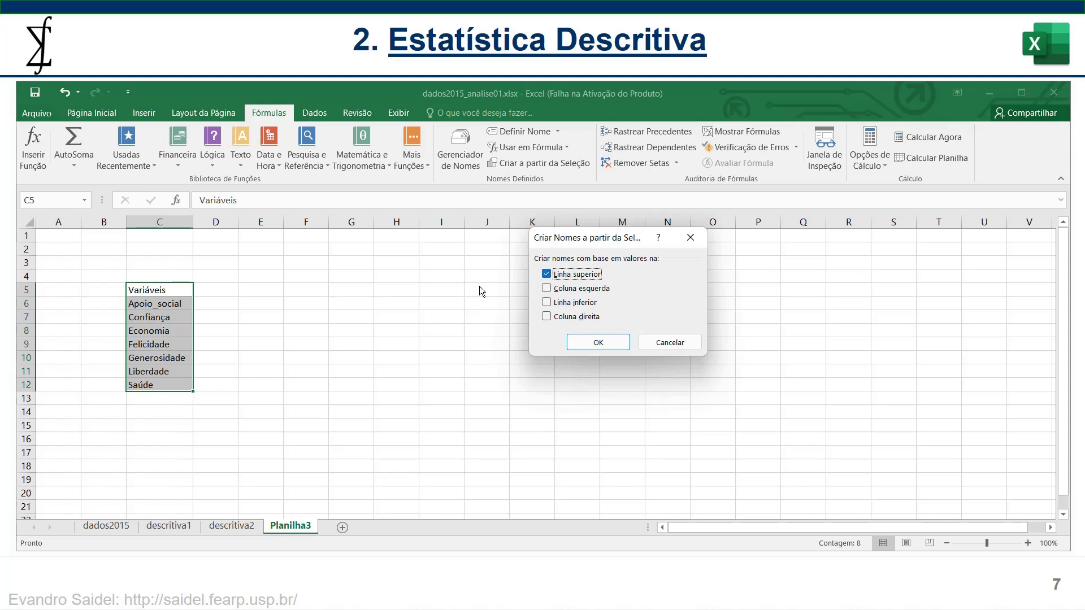
click(598, 342)
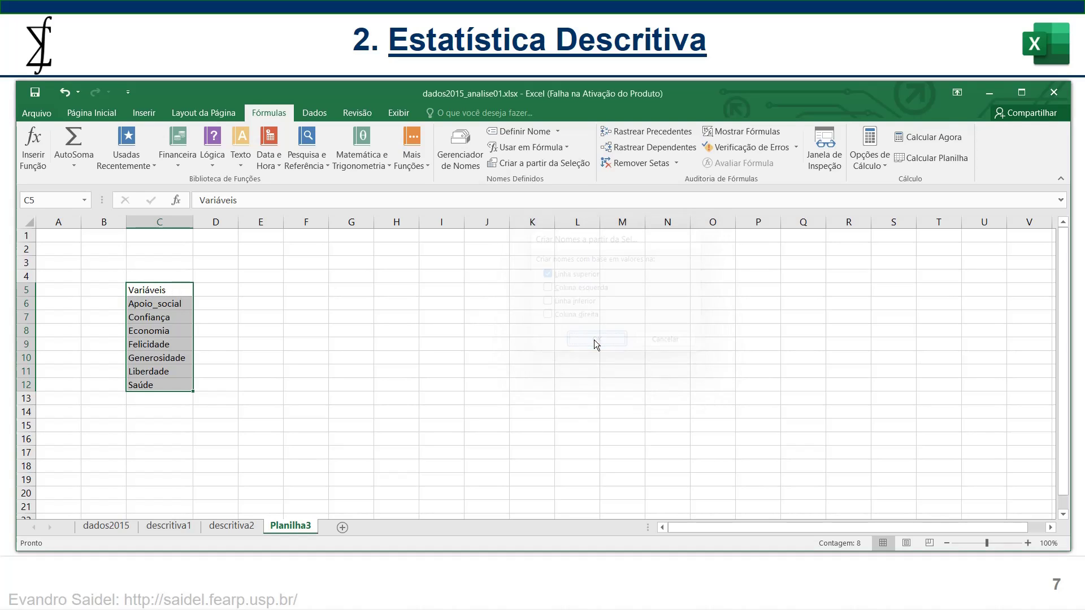
Step: Go to the named range Variáveis to check which cells it covers
click(327, 325)
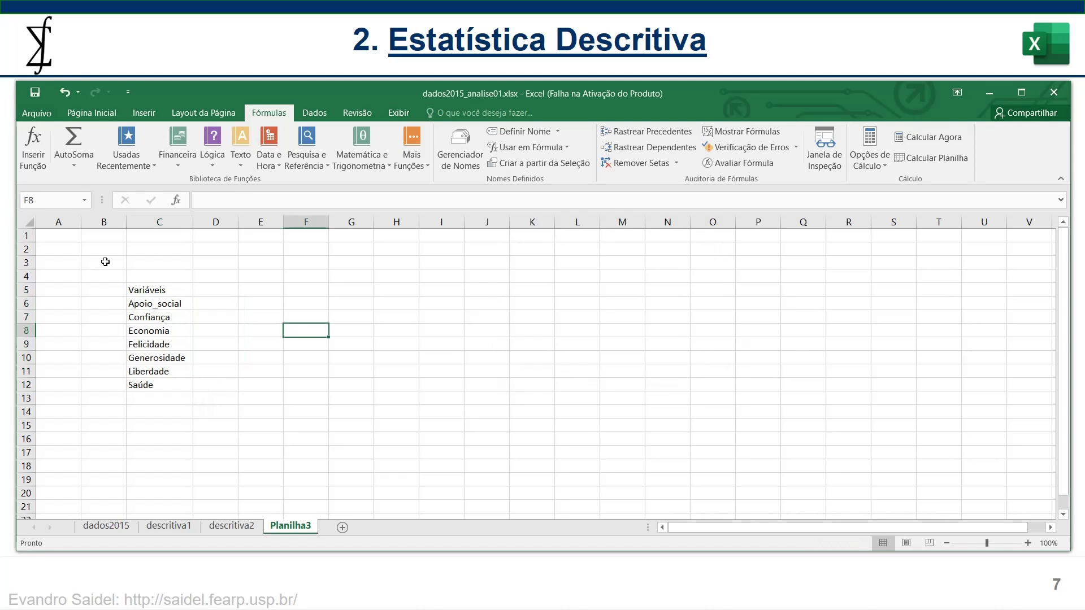
click(84, 200)
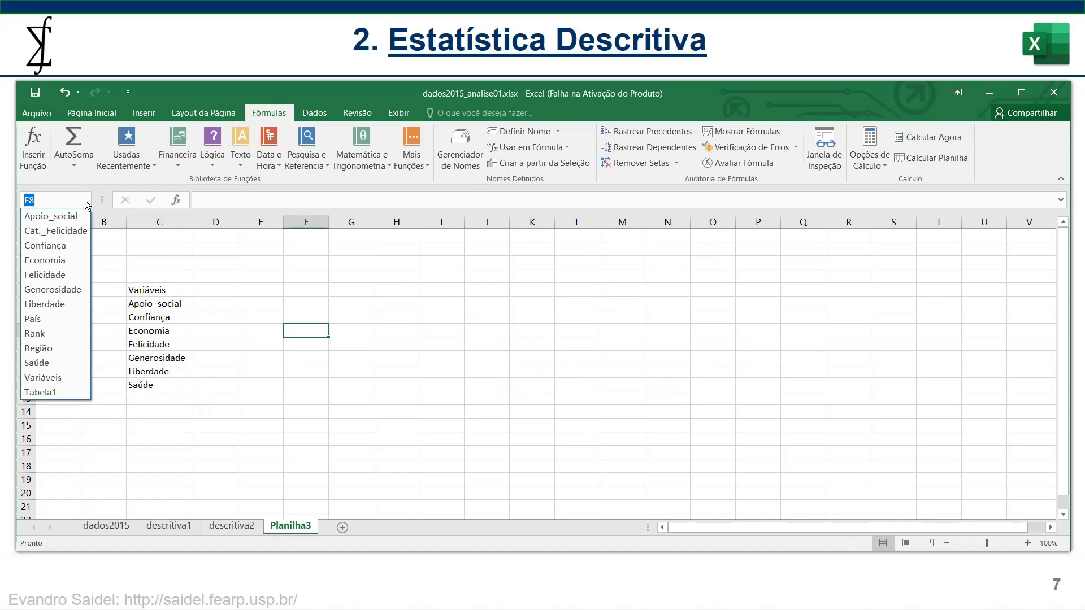
click(48, 378)
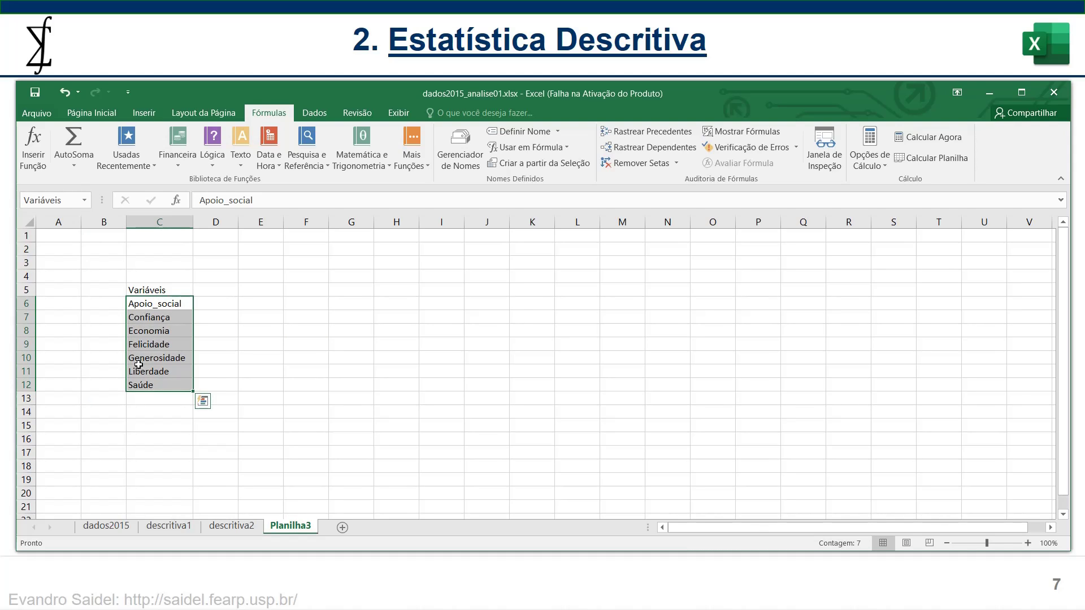
click(345, 370)
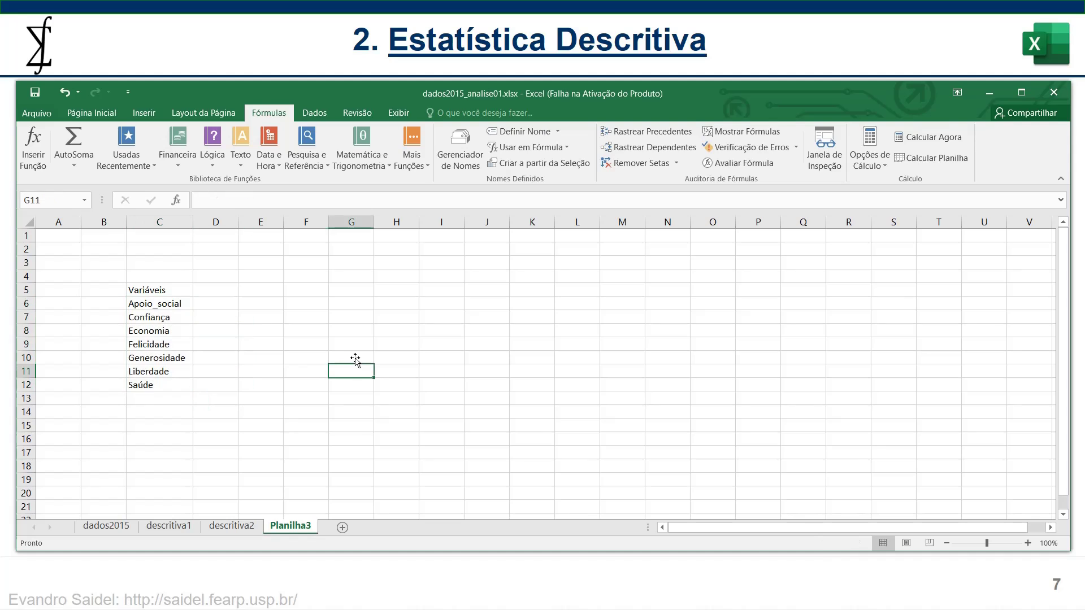
Step: Review the Confiança column in dados2015 and slightly widen column B in descritiva2
click(238, 531)
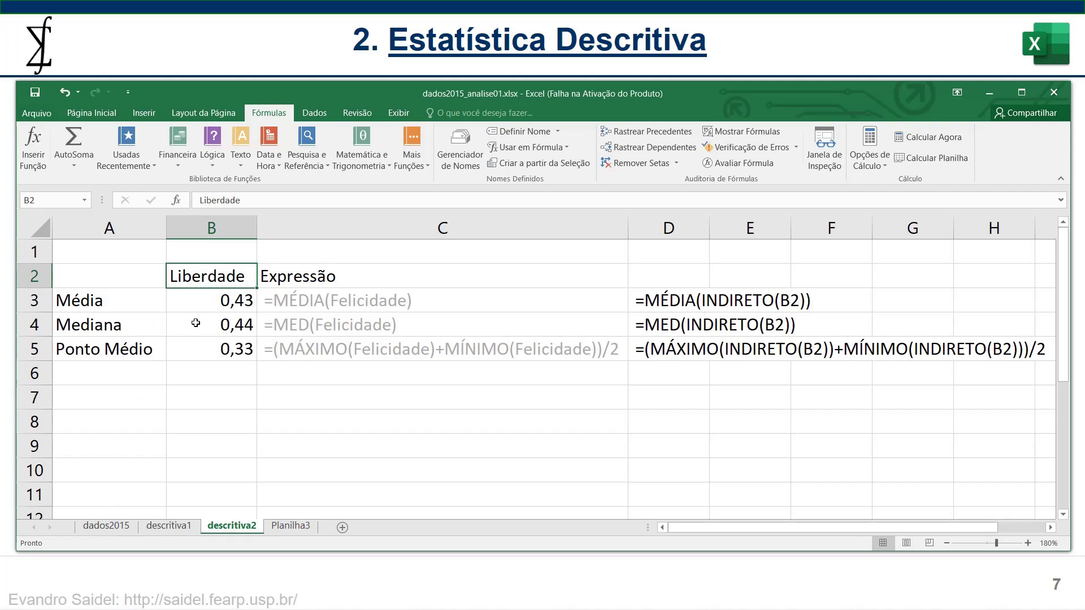
click(112, 526)
click(715, 223)
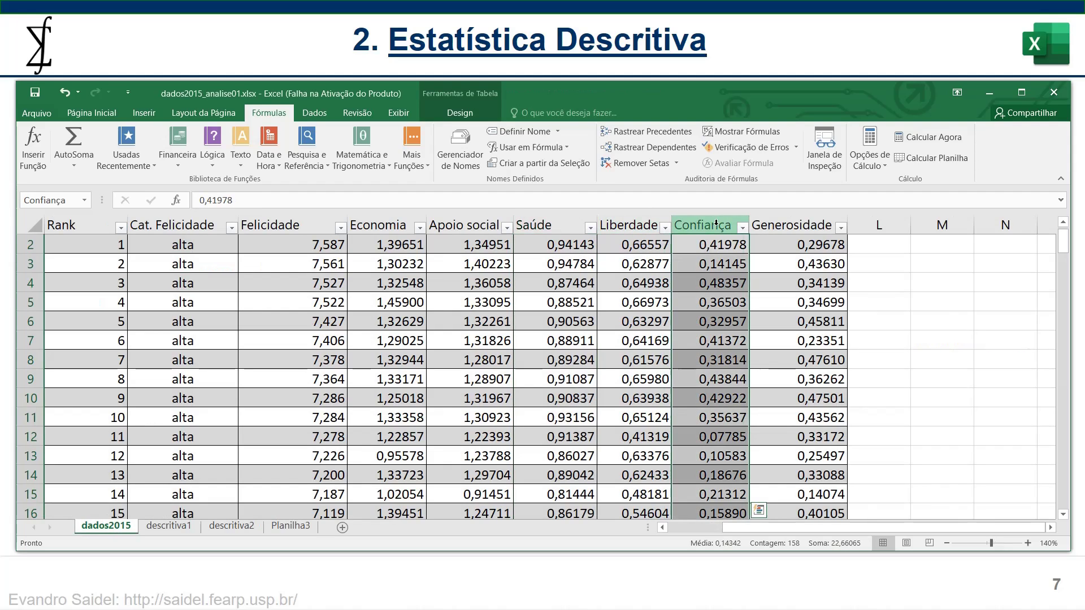
click(233, 526)
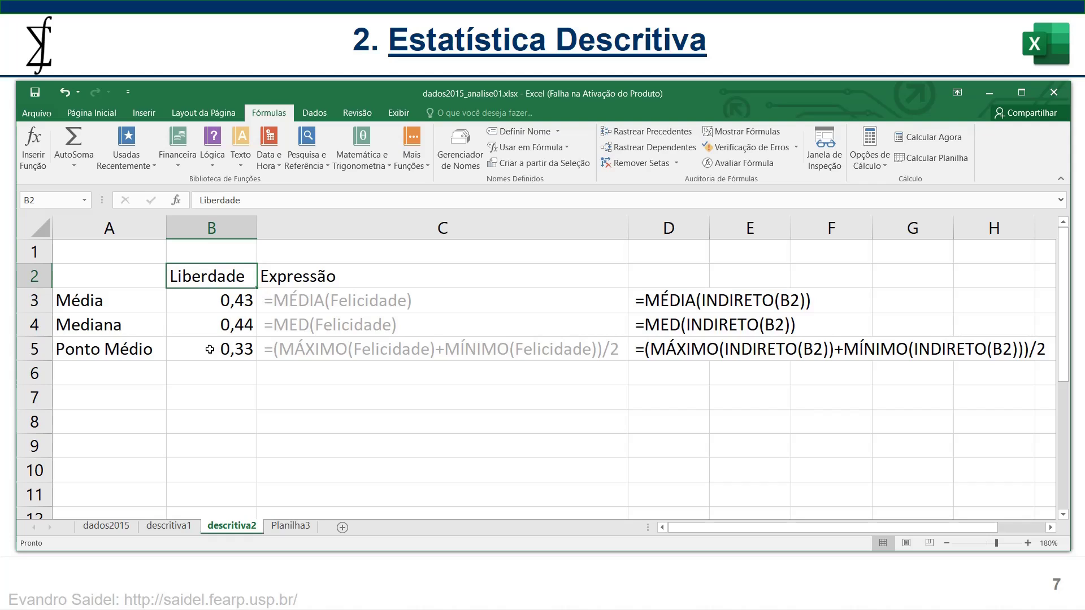
drag(257, 226, 268, 227)
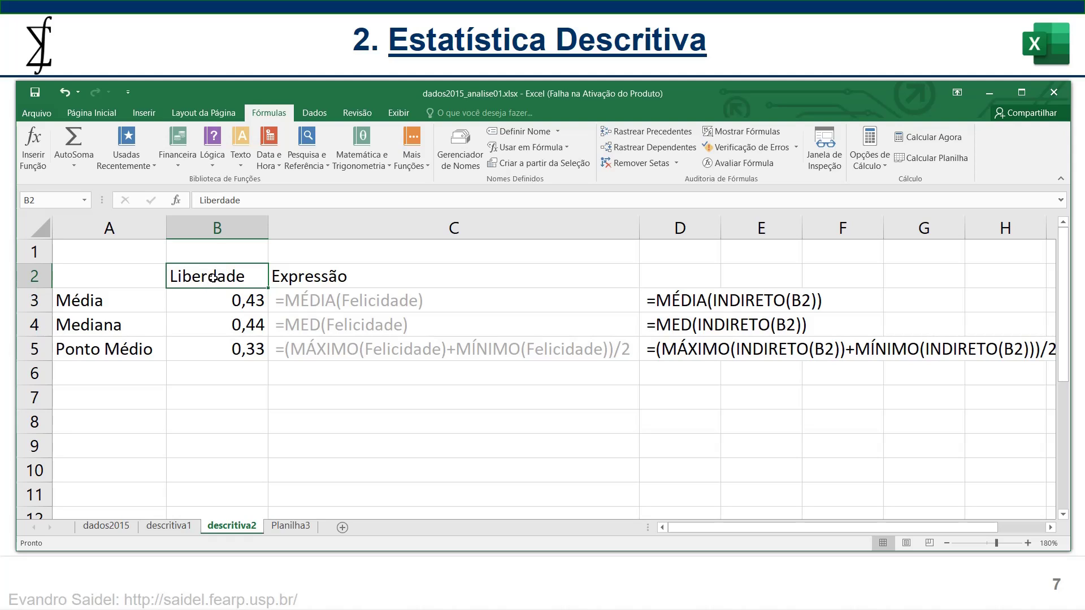
Step: Rename the sheet Planilha3 as lista
click(290, 526)
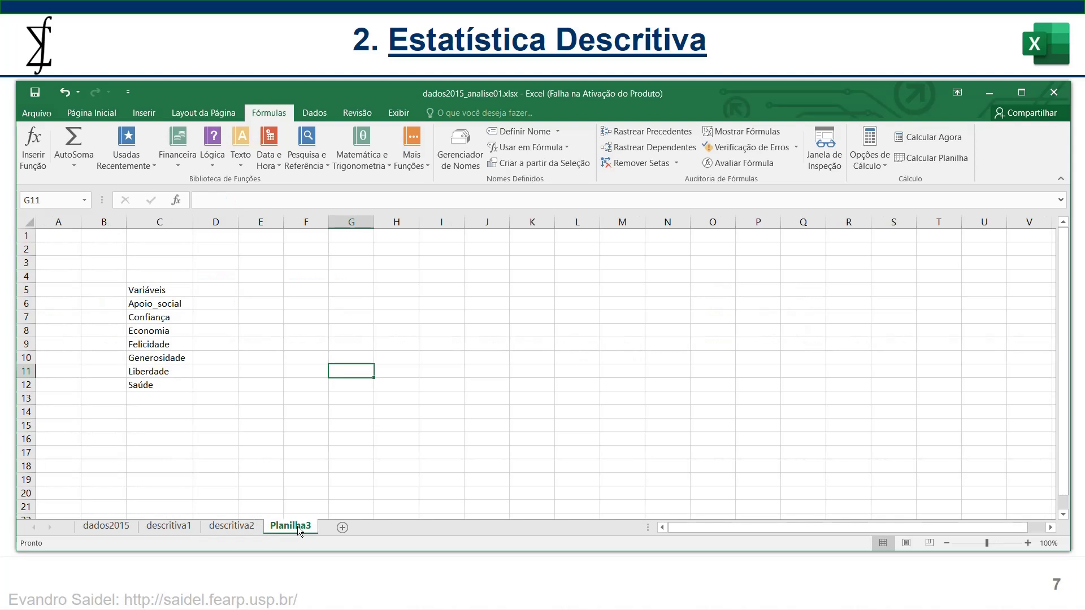
double_click(297, 526)
key(BackSpace)
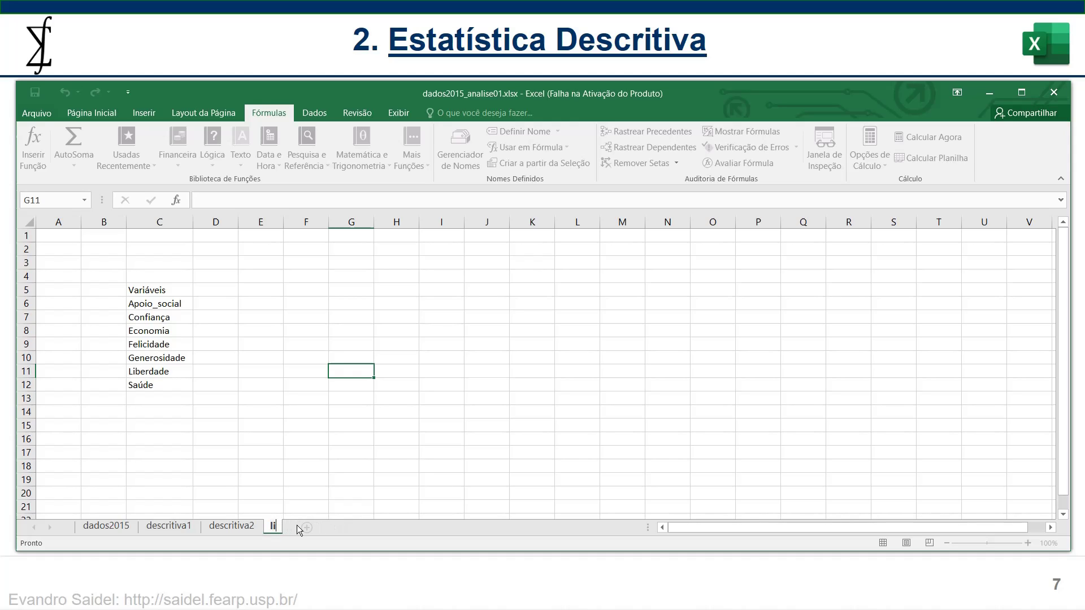
text(lista)
click(303, 464)
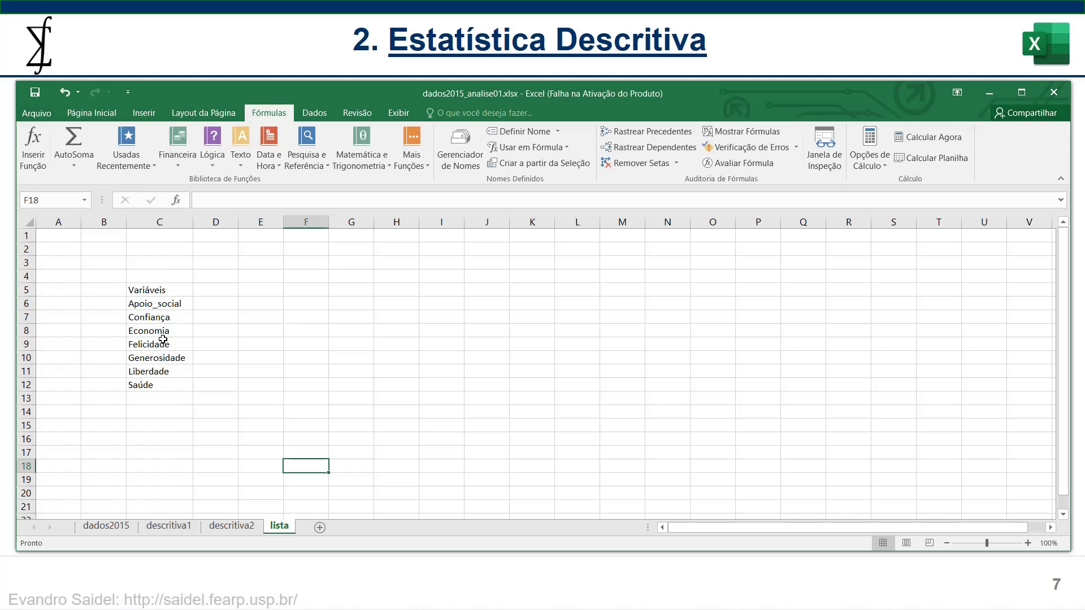
Step: Start a data validation rule for cell B2 in descritiva2 that allows only values from a list (Lista)
click(232, 527)
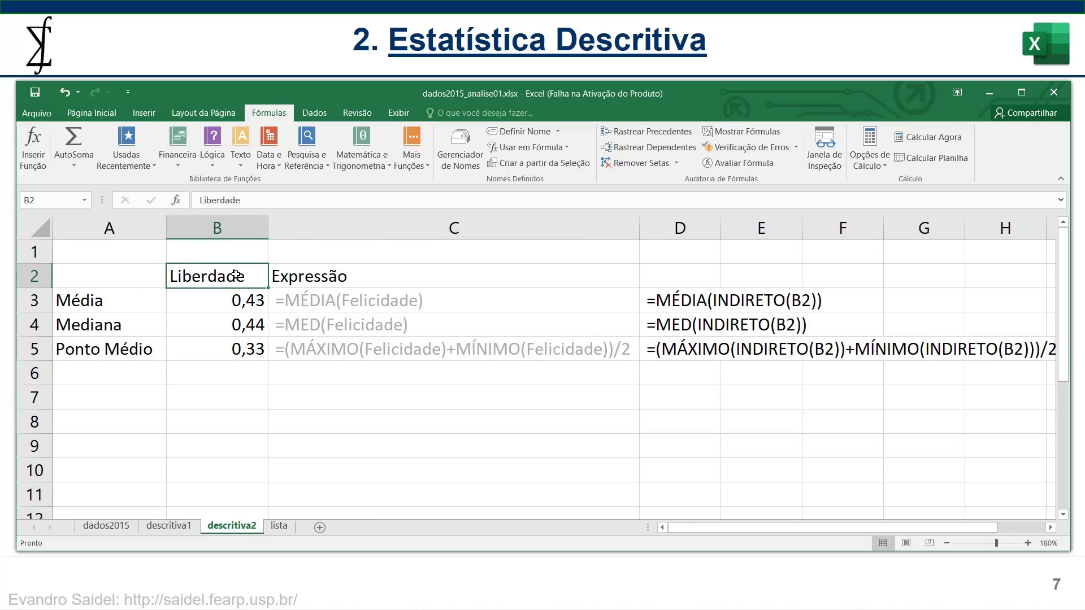
click(92, 112)
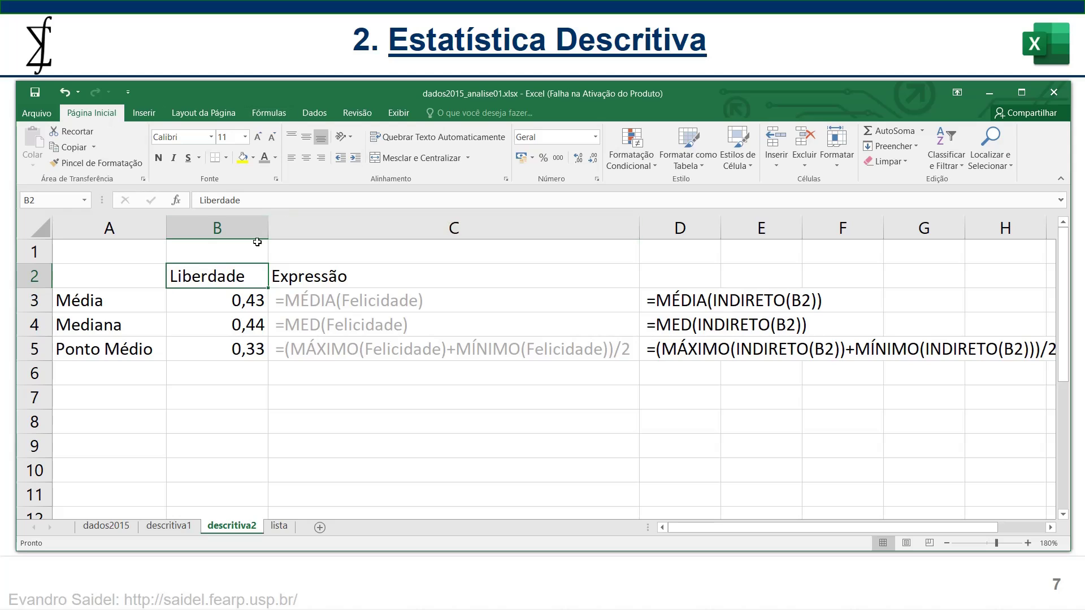
click(320, 112)
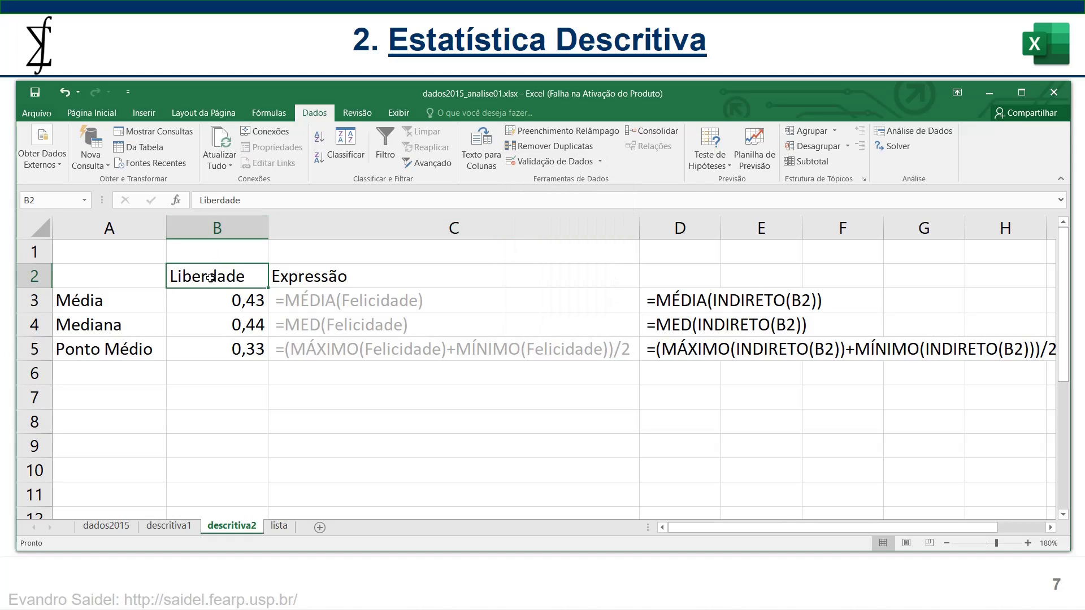
click(210, 416)
click(221, 277)
click(600, 162)
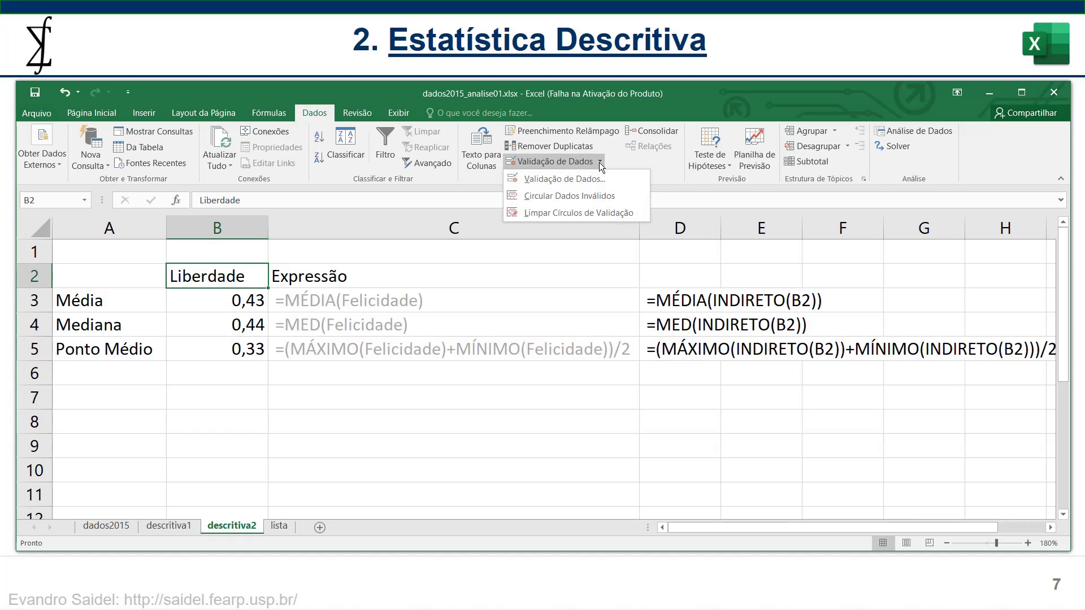
click(553, 181)
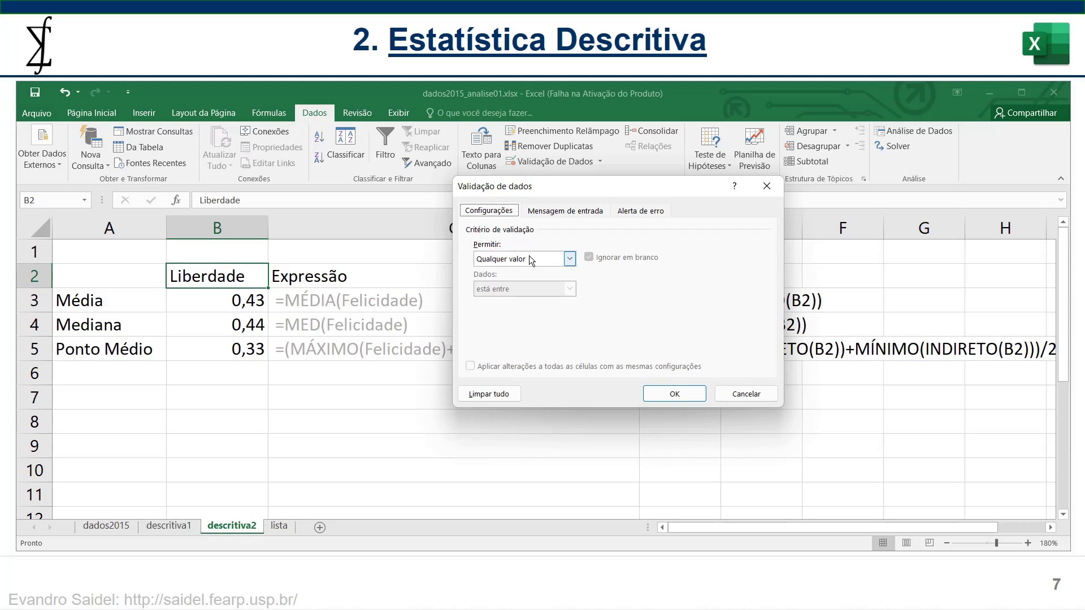
click(570, 259)
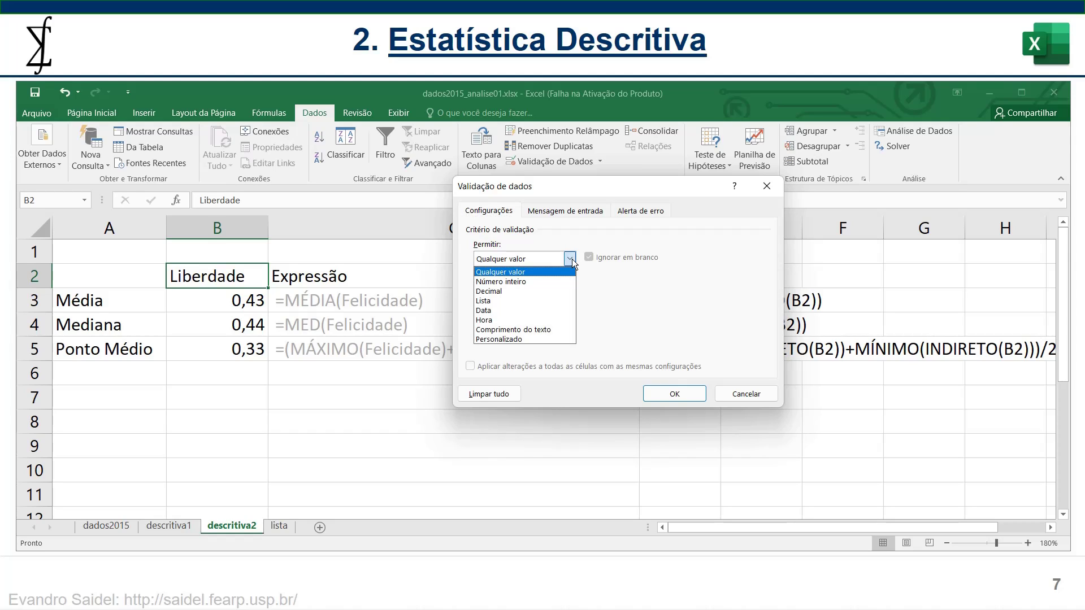
click(484, 302)
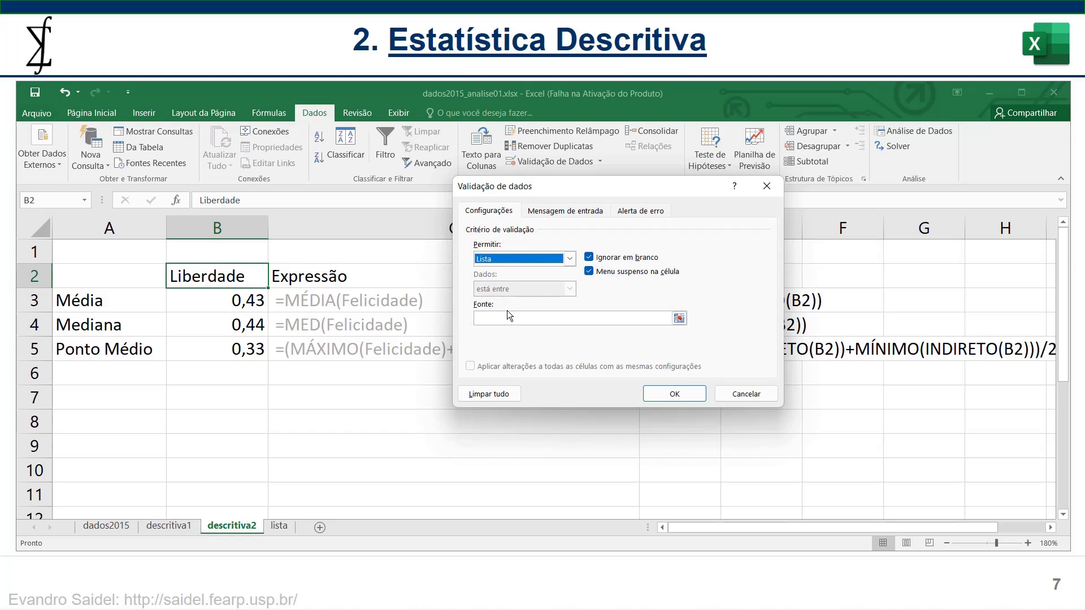
Step: Use the named range Variáveis as the validation list's source and apply the rule to B2
click(477, 315)
click(679, 319)
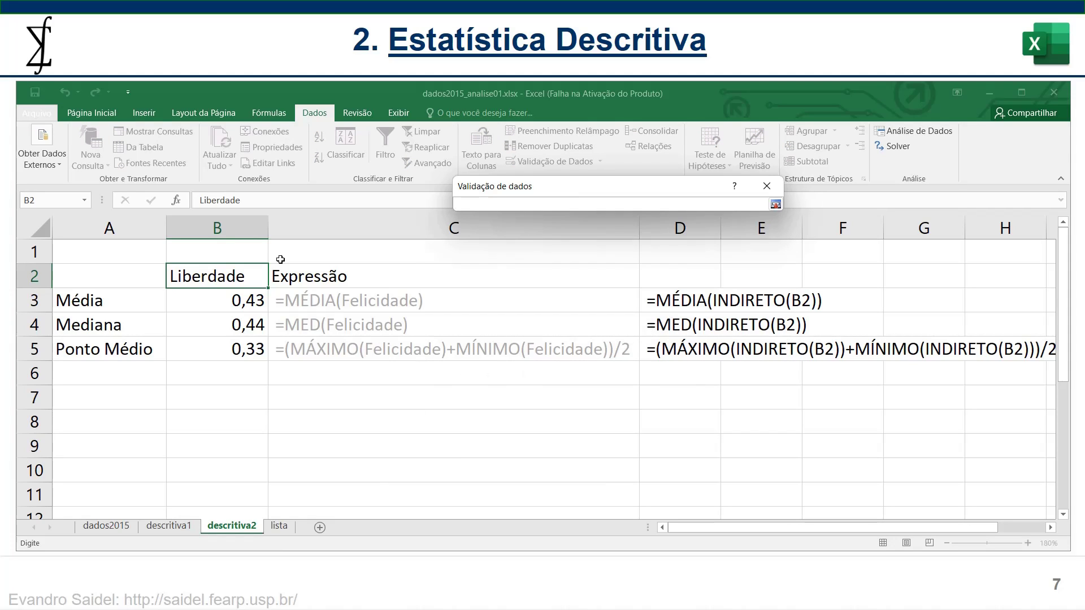
click(270, 112)
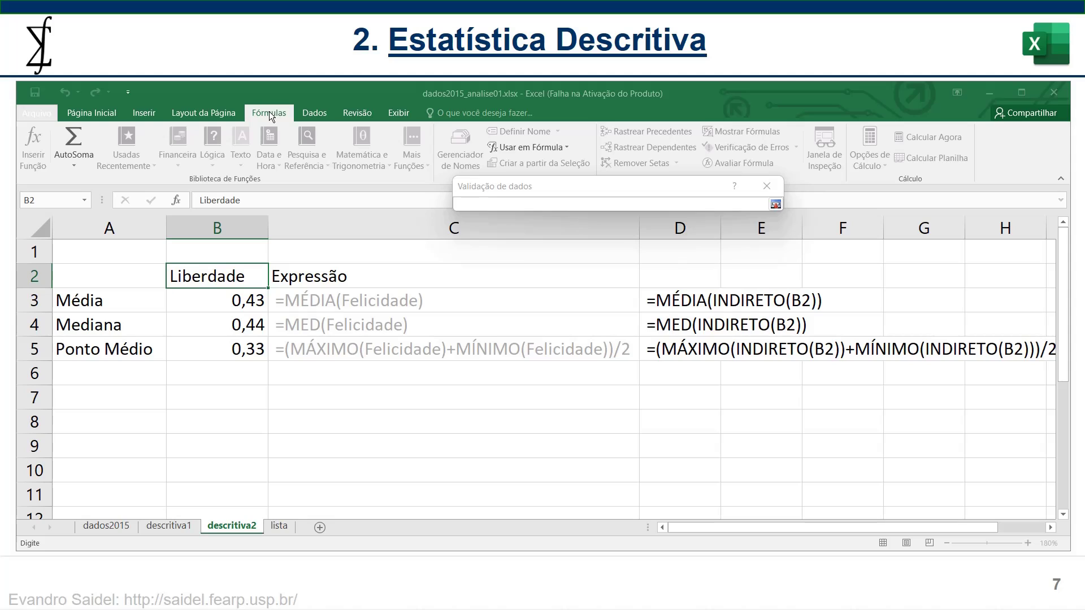
click(551, 148)
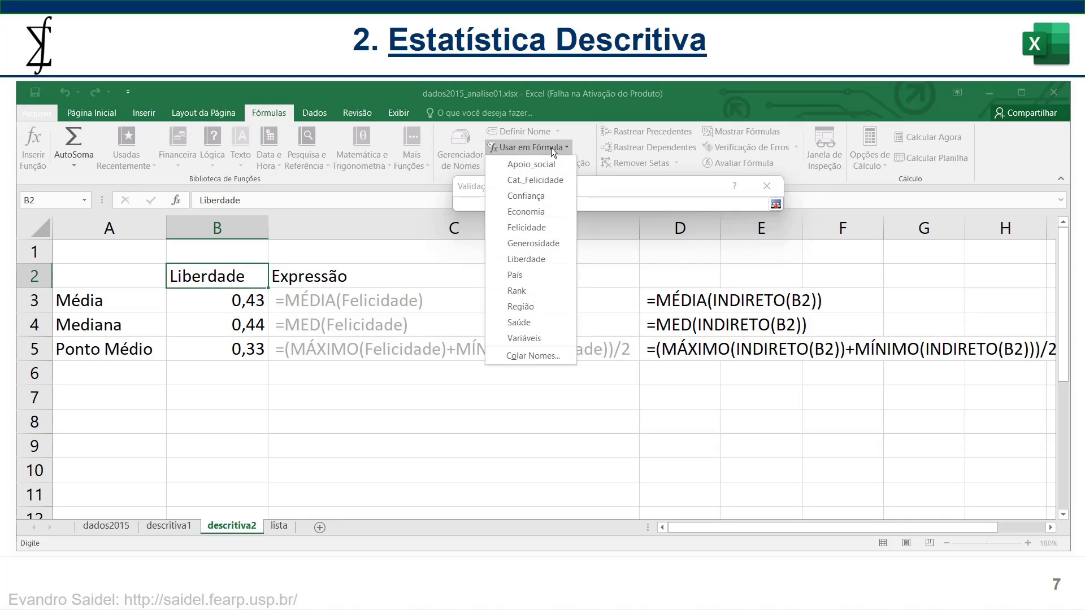
click(526, 337)
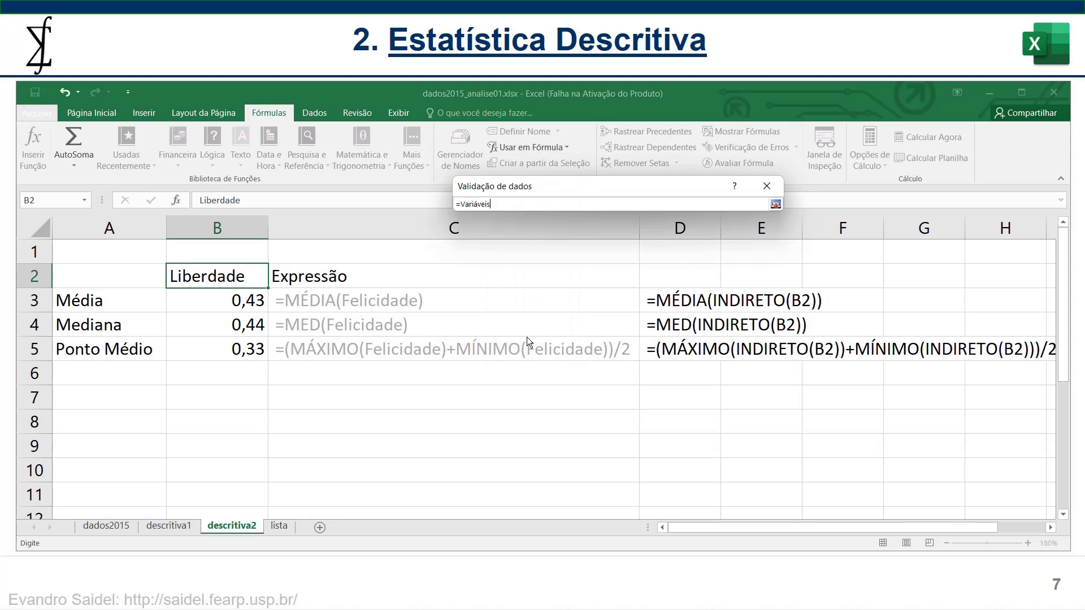
click(775, 204)
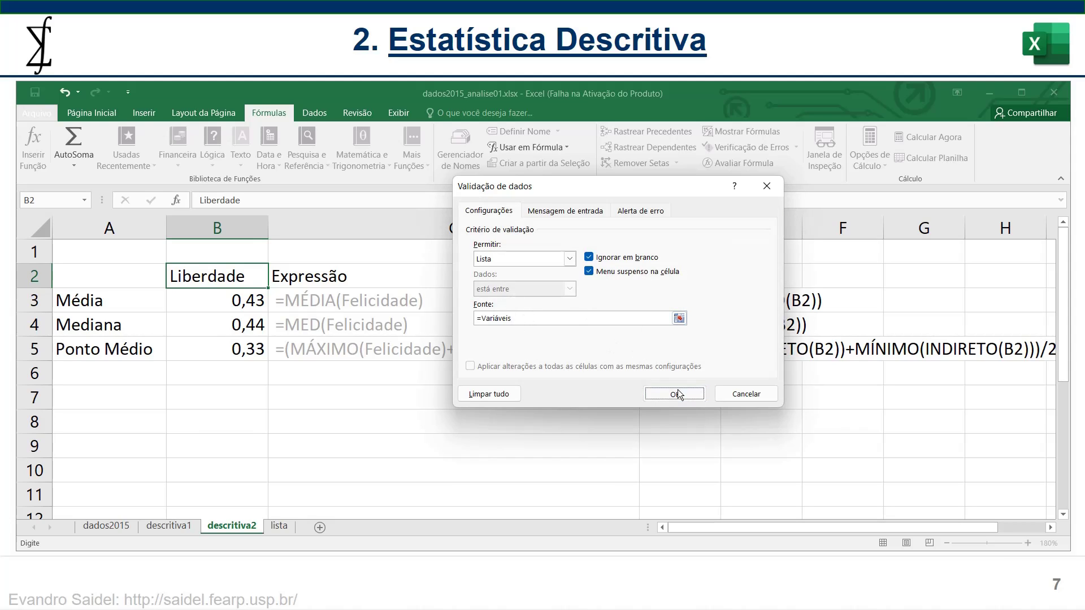
click(675, 394)
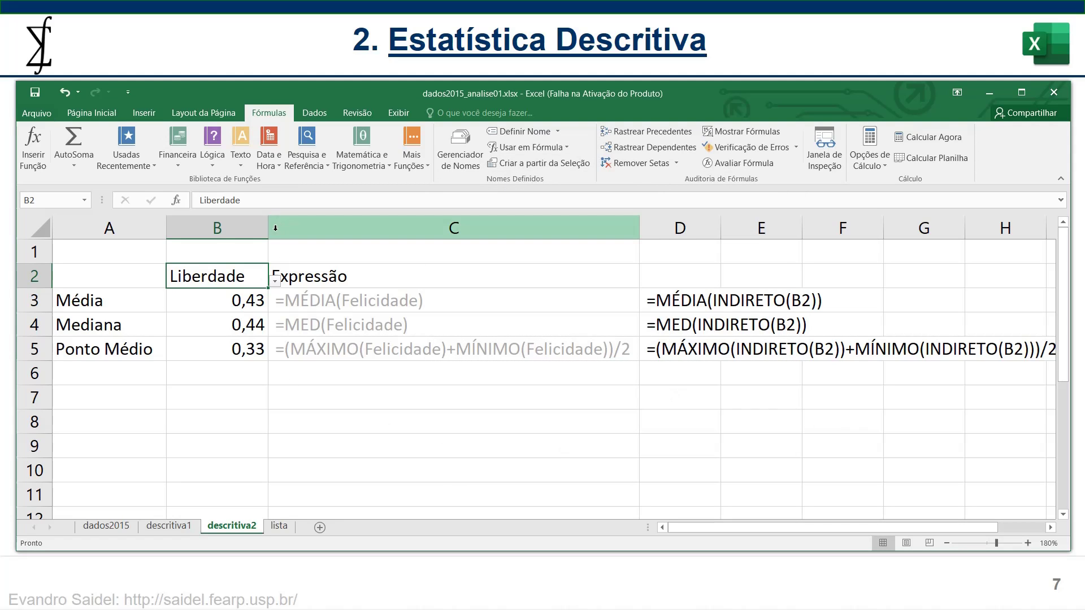
Step: Widen column B slightly and choose Apoio_social from B2's validation list
drag(268, 228, 277, 228)
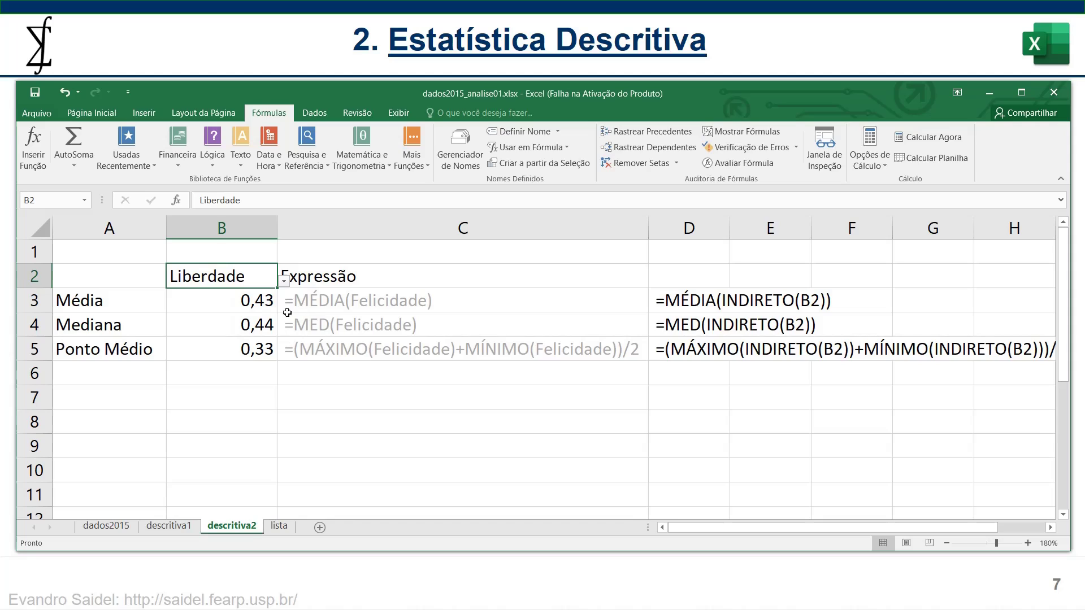
click(235, 429)
click(249, 276)
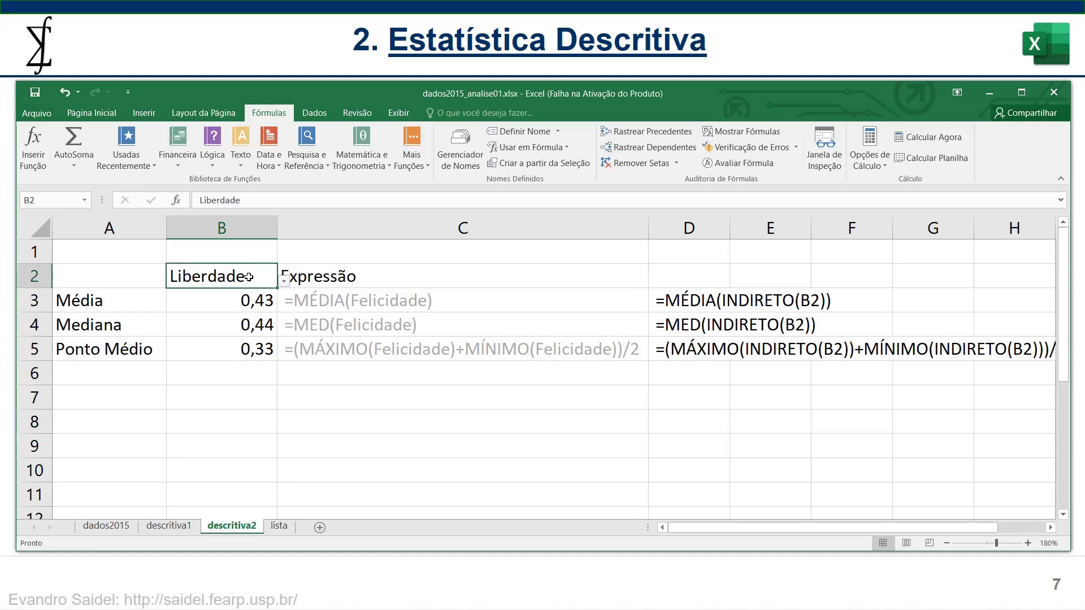
click(283, 281)
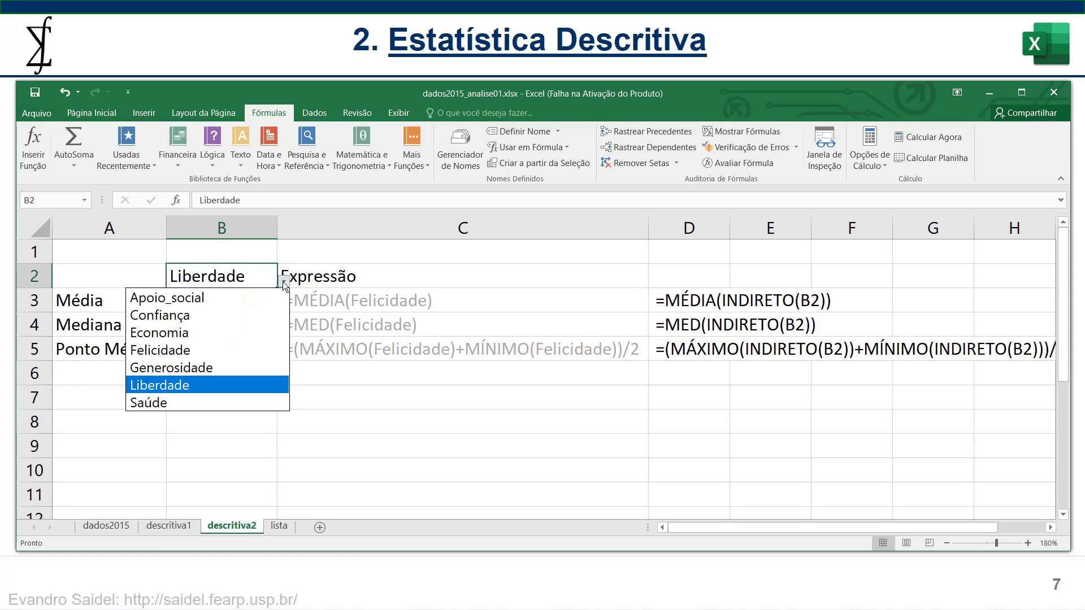
click(209, 297)
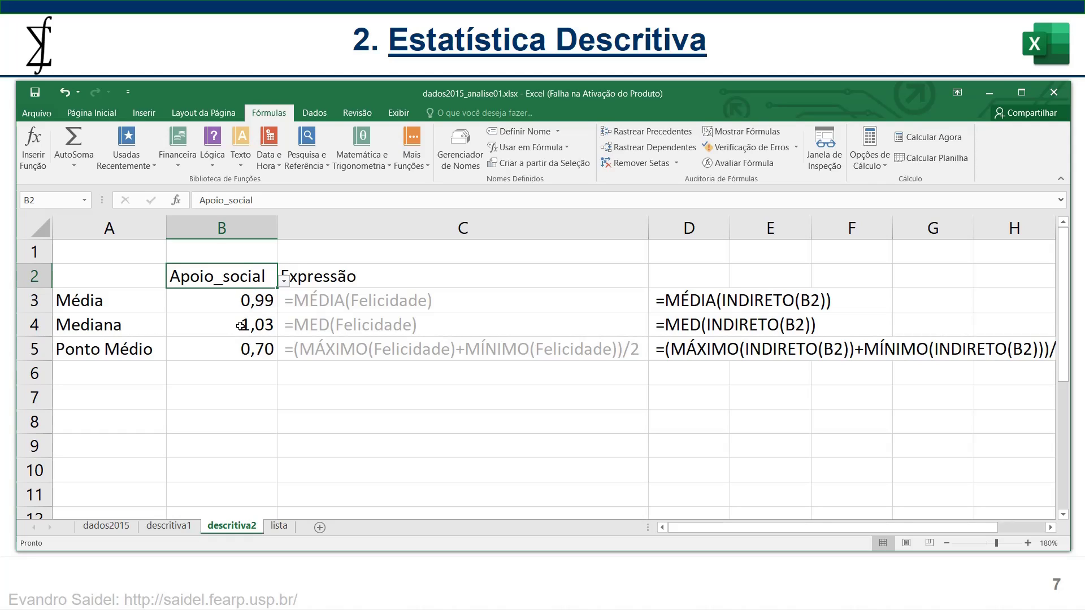
click(283, 282)
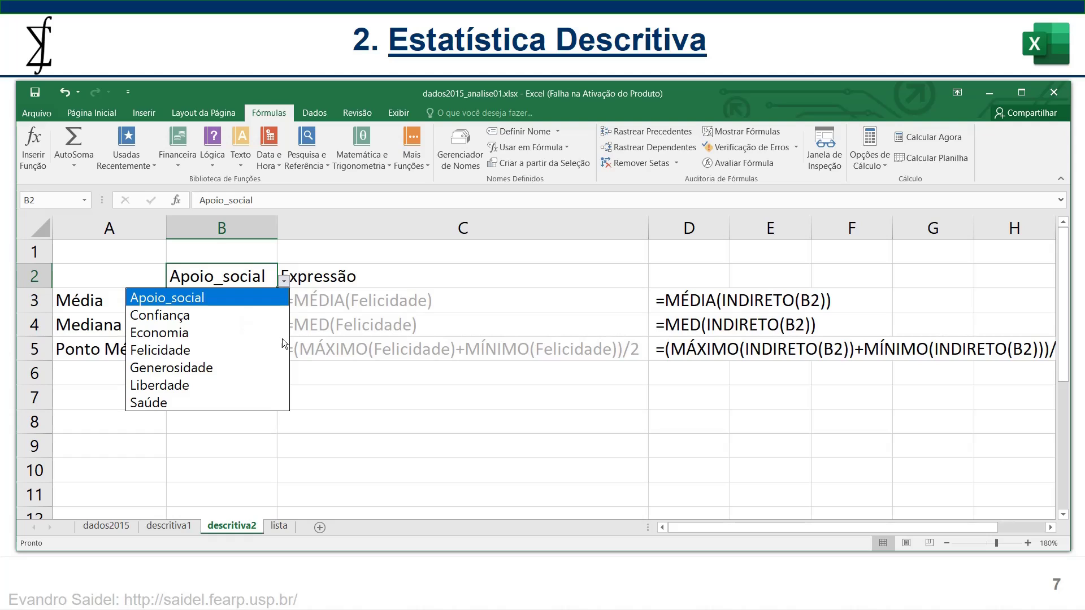
key(Escape)
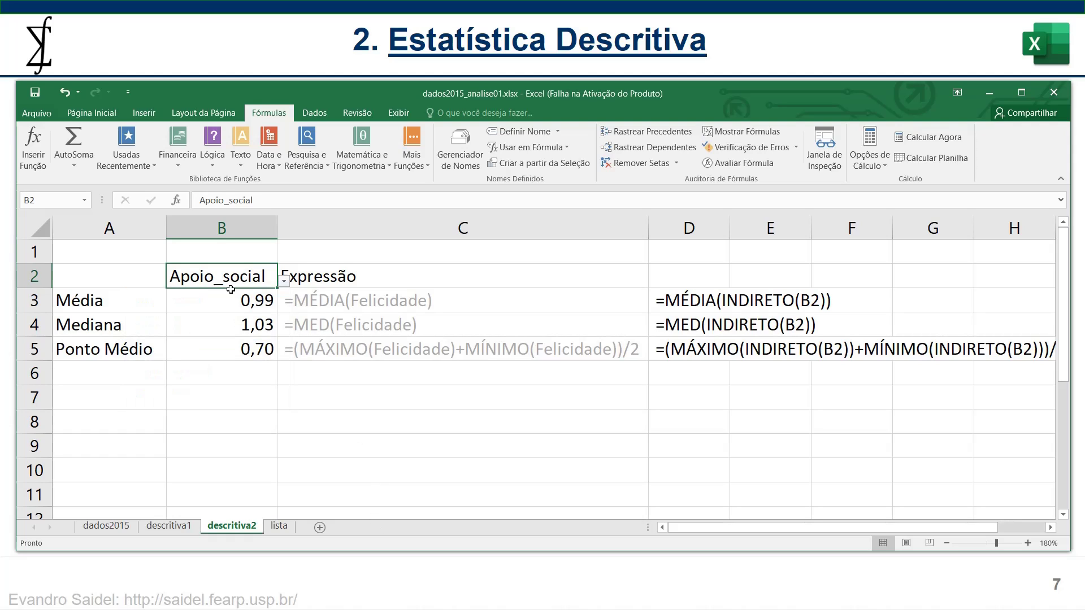
Step: Make the variable name in B2 bold and widen column B a little more
click(92, 113)
click(158, 157)
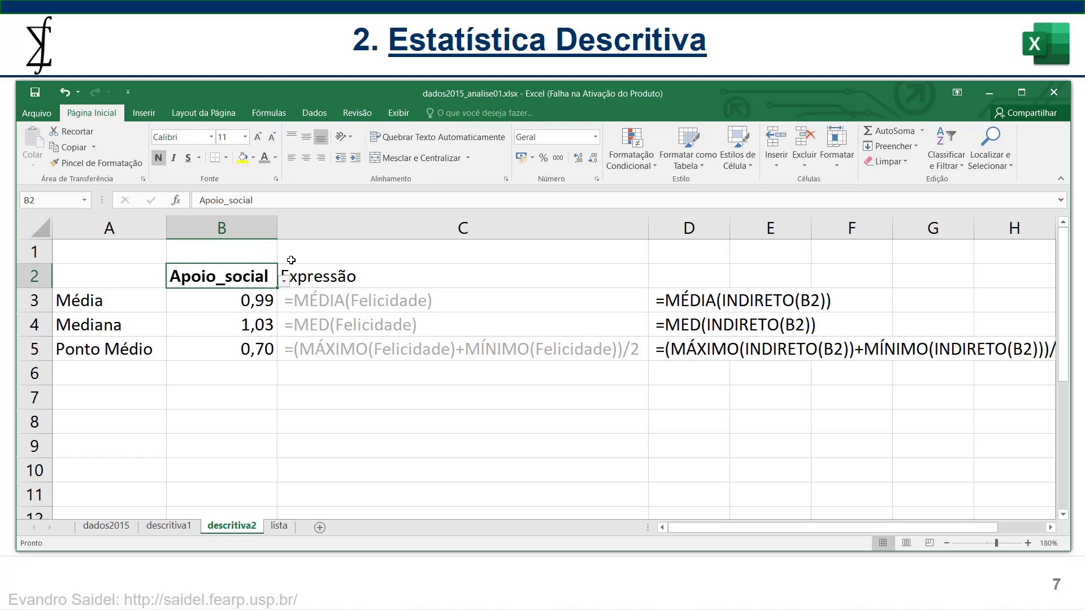
click(290, 253)
click(252, 273)
drag(276, 228, 288, 228)
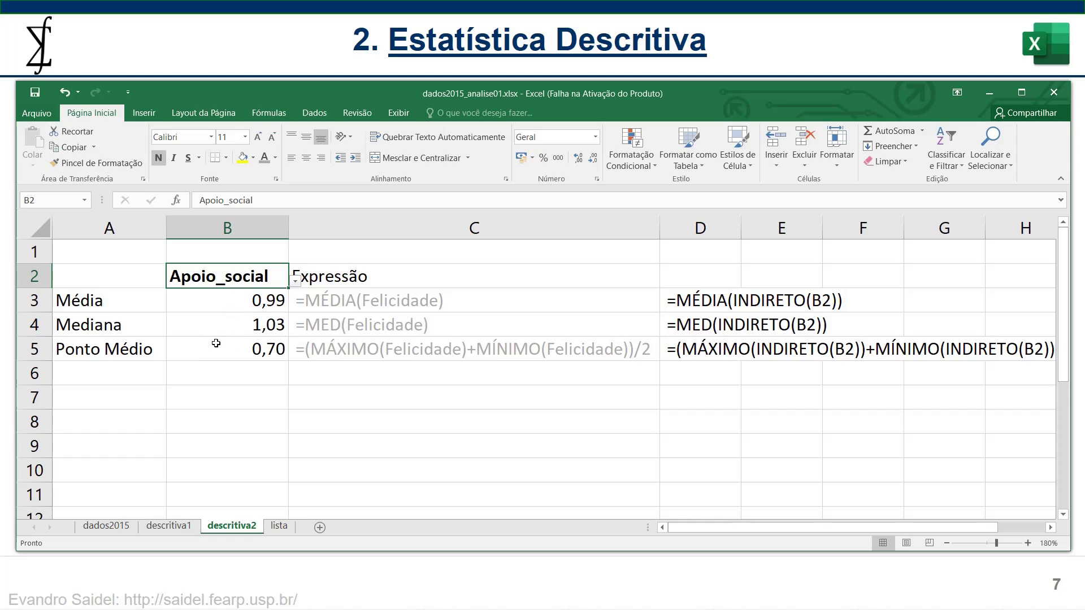
Step: Switch the variable in B2 to Confiança and then to Economia using its validation list
click(295, 280)
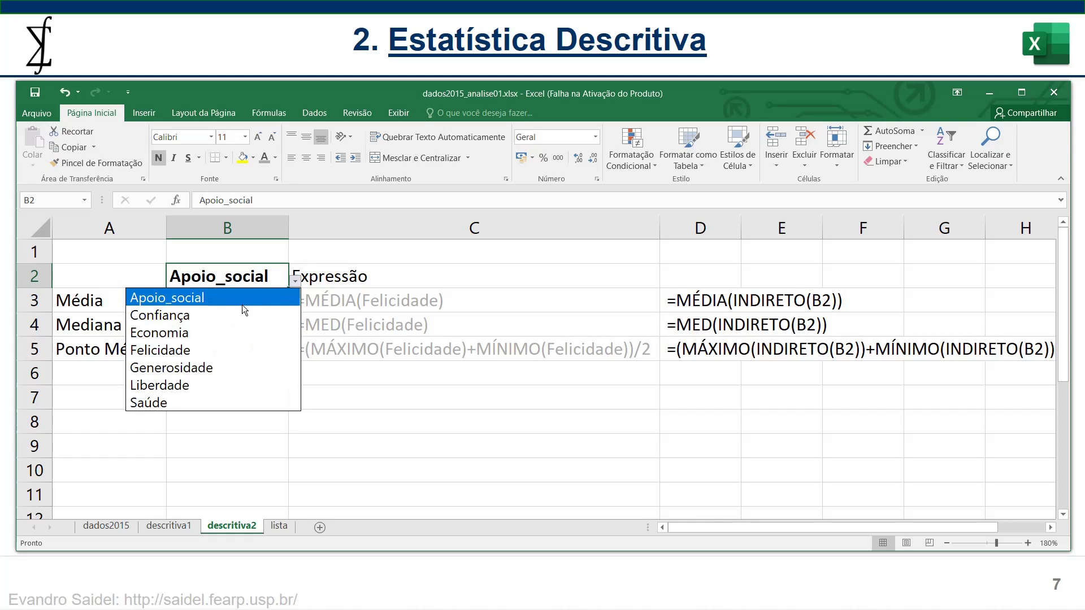
click(215, 316)
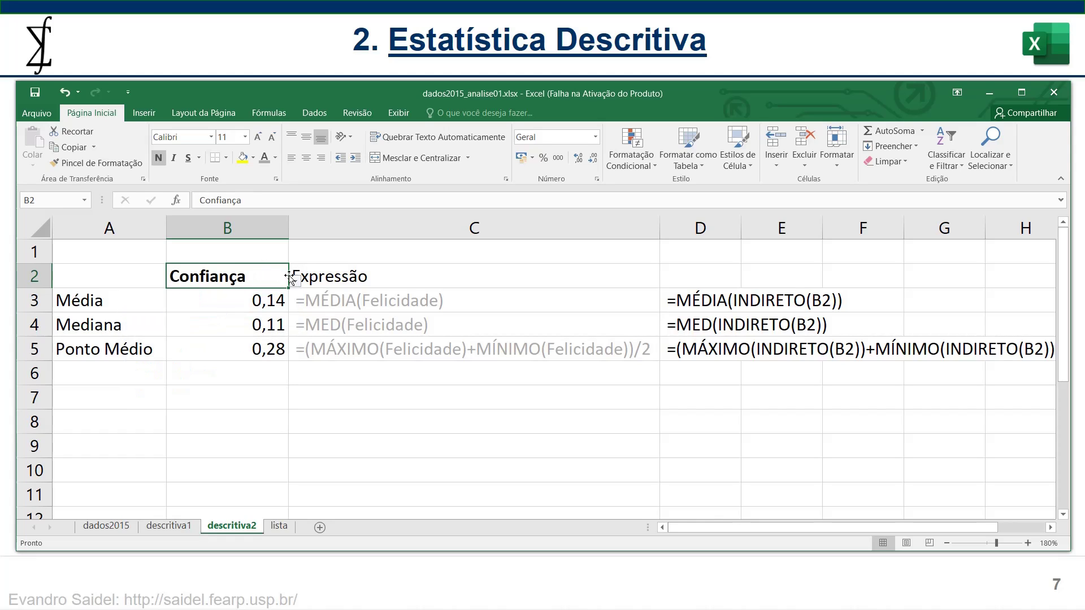
click(295, 282)
click(225, 331)
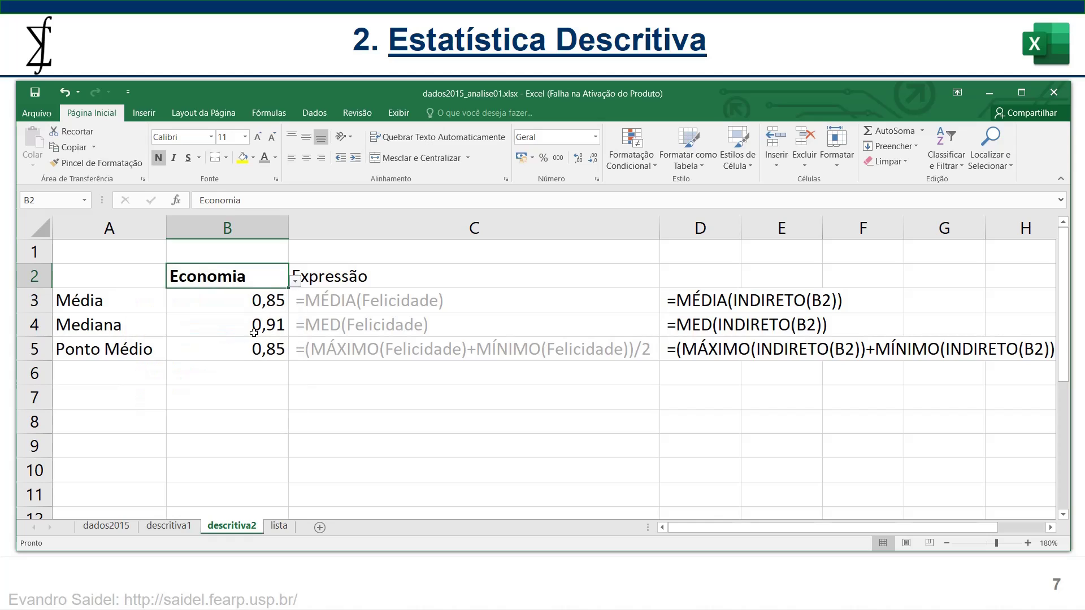
Step: Switch the variable in B2 to Felicidade, Generosidade, Liberdade and Saúde in turn to compare their statistics
click(295, 280)
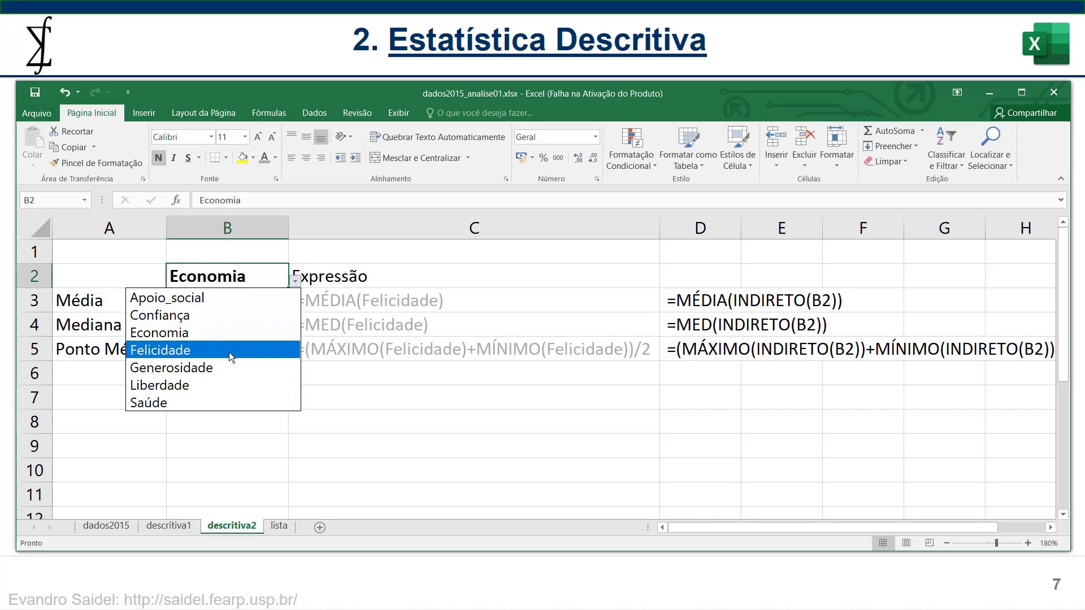
click(228, 348)
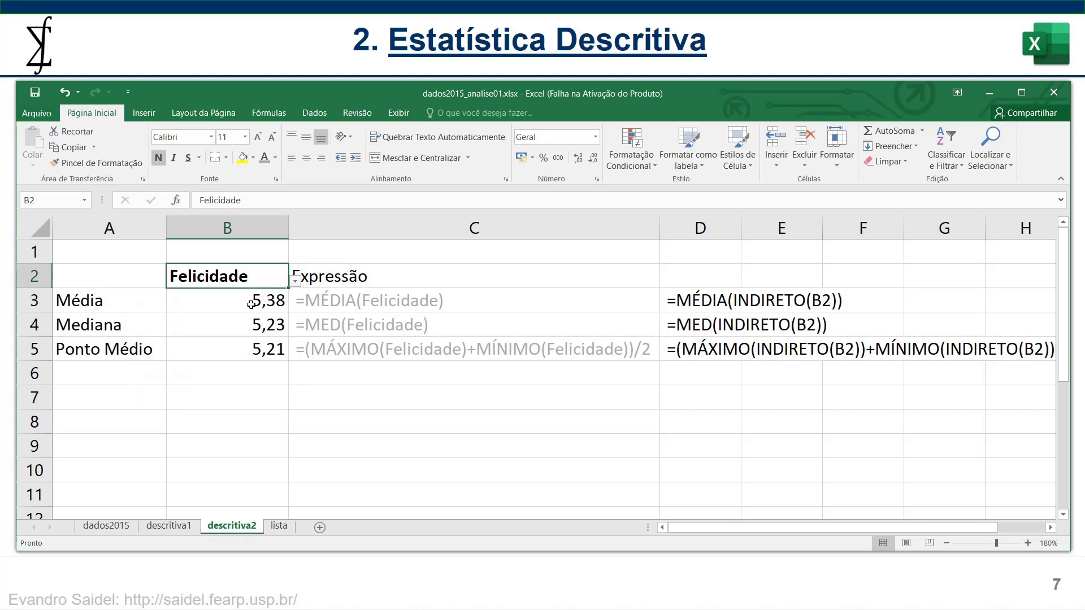
click(295, 281)
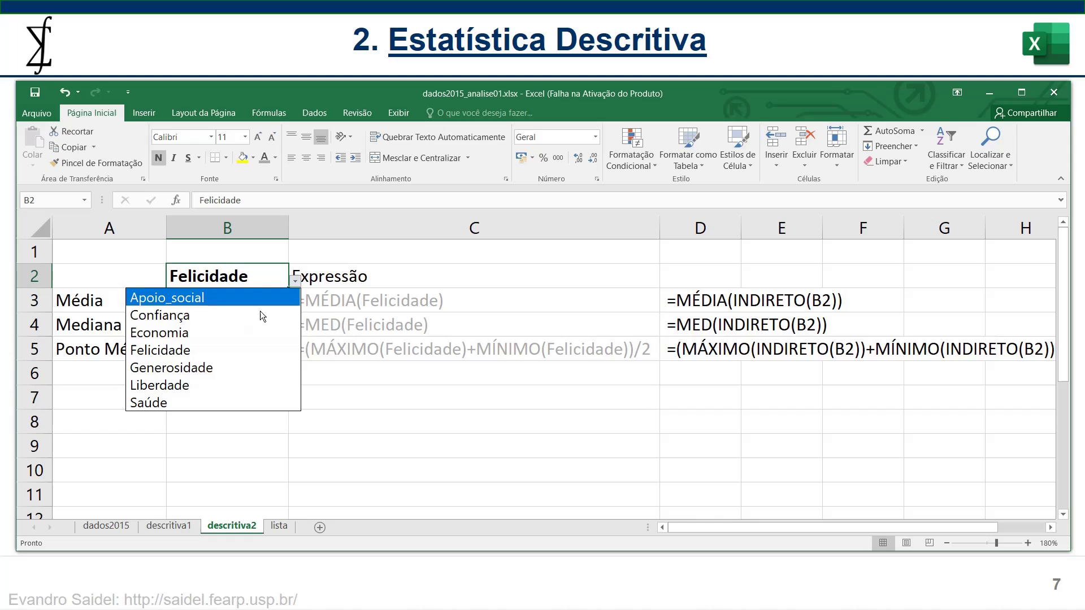
click(220, 367)
click(295, 281)
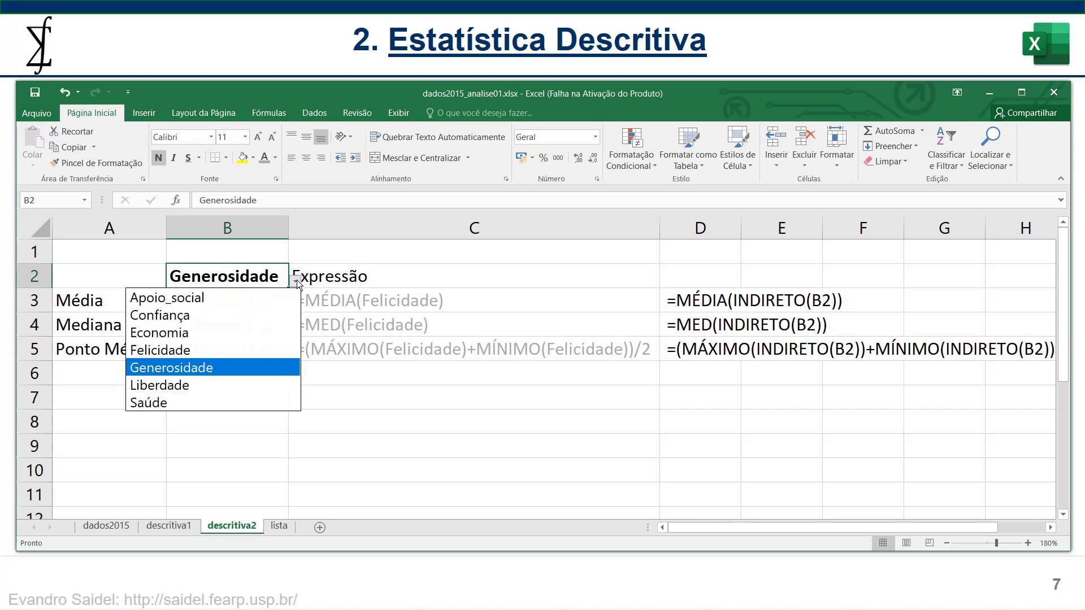
click(212, 386)
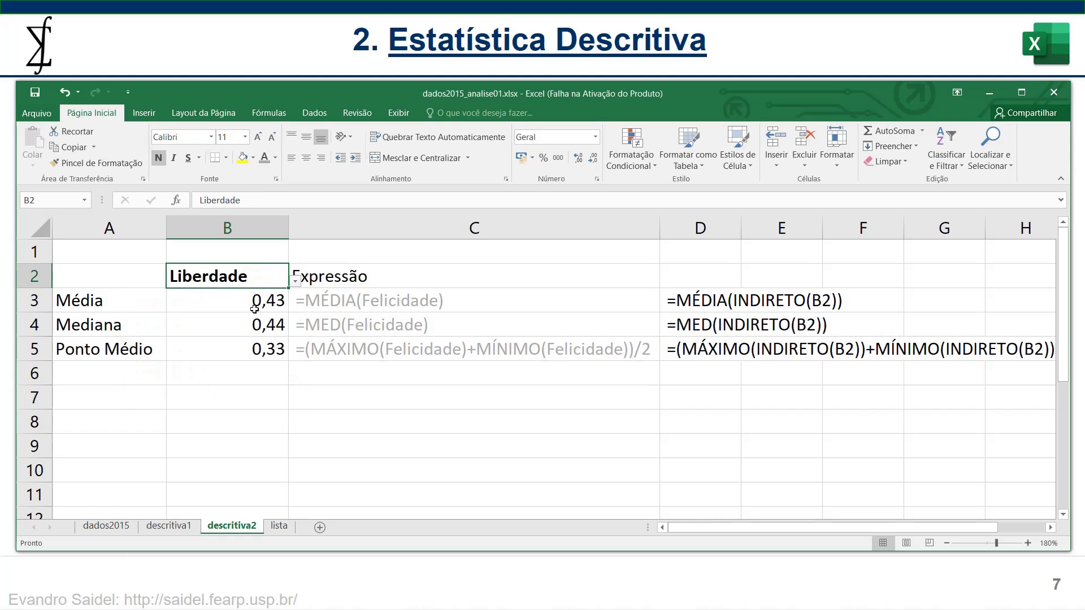
click(294, 281)
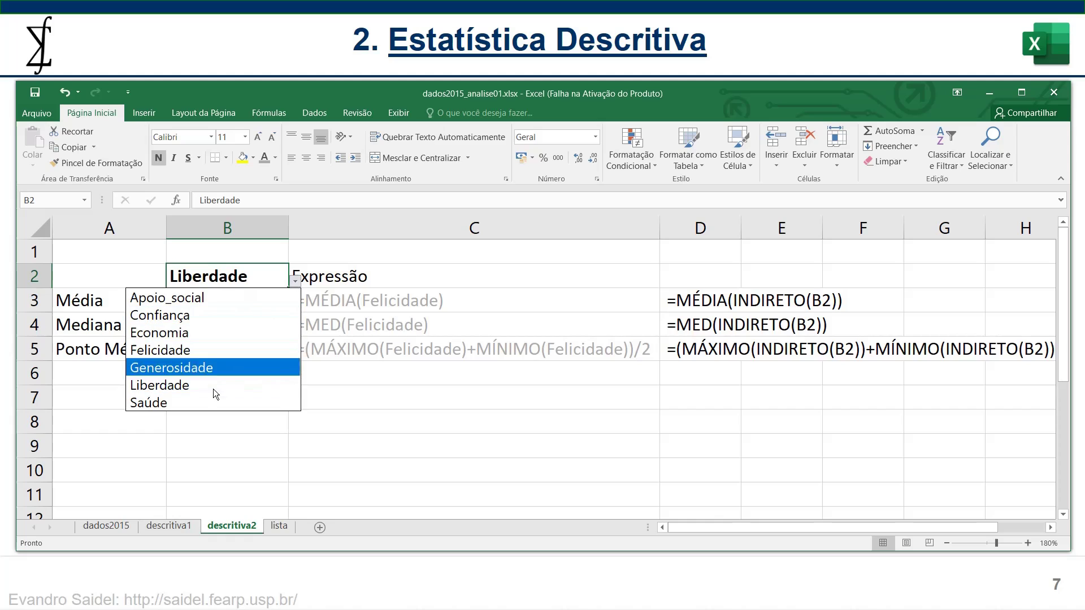
click(209, 400)
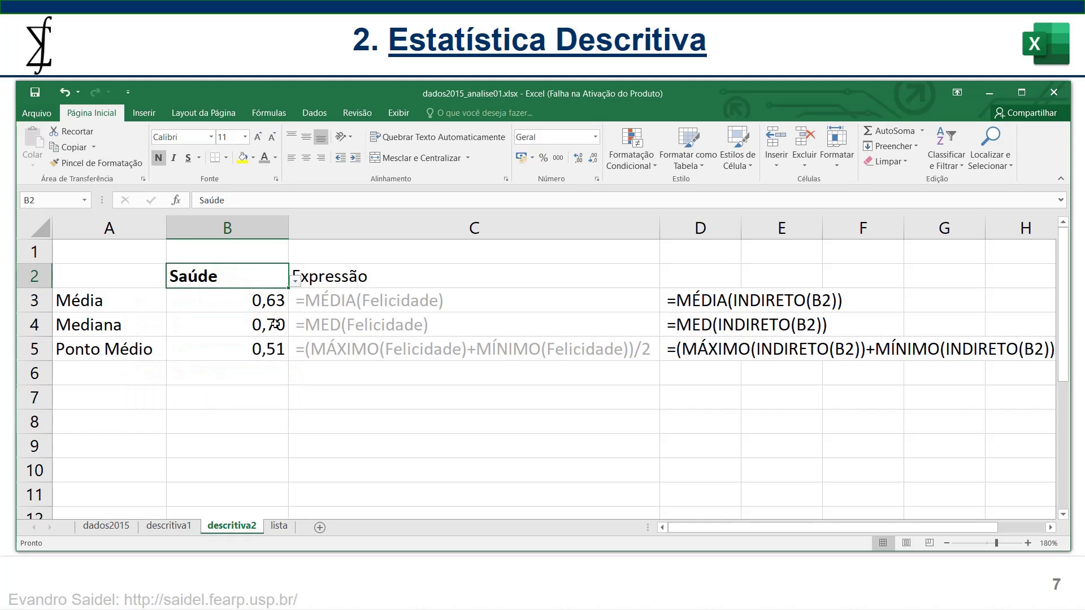
Step: Consult the slide defining mean, median and midrange, and return to the worksheet
click(325, 387)
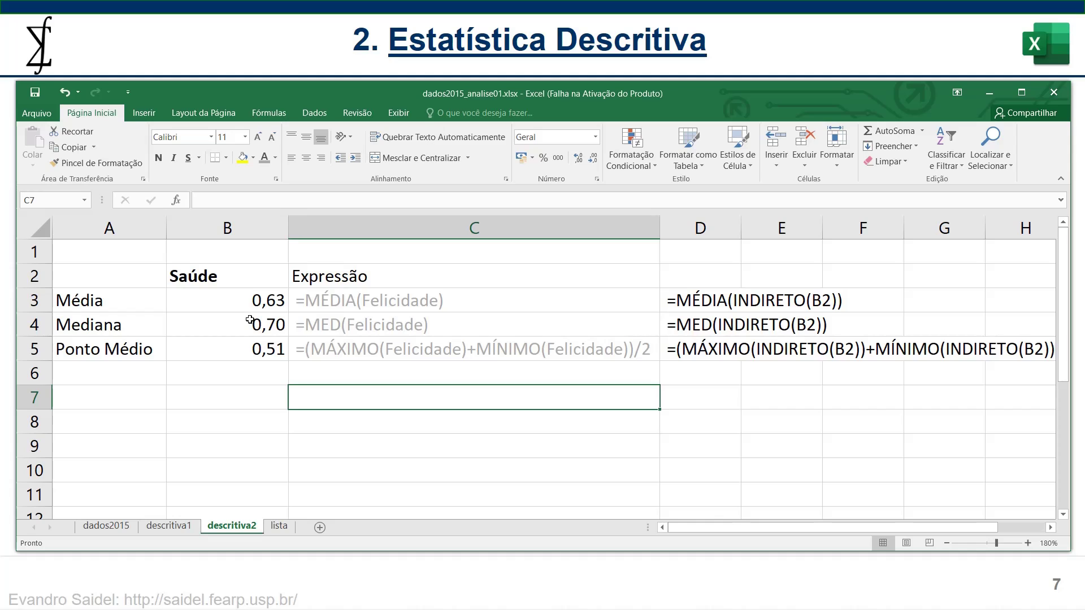
key(alt+Tab)
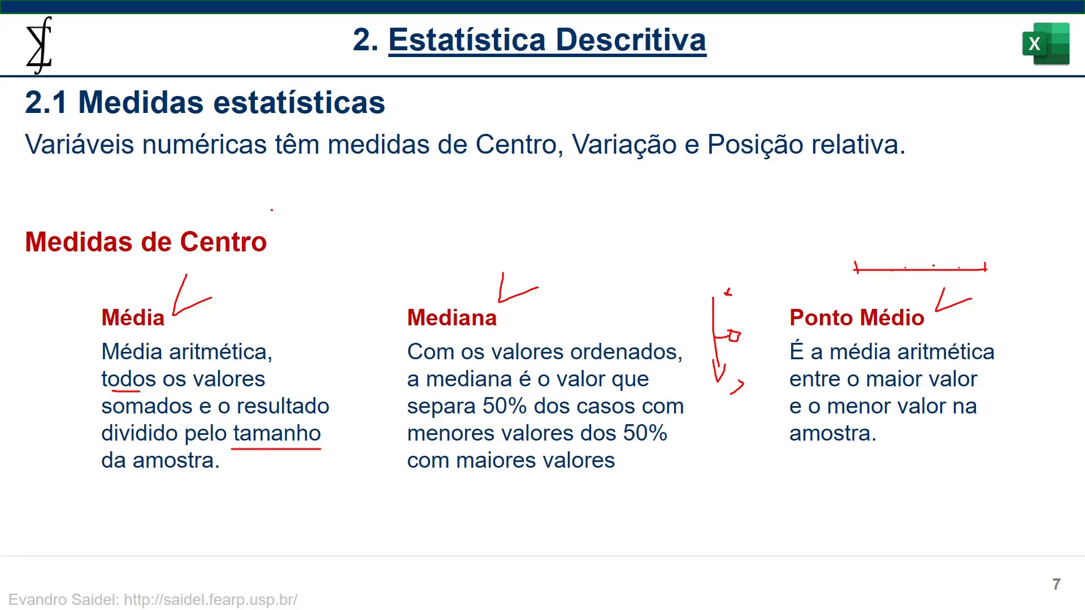
key(alt+Tab)
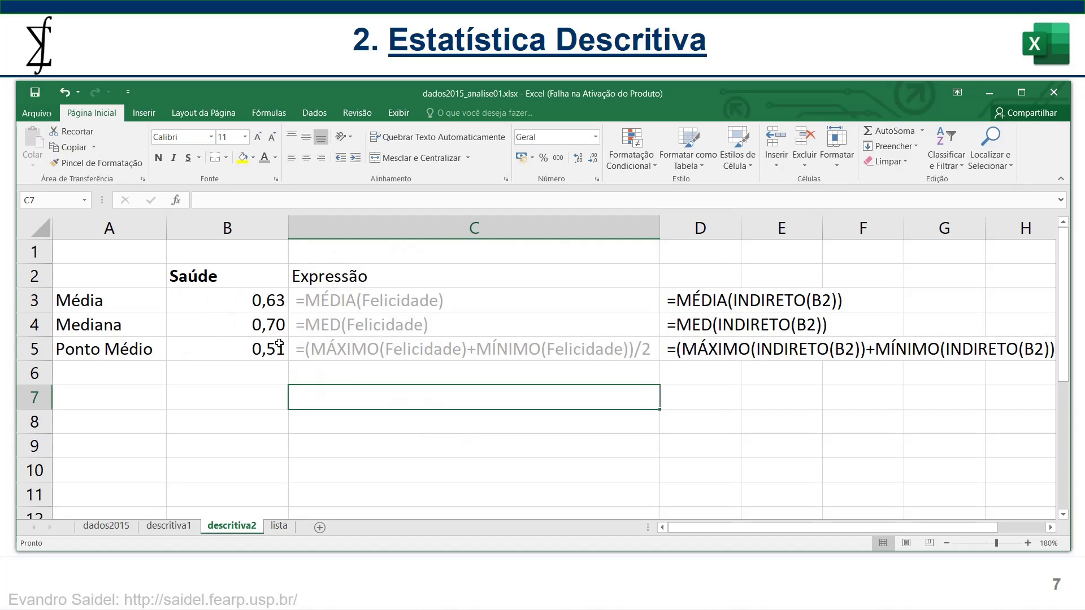
Step: Move the Expressão header from C2 to D2 and set the variable in B2 to Felicidade
click(357, 277)
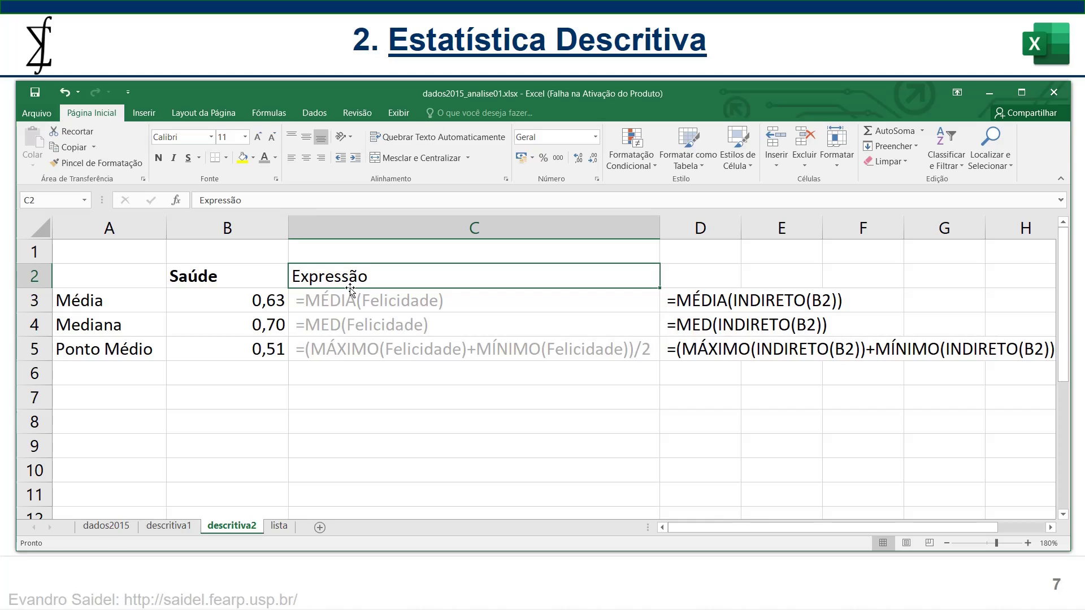
drag(349, 288, 699, 272)
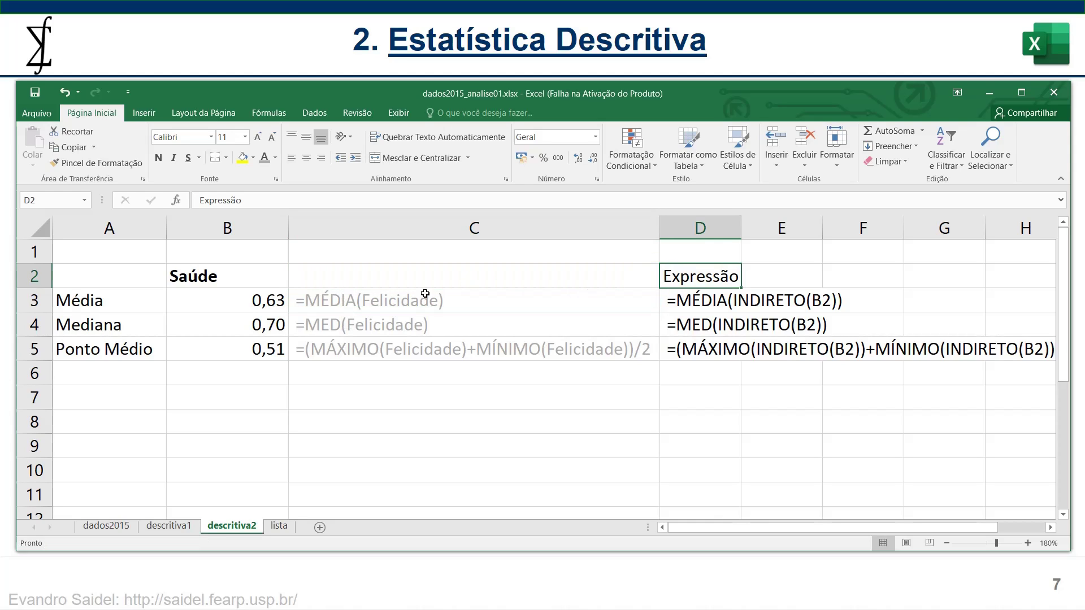
drag(357, 273, 358, 373)
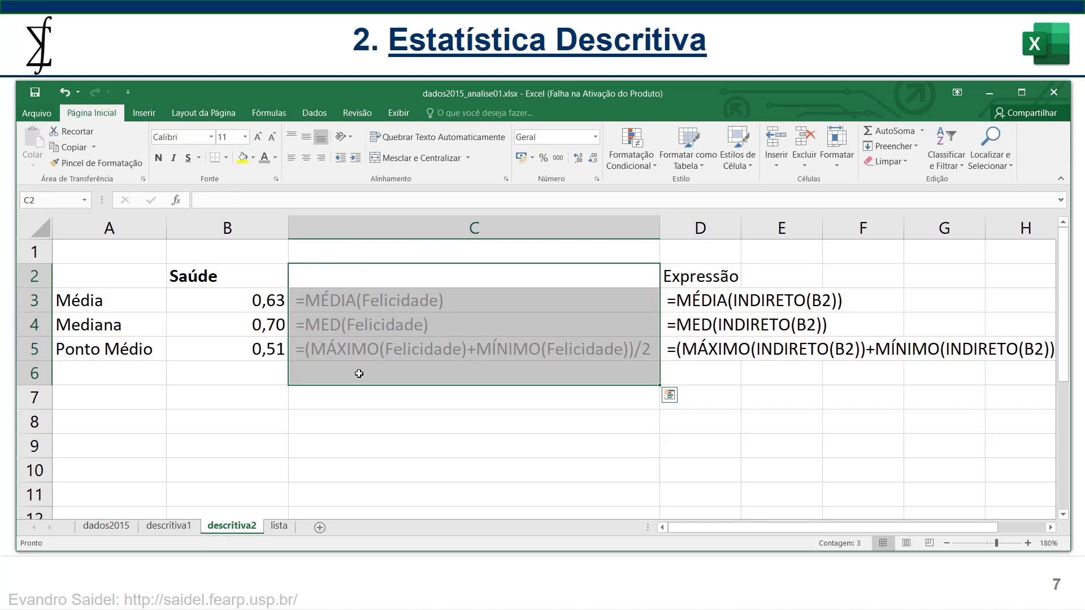
click(453, 307)
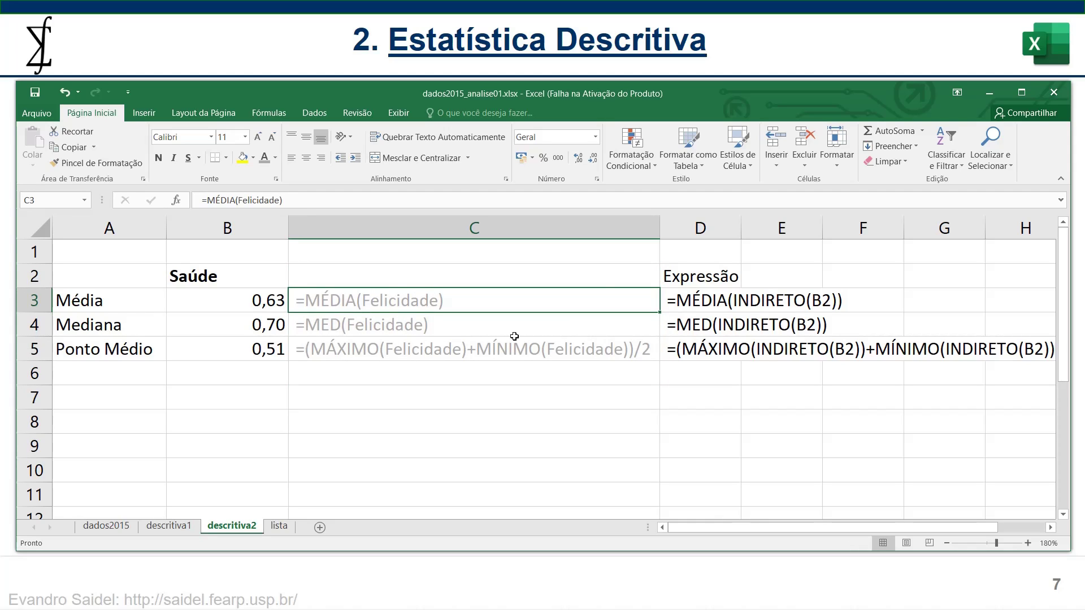
click(276, 270)
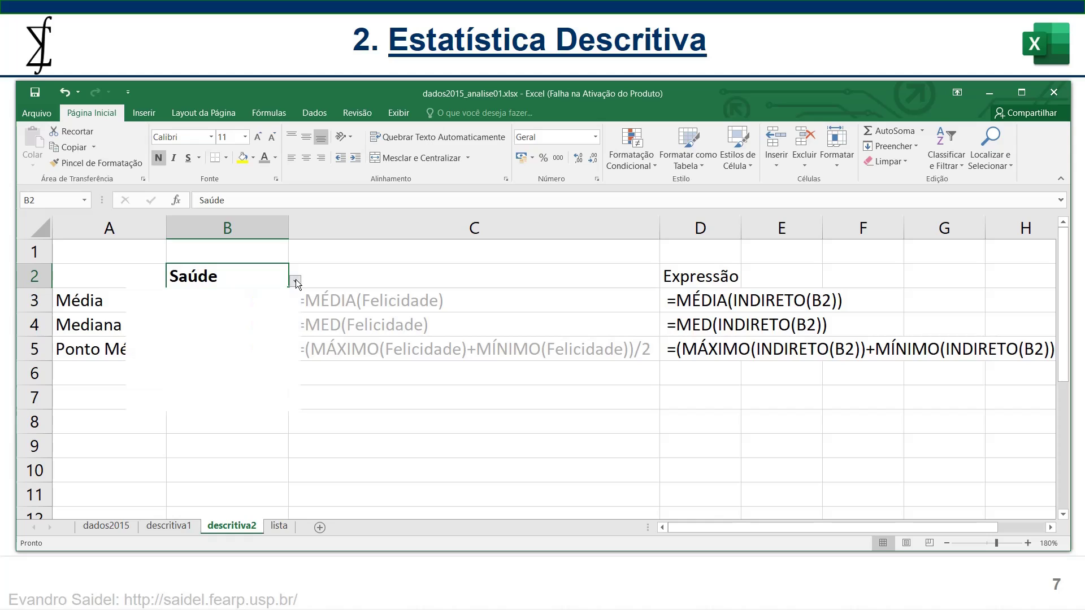
click(183, 349)
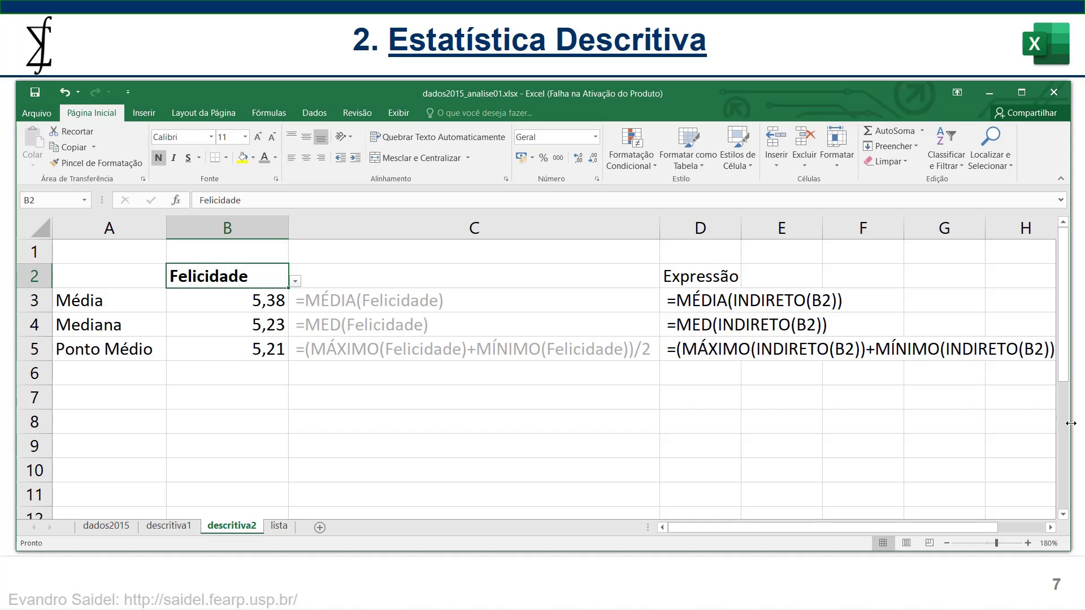
Step: Widen the workbook window slightly, fine-tune column C's width and set the zoom to 170% so the D5 expression fits
drag(1070, 423, 1078, 423)
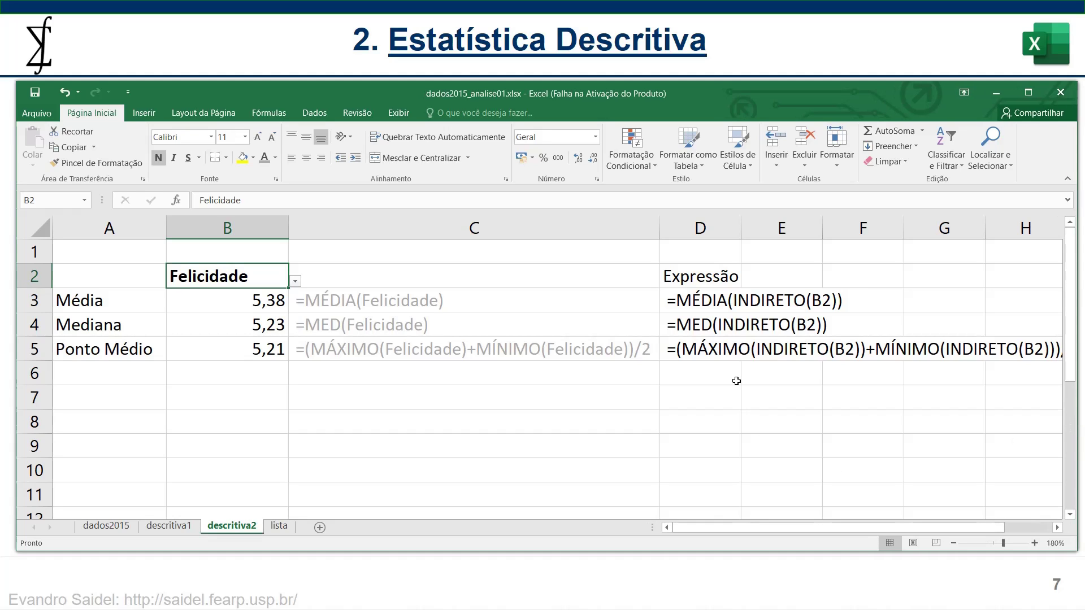
drag(659, 228, 652, 229)
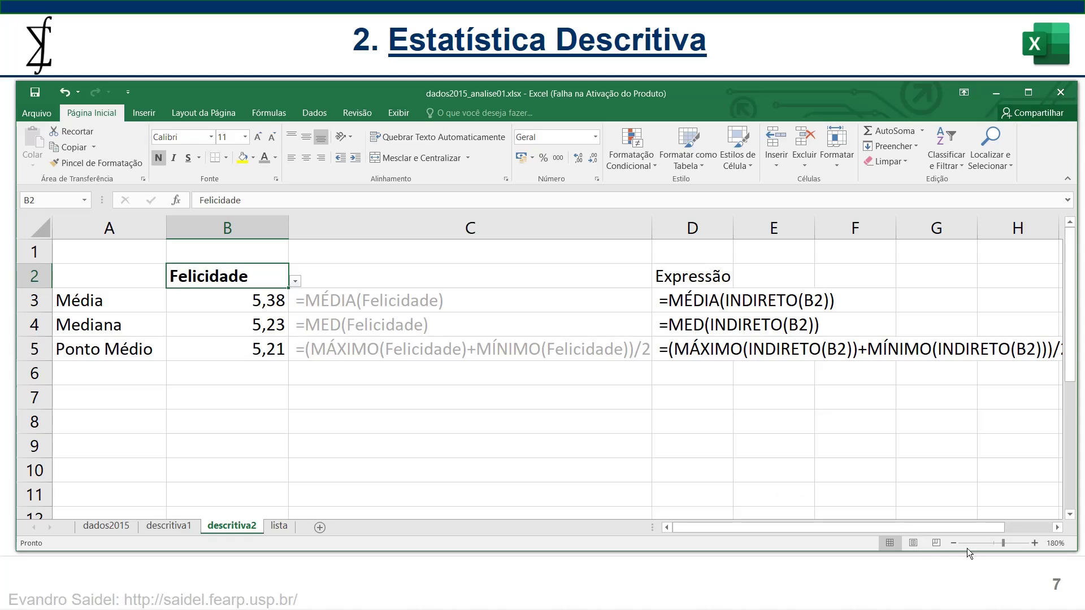
click(953, 542)
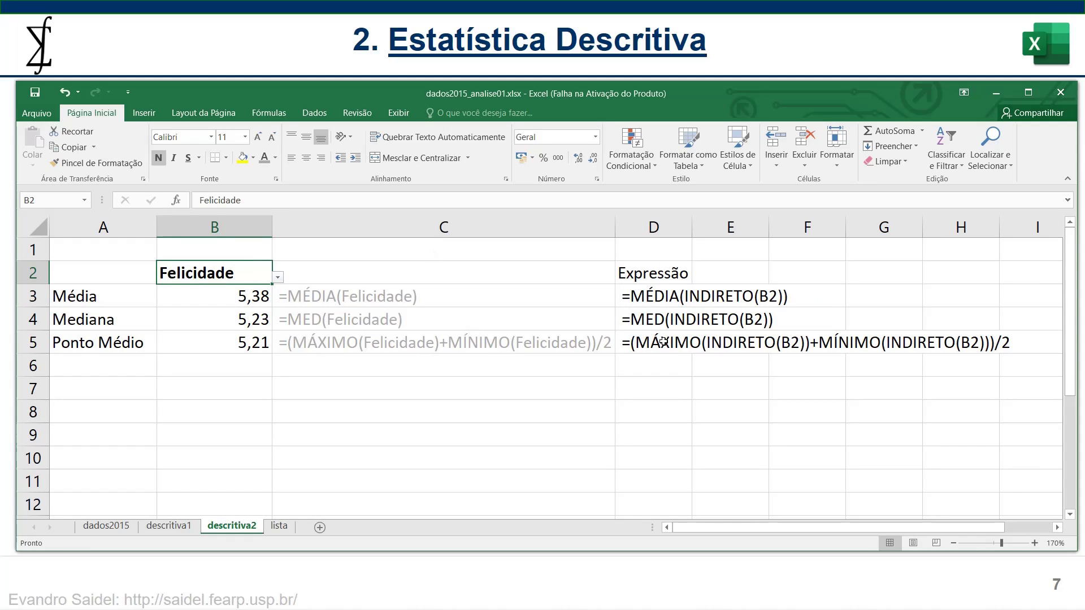
drag(614, 226, 620, 226)
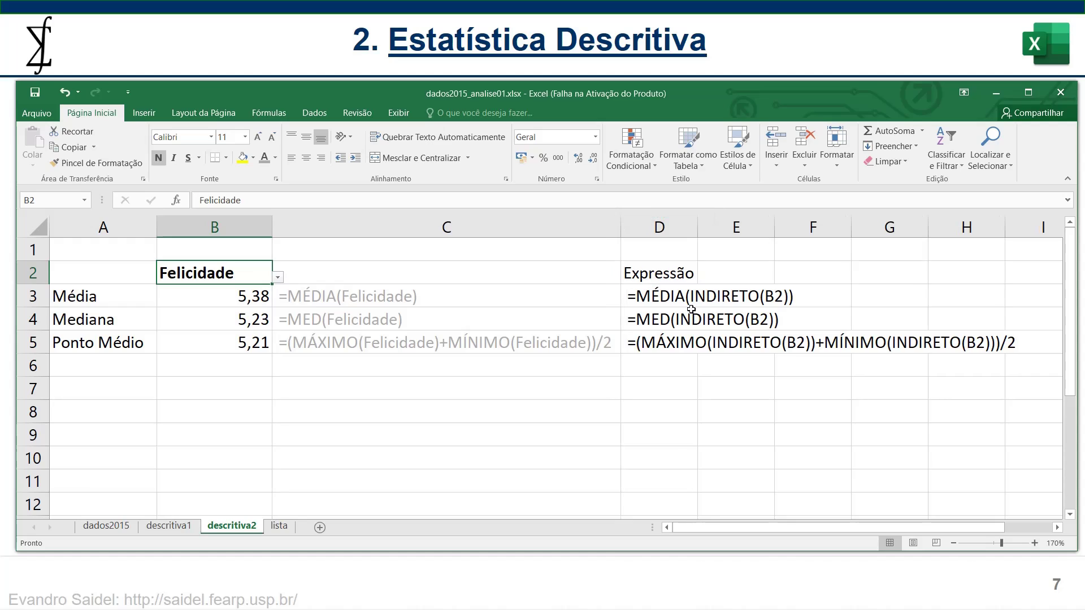
click(364, 299)
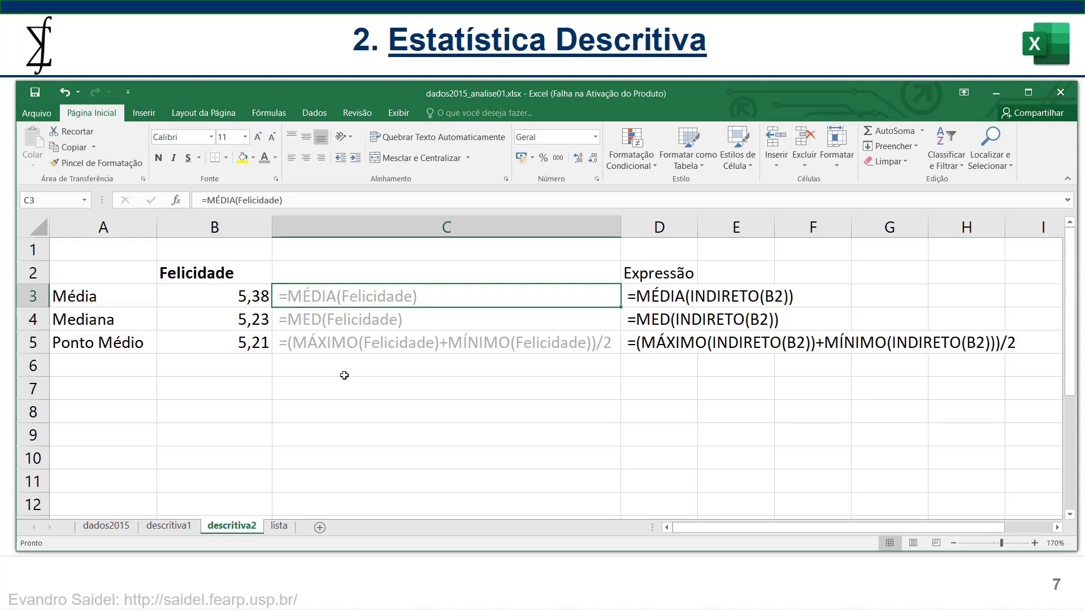
key(Down)
key(Down)
key(Down)
key(Down)
key(Down)
key(Down)
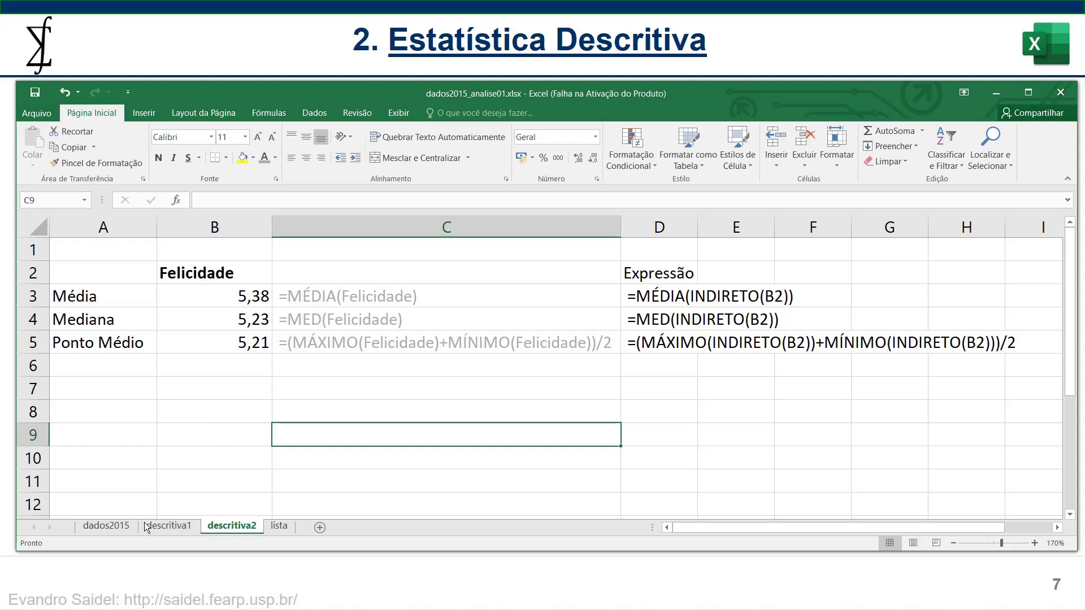
Step: Examine the País and Região columns of the dados2015 sheet, including the Western Europe and North America entries
click(106, 526)
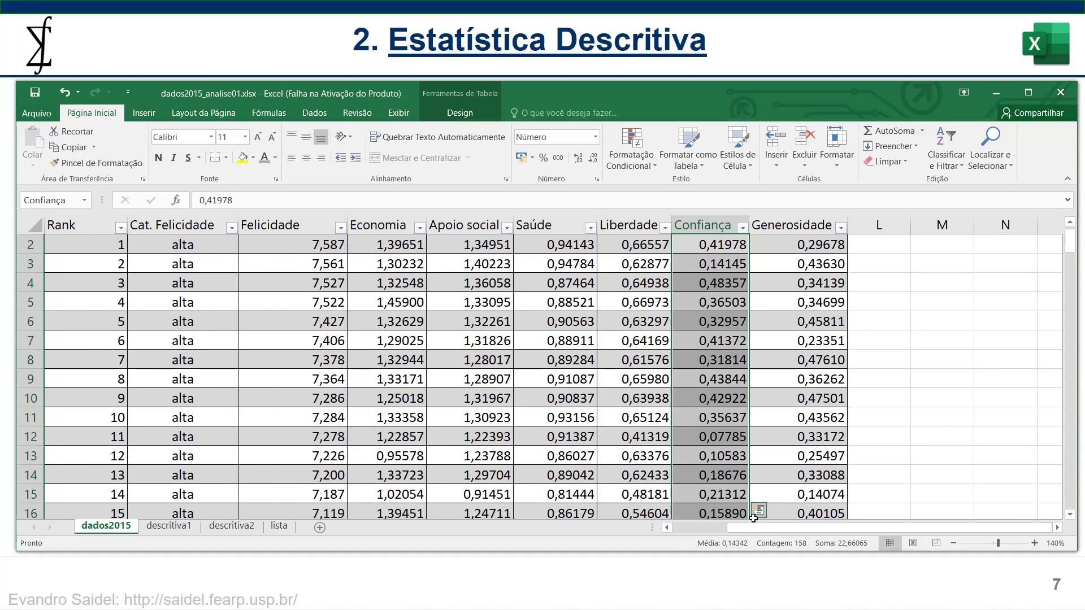
drag(752, 527, 673, 533)
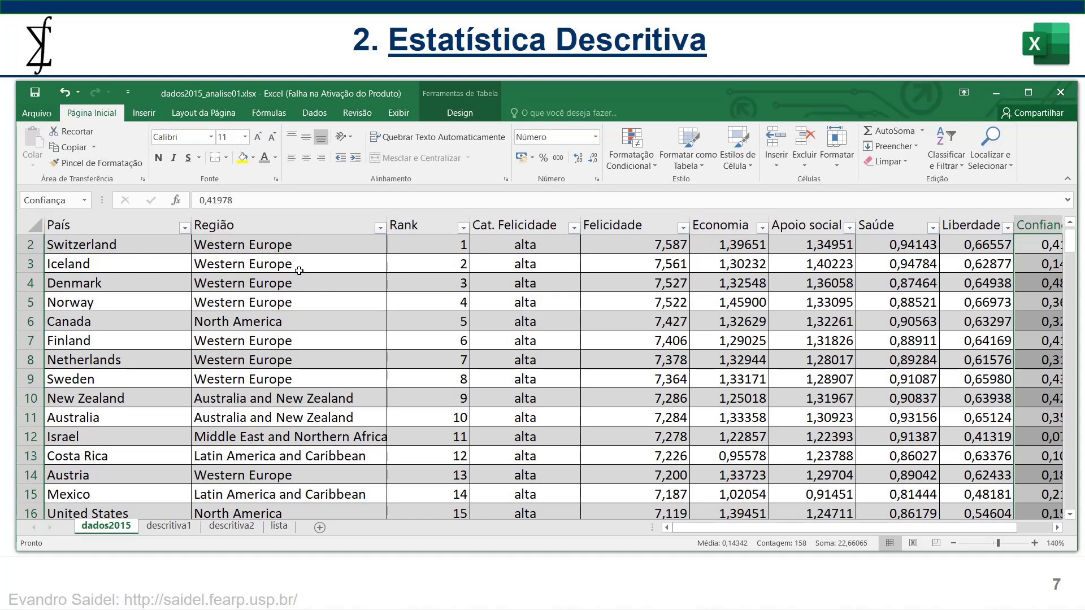
scroll(298, 270, up, 1)
click(128, 269)
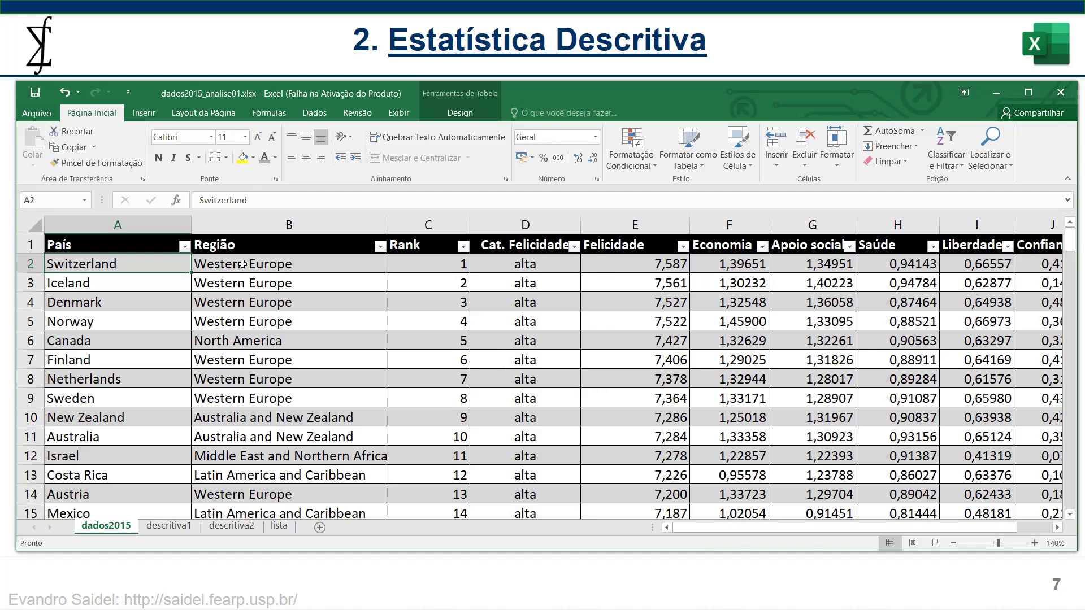
click(242, 265)
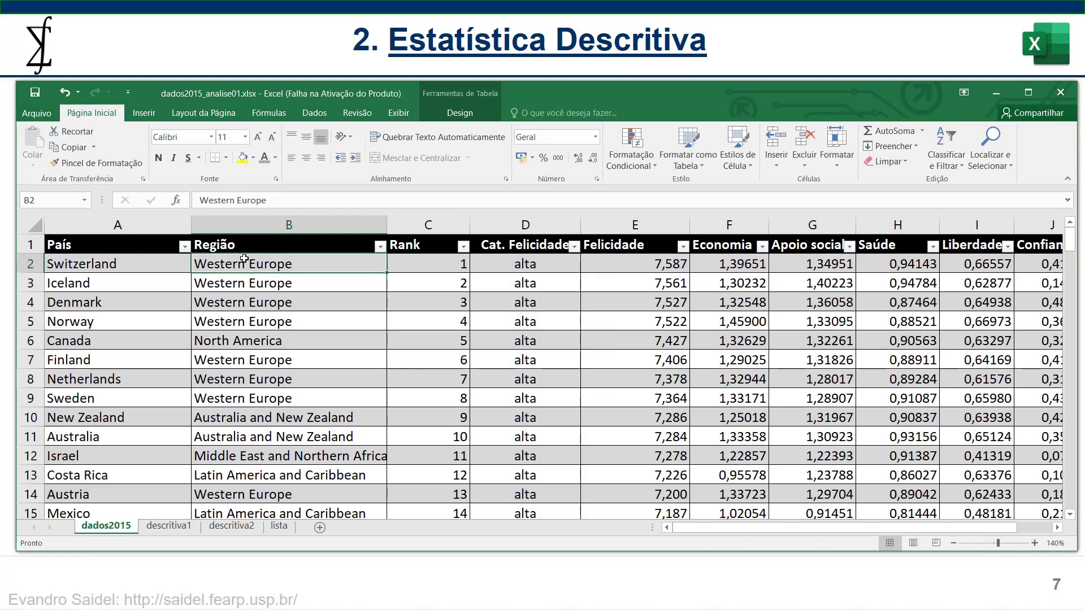
drag(244, 260, 259, 329)
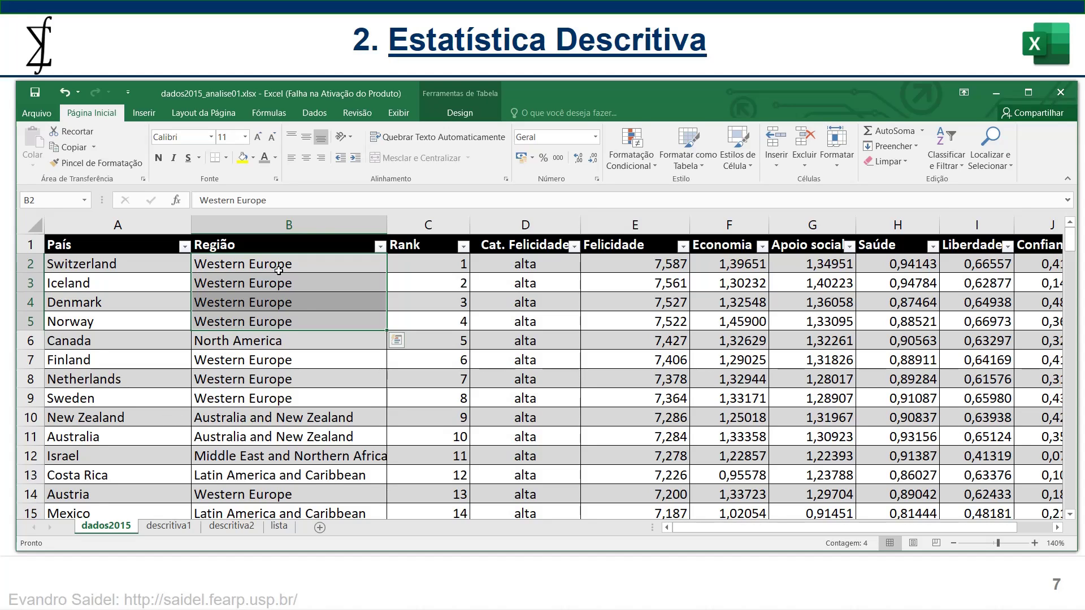
click(226, 341)
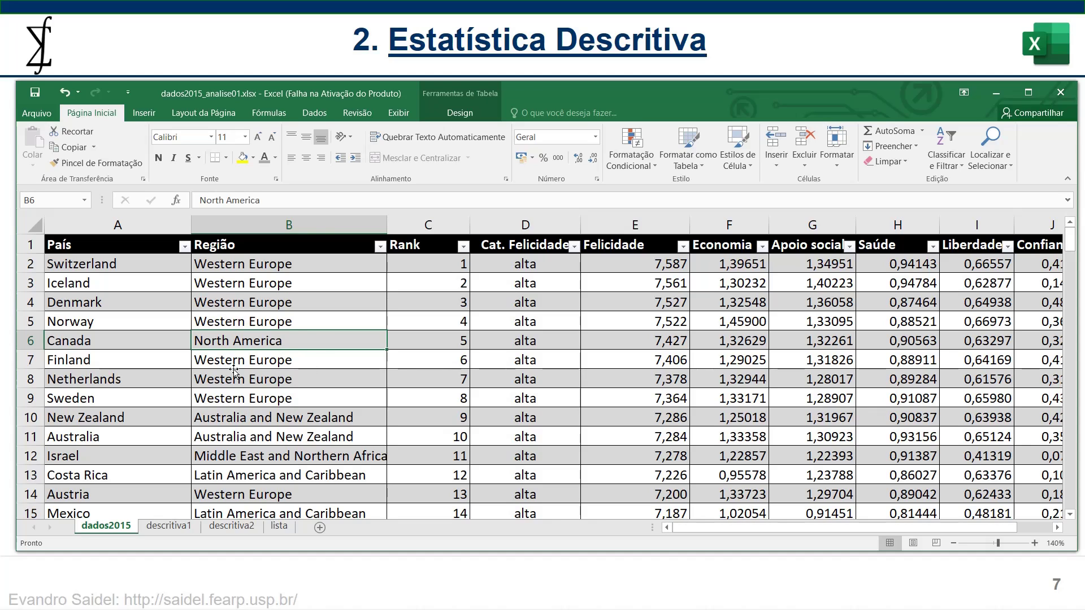
Step: Enter the heading Felicidade in B7 of the descritiva2 sheet, below the summary statistics
click(228, 526)
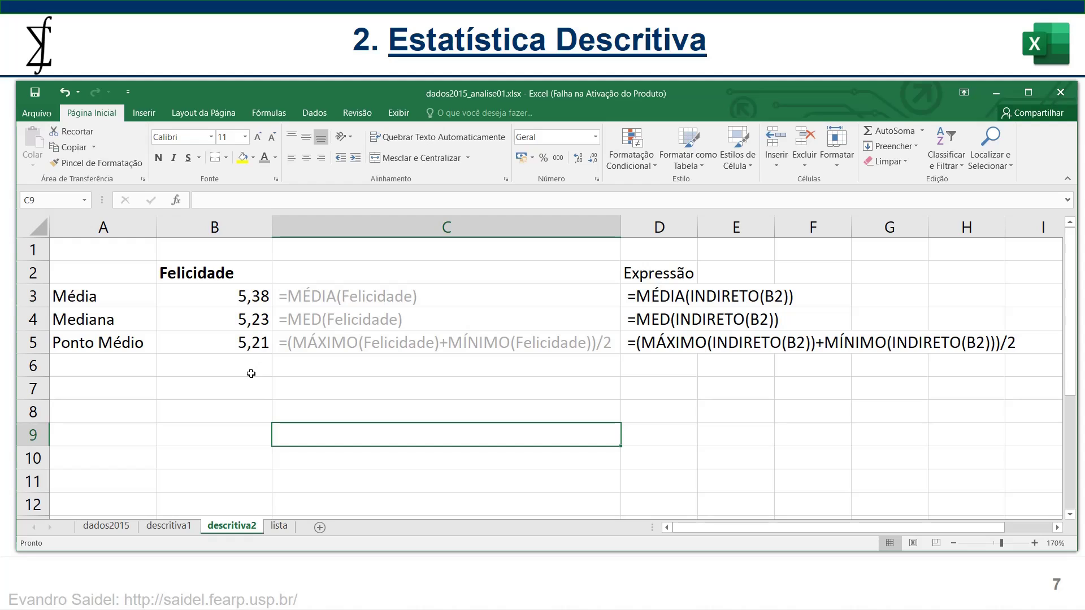
scroll(251, 374, down, 1)
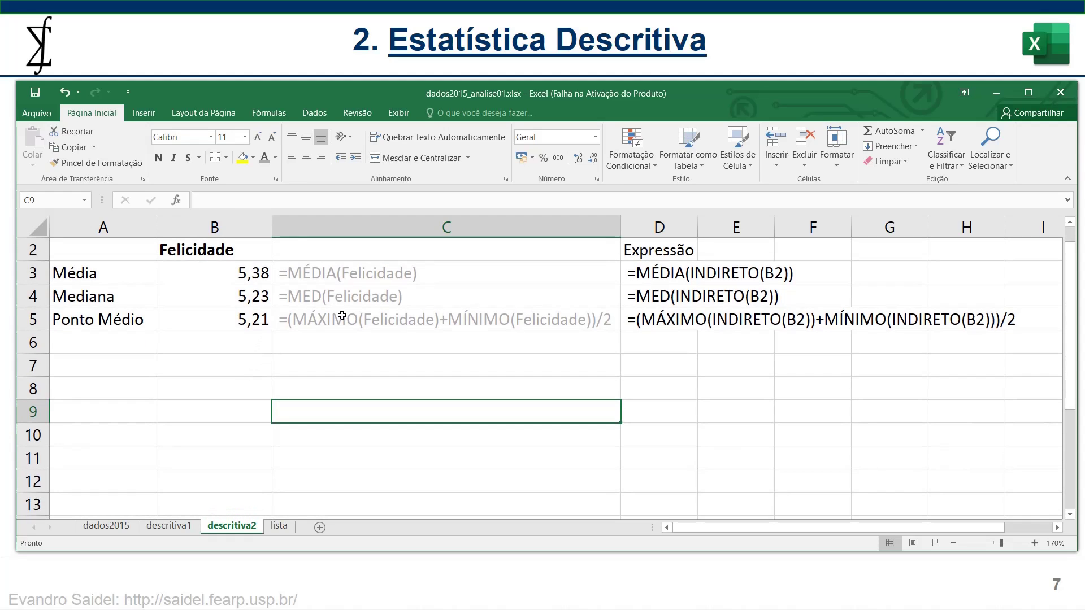
scroll(223, 344, down, 1)
scroll(153, 339, up, 1)
click(199, 364)
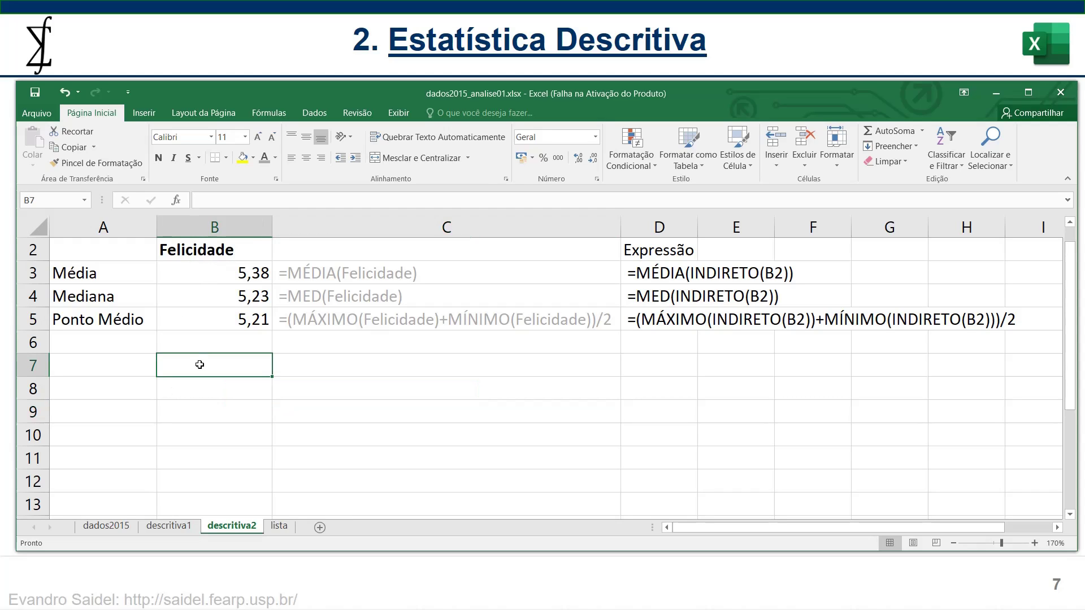
text(Felicidade)
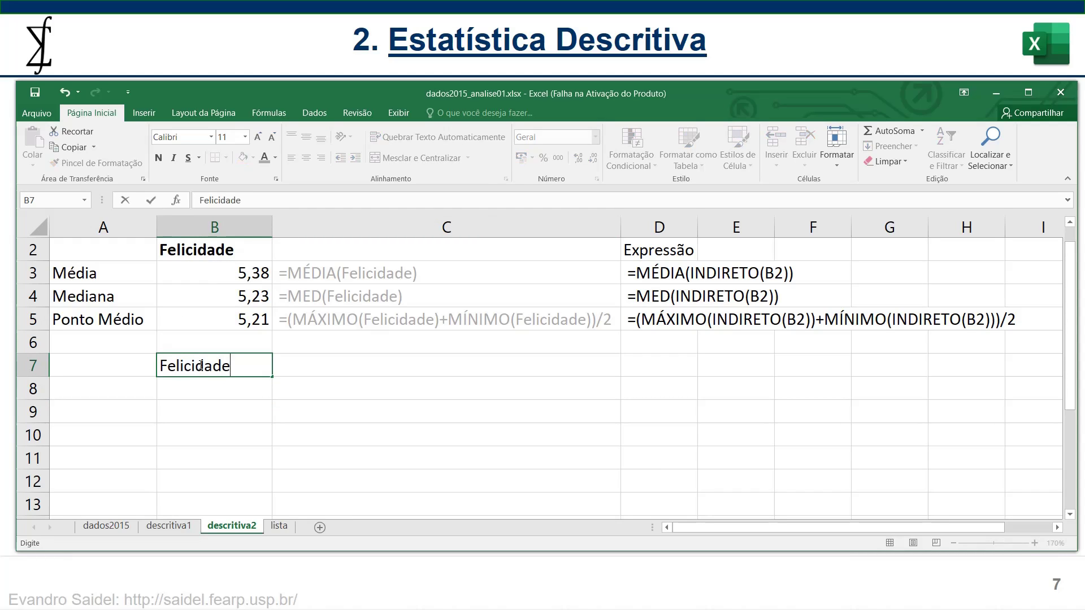
key(Return)
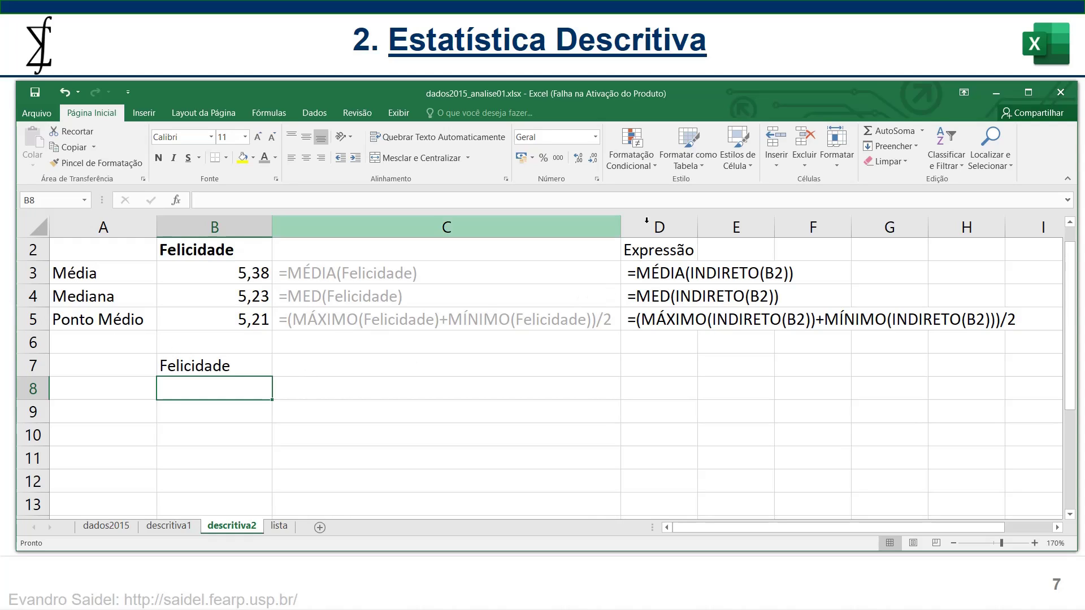
Step: Narrow column C to less than half its width and select the Felicidade heading in B7
drag(620, 225, 416, 248)
click(339, 364)
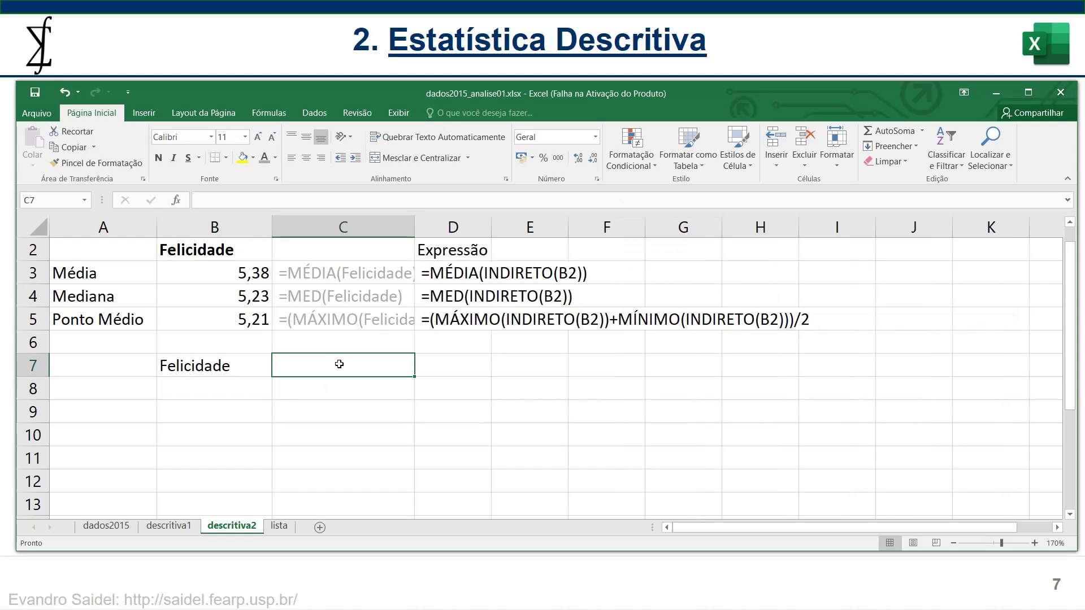
click(255, 365)
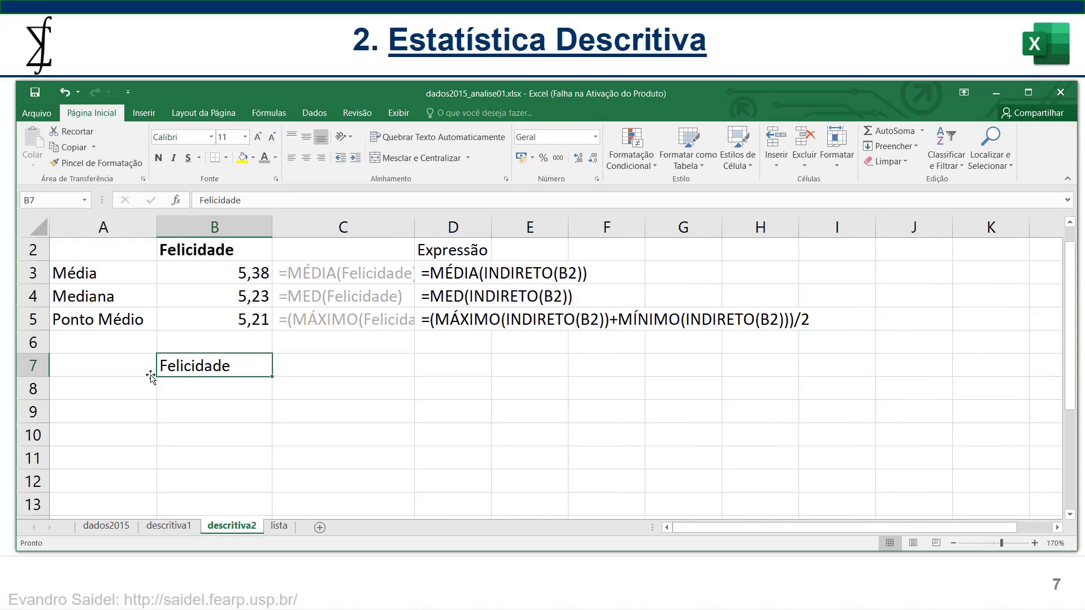
Step: Enter the heading Região in A7, beside the Felicidade heading
click(129, 370)
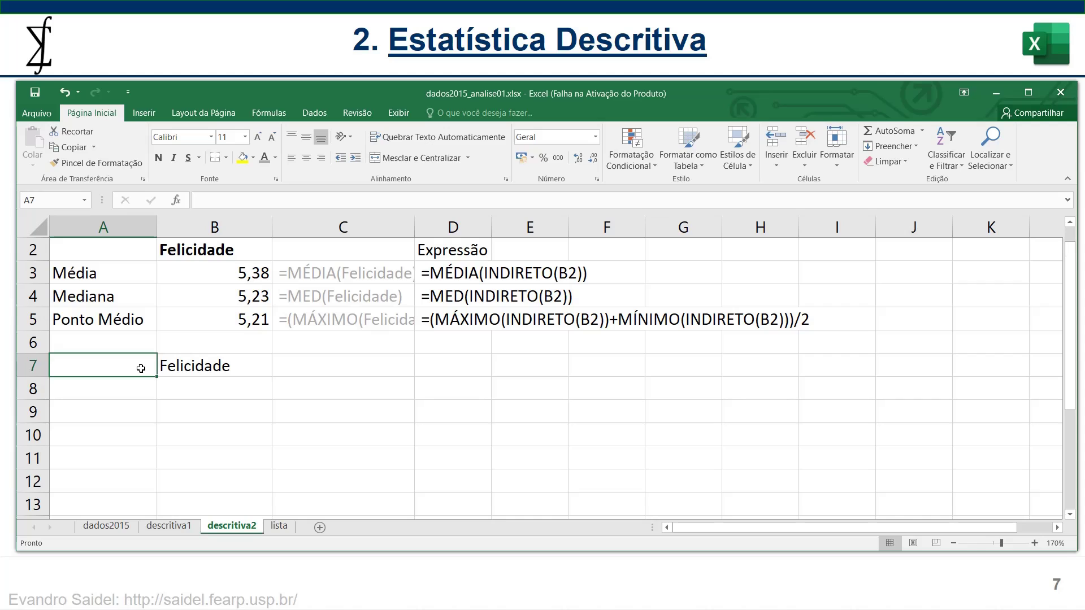
text(Região)
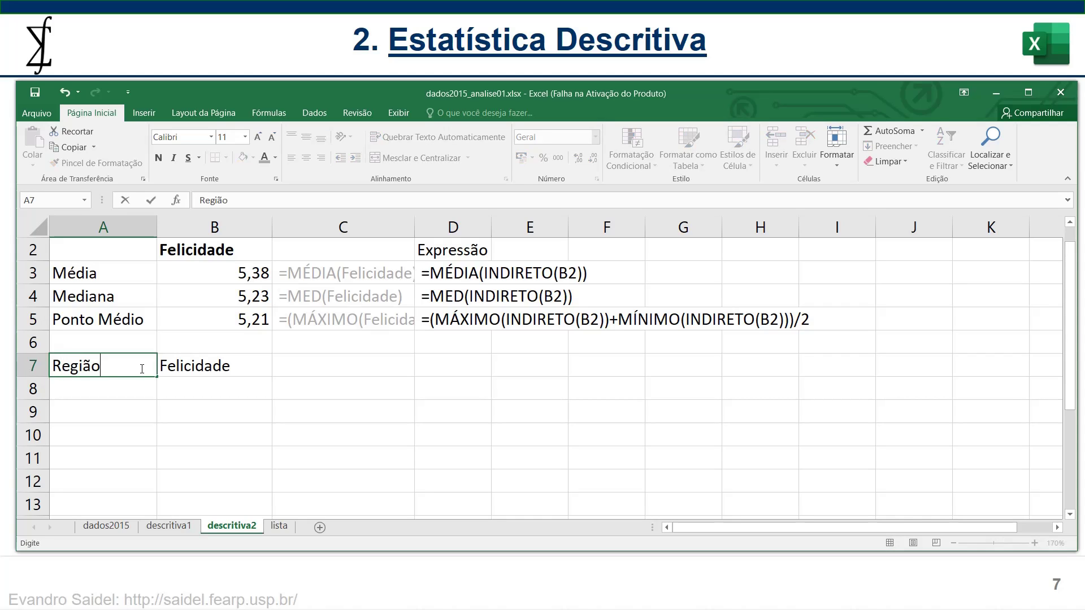
key(Return)
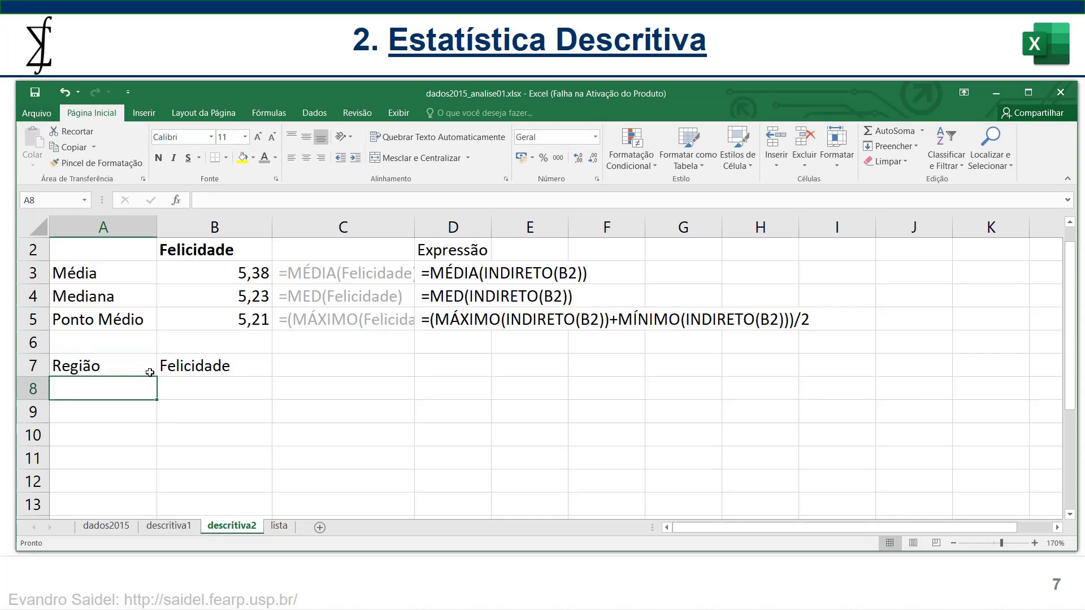
Step: Examine the list of distinct regions in the Região column's filter on the dados2015 sheet, leaving the filter unapplied
click(117, 531)
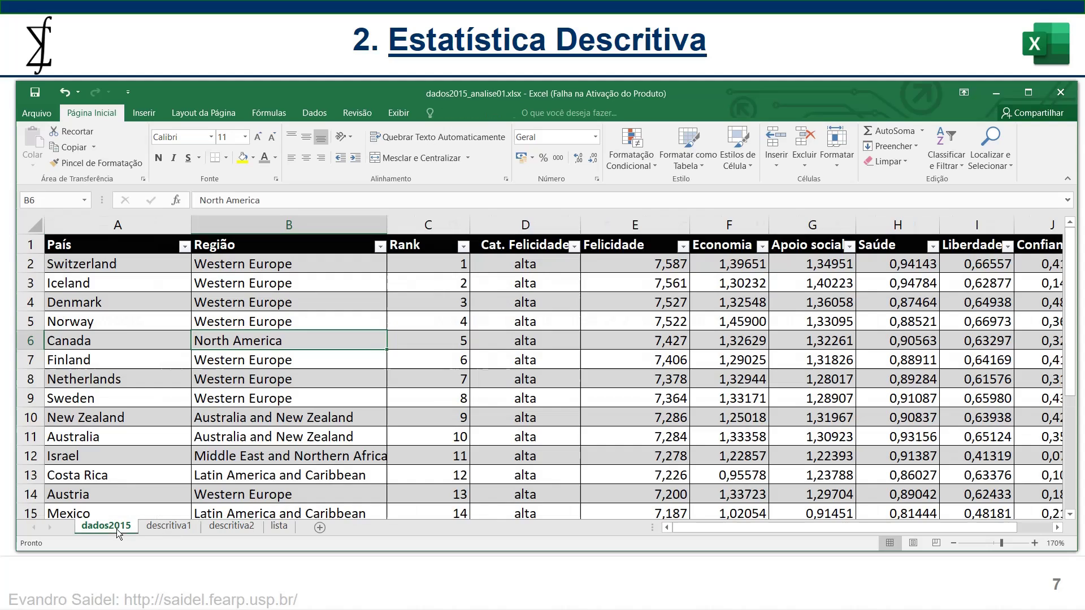
click(380, 247)
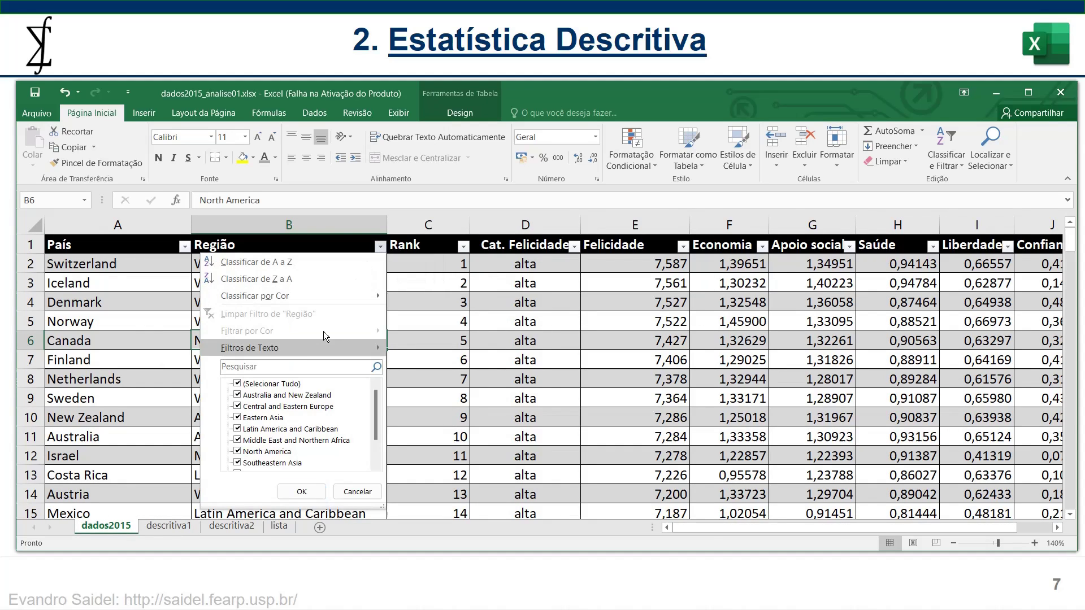
drag(375, 409, 374, 439)
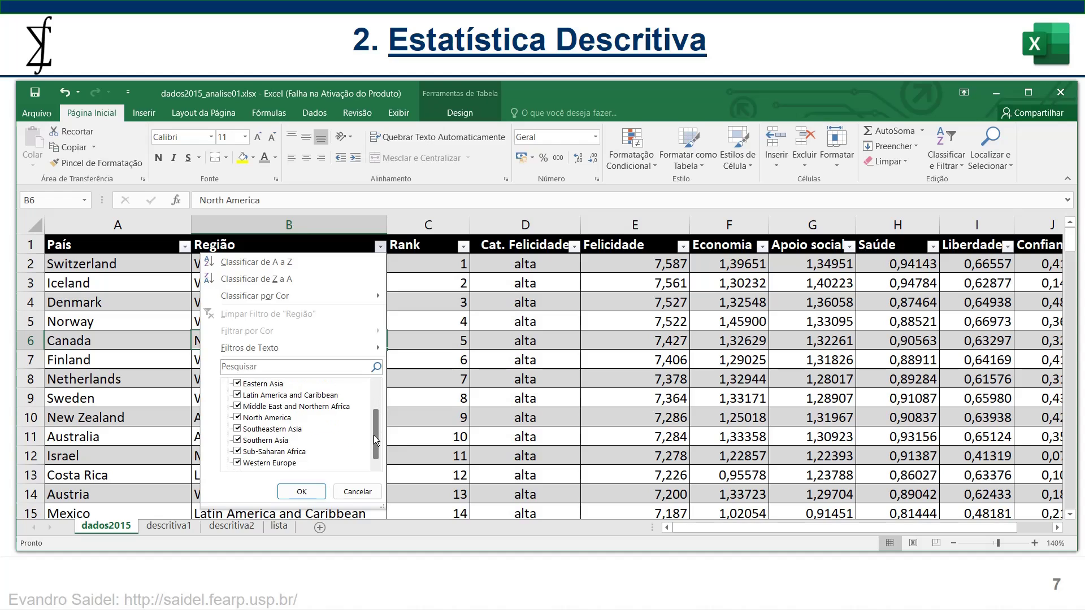
click(446, 342)
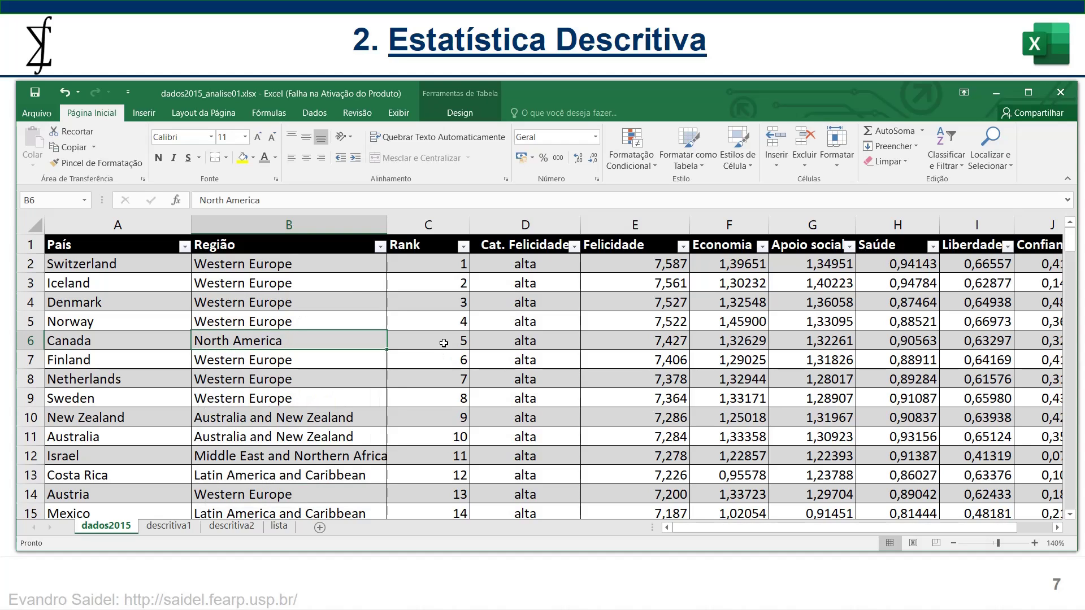
Step: Copy all Região entries from the dados2015 table and paste them as values into the descritiva2 sheet starting at C9
click(342, 267)
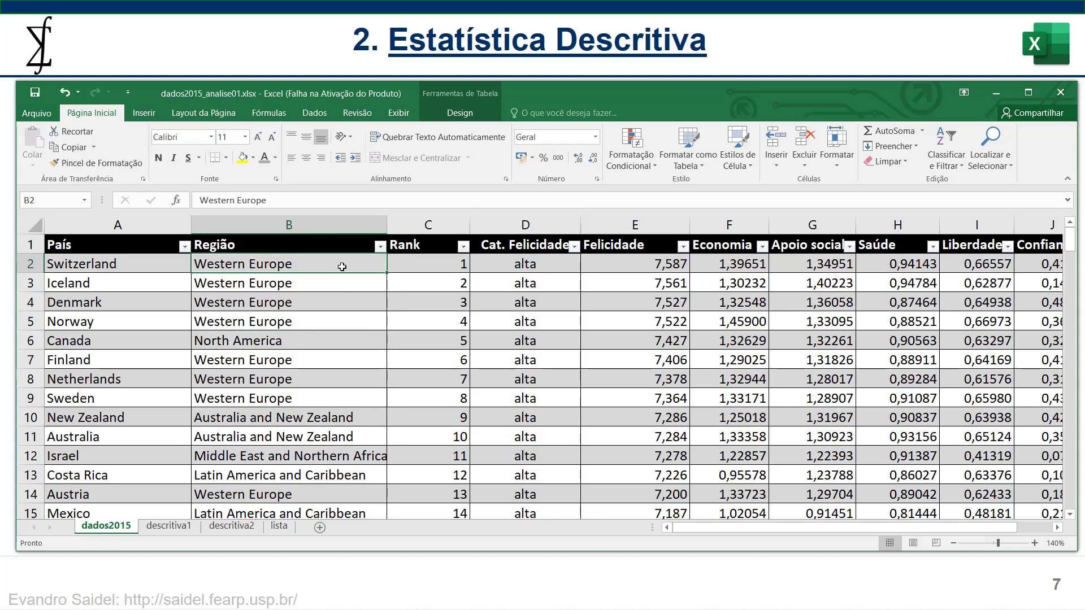
key(ctrl+shift+Down)
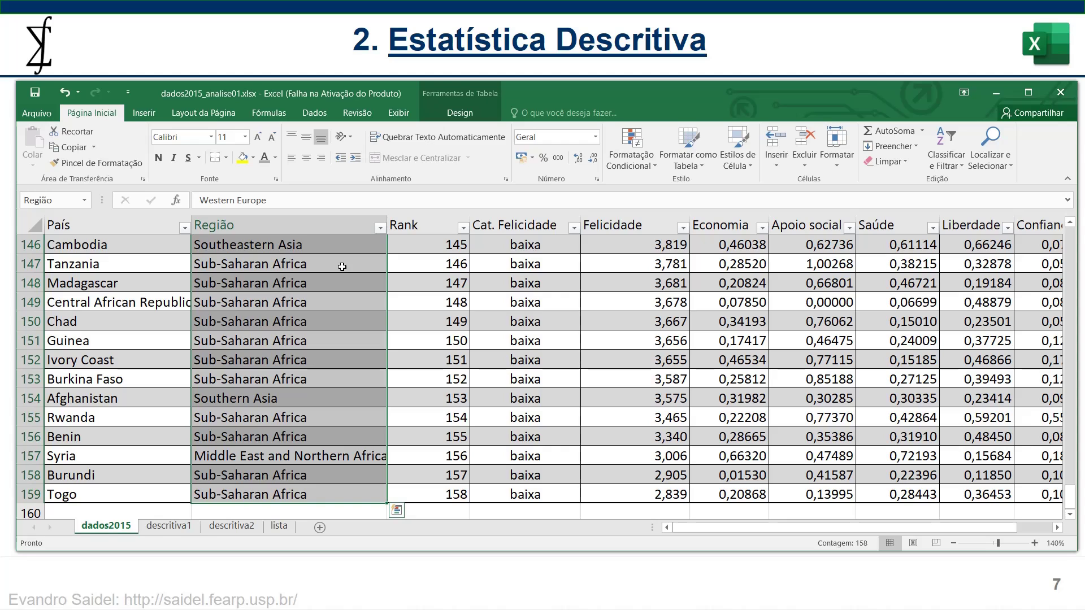
key(ctrl+c)
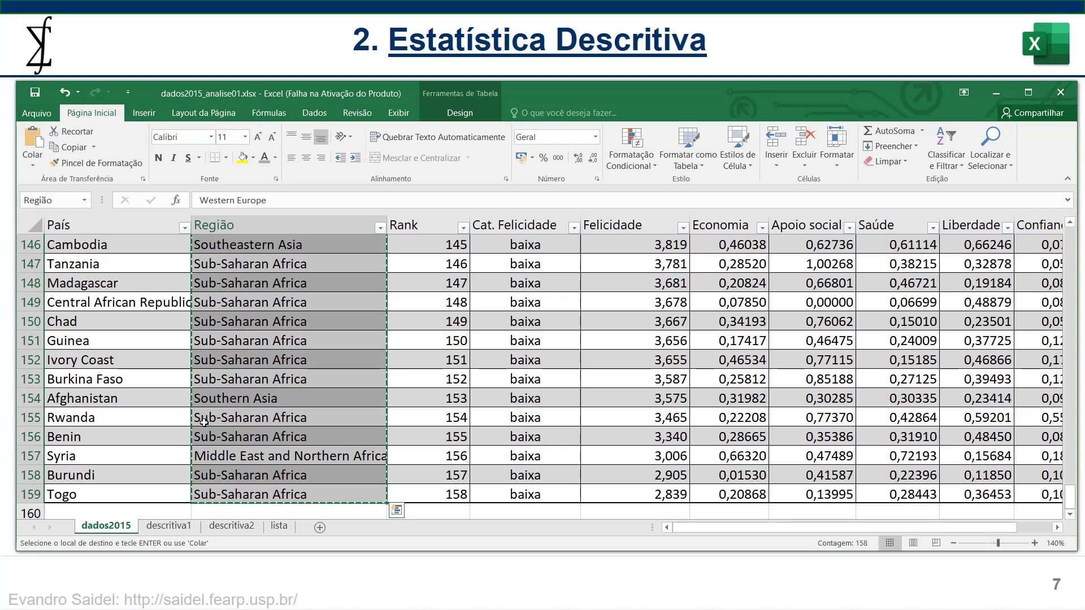
click(251, 528)
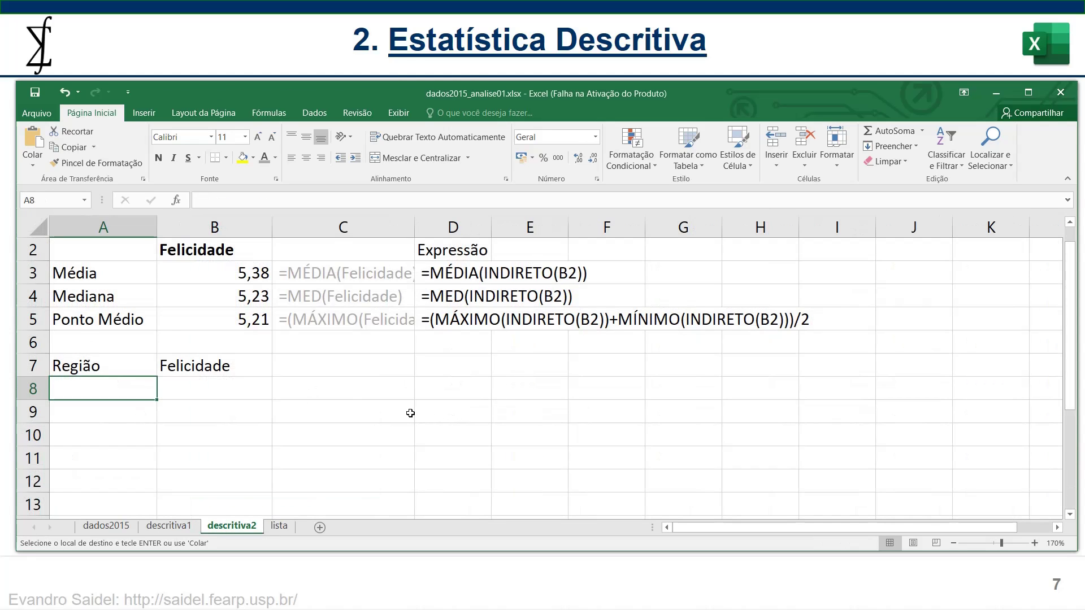
scroll(409, 414, down, 1)
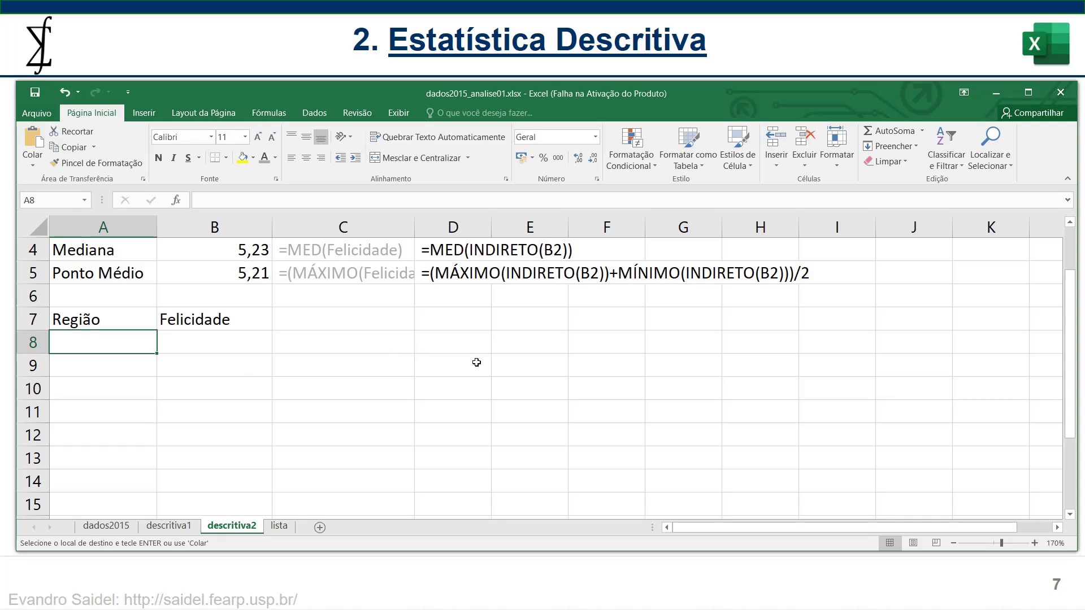
click(322, 362)
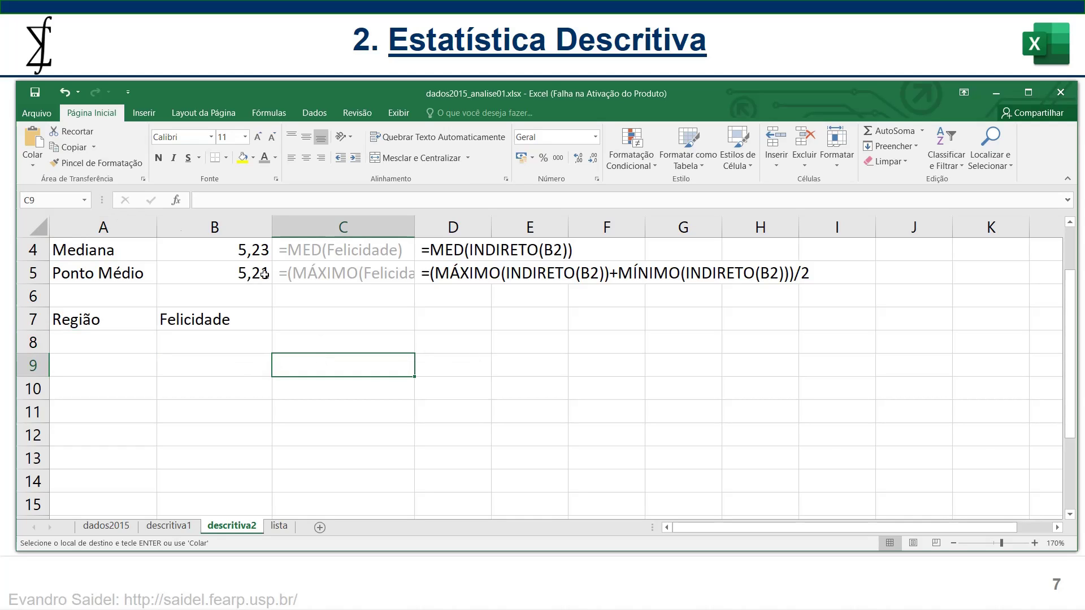
click(32, 165)
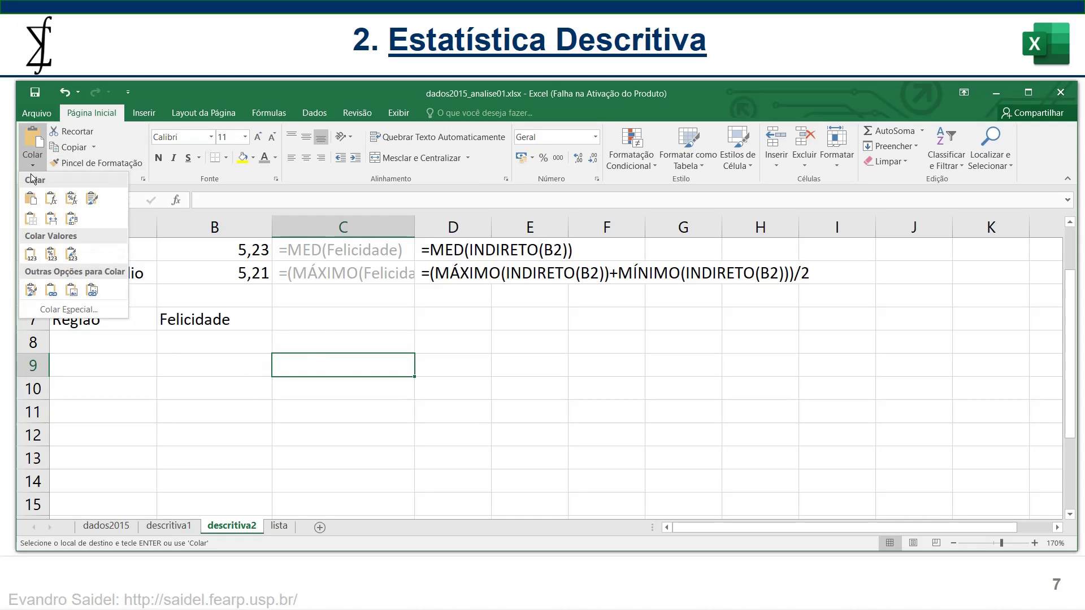
click(31, 253)
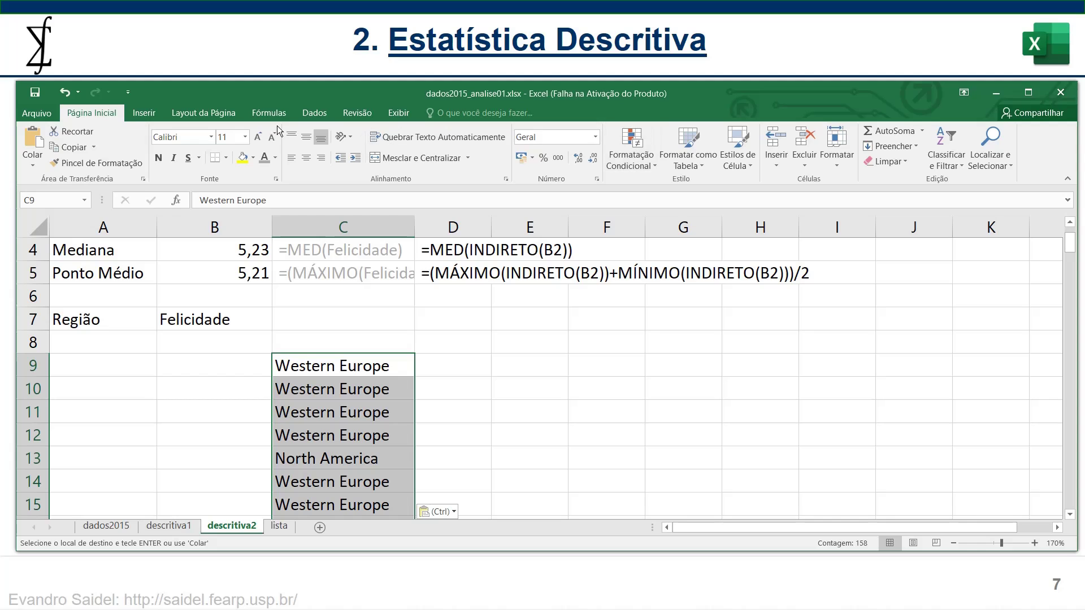
Step: Remove the duplicates from the pasted region list in column C and move the remaining list to start at A8
click(314, 113)
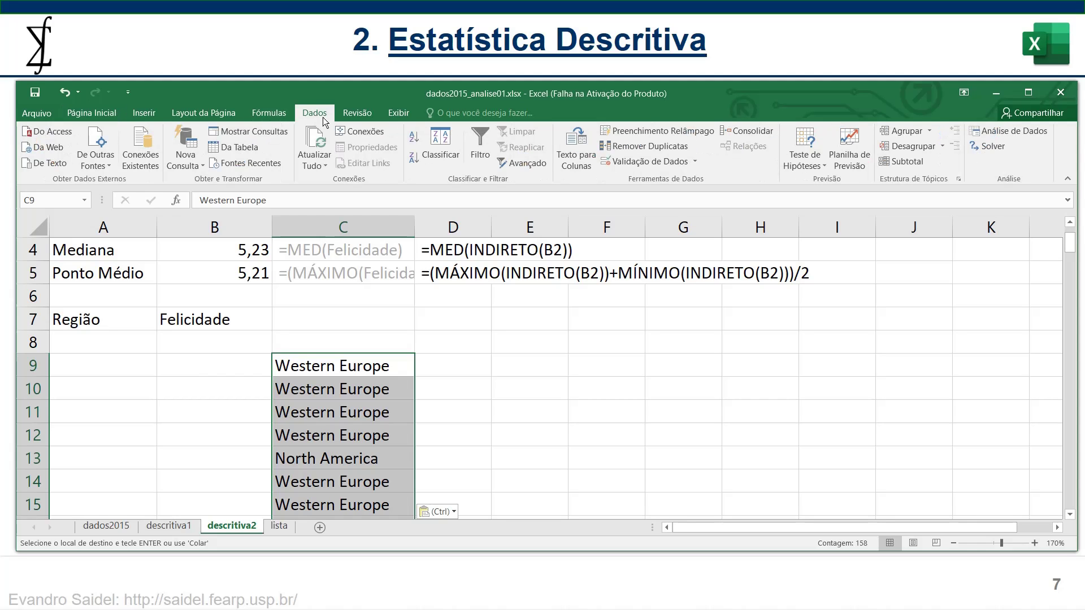
click(682, 148)
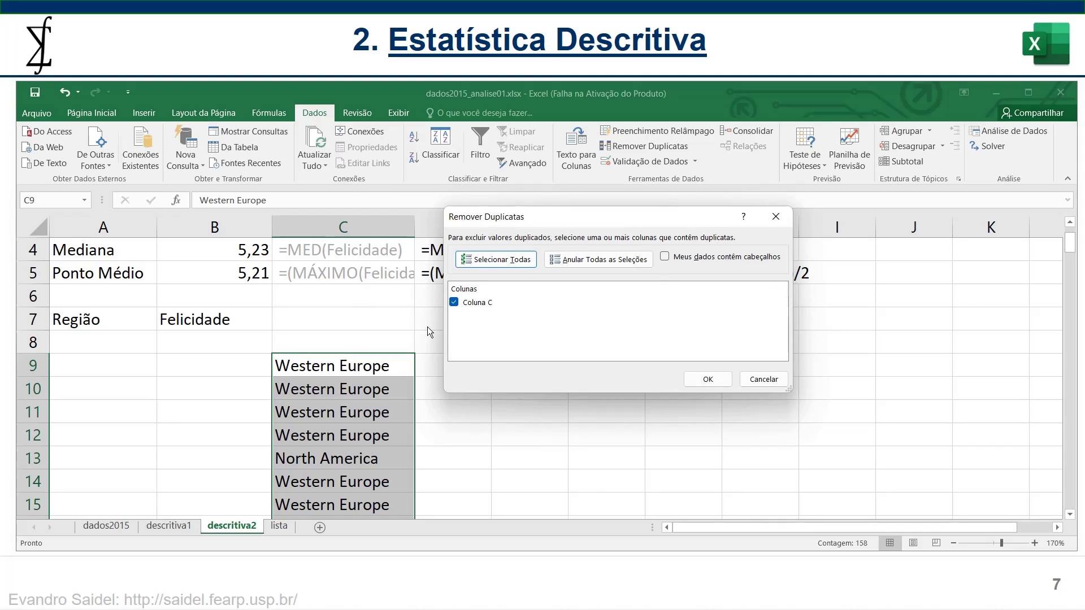
click(709, 378)
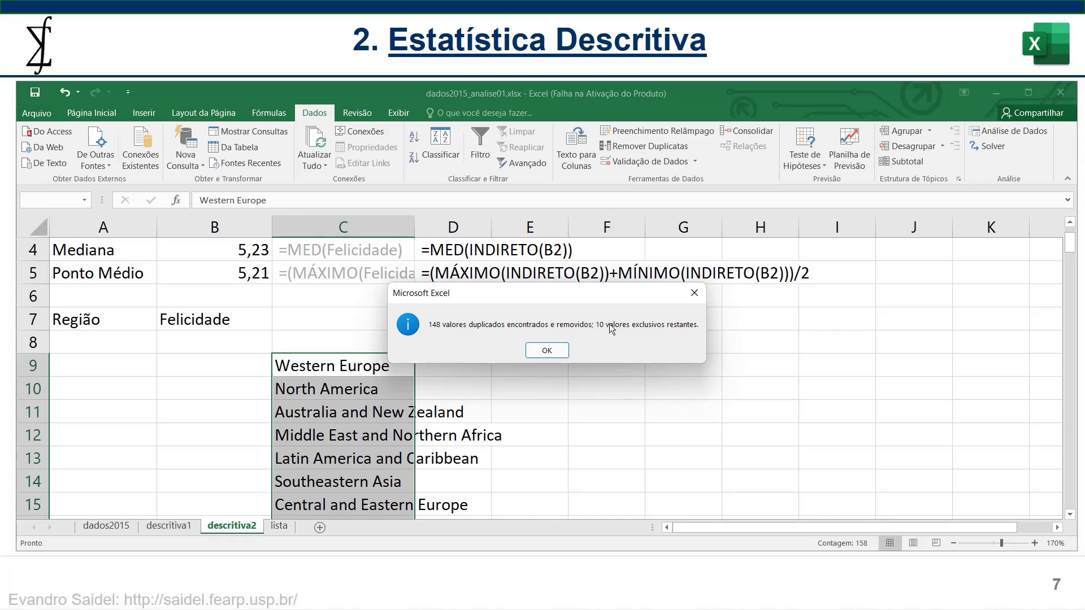
click(546, 350)
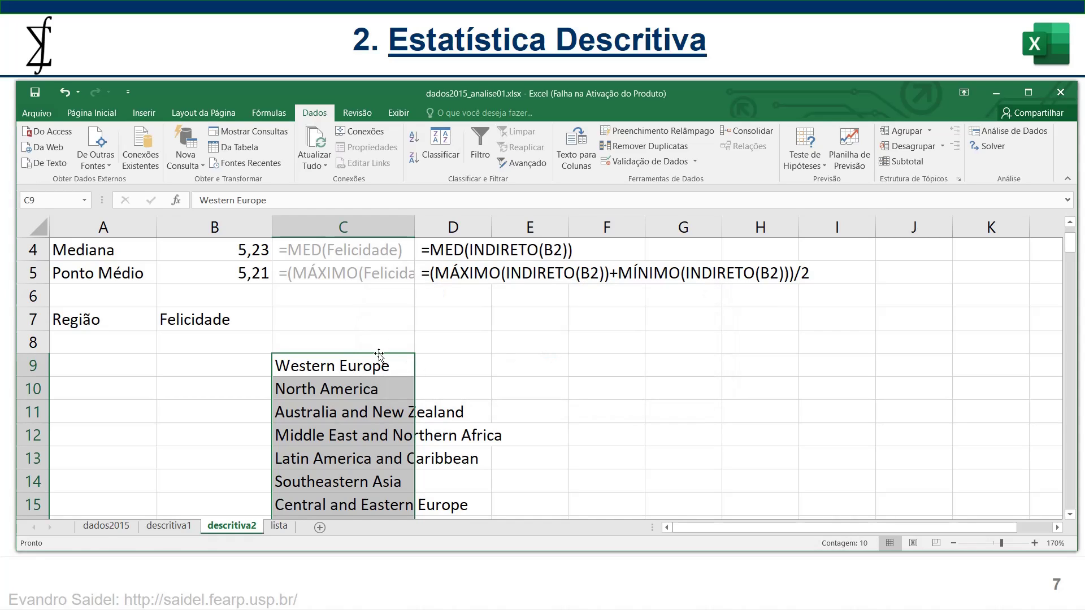
drag(380, 353, 90, 345)
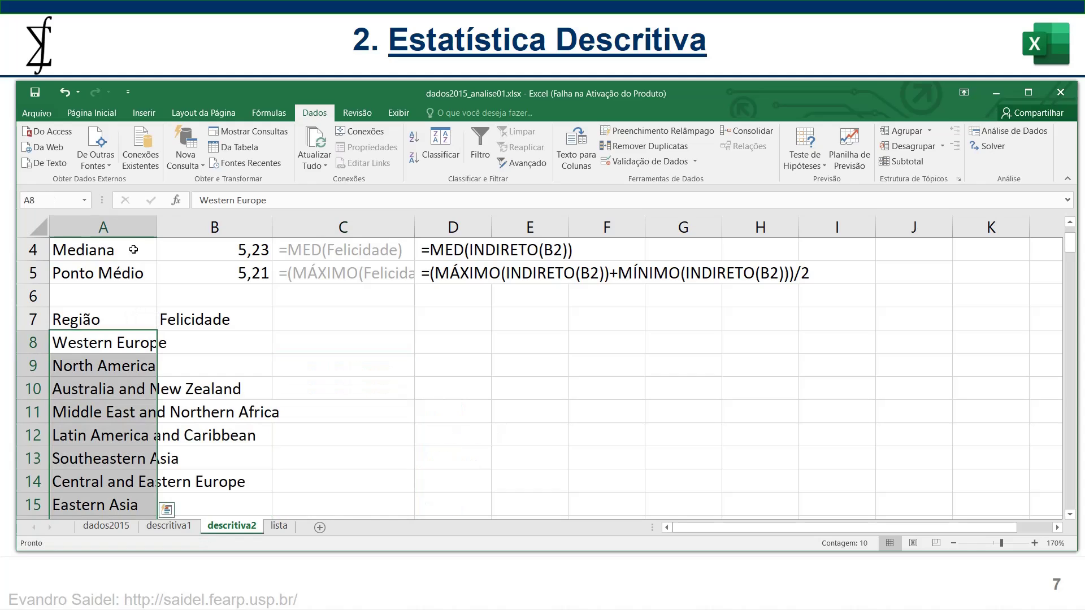
Step: Fit column A's width to the region names and make the Região and Felicidade headings bold
double_click(157, 229)
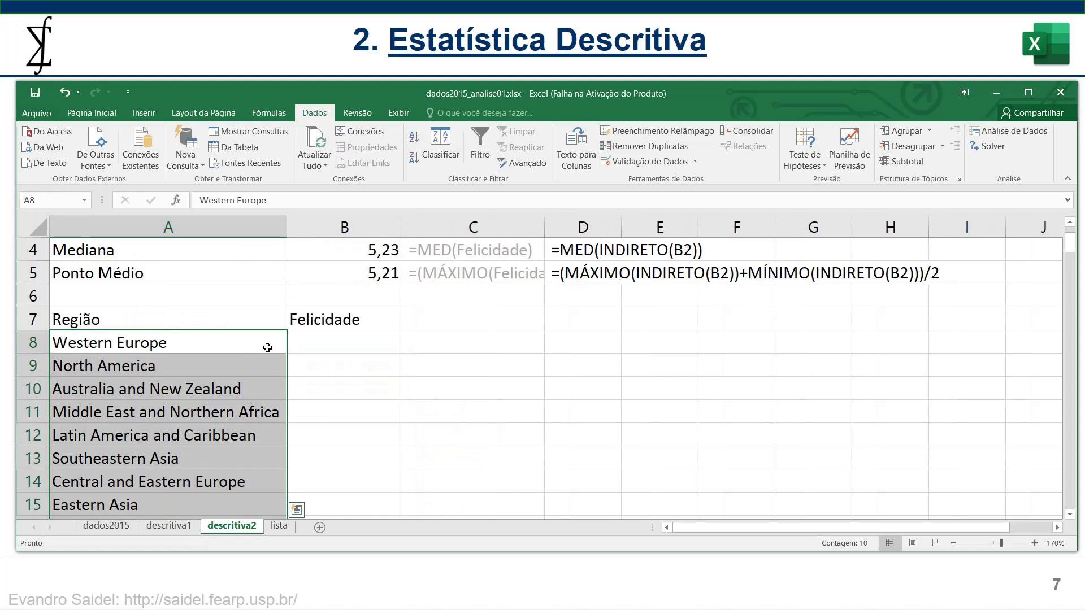
drag(181, 320, 325, 319)
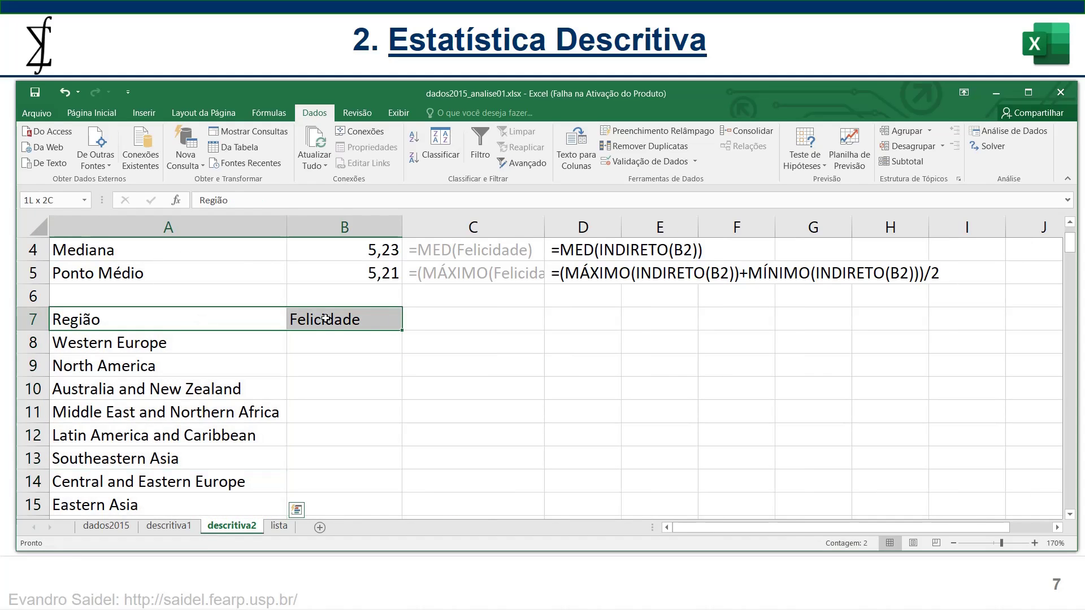
click(92, 112)
click(157, 159)
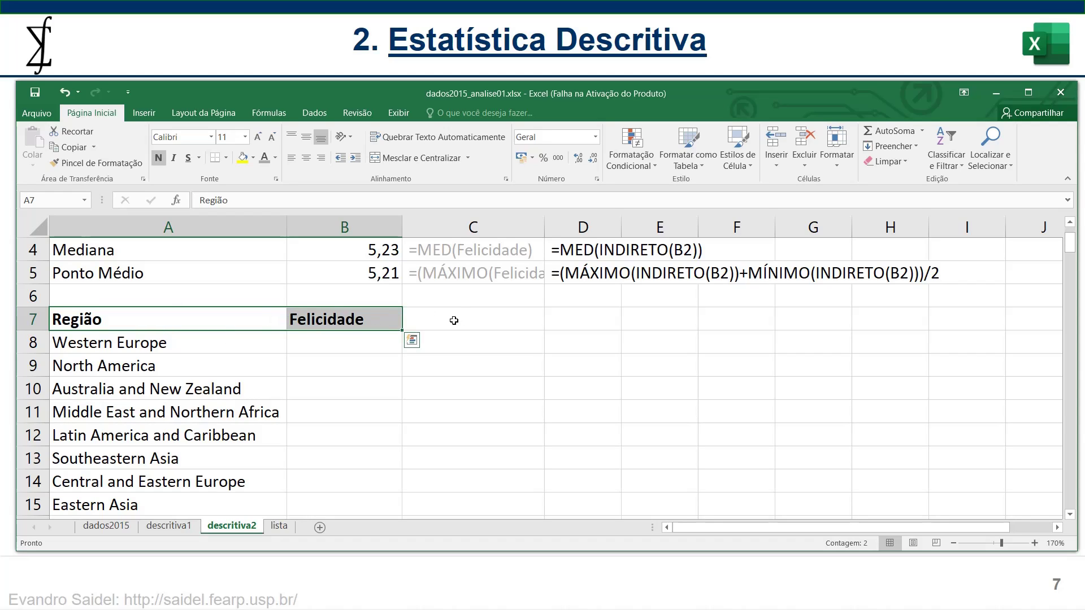
Step: Move the region table down one row to start at A8 and place its Felicidade heading in B7
drag(274, 314, 344, 527)
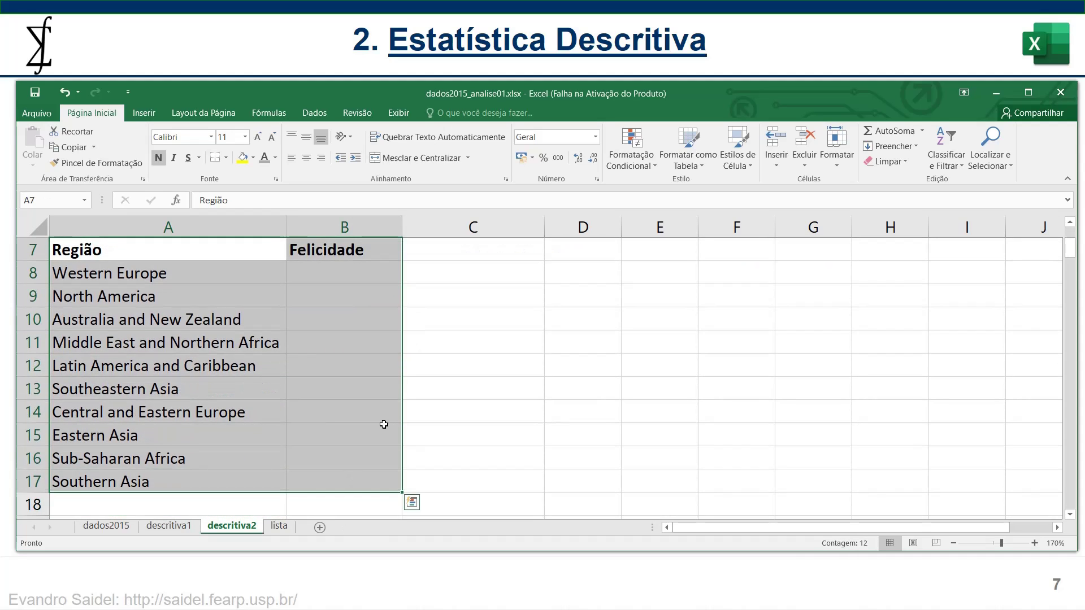
scroll(367, 384, up, 2)
drag(349, 326, 349, 350)
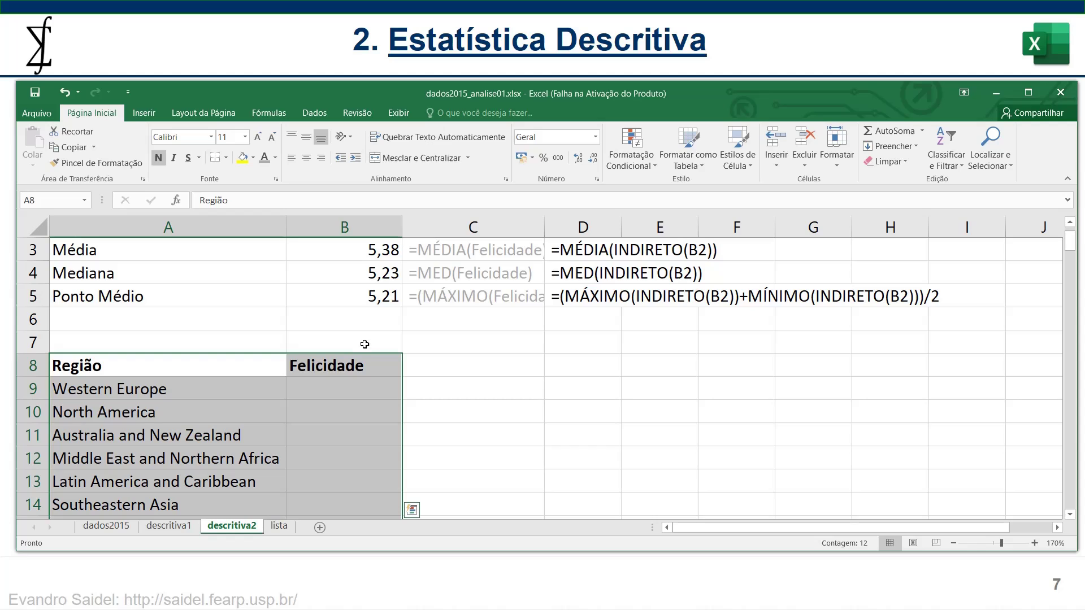
click(354, 365)
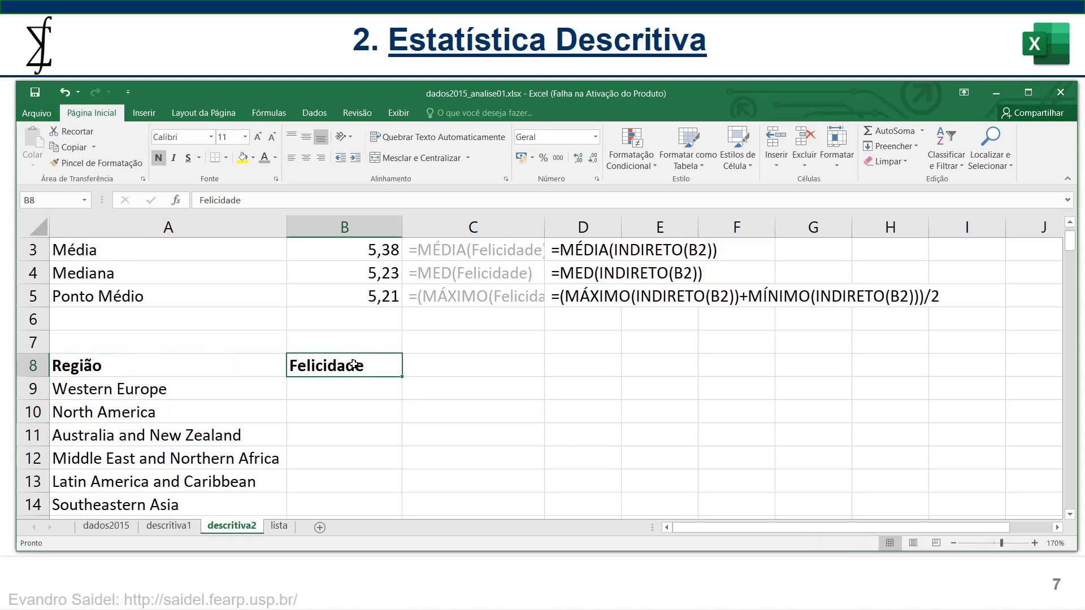
drag(368, 358, 362, 342)
Step: Enter the bold subheading Média in B8, under Felicidade
text(Média)
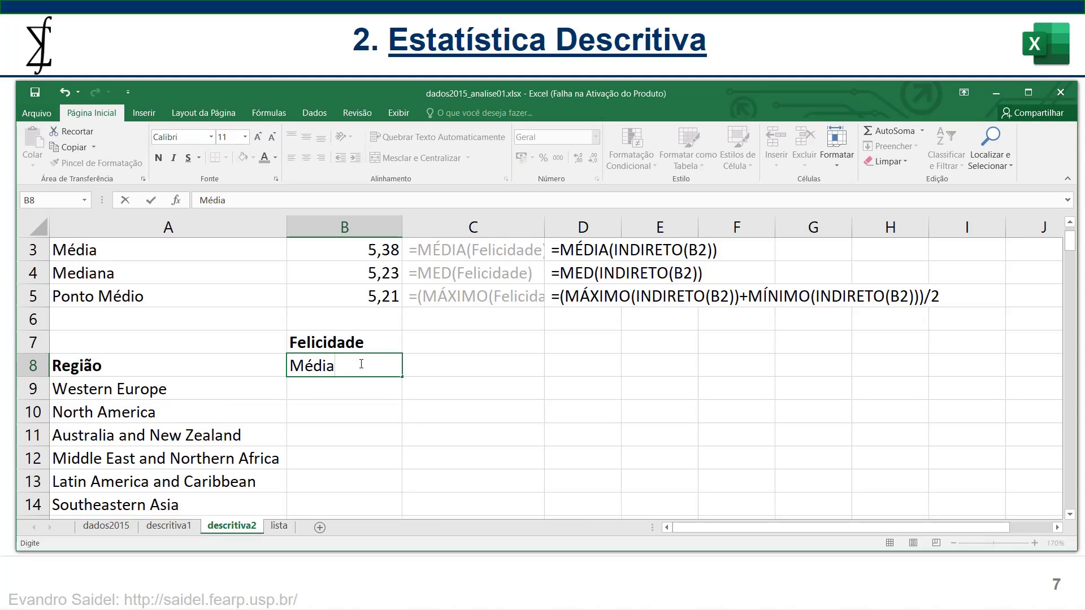
key(Return)
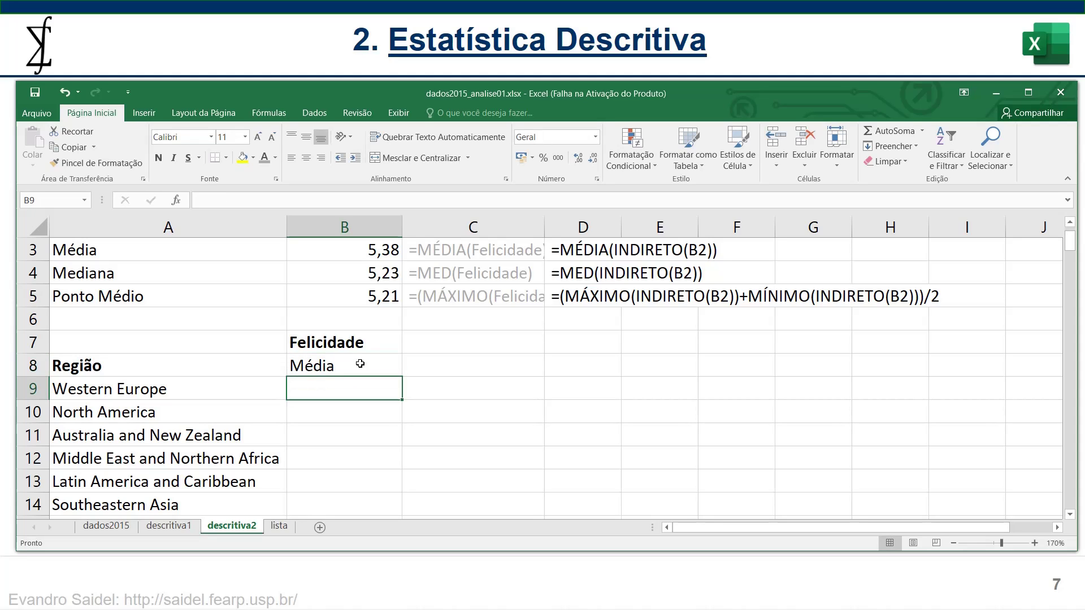
click(360, 364)
click(159, 157)
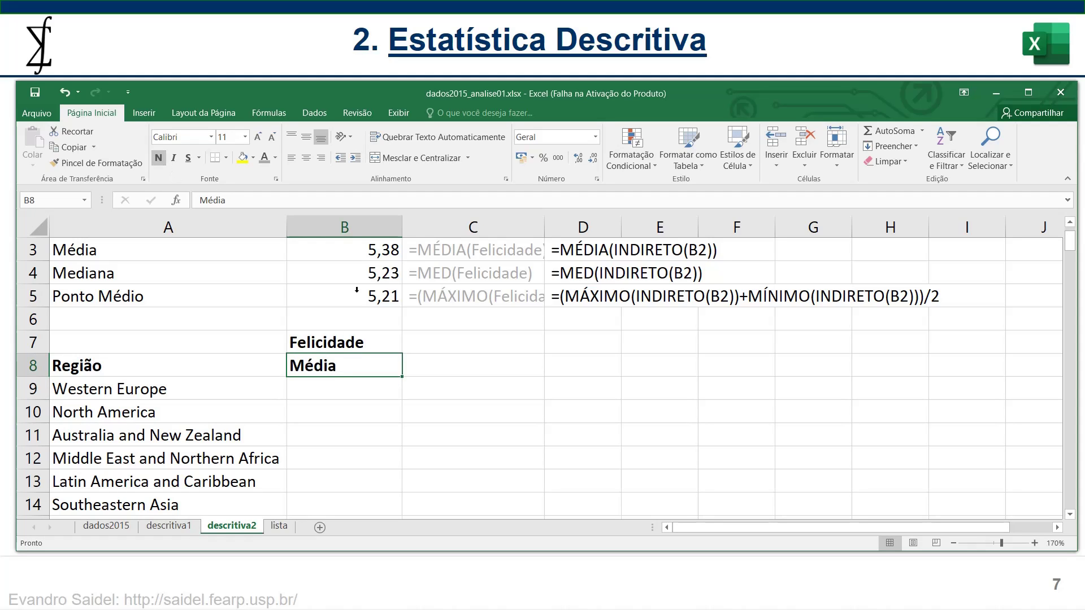
Step: Enter the formula =MÉDIASE(Região;A9;Felicidade) in B9 to average Felicidade for Western Europe
click(953, 543)
click(953, 543)
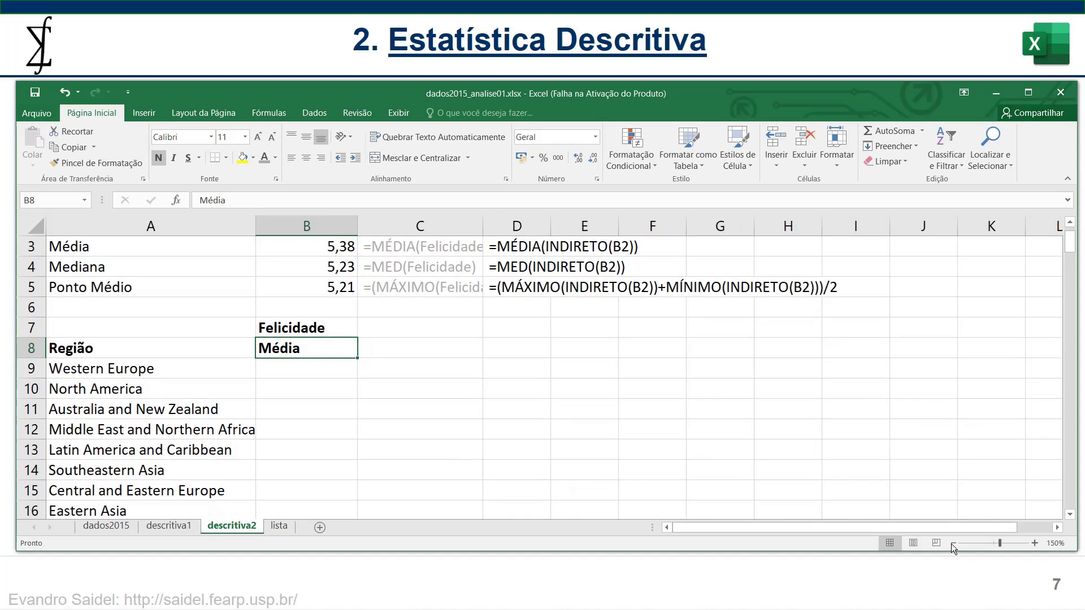
scroll(636, 440, down, 3)
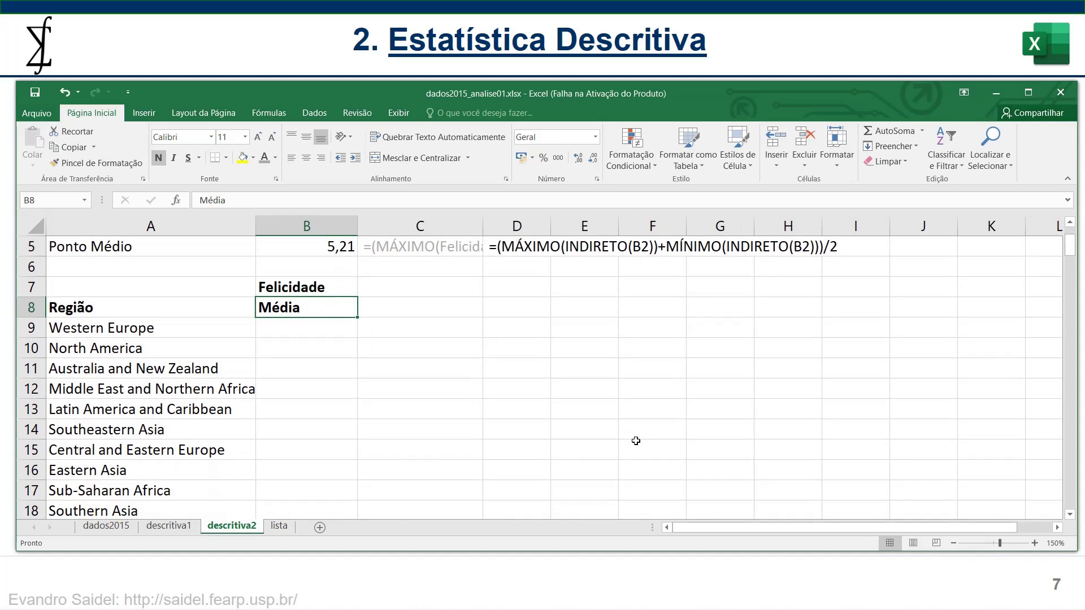
click(314, 310)
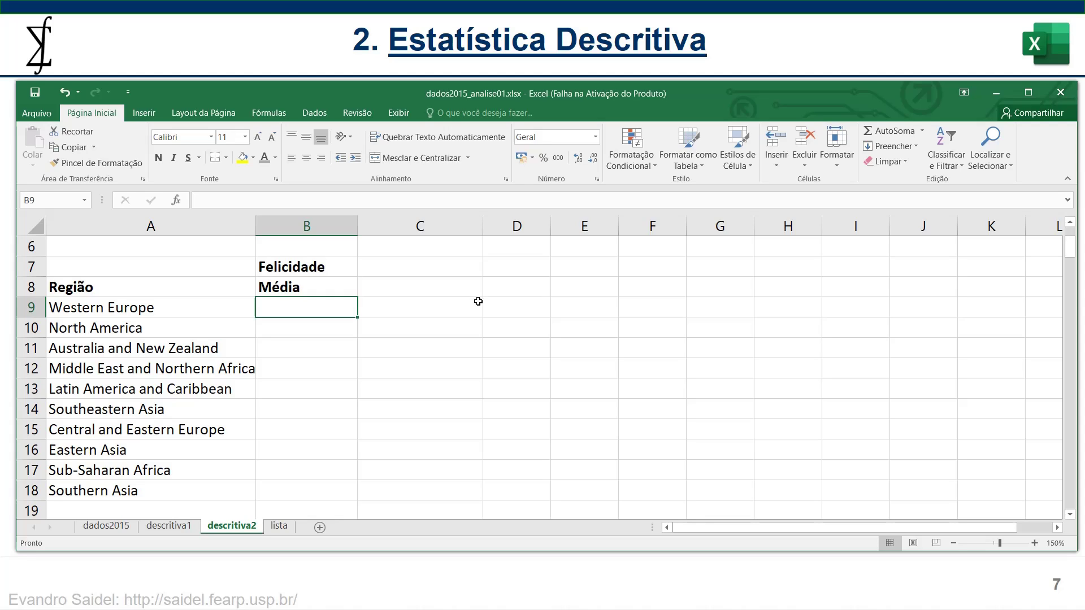
text(=média)
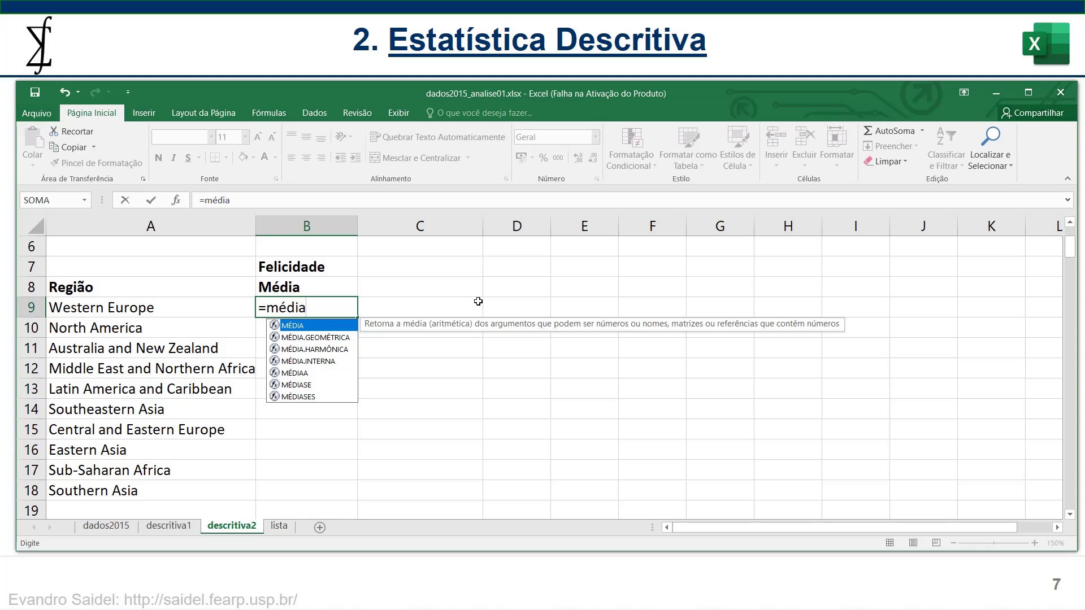
text(s)
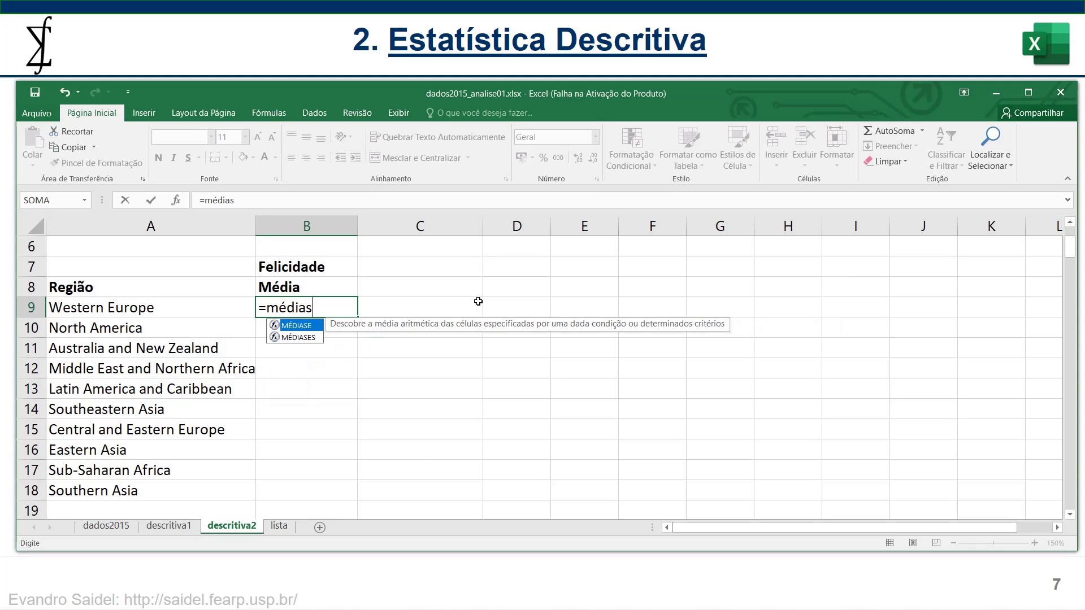
double_click(308, 327)
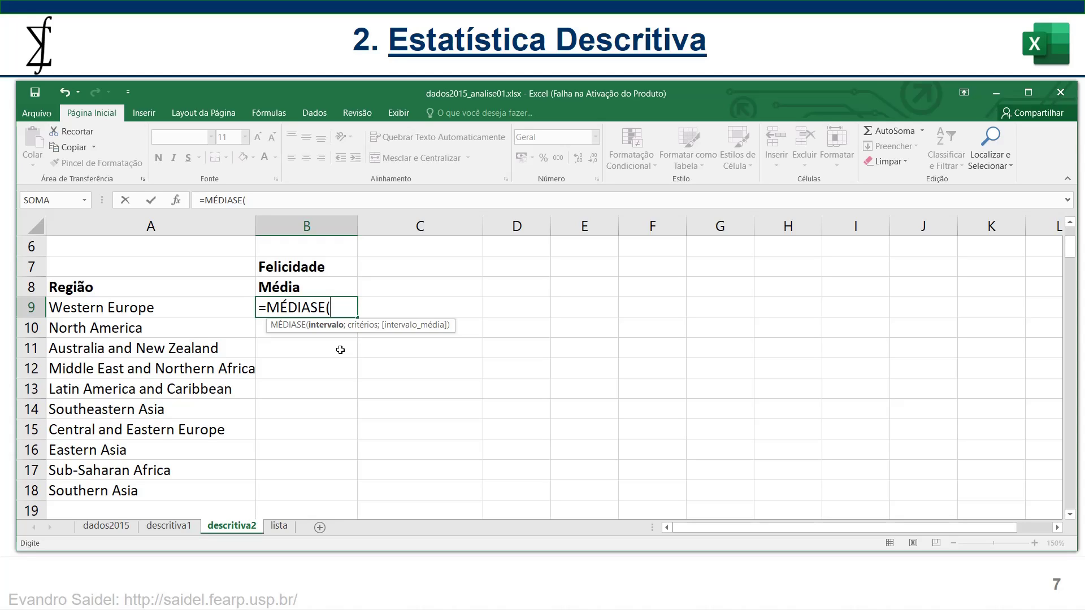
text(R)
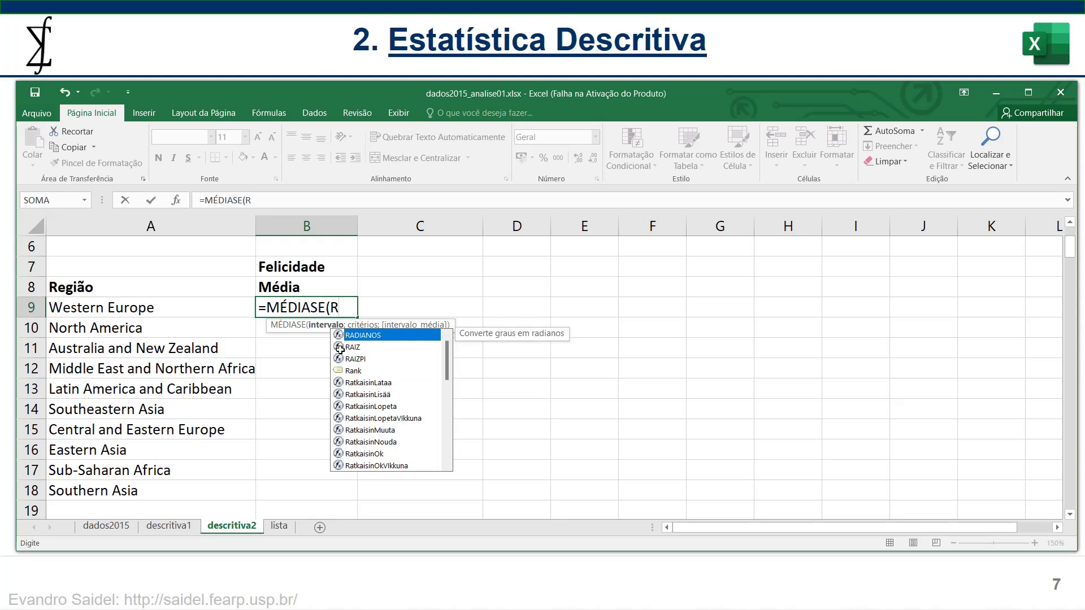
text(e)
double_click(356, 348)
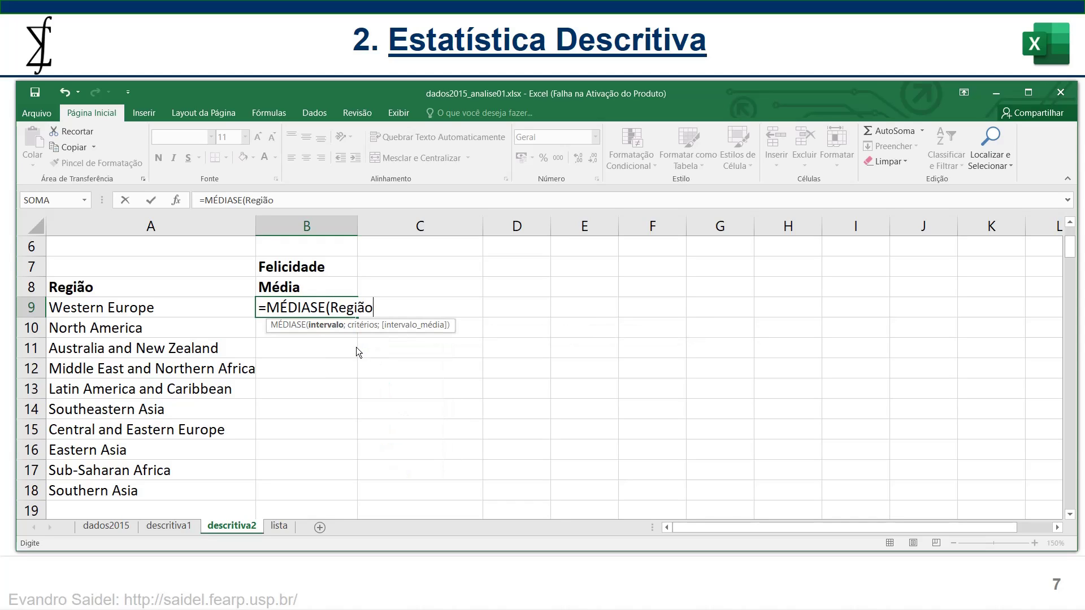
text(;)
click(131, 308)
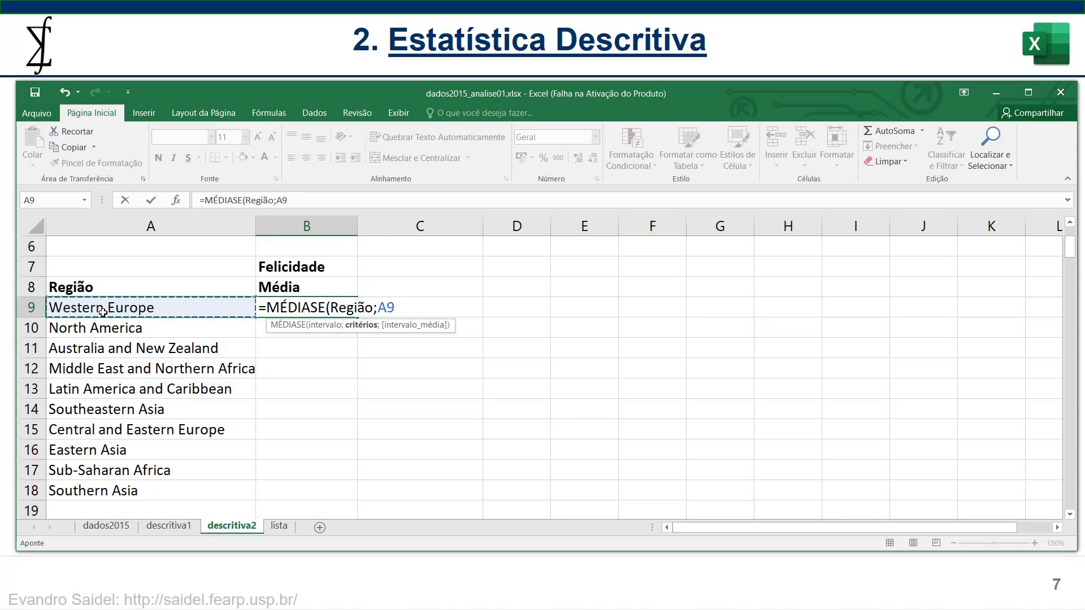
text(;)
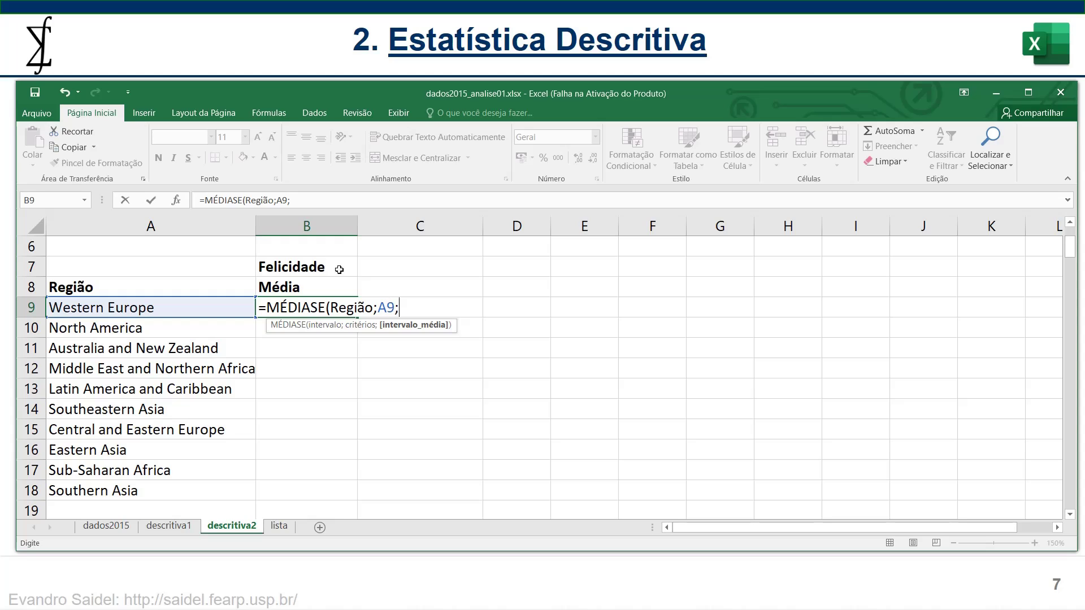
text(Fe)
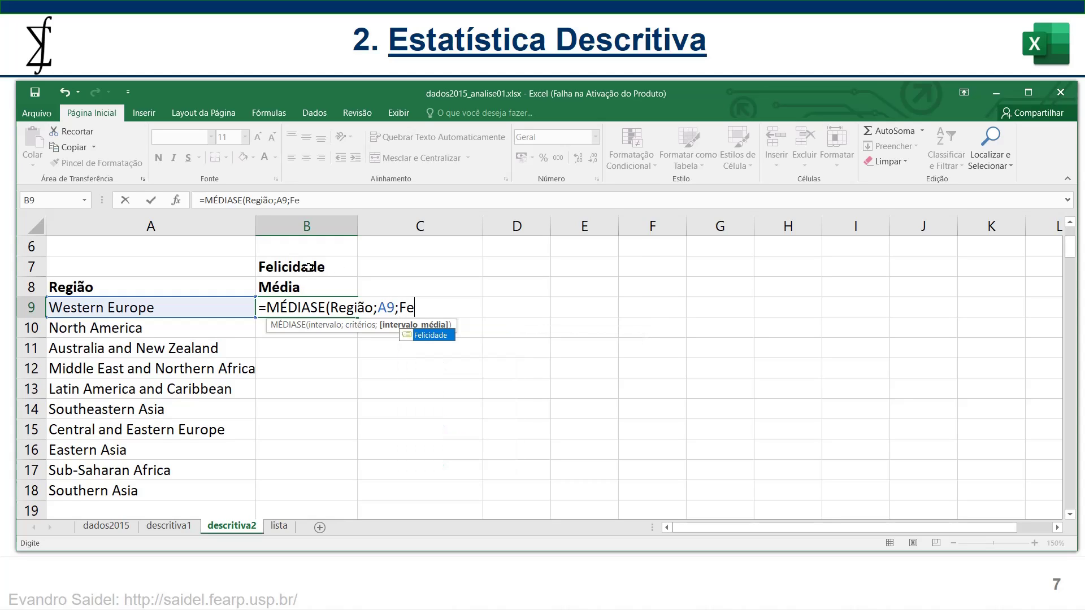
text(licida)
double_click(435, 334)
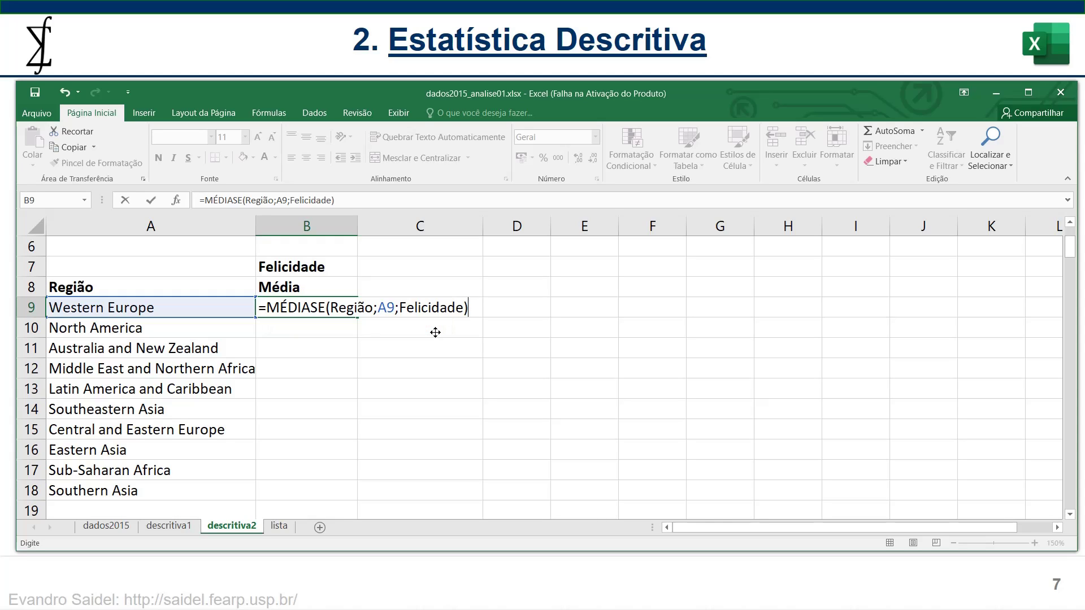
key(Return)
Step: Format the Western Europe mean in B9 to show two decimal places
click(319, 304)
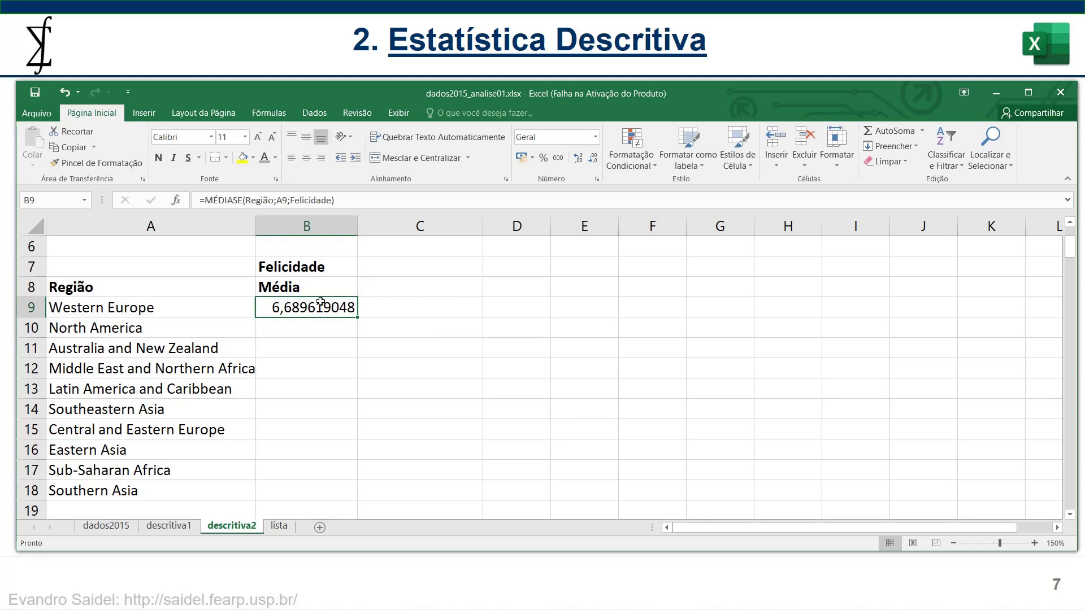
click(579, 159)
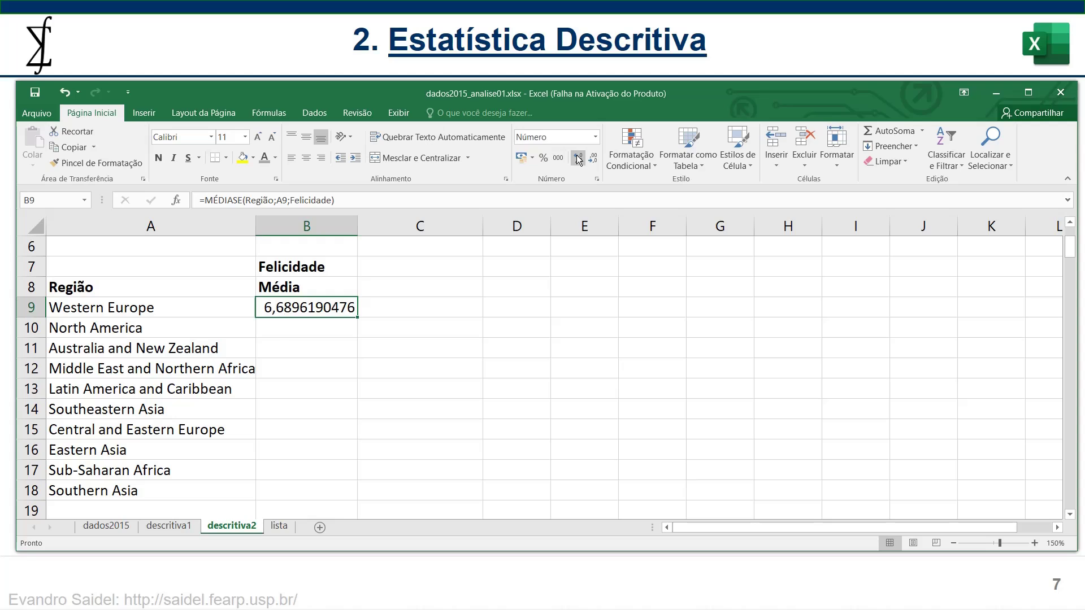
click(594, 160)
click(594, 161)
click(594, 160)
click(594, 160)
click(594, 161)
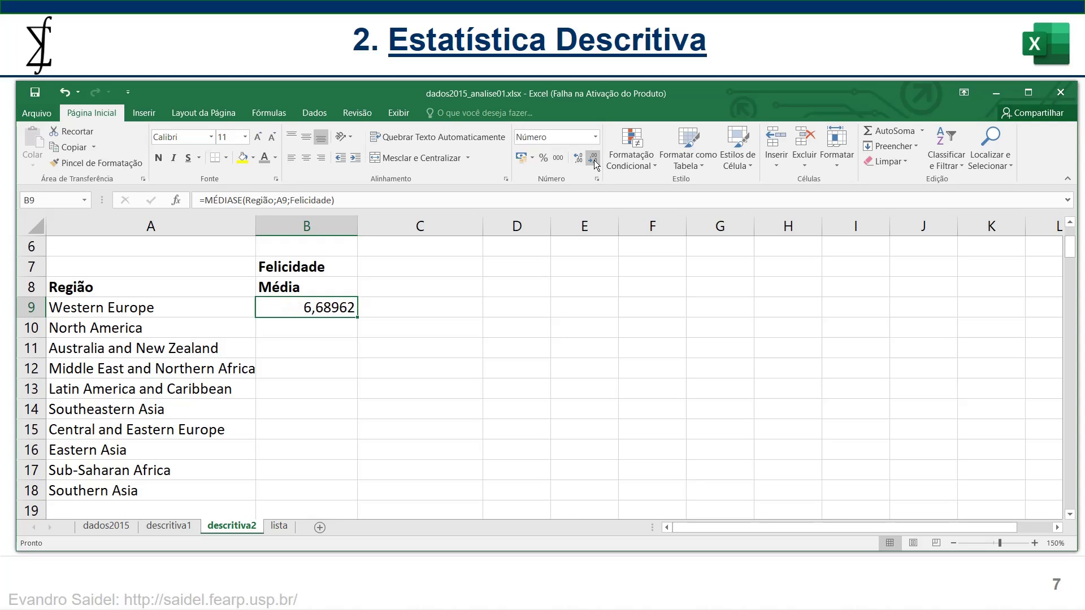
click(594, 161)
click(595, 160)
click(594, 160)
Step: Add filters to the region table A8:B18 and sort it by Região in ascending alphabetical order
drag(138, 290, 310, 492)
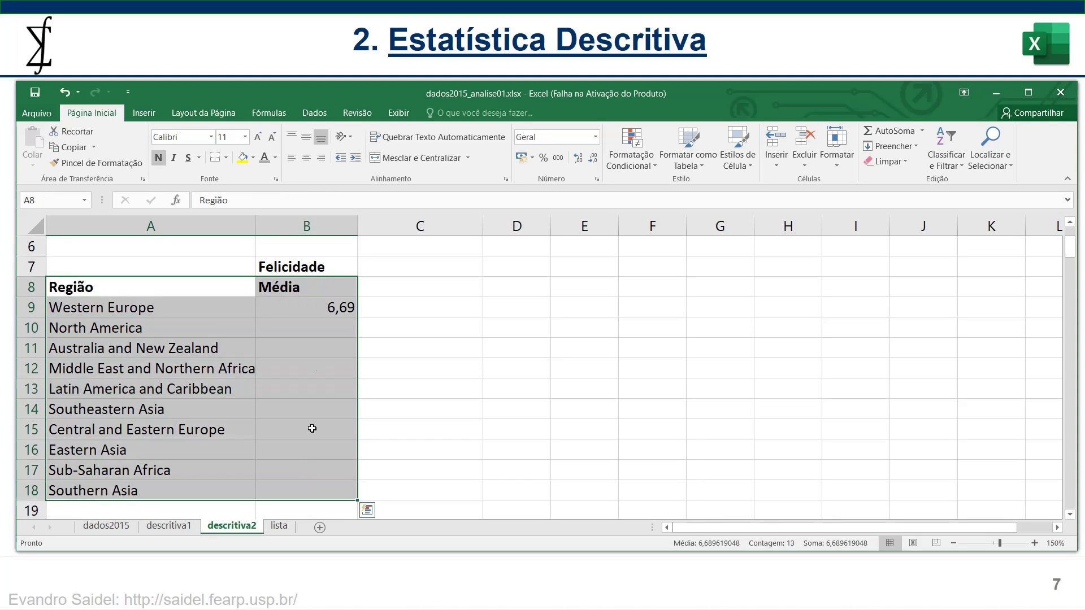
click(319, 114)
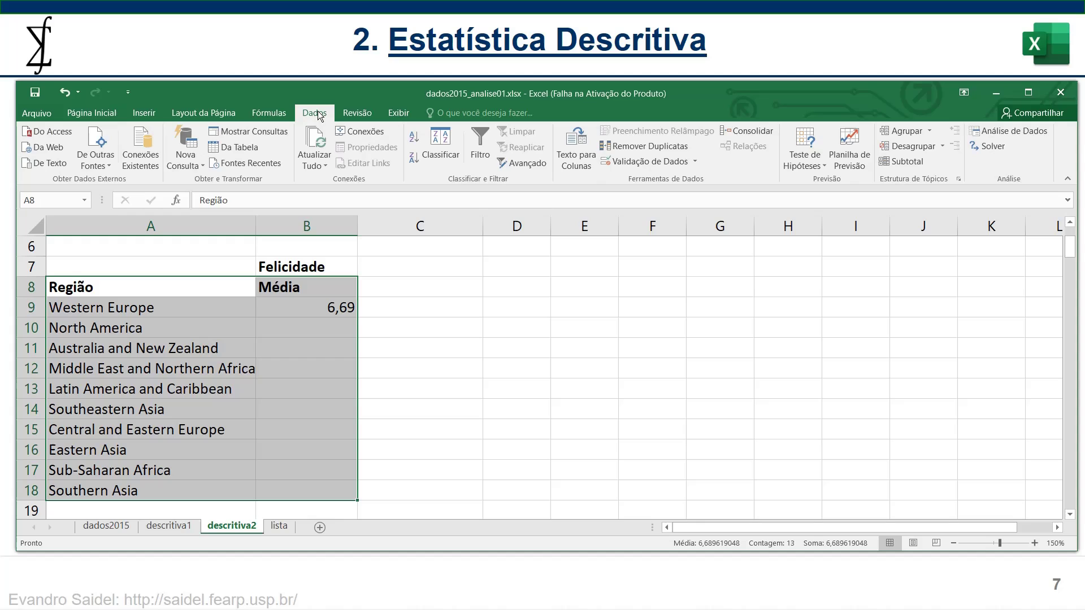
click(484, 141)
click(209, 311)
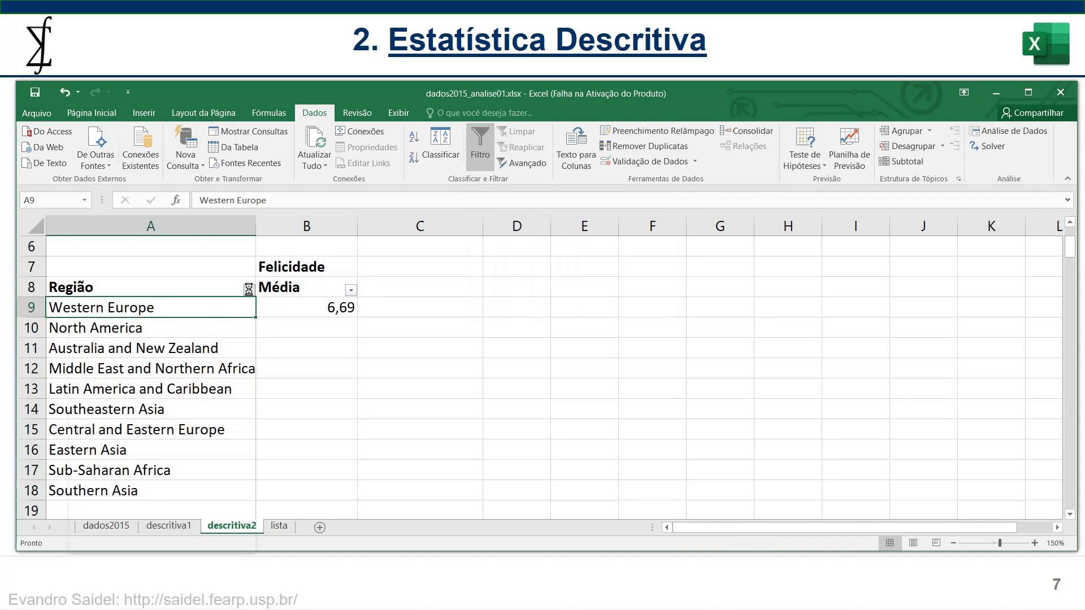
click(248, 289)
click(125, 306)
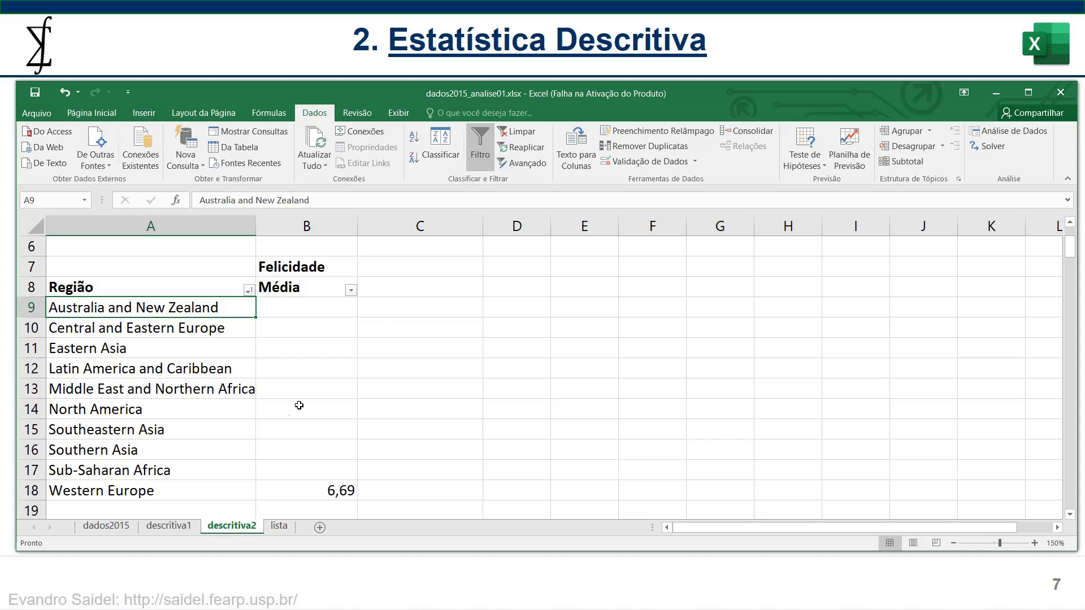
click(339, 490)
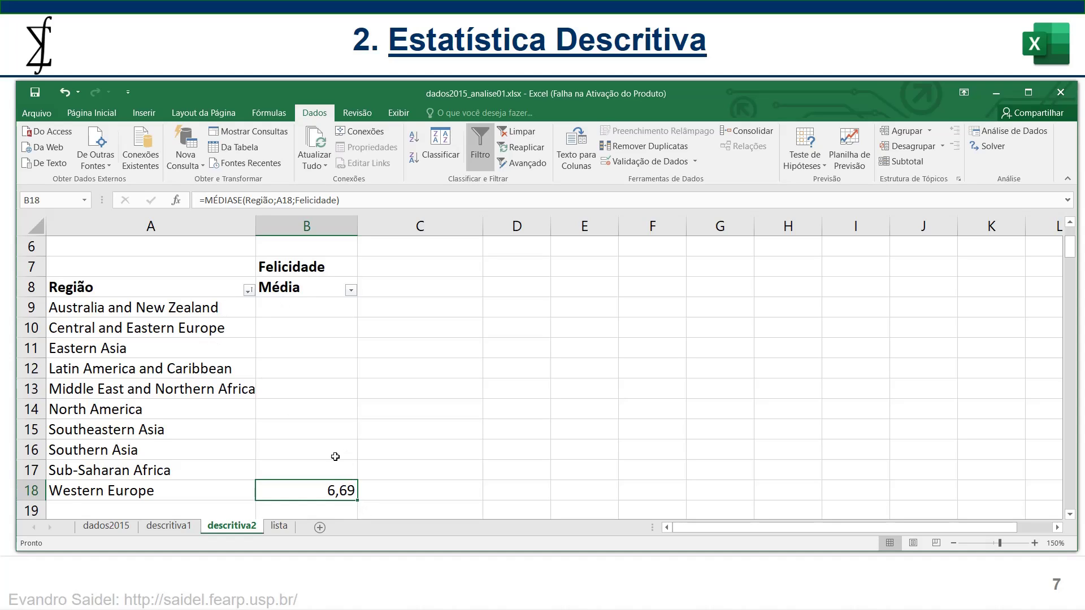
mouse_move(357, 498)
mouse_down()
mouse_move(361, 307)
mouse_move(359, 496)
mouse_move(355, 483)
mouse_up()
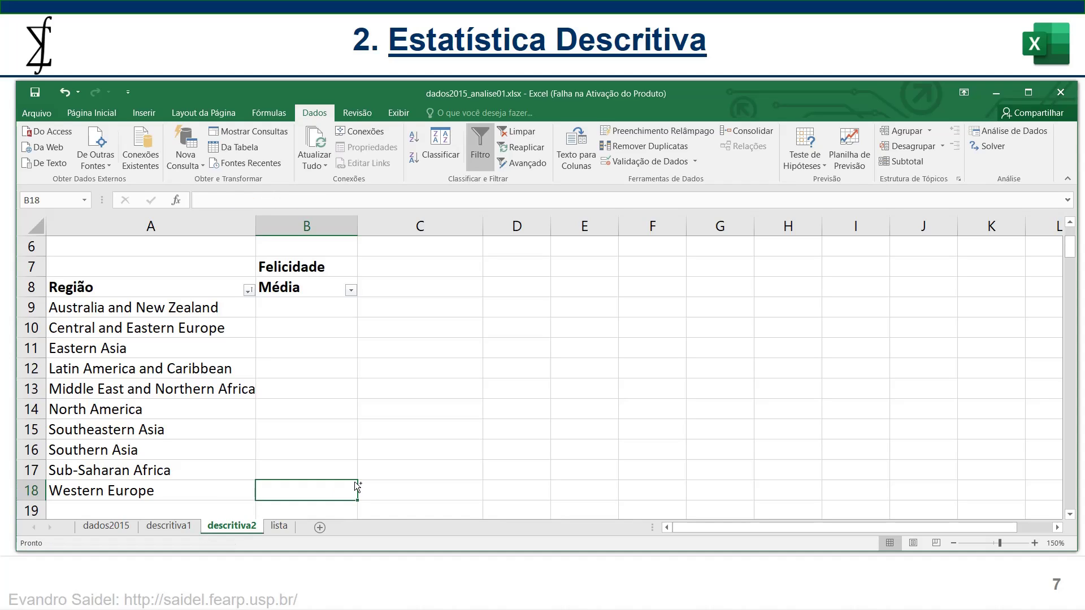
key(ctrl+z)
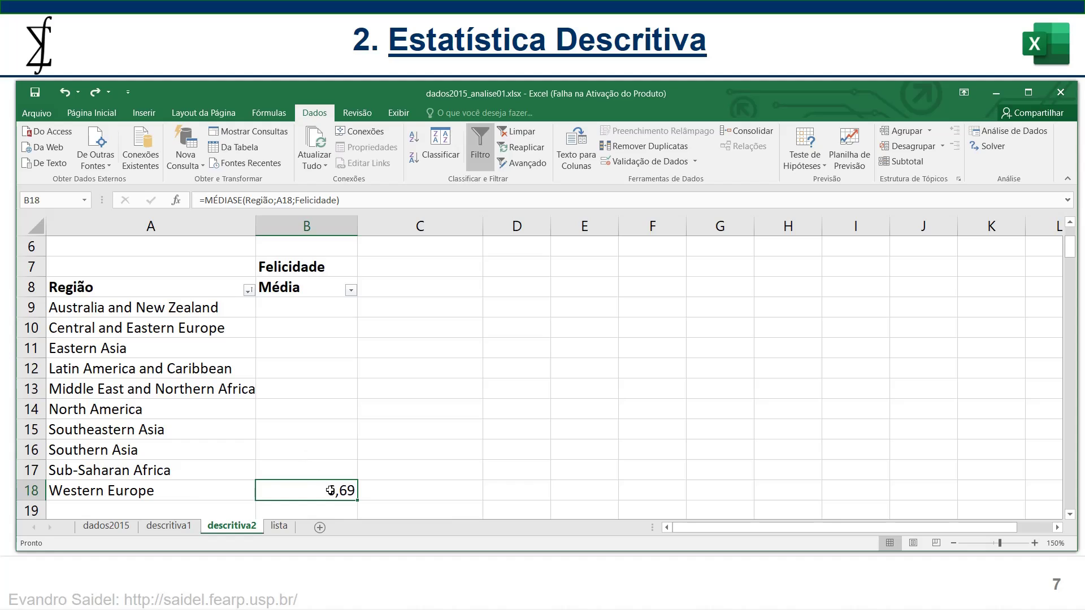
Step: Copy the MÉDIASE formula from B18 up through B9 and check the criterion reference in B9
double_click(331, 490)
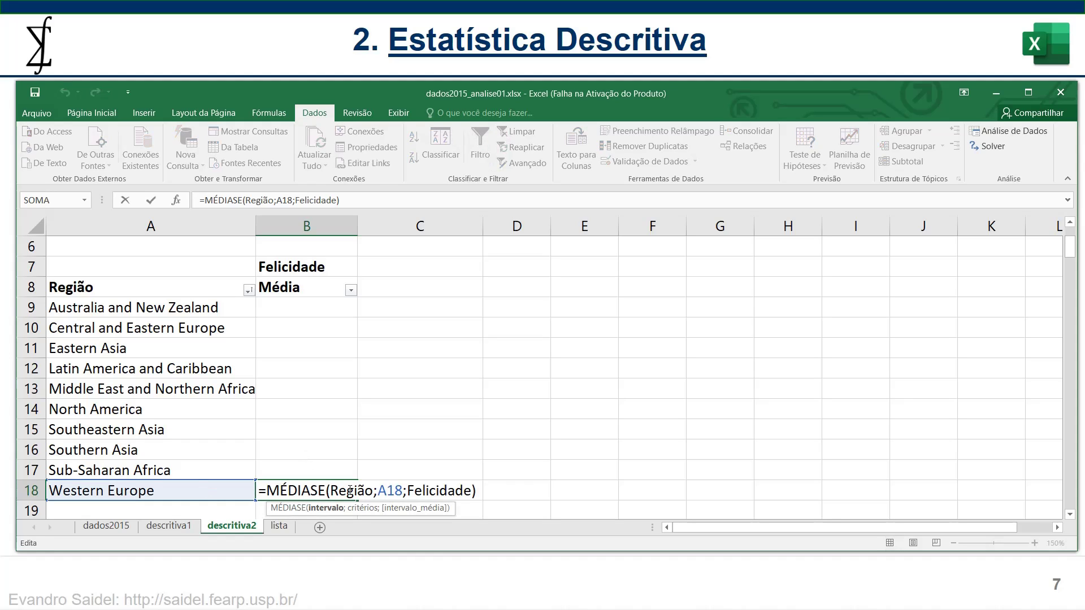
key(Return)
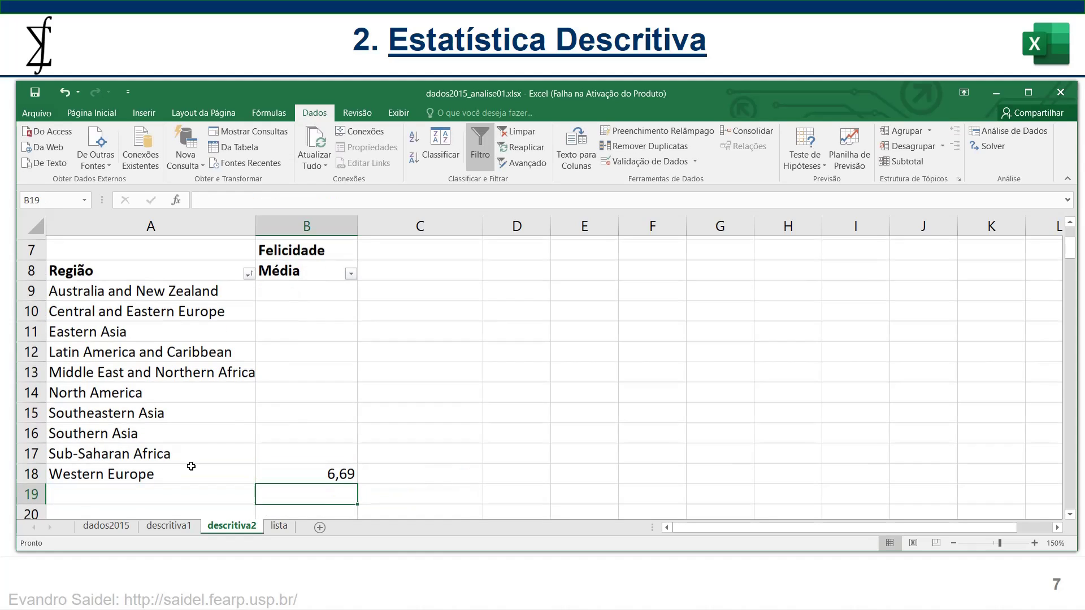
click(327, 469)
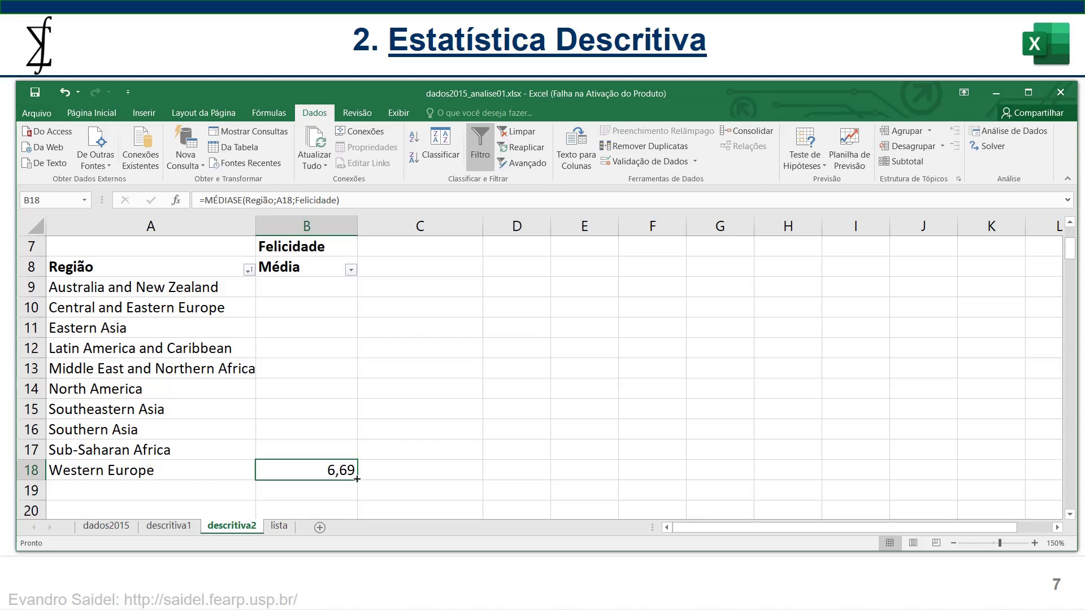
drag(357, 479, 357, 479)
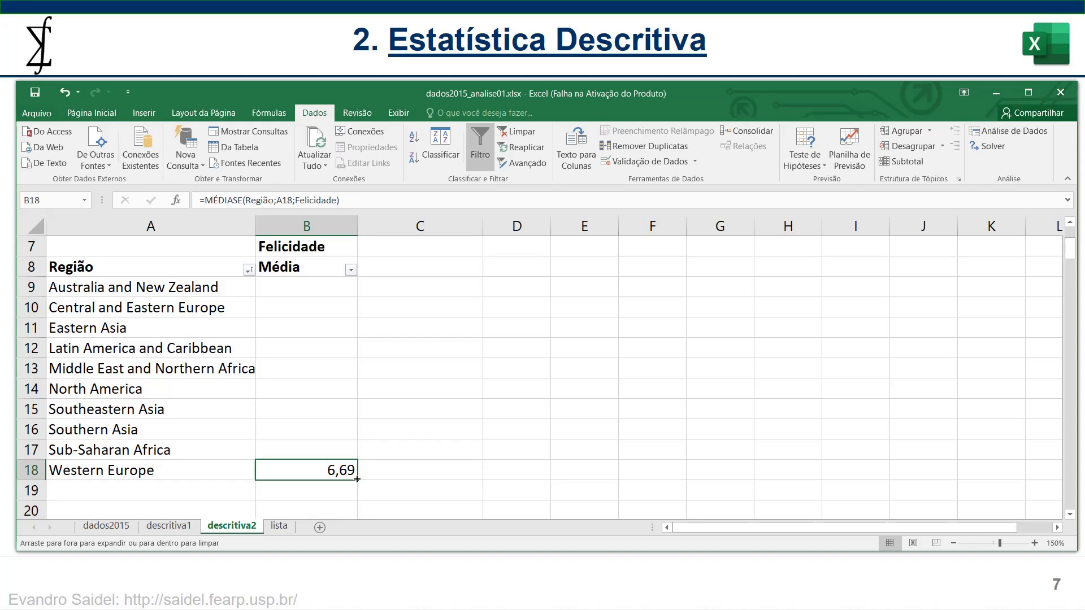
drag(357, 479, 358, 280)
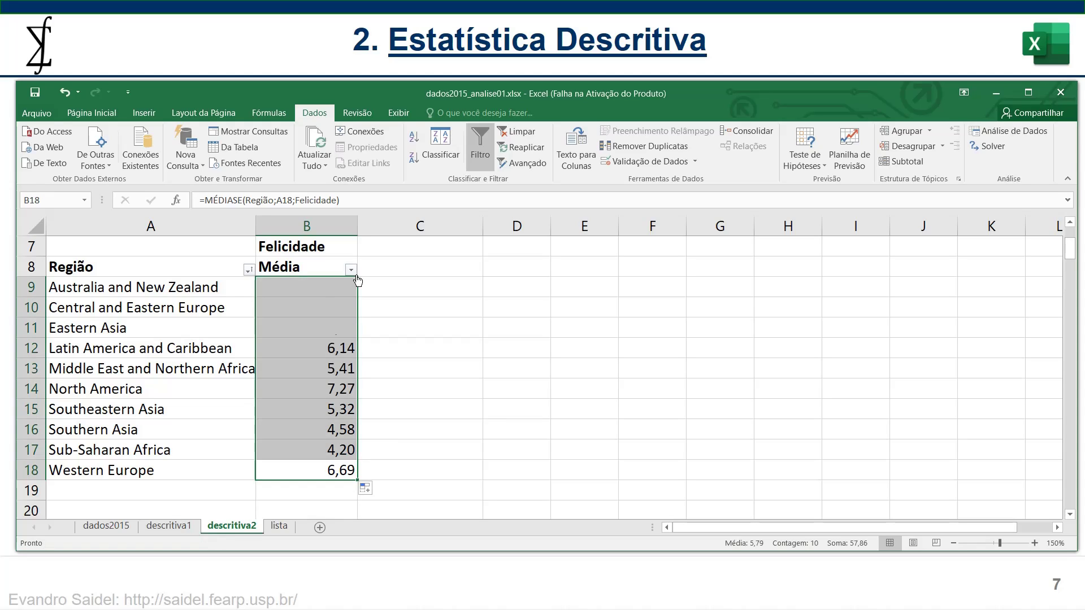
double_click(337, 286)
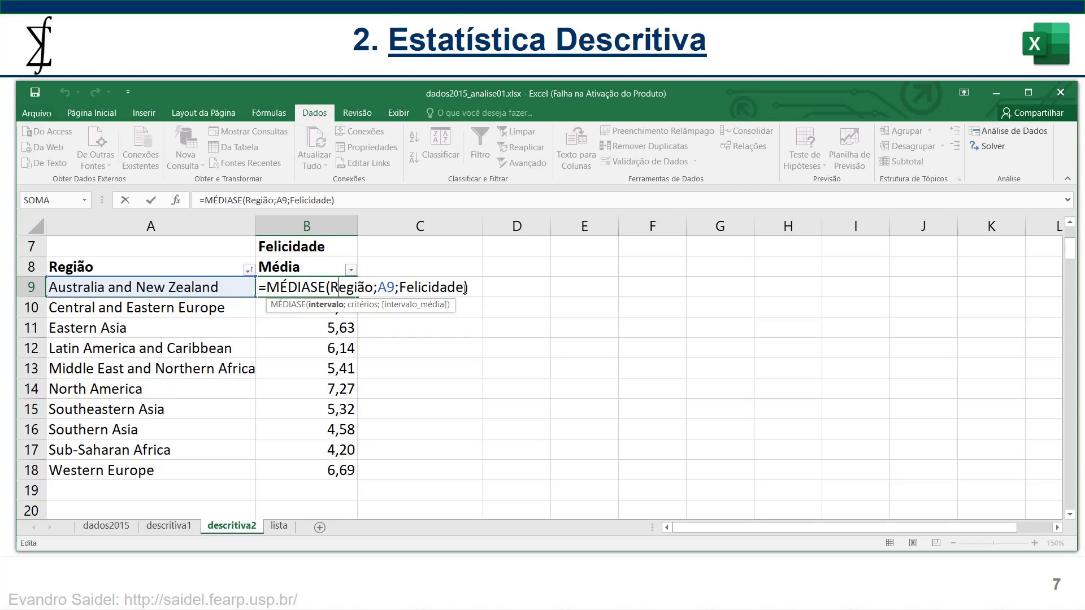
key(Return)
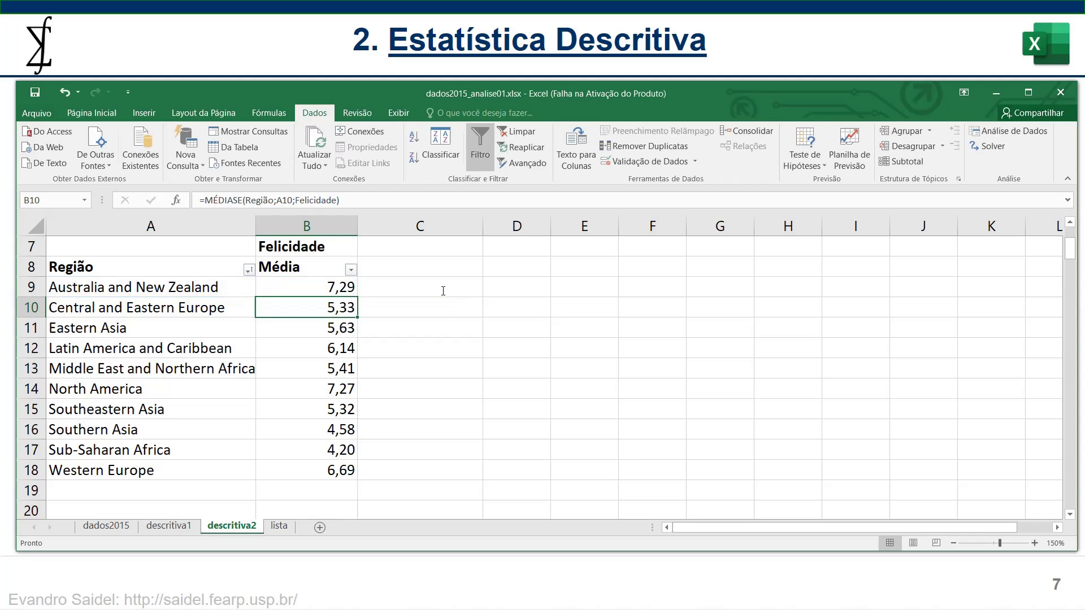
click(337, 286)
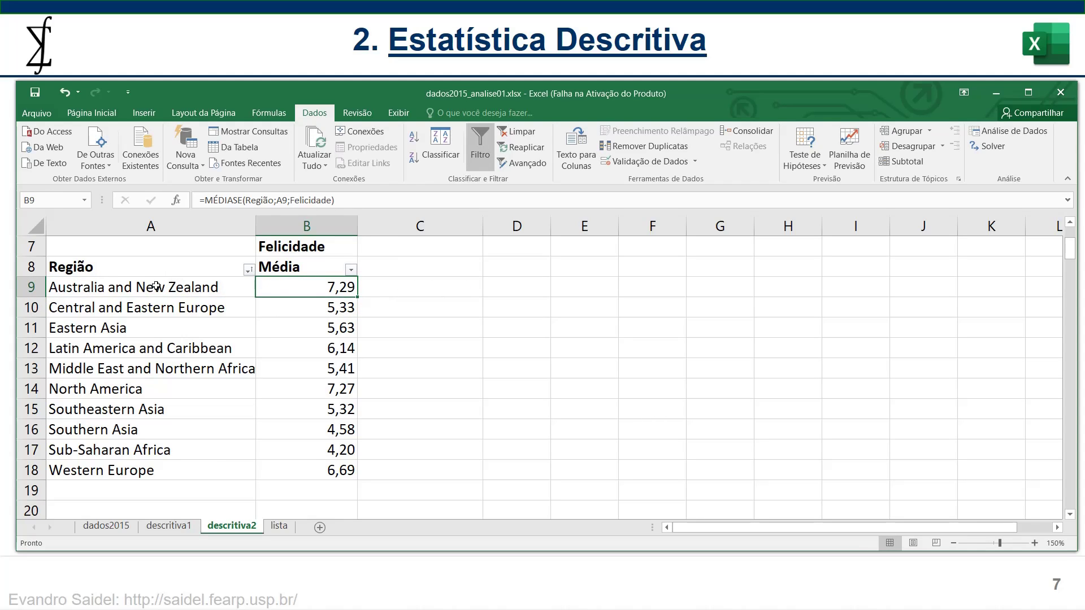
Step: Sort the region table by Média from largest to smallest
drag(156, 288, 169, 471)
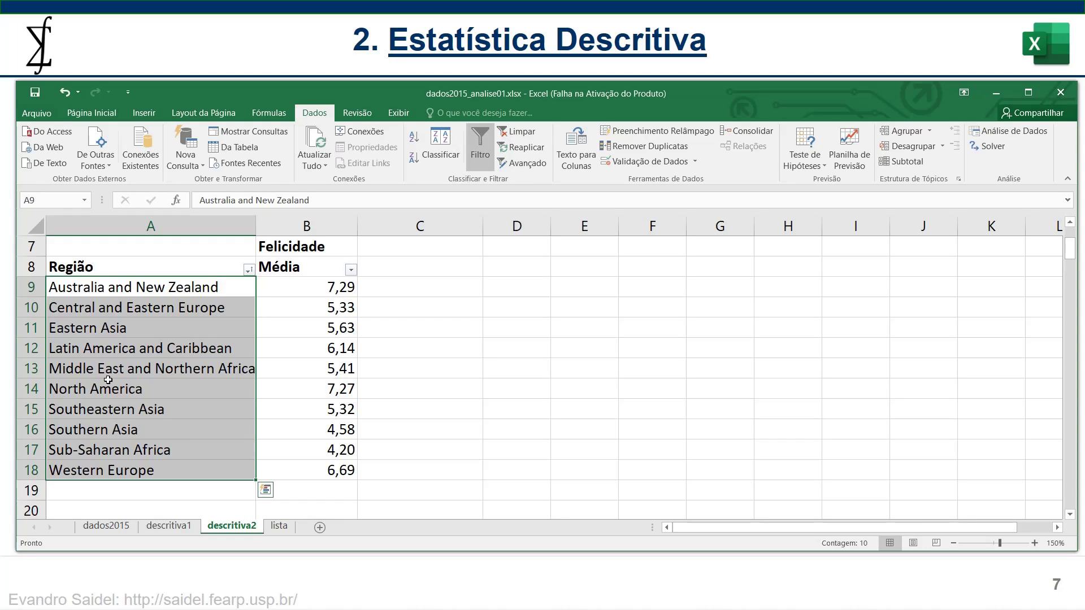
click(182, 383)
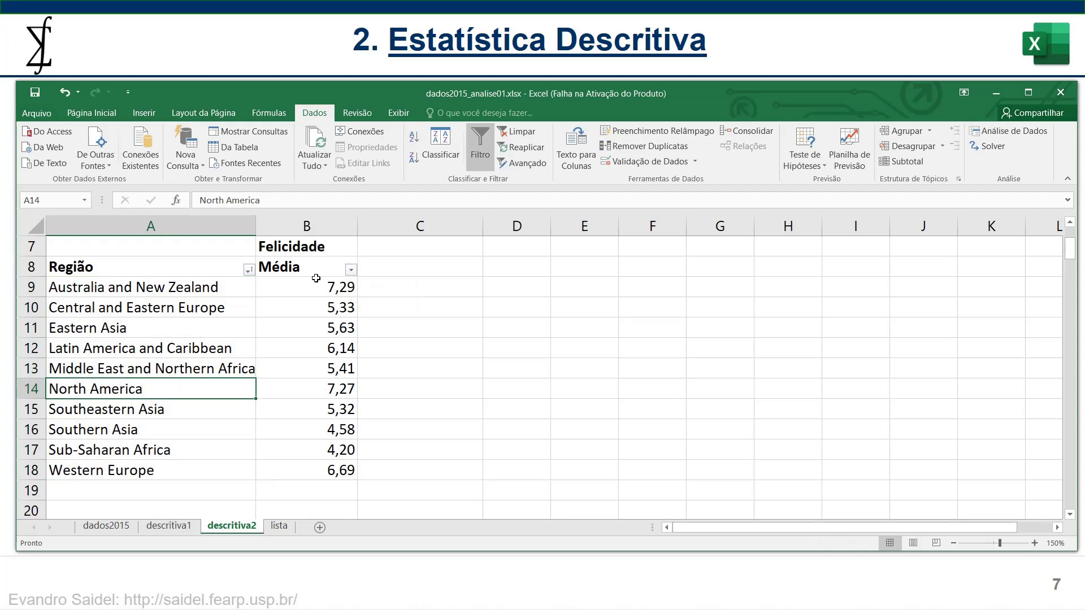
click(351, 272)
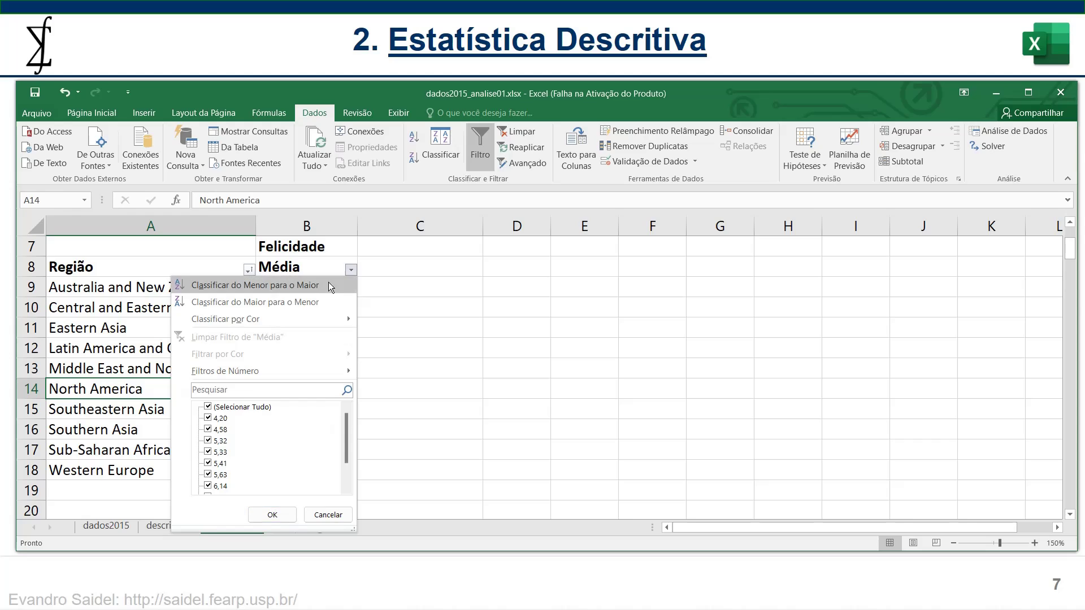
click(316, 302)
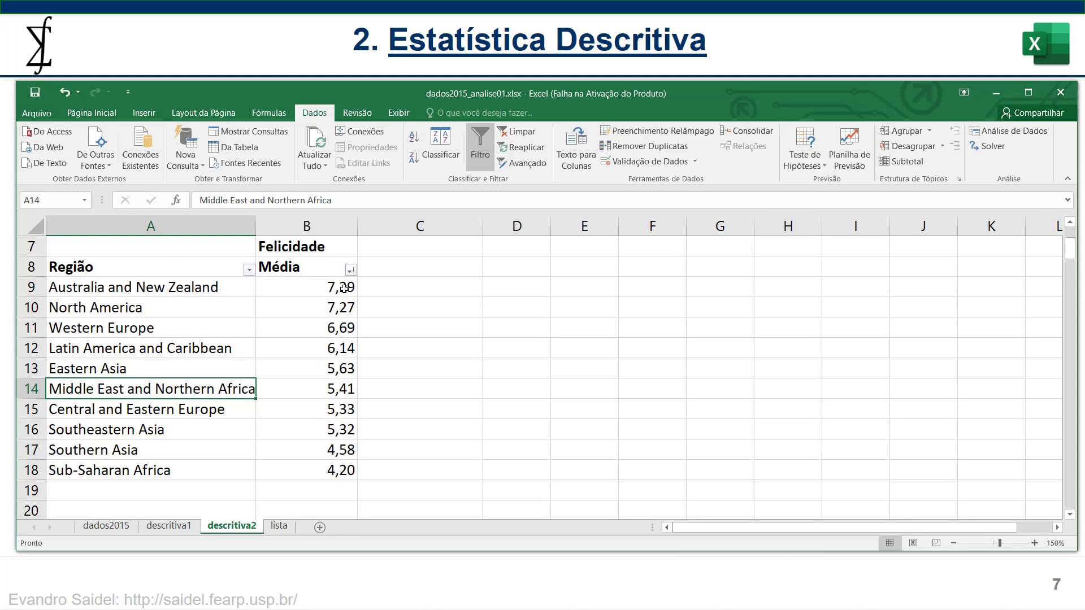
click(318, 414)
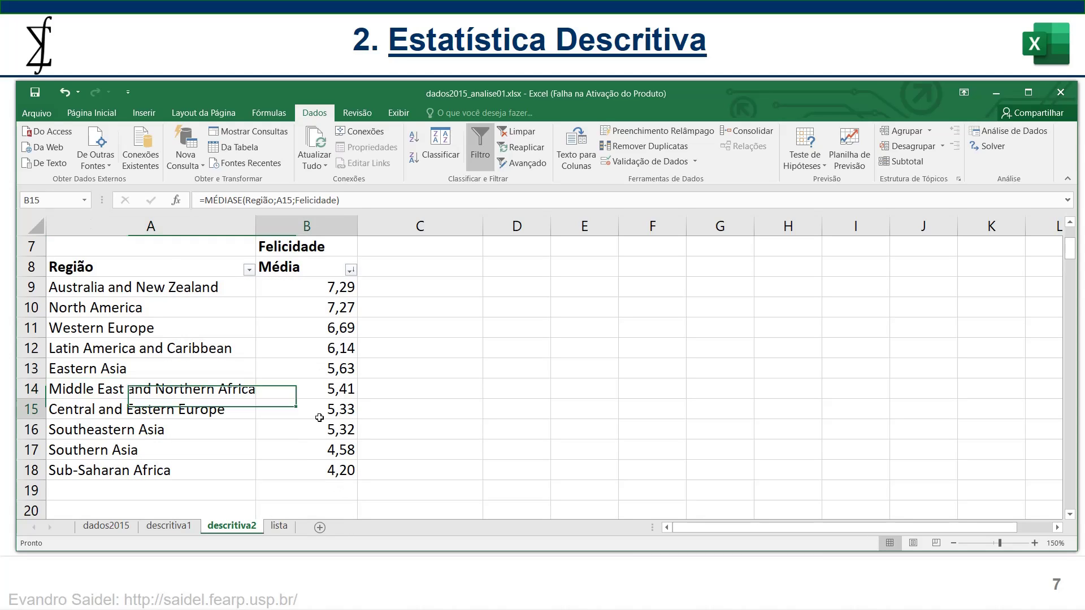
Step: Fill the MÉDIASE formula from B9 down to B18 and check the criterion references in B9 and B10
double_click(334, 288)
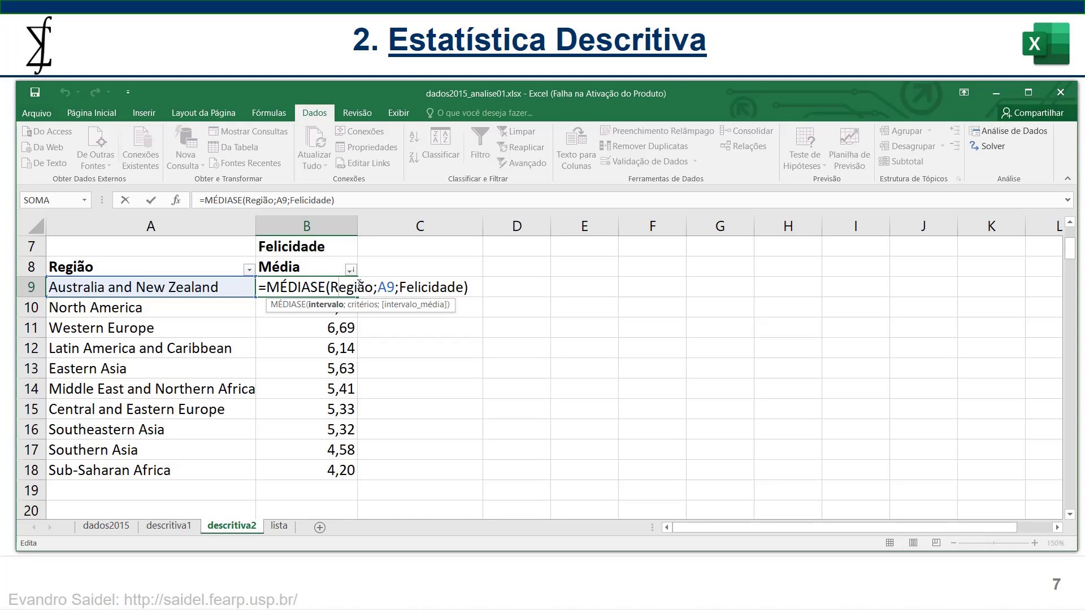
key(Return)
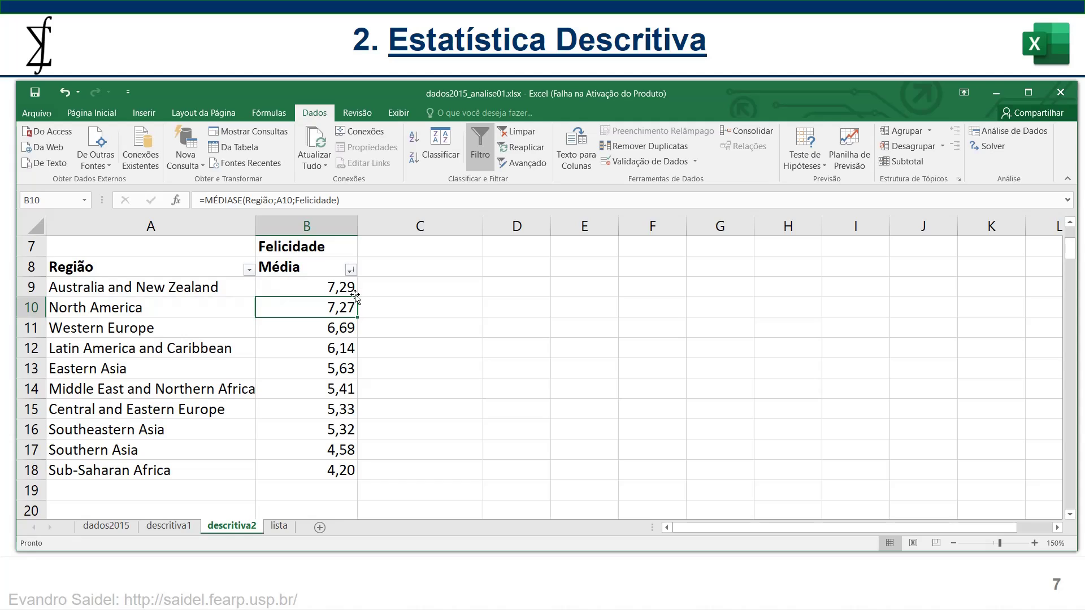
click(355, 292)
drag(360, 315, 360, 477)
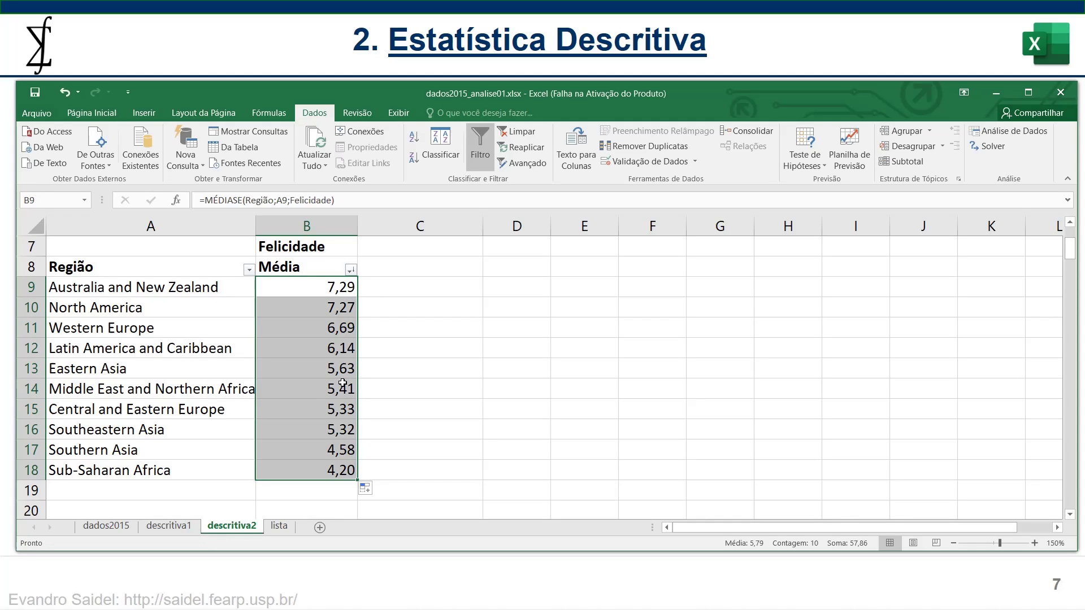
click(330, 305)
double_click(328, 307)
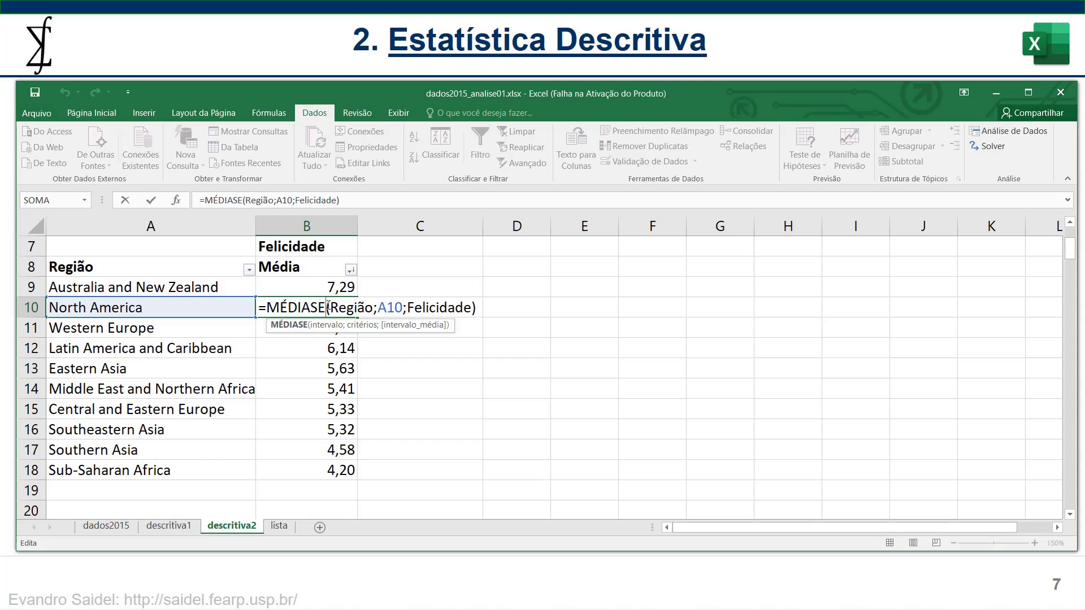
key(Escape)
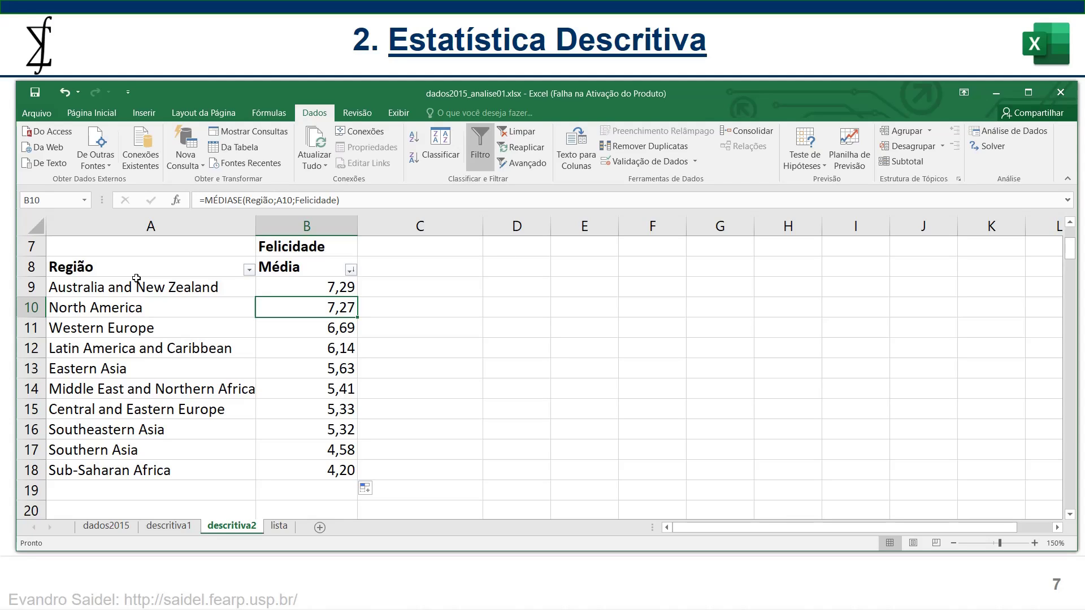
Step: Remove the filters from the region table and enter the heading Médiana in C8
click(484, 141)
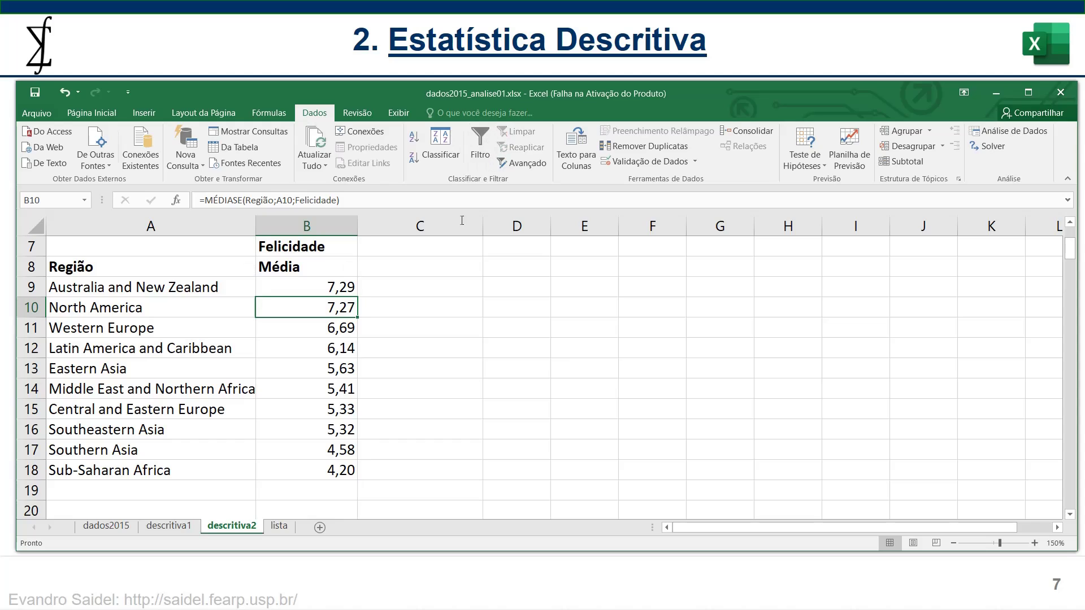
click(432, 260)
text(Médiana)
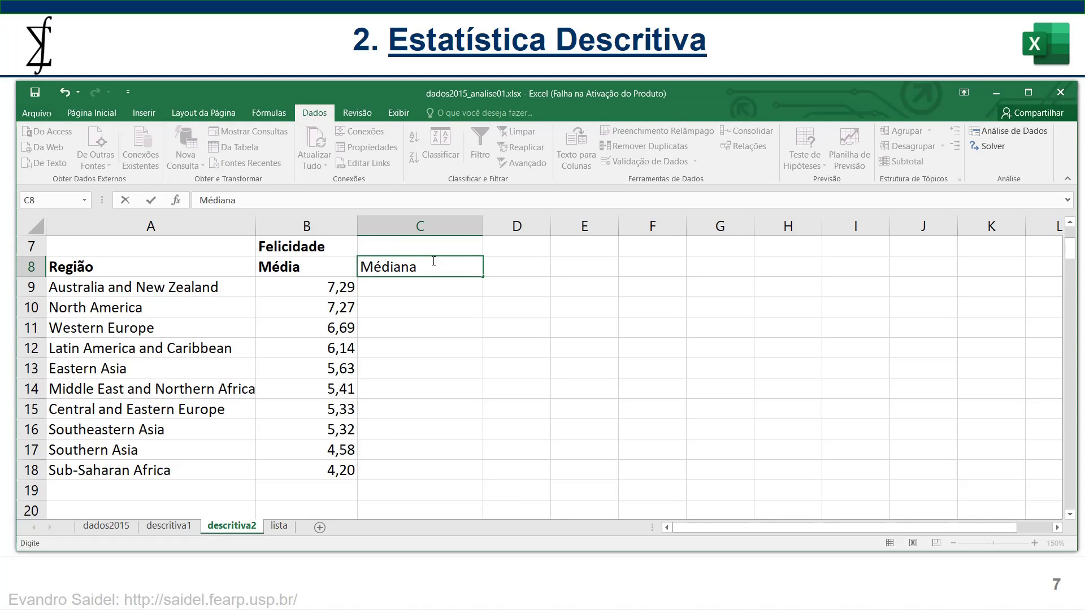
key(Return)
Step: Format the heading in C8 with black font colour and bold
click(432, 264)
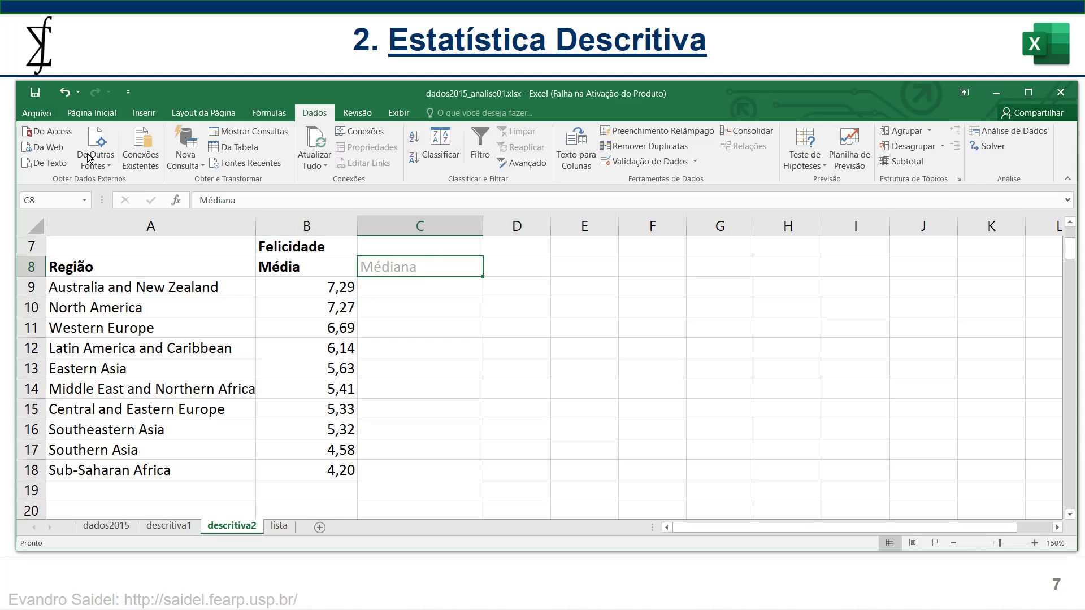
click(100, 115)
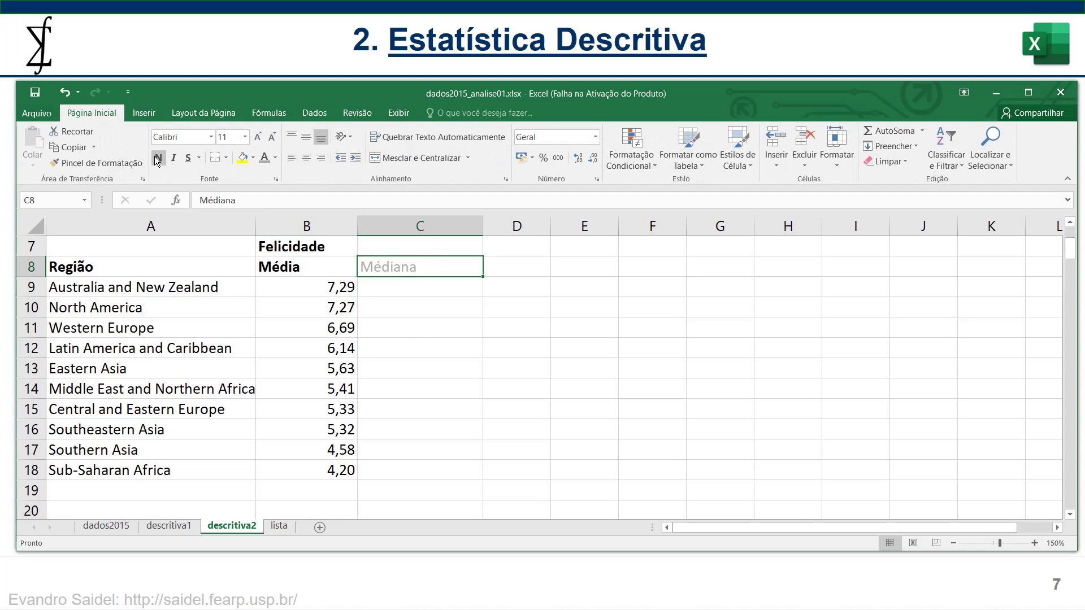
click(275, 157)
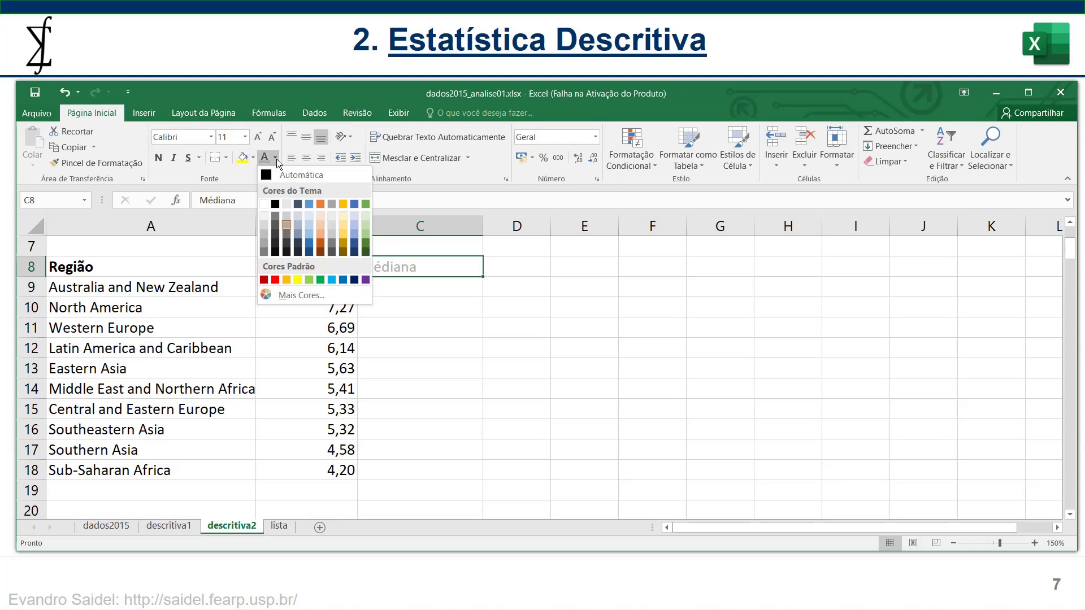
click(276, 203)
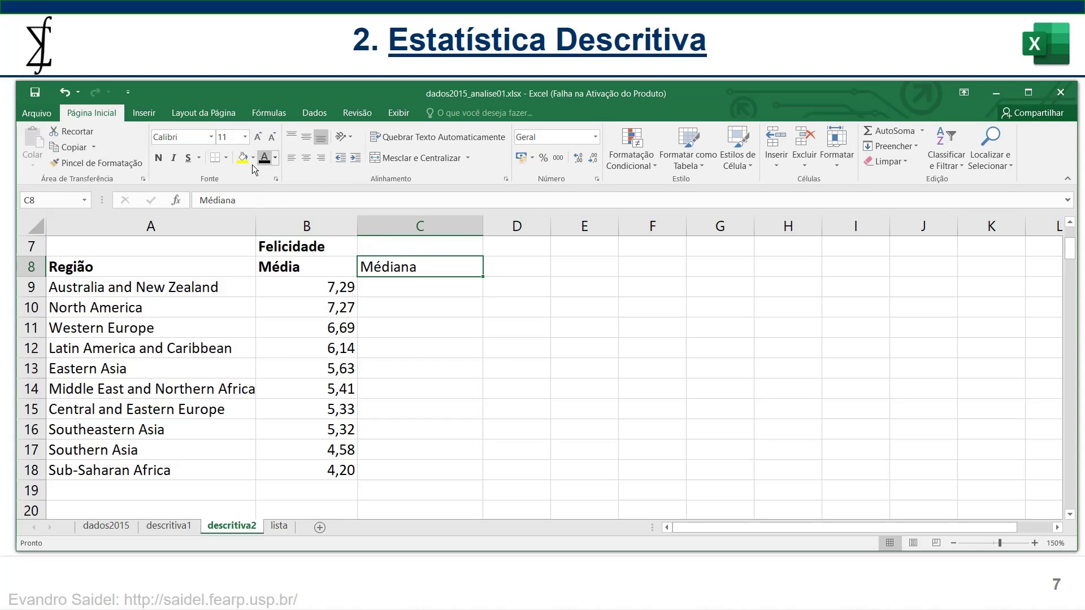
click(159, 158)
Step: Copy the MÉDIASE formula of B9 into G9 as plain text with a leading space
click(308, 287)
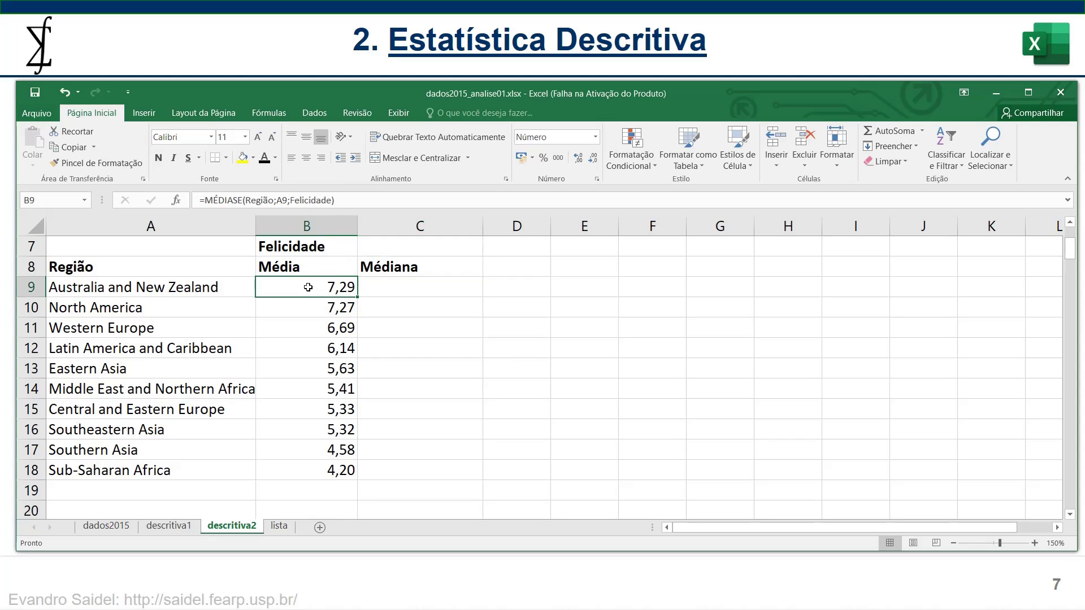
drag(338, 202, 180, 206)
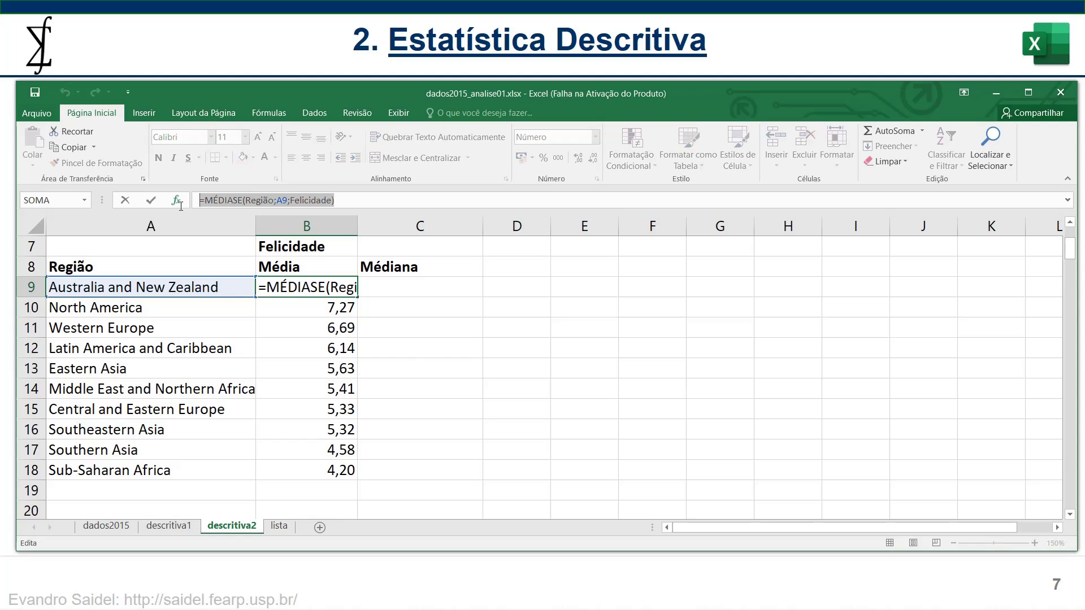
key(ctrl+c)
key(Escape)
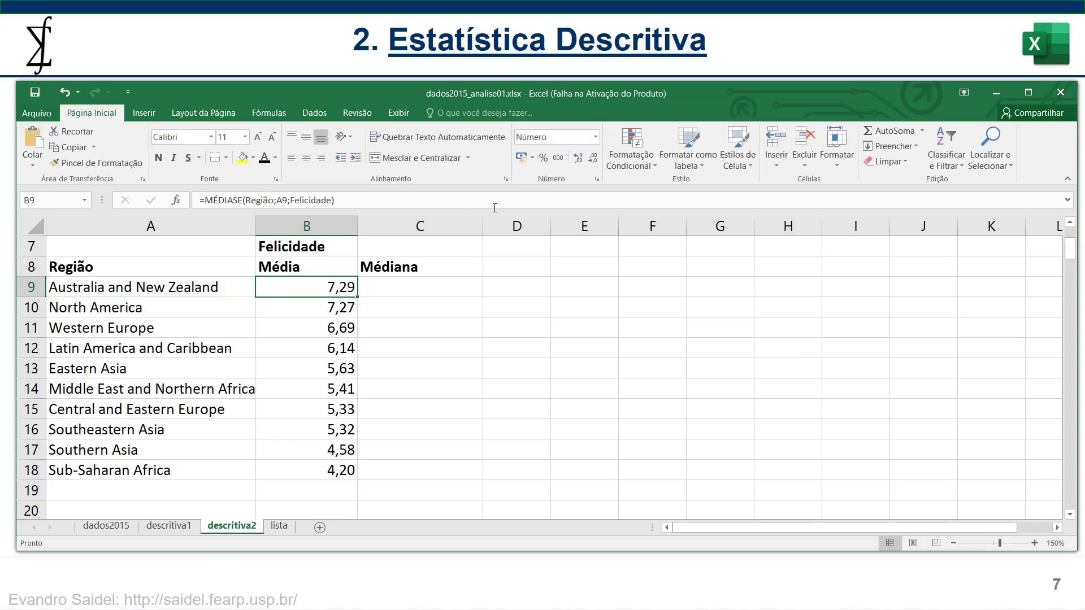
double_click(730, 288)
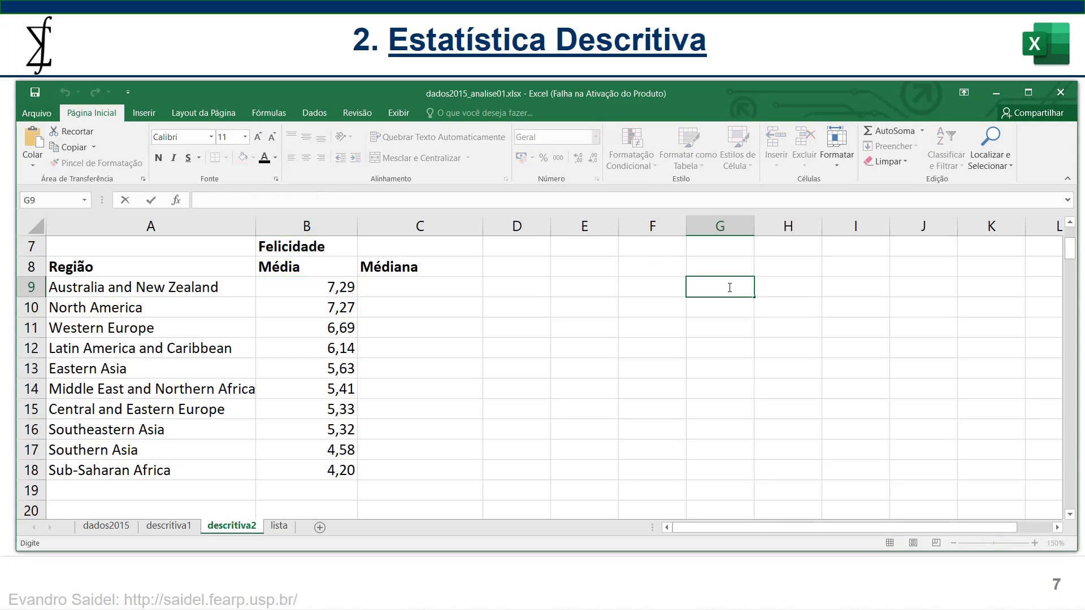
key(ctrl+v)
key(Return)
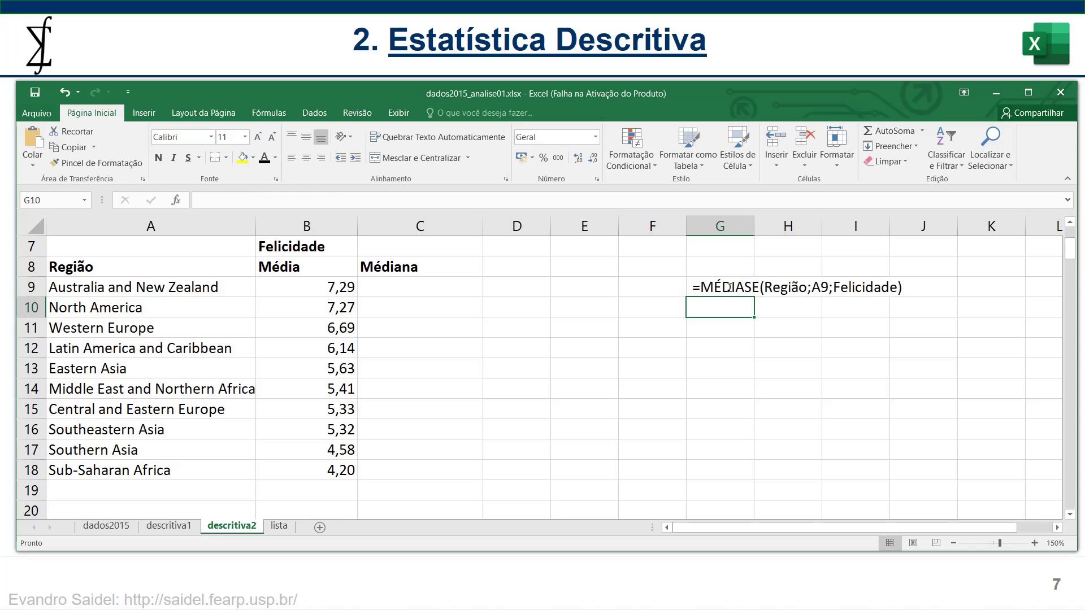
Step: Enter the heading Média in G8 above the formula text and make it bold
click(716, 271)
text(Média)
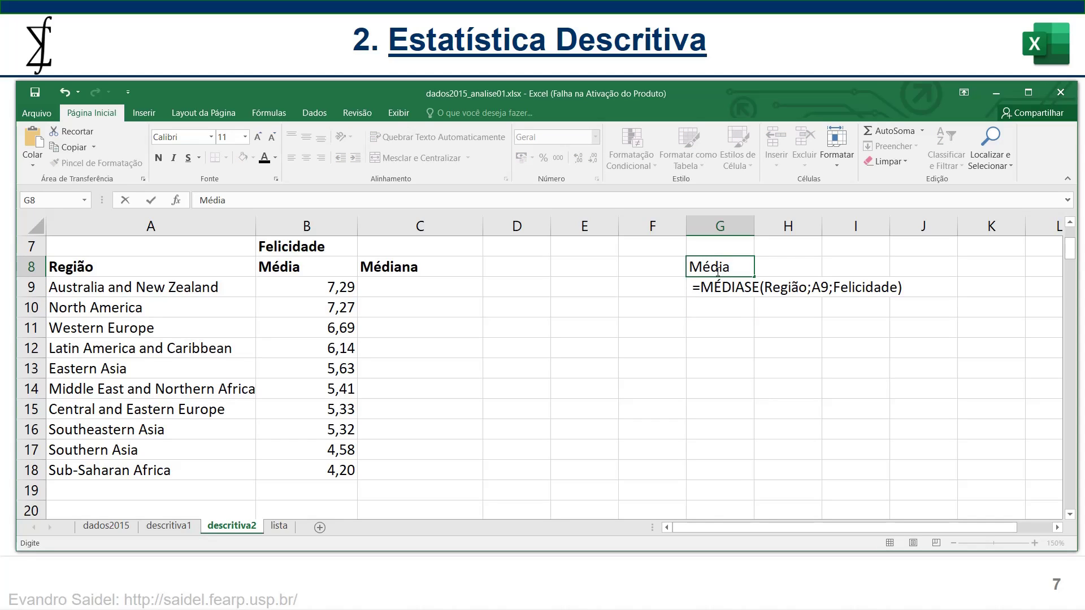
key(Return)
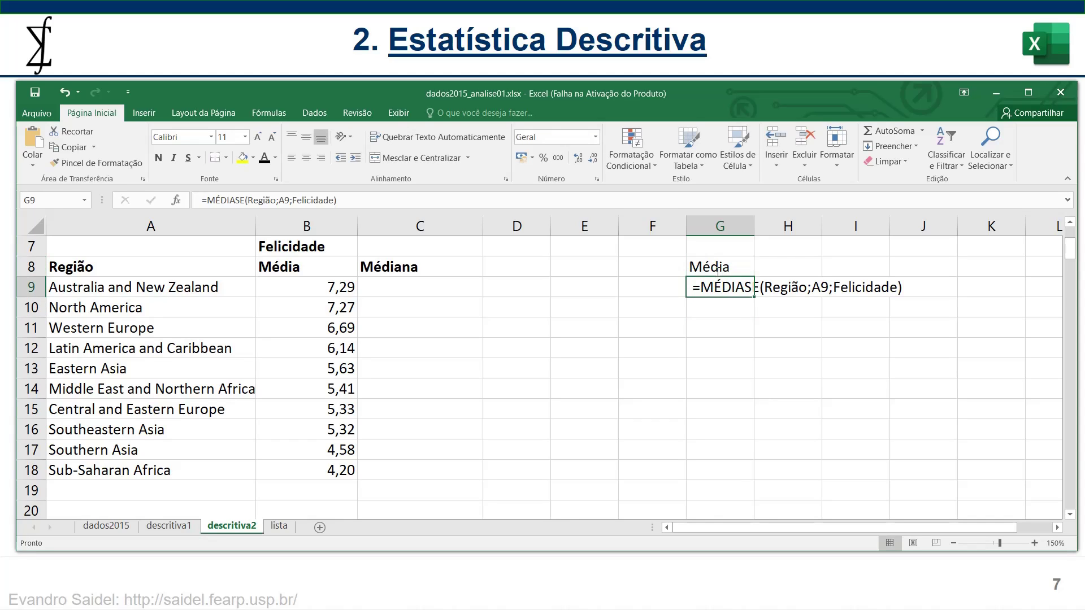
click(718, 271)
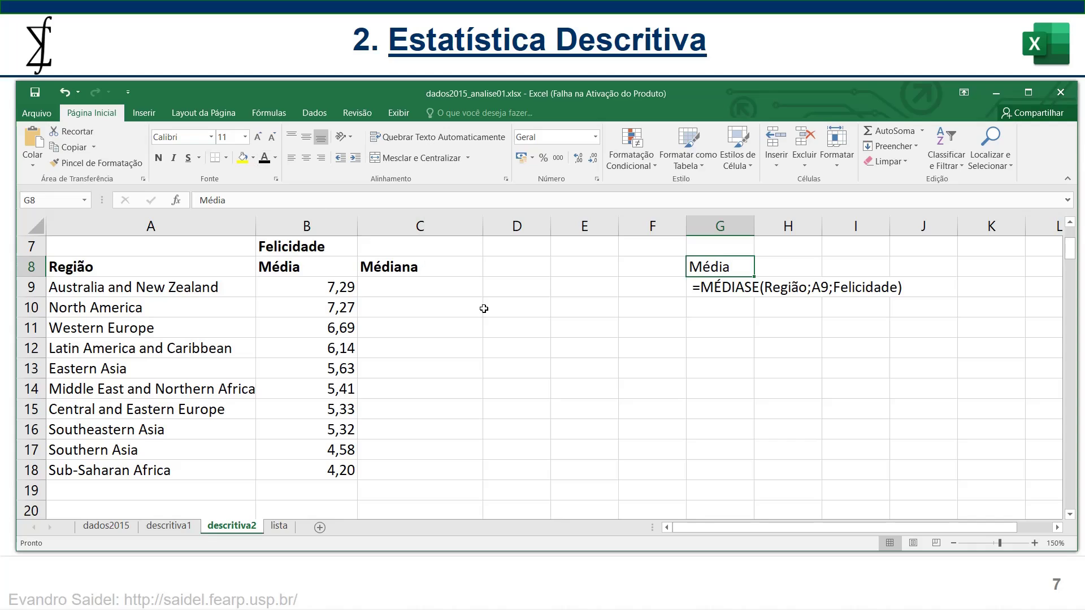
click(158, 159)
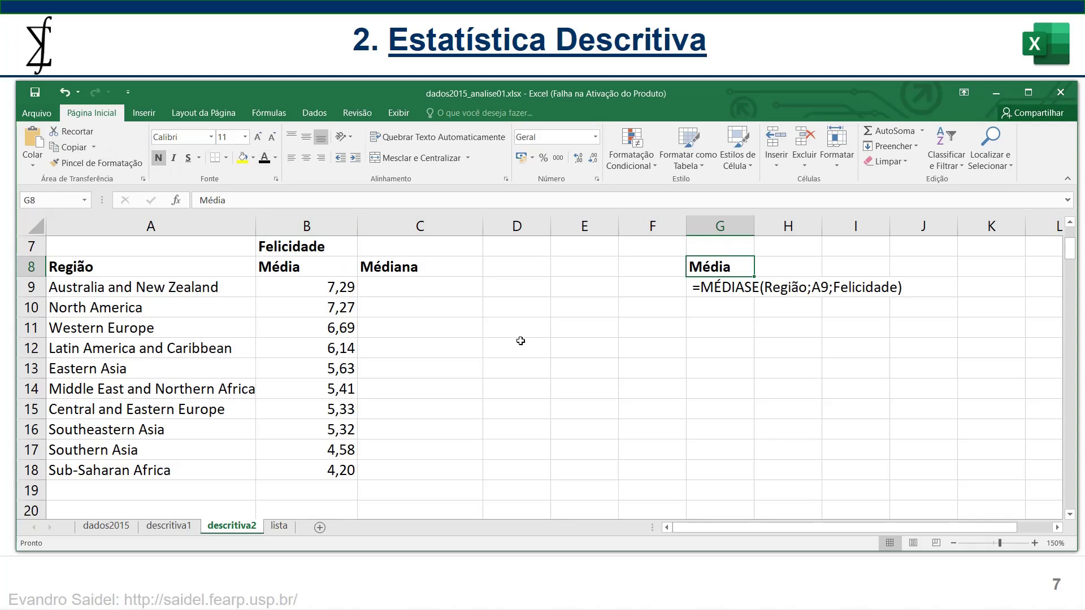
Step: Correct the spelling of the heading in C8 to Mediana
click(420, 283)
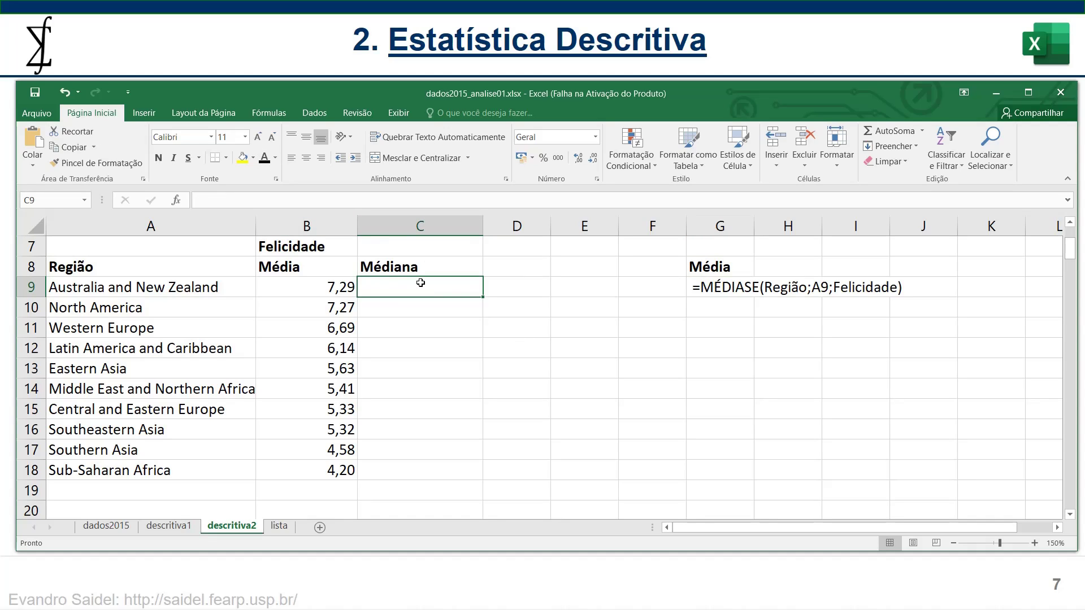
double_click(383, 266)
key(BackSpace)
text(e)
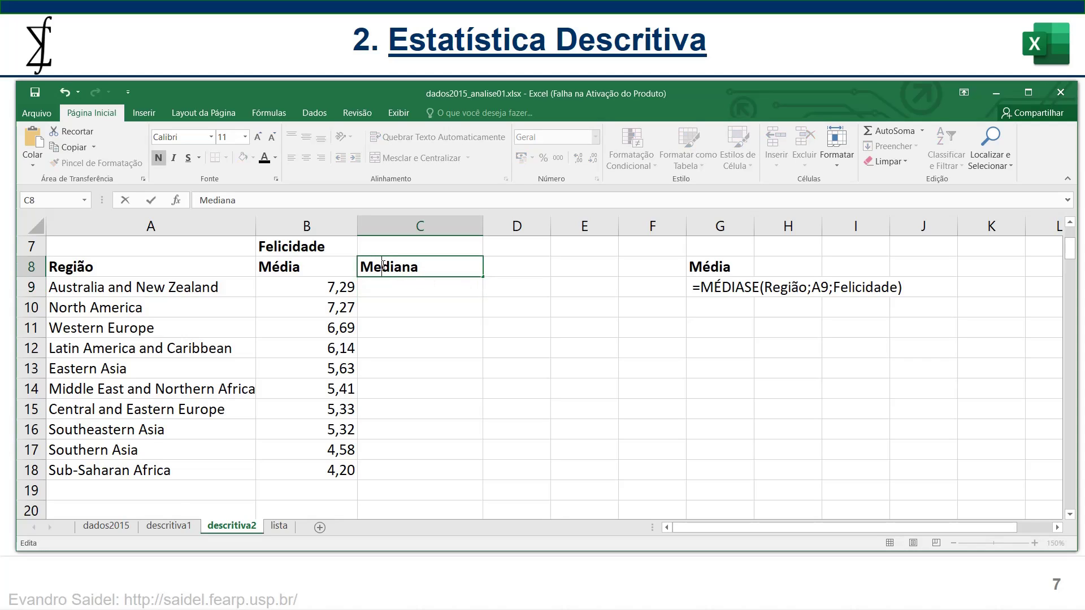
key(Return)
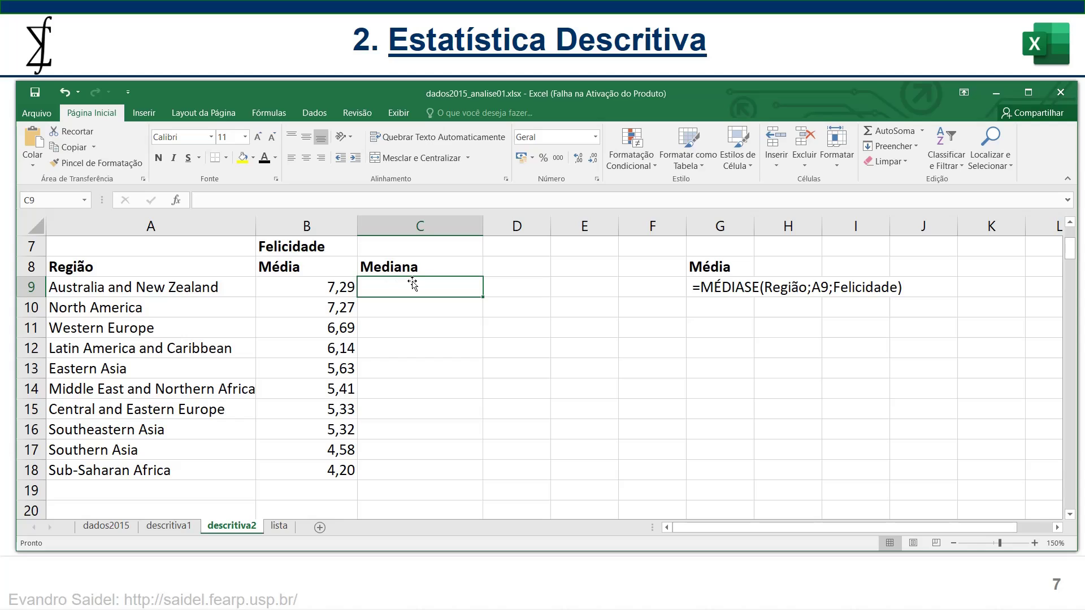
Step: Enter =MED(Felicidade) in C9 and compare it with the overall Felicidade median in B4
text(=MED)
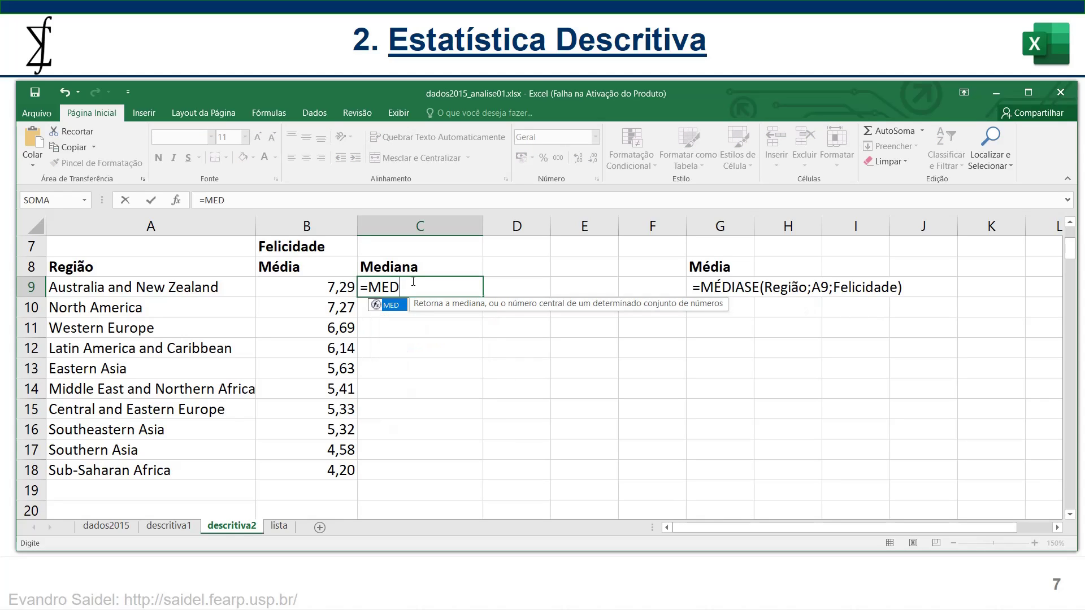
text(()
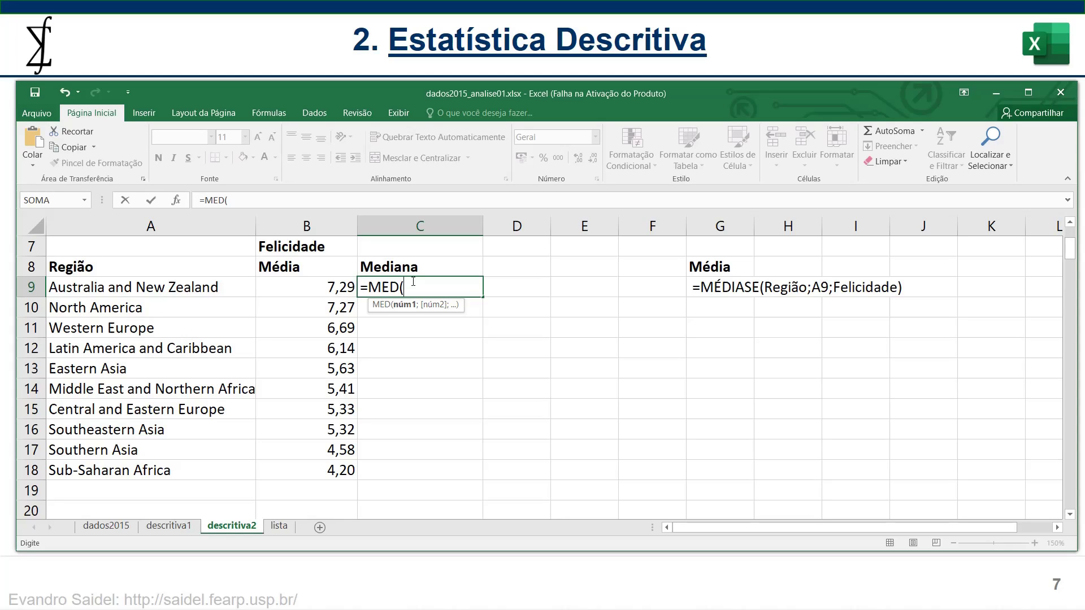
text(FE)
double_click(430, 311)
text())
key(Return)
click(451, 287)
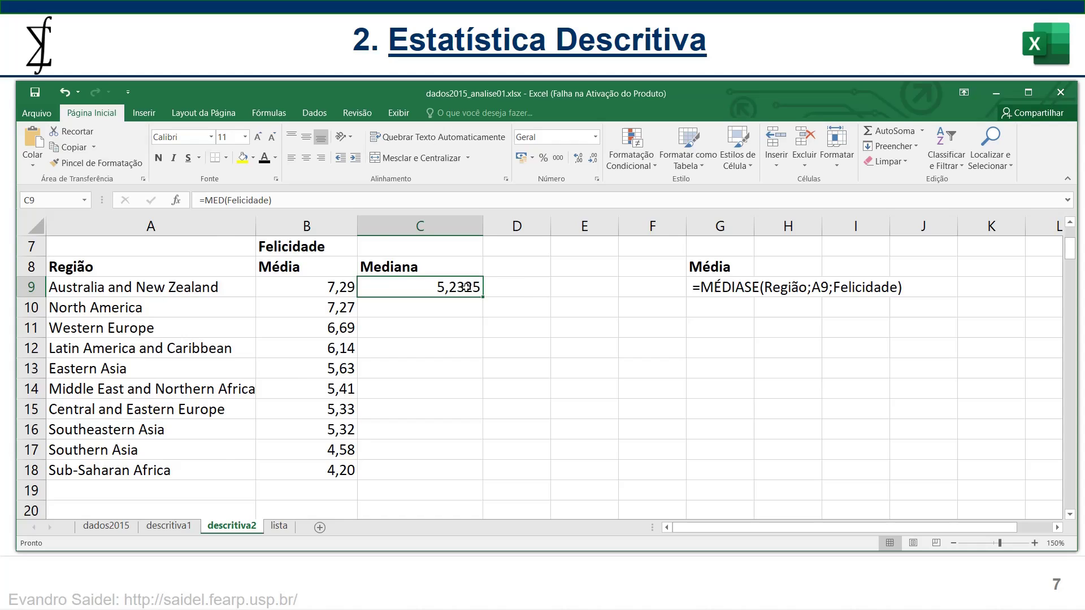
scroll(467, 288, up, 2)
click(296, 280)
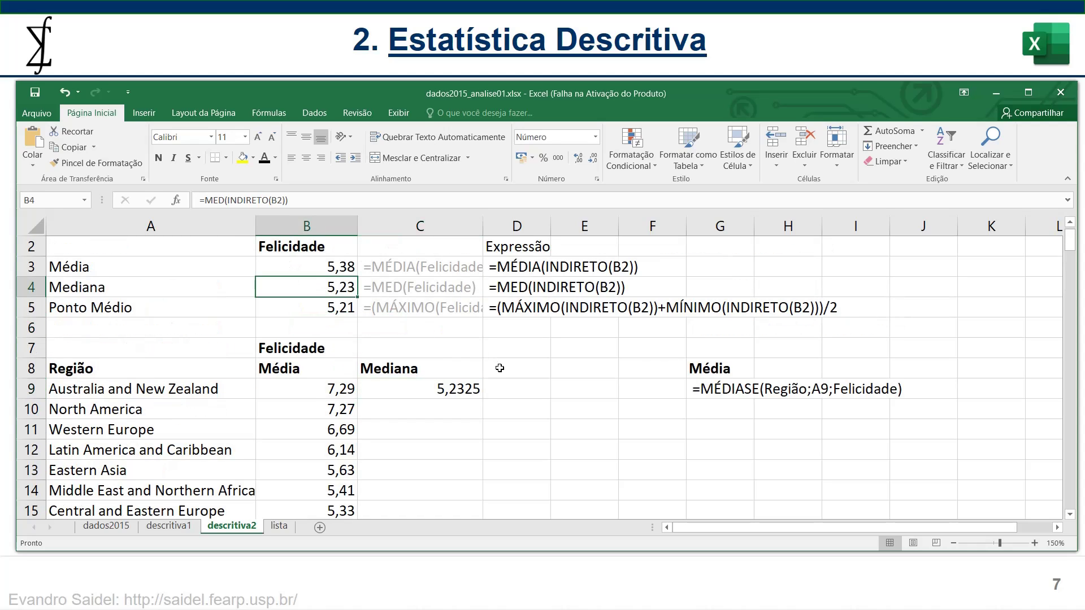
scroll(499, 368, down, 2)
click(461, 310)
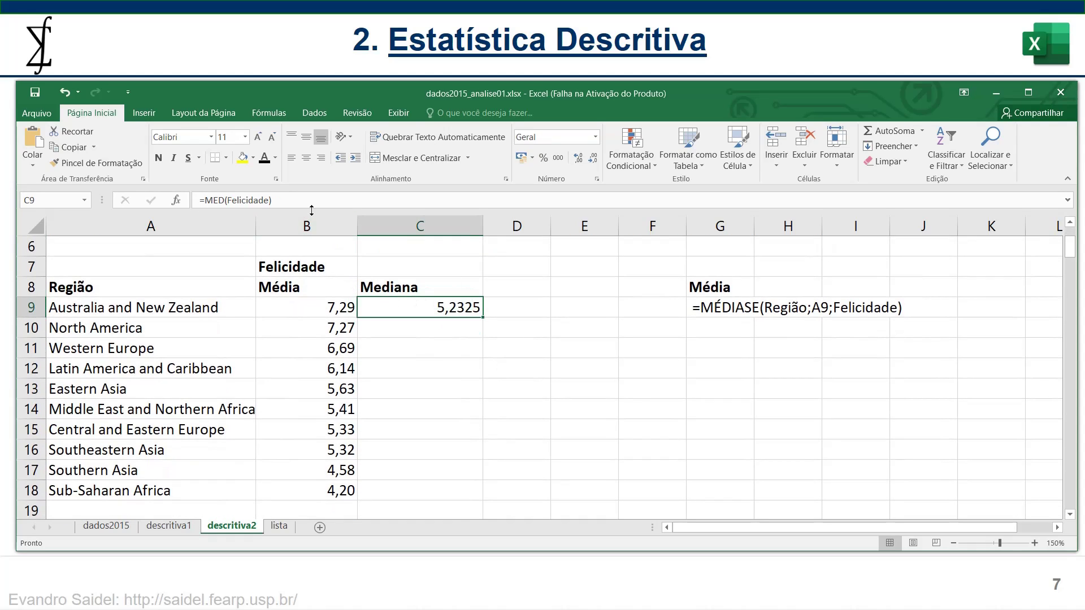
Step: Edit the MED formula in C9 to replace its Felicidade argument with an empty nested SE function, giving =MED(SE())
double_click(445, 305)
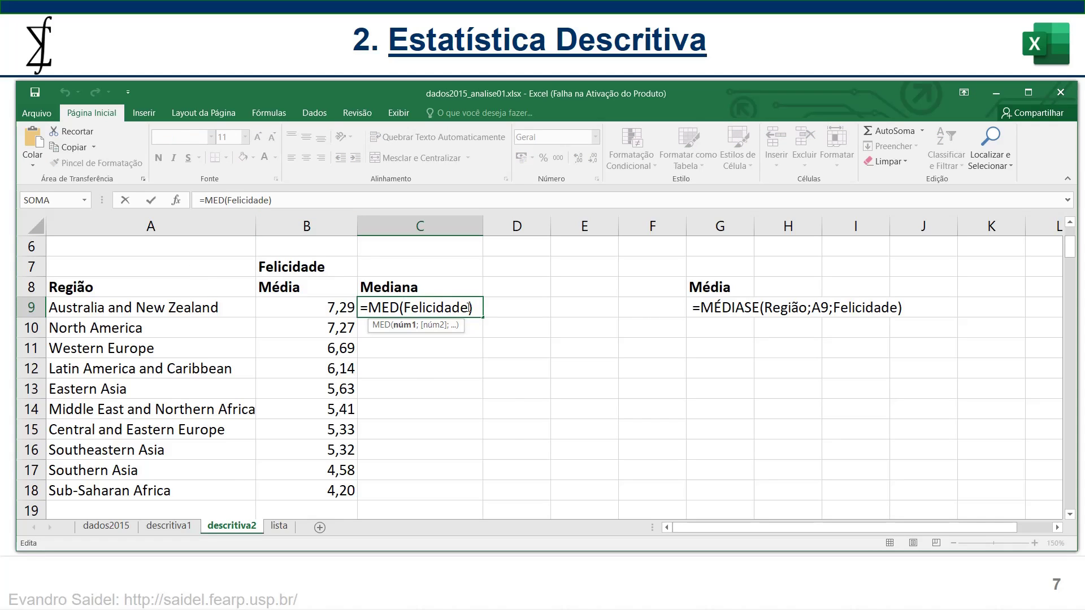
text(SE())
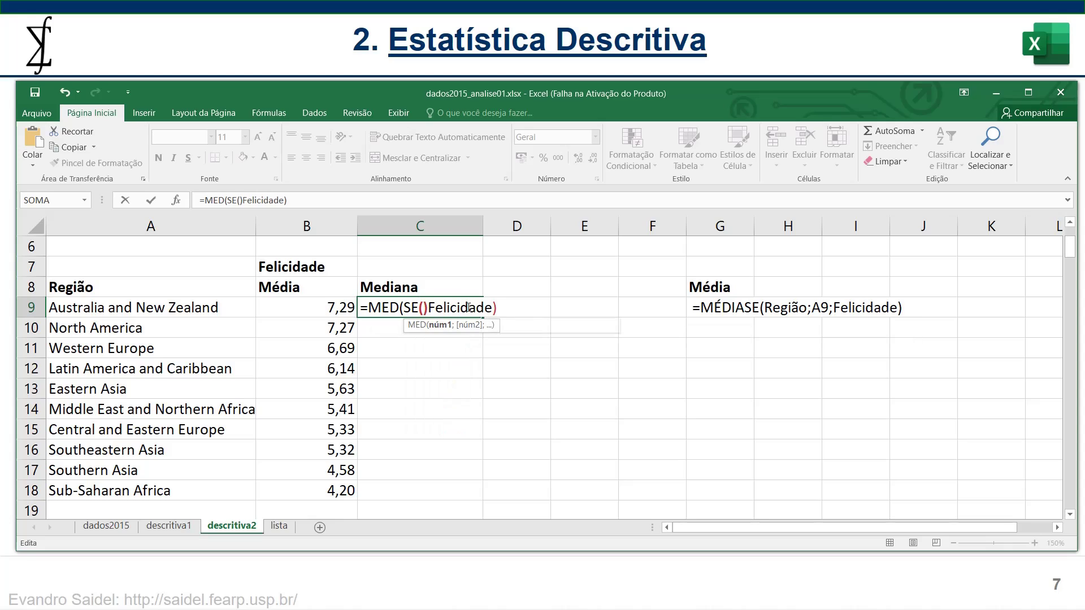
key(Right)
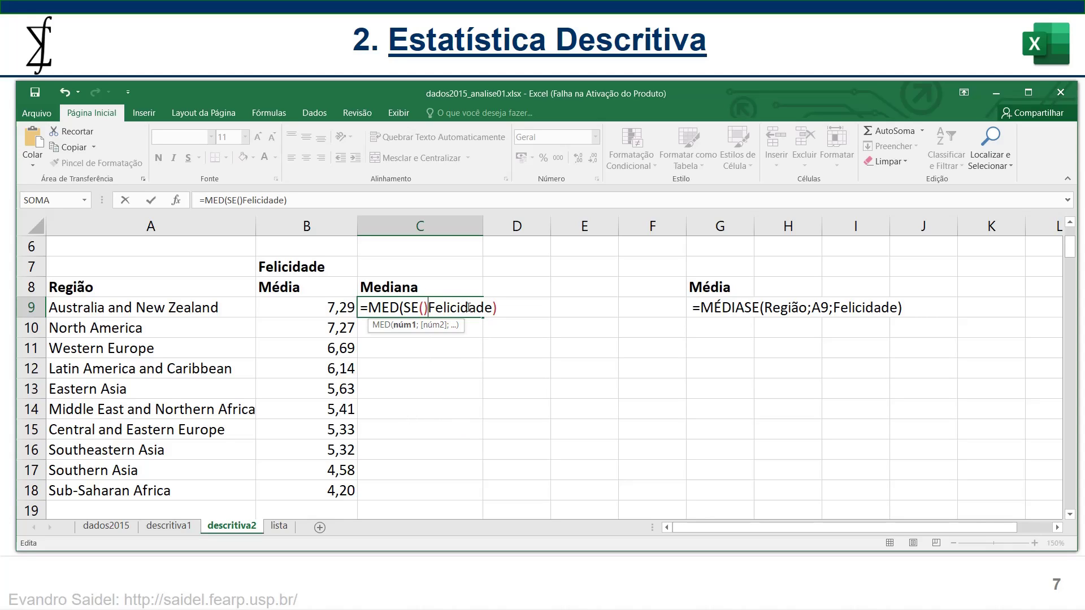
text(;)
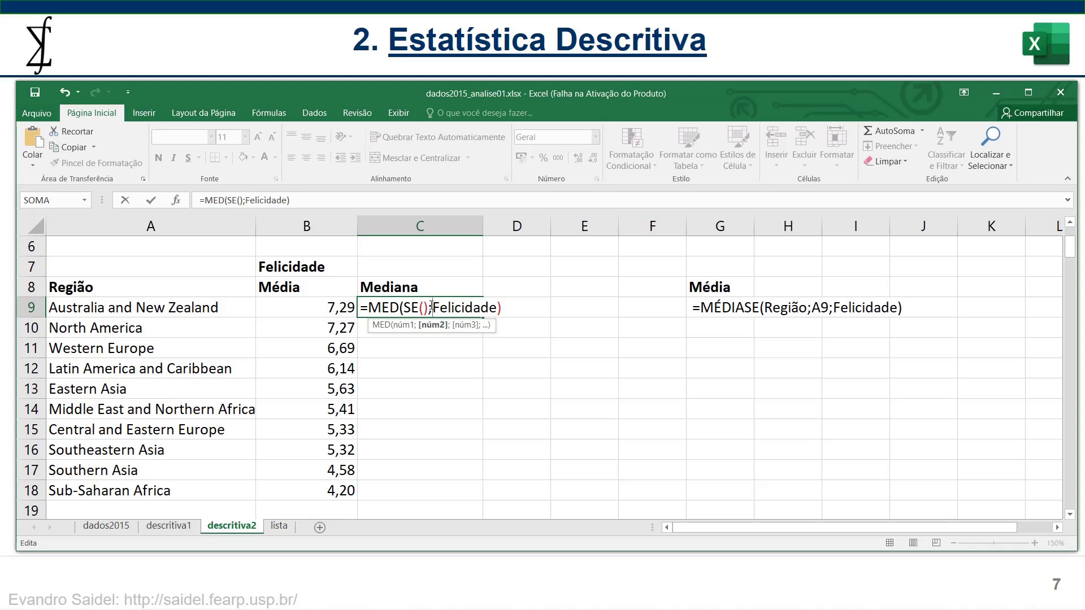
key(Left)
key(Delete)
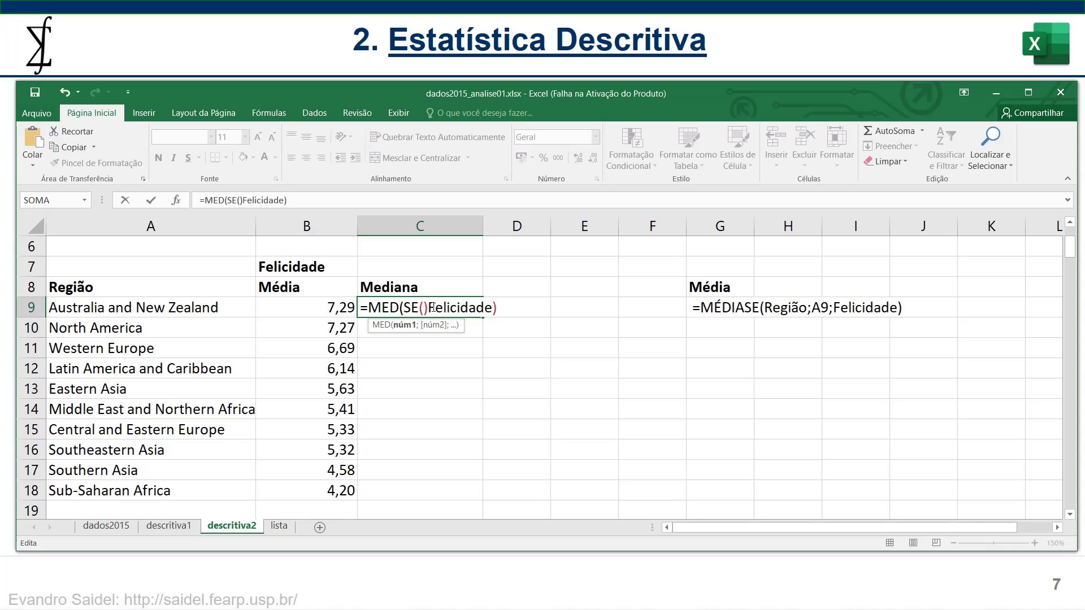
key(Left)
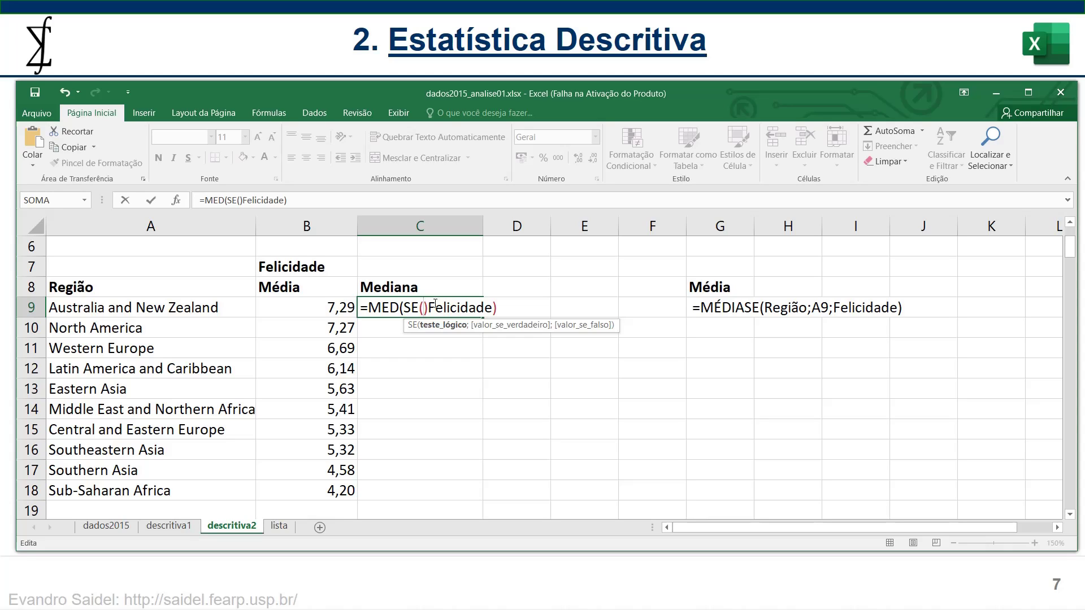
click(493, 309)
key(BackSpace)
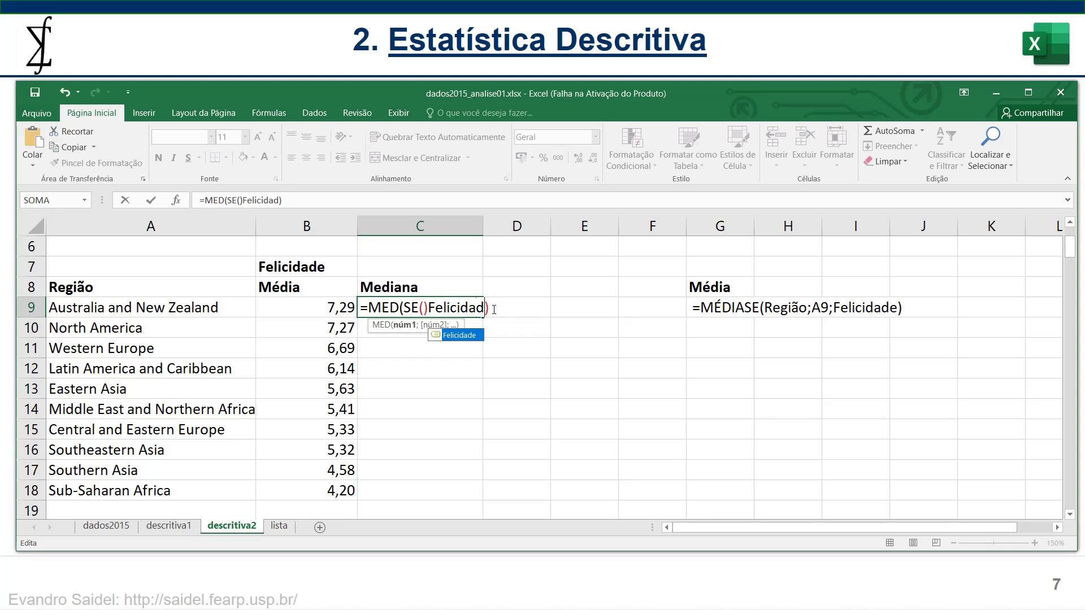
key(BackSpace)
key(BackSpace)
key(BackSpace)
key(BackSpace)
key(BackSpace)
key(BackSpace)
key(BackSpace)
key(BackSpace)
key(BackSpace)
key(BackSpace)
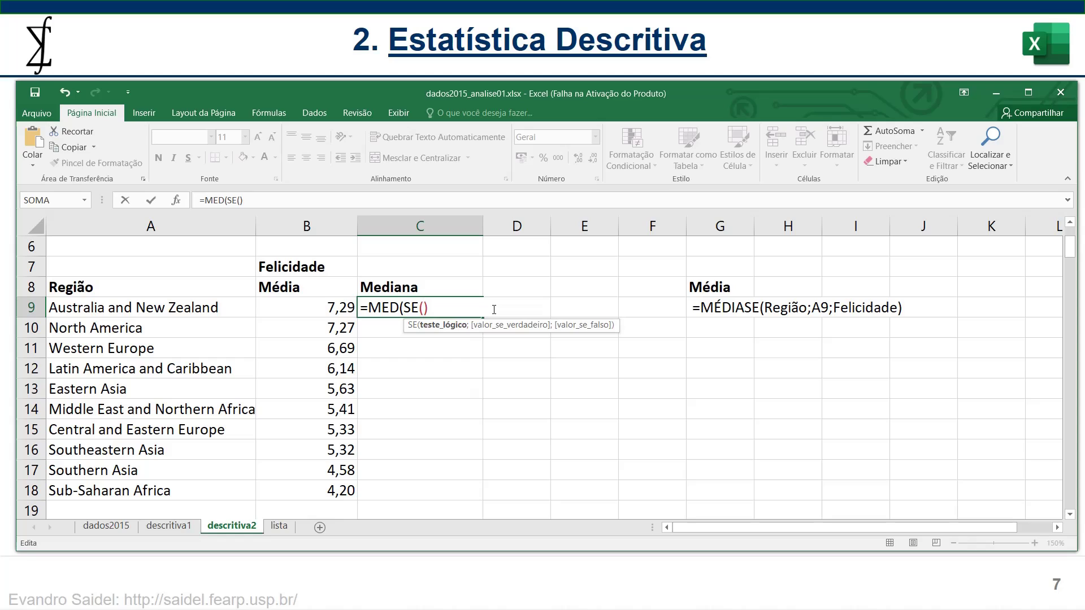
text())
Step: Enter Região=A9 as the logical test of the SE function in C9
key(Left)
key(Left)
text(reg)
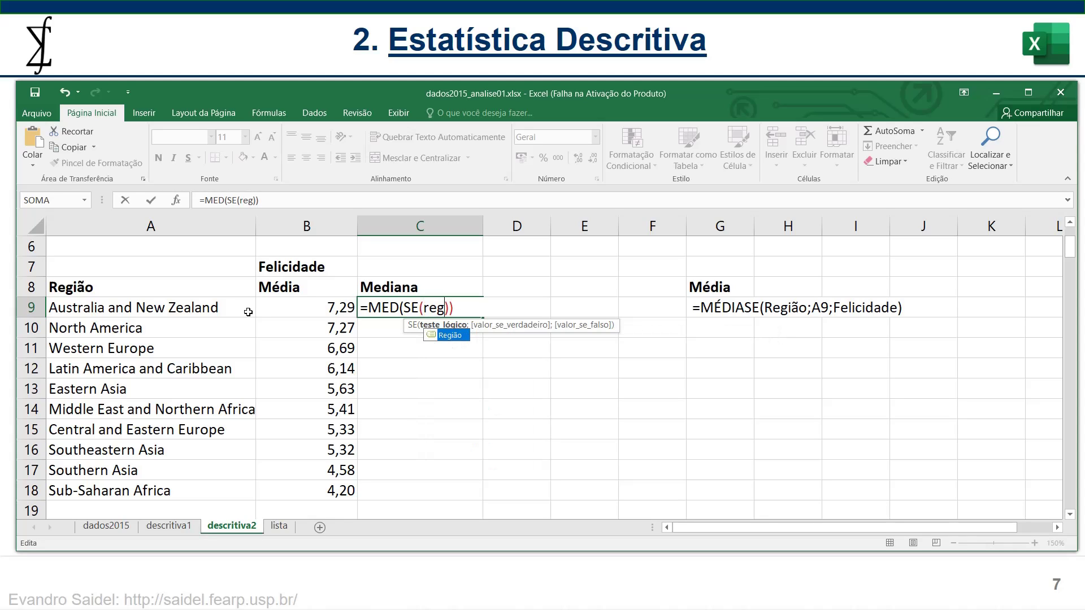
double_click(457, 335)
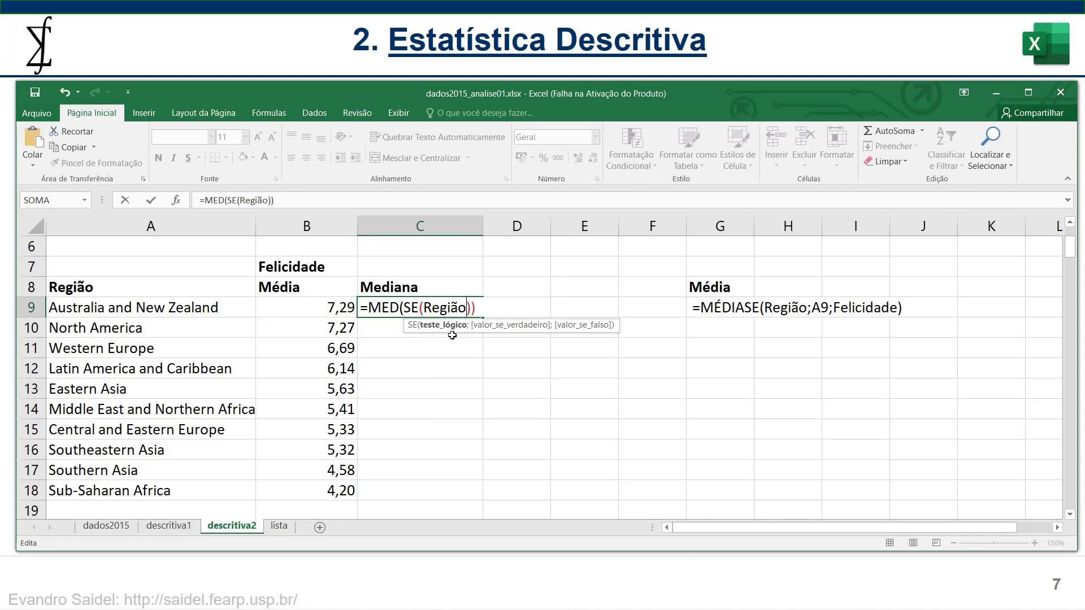
text(=)
click(191, 310)
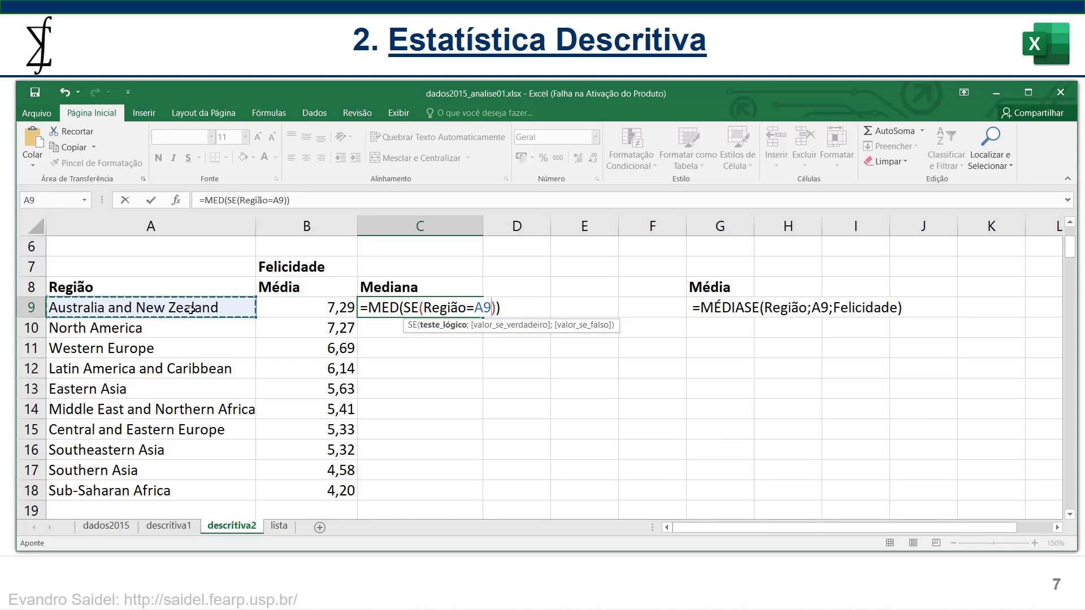
text(;)
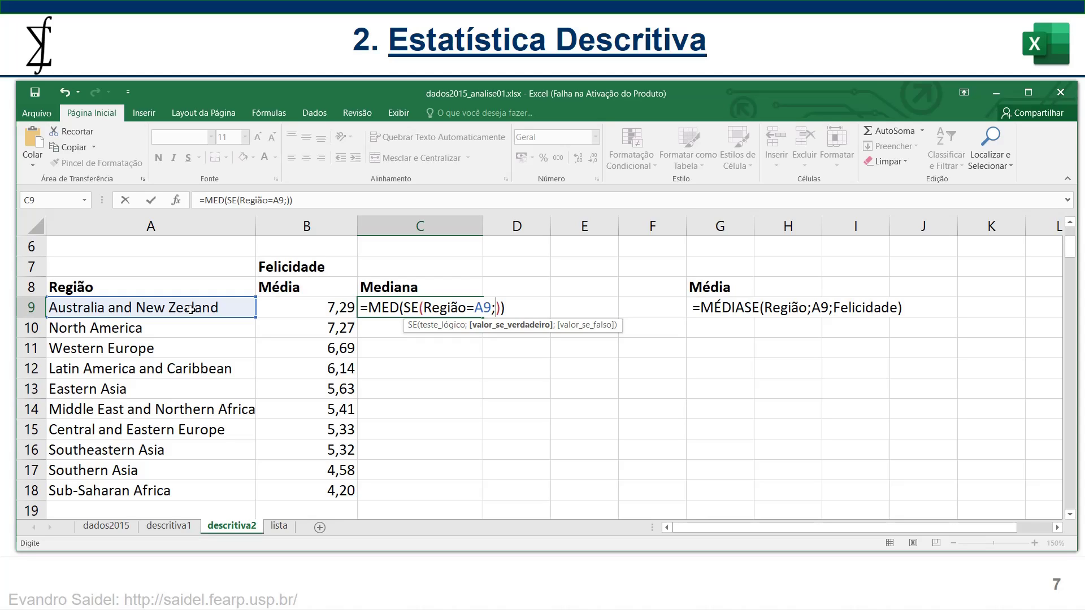
Step: Set Felicidade as the SE value-if-true and enter =MED(SE(Região=A9;Felicidade)) in C9 as an array formula
text(Felicidad)
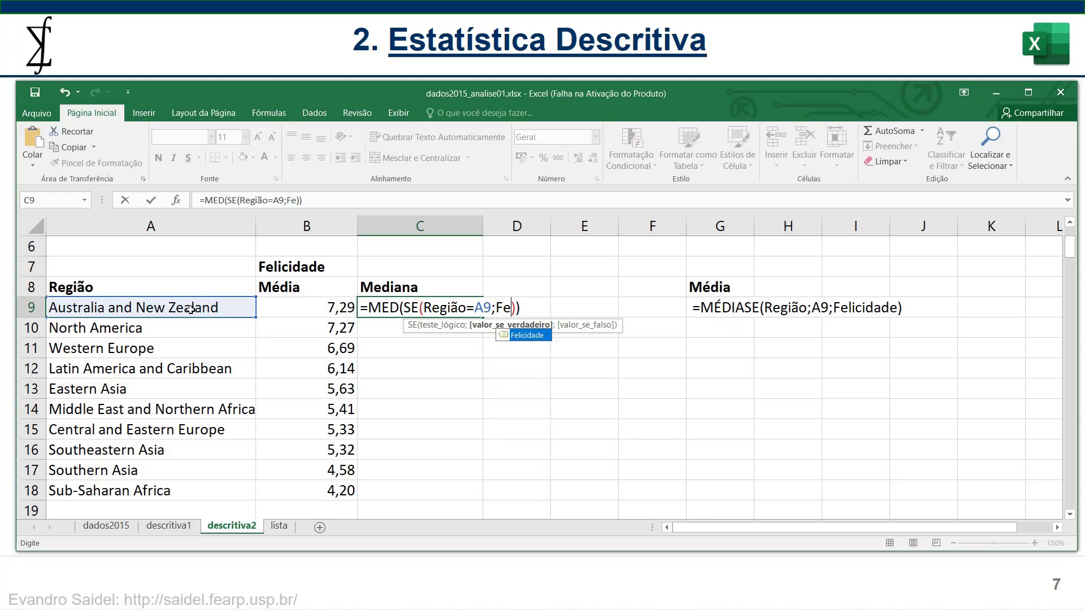
text(e)
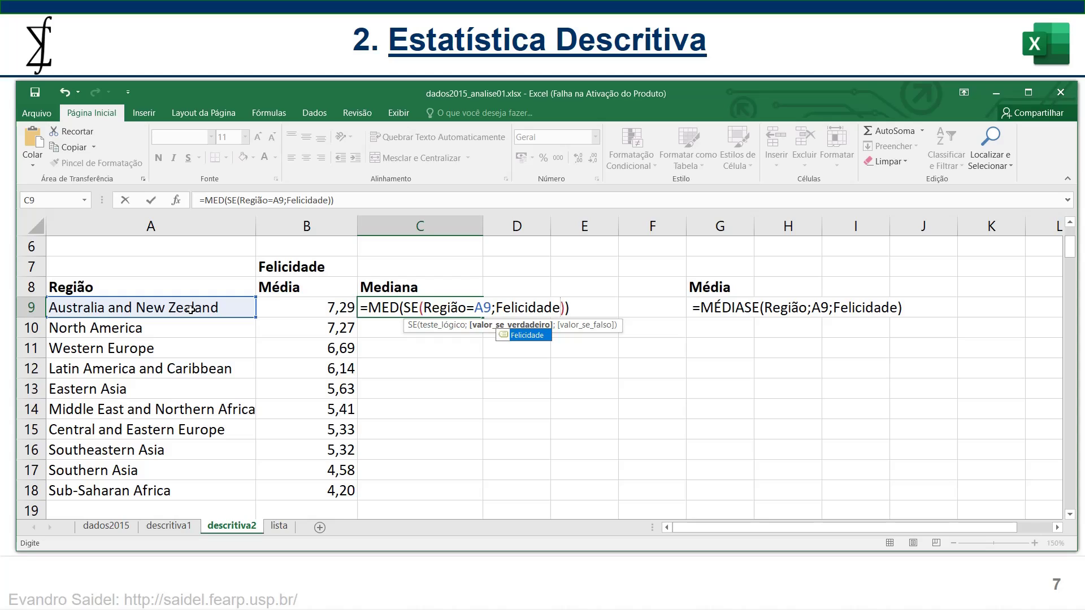
double_click(527, 335)
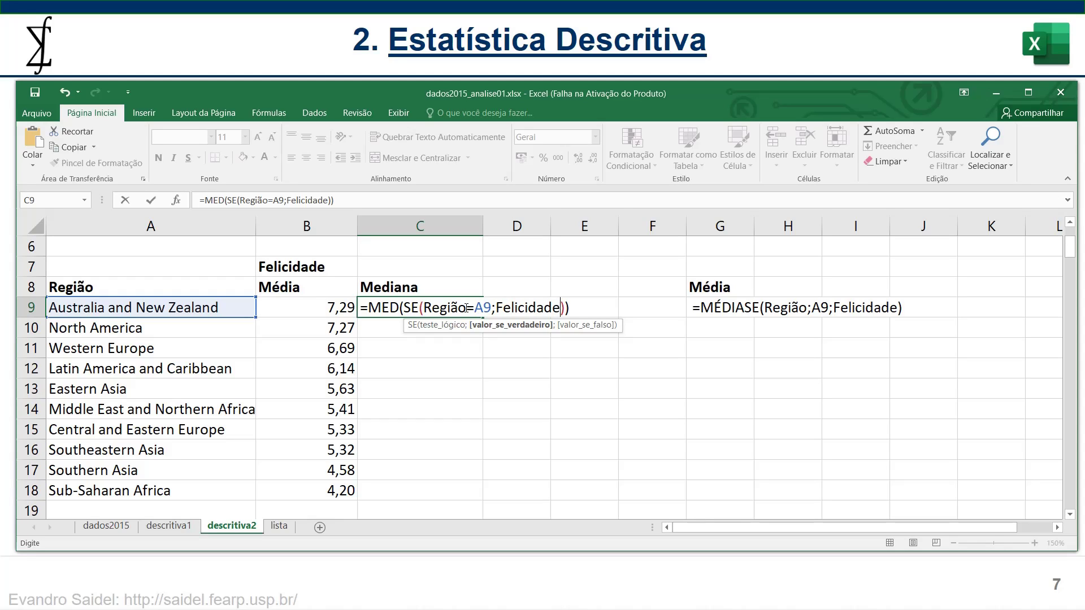
click(577, 307)
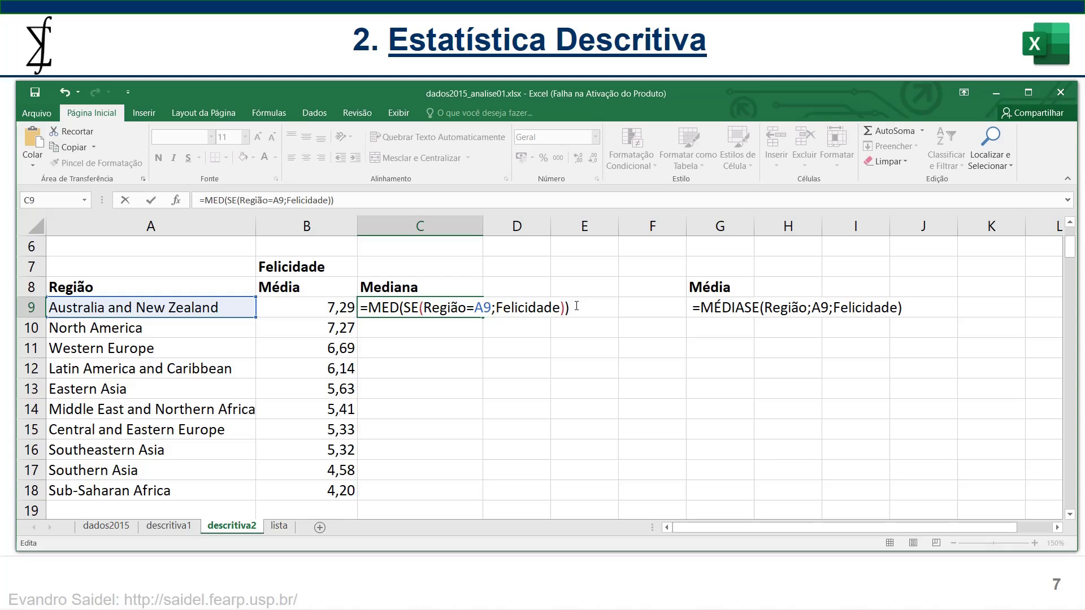
key(ctrl+shift+Return)
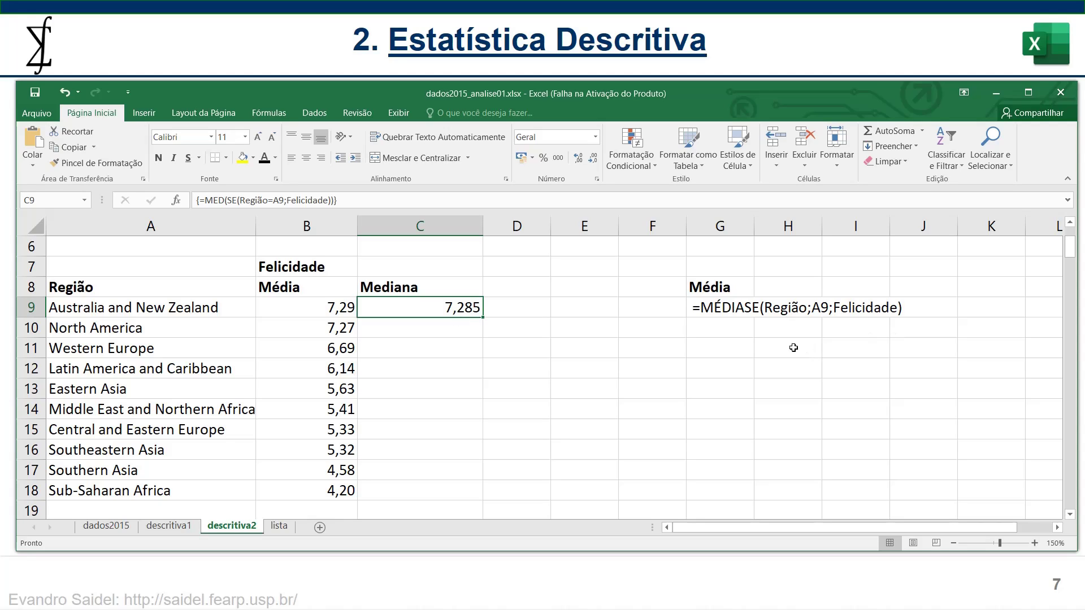
Step: Write the note "CTRL + Shift + Enter" in G11
click(735, 349)
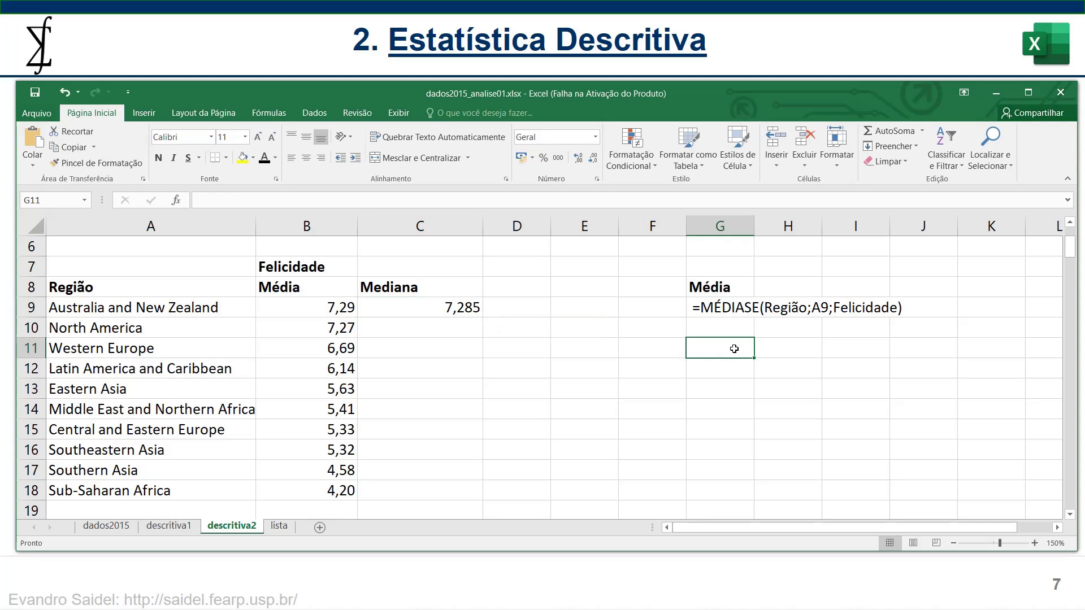
text(C)
text(TR)
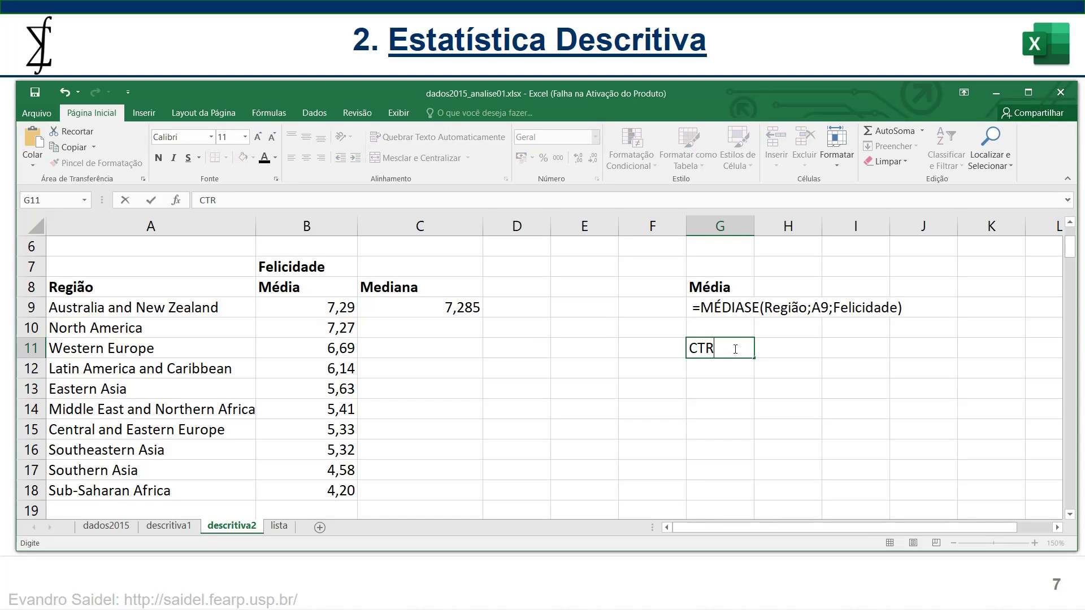
text(L + Shift + Enter)
key(Return)
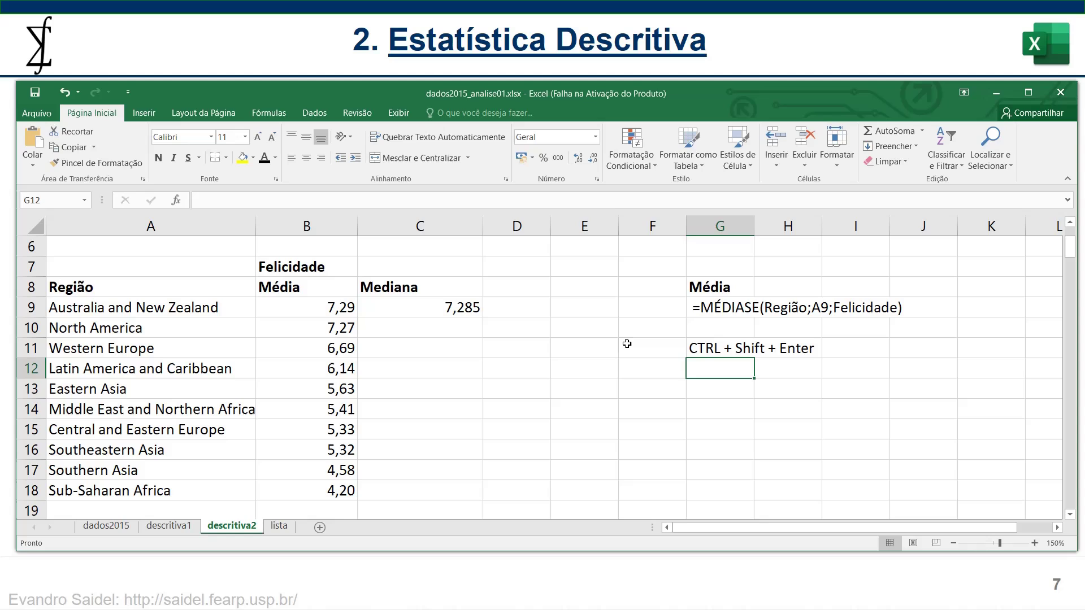
Step: Fill the array median formula from C9 down to C18 and widen column B slightly
click(476, 309)
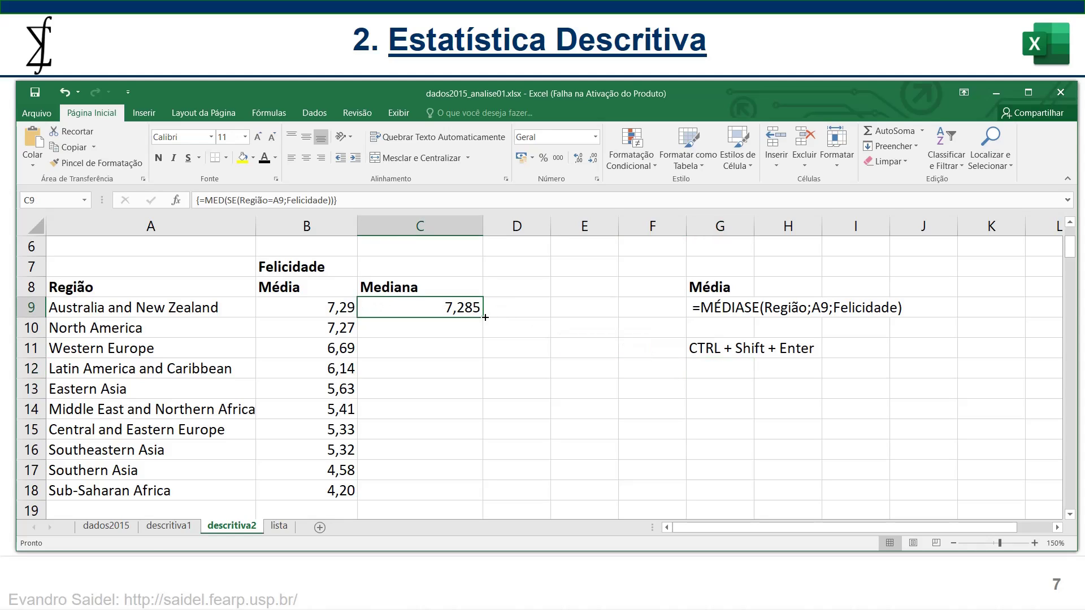
drag(484, 317, 485, 497)
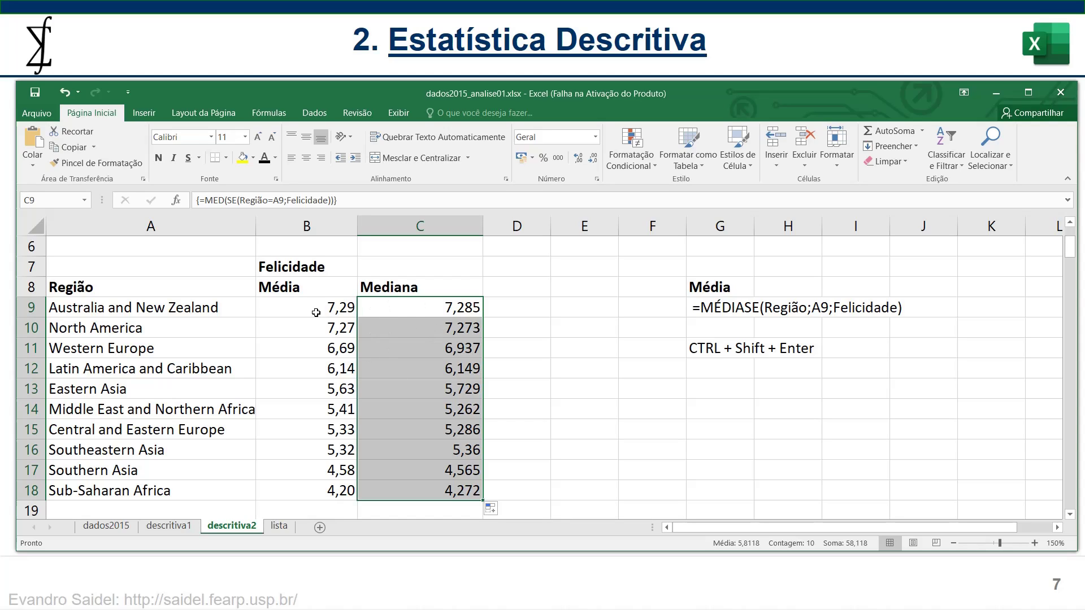
drag(357, 229, 367, 229)
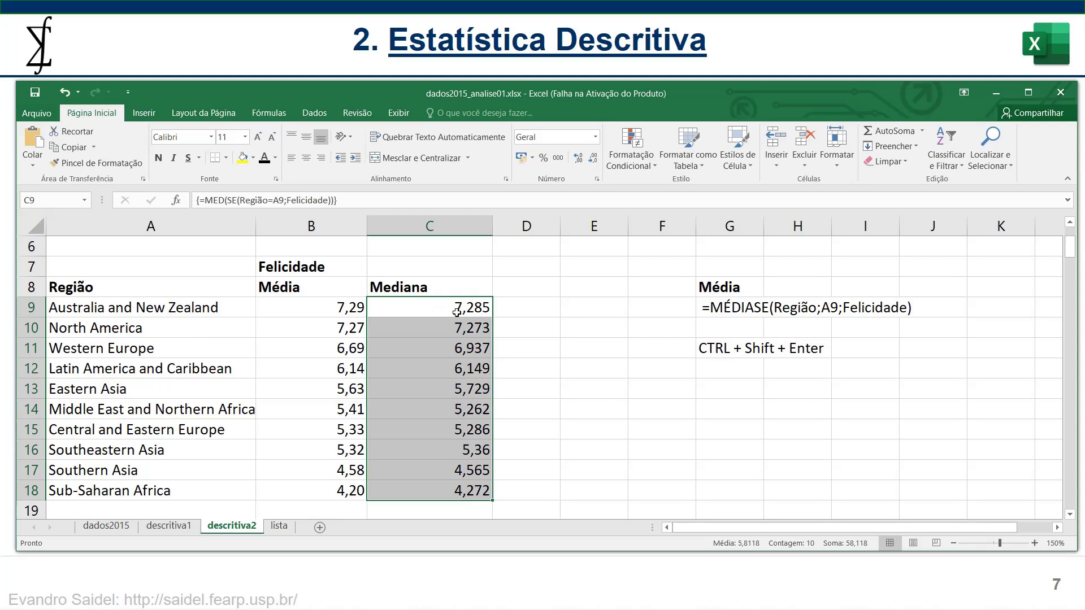
Step: Format the medians in C9:C18 to show two decimal places
drag(456, 313, 452, 488)
click(579, 159)
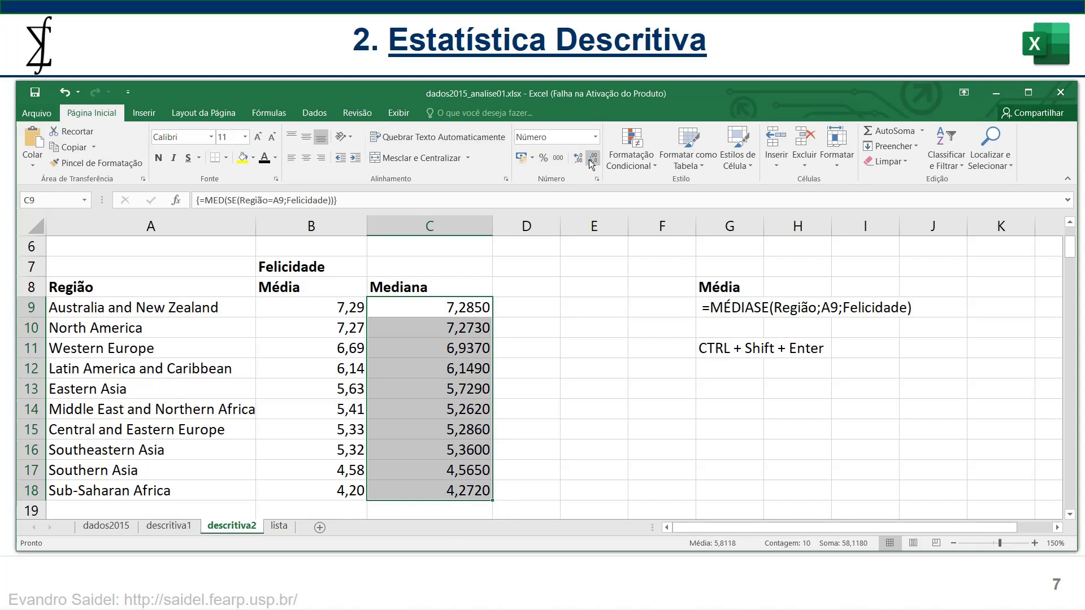
click(592, 159)
click(592, 160)
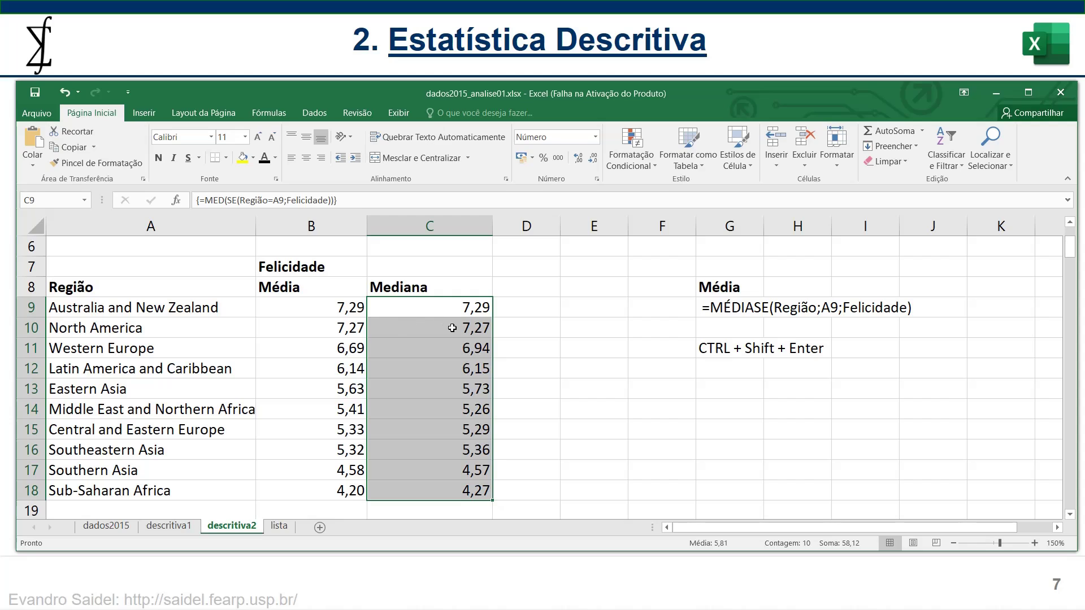
Step: Check the region reference in each copied array formula from C10 to C15
click(473, 330)
click(476, 350)
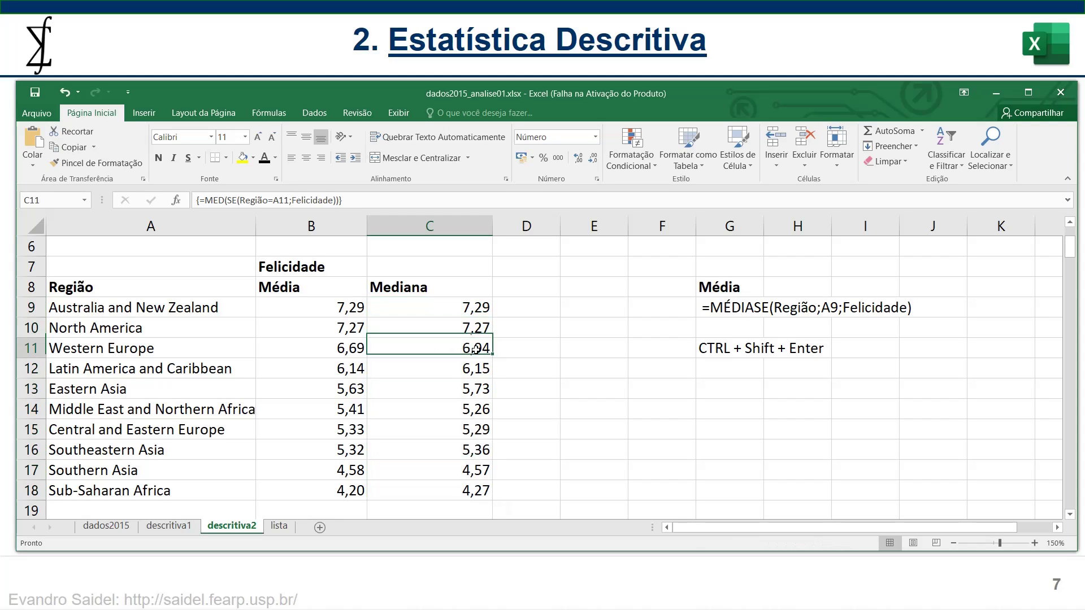
click(464, 369)
click(465, 394)
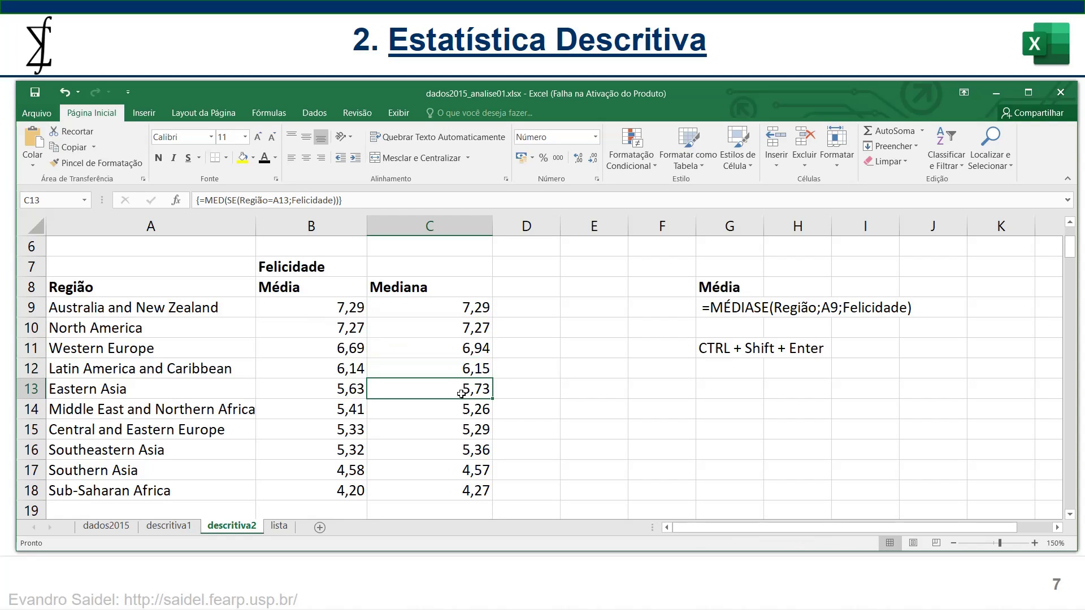
click(469, 408)
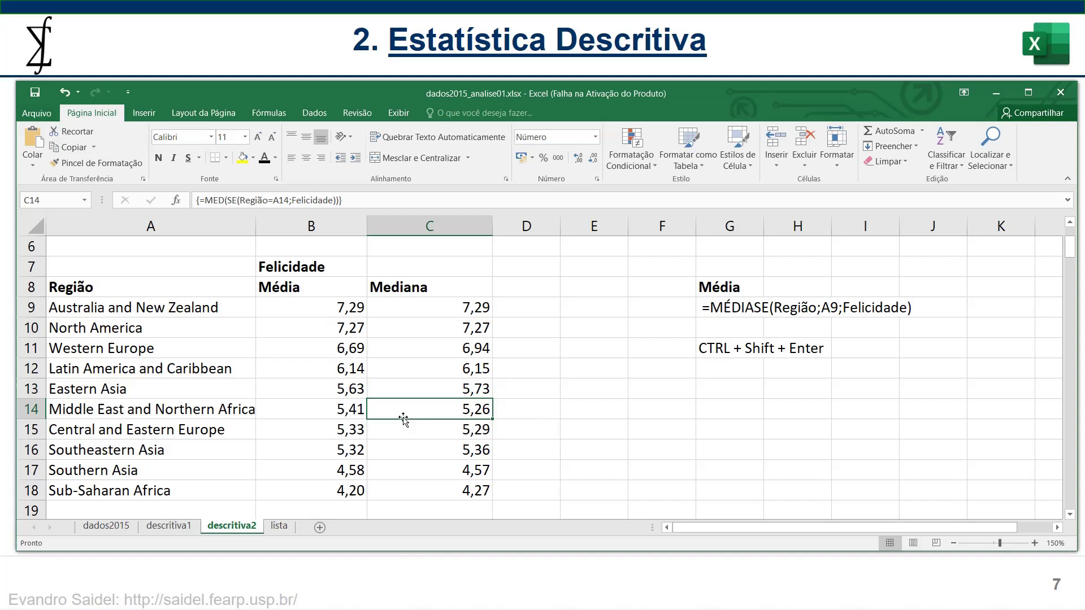
click(469, 434)
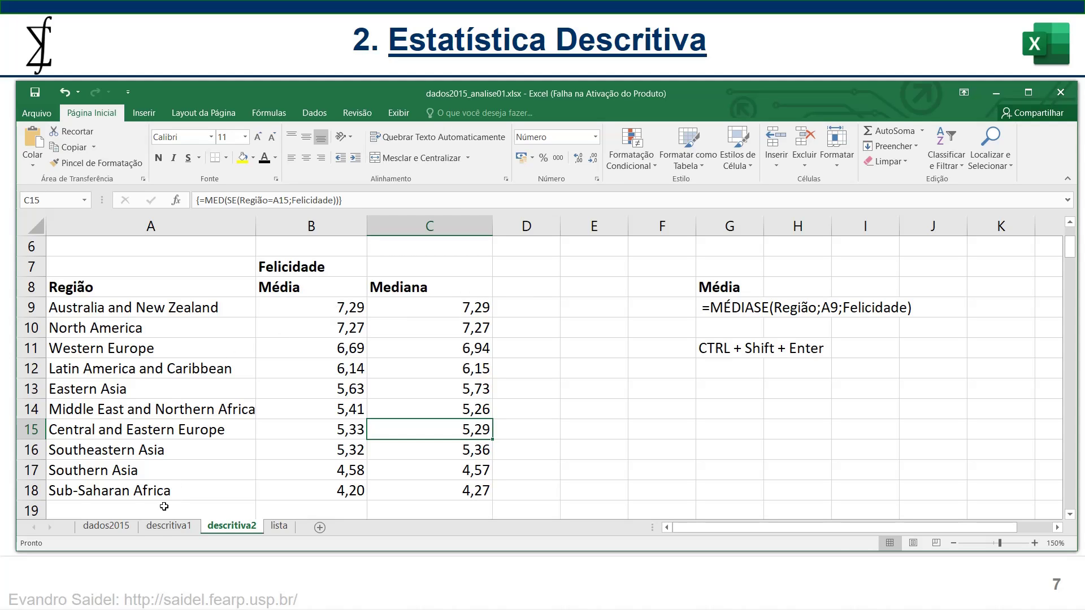
Step: Sort the table on the dados2015 sheet by Região in ascending order
click(122, 527)
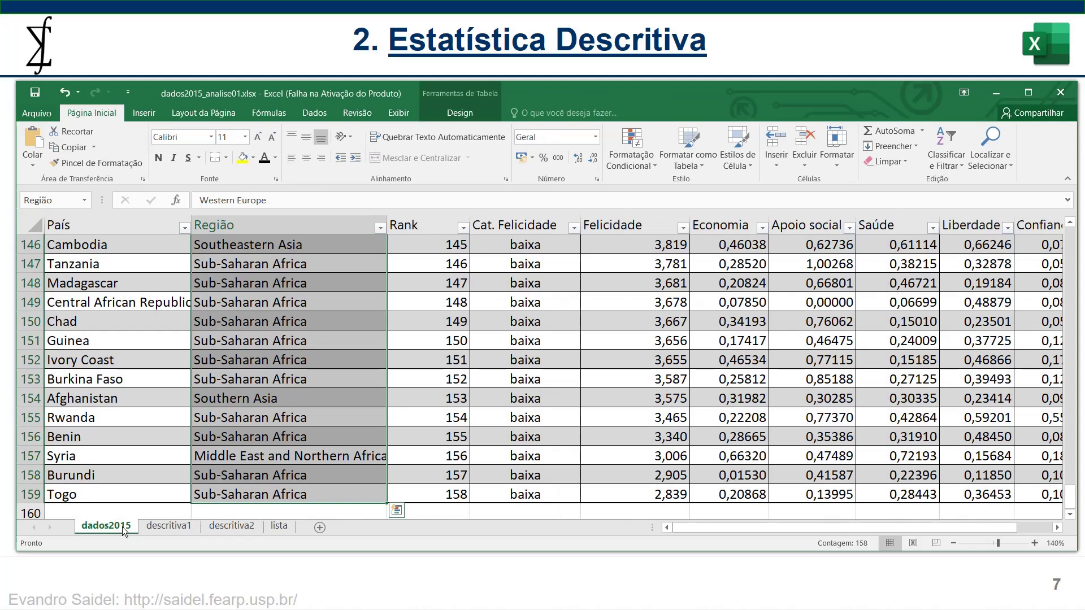
click(159, 293)
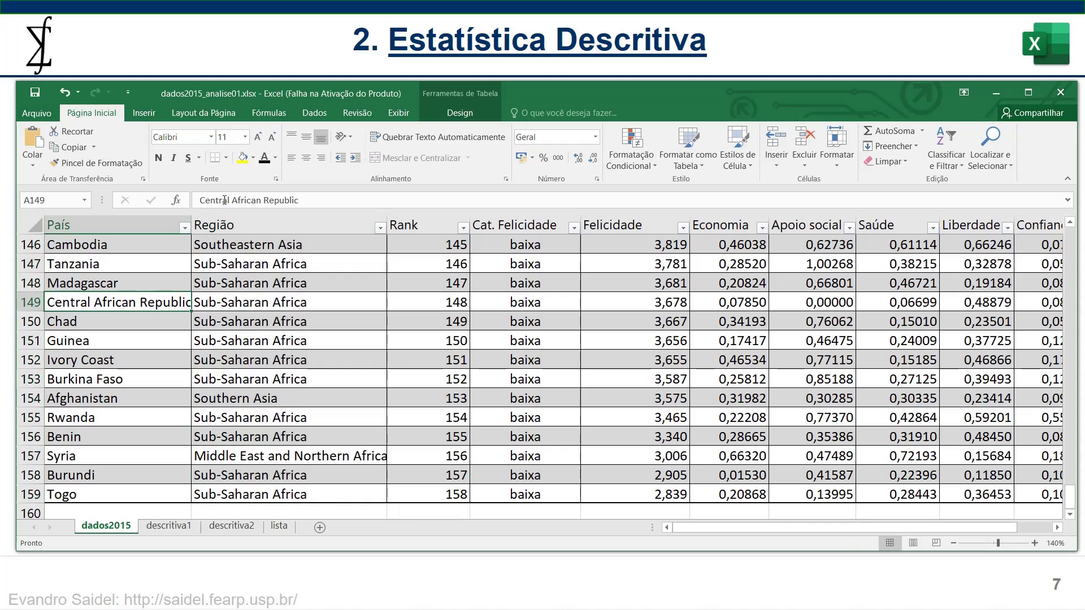
click(380, 229)
key(Escape)
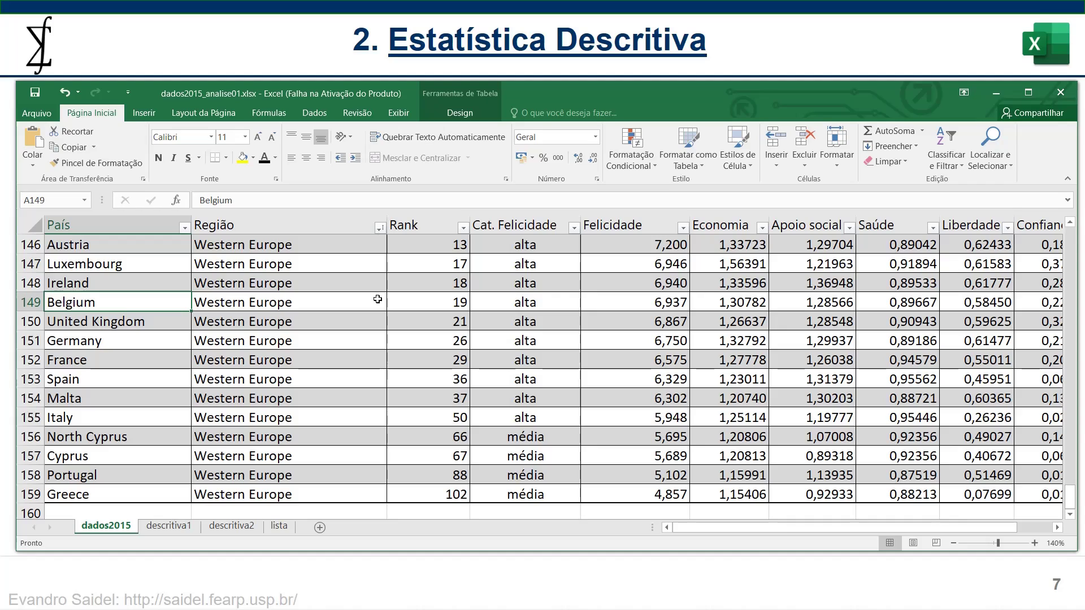
Step: Select the Felicidade values of New Zealand and Australia in E2:E3 to check the region's mean
scroll(377, 300, down, 3)
scroll(375, 317, up, 7)
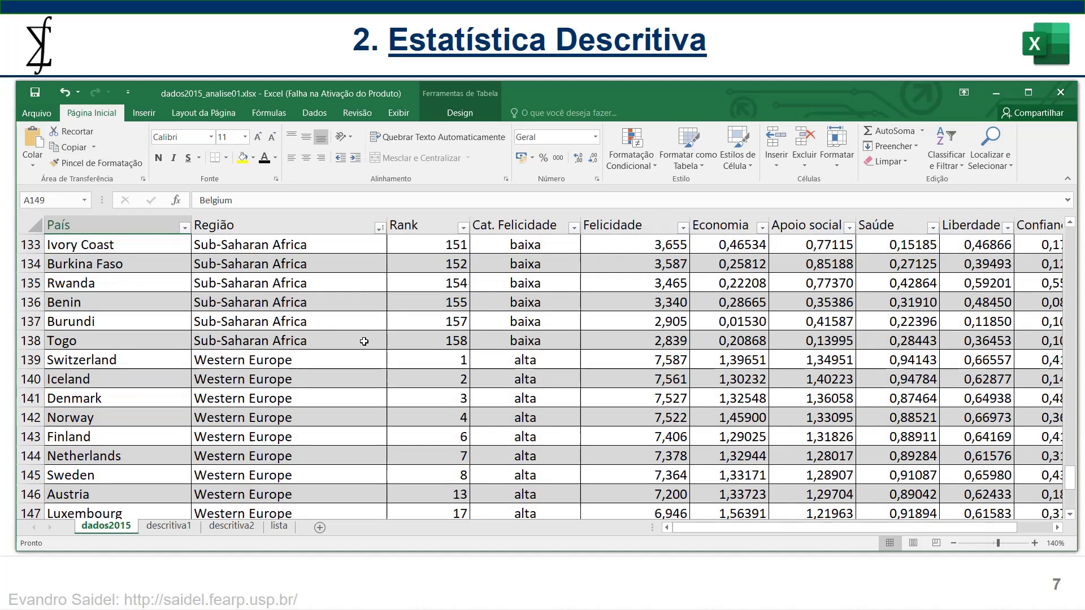
scroll(364, 341, up, 3)
drag(1069, 459, 1072, 229)
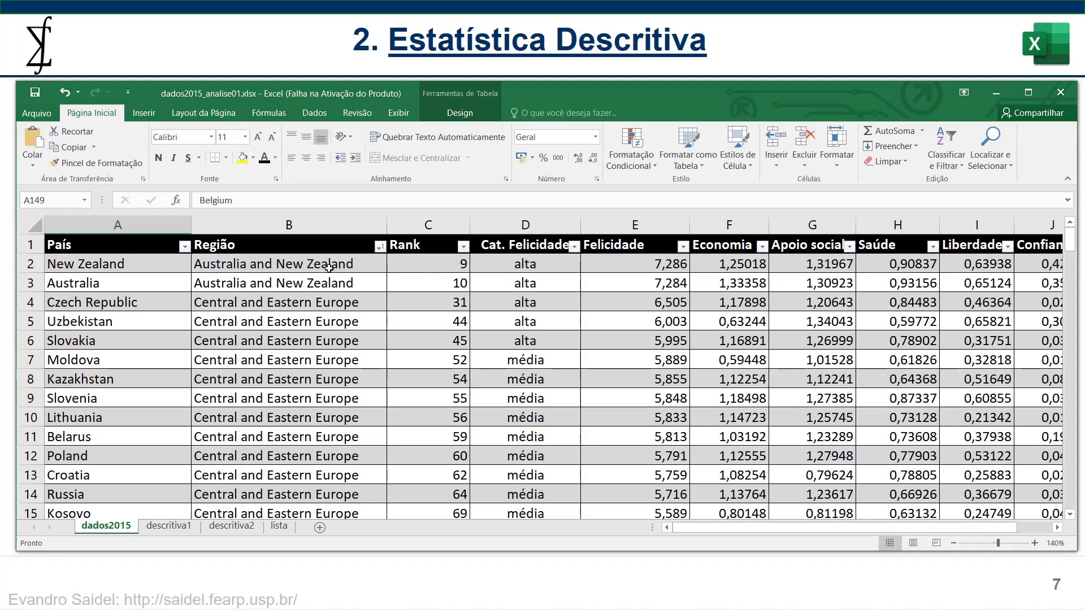
drag(667, 264, 665, 281)
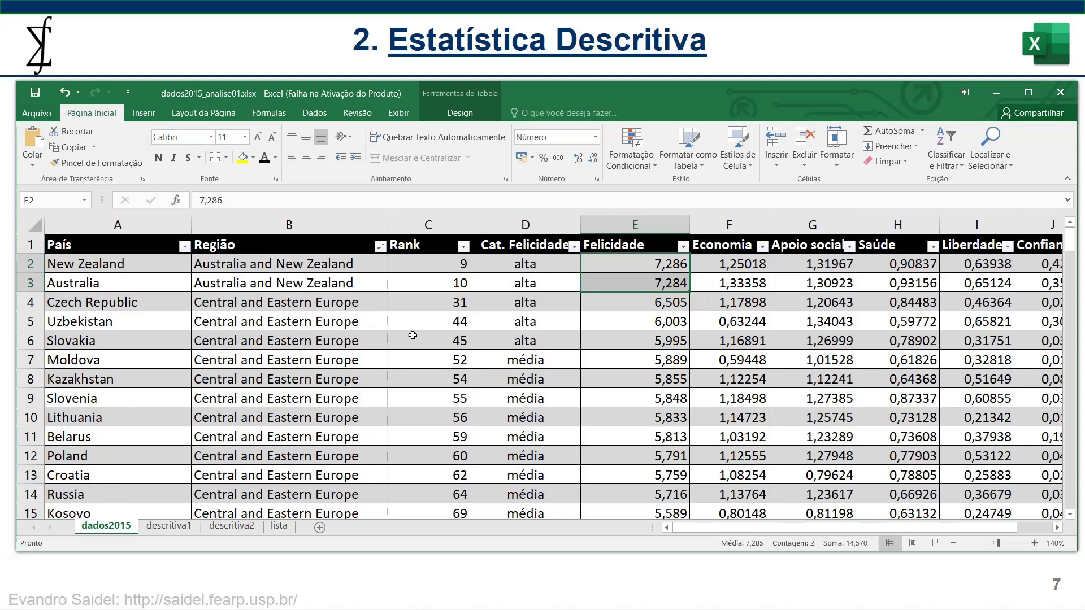
Step: Look through the sorted Região column on dados2015 for other two-country regions, selecting the North America rows B81:B82
scroll(416, 343, down, 8)
scroll(318, 407, down, 4)
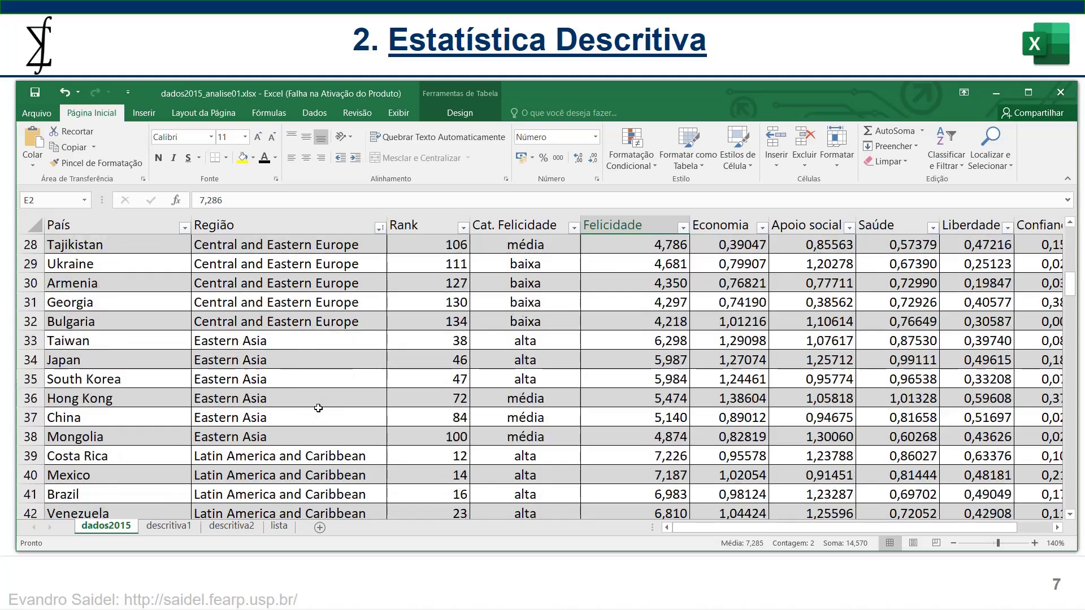
scroll(318, 408, up, 1)
scroll(318, 408, down, 7)
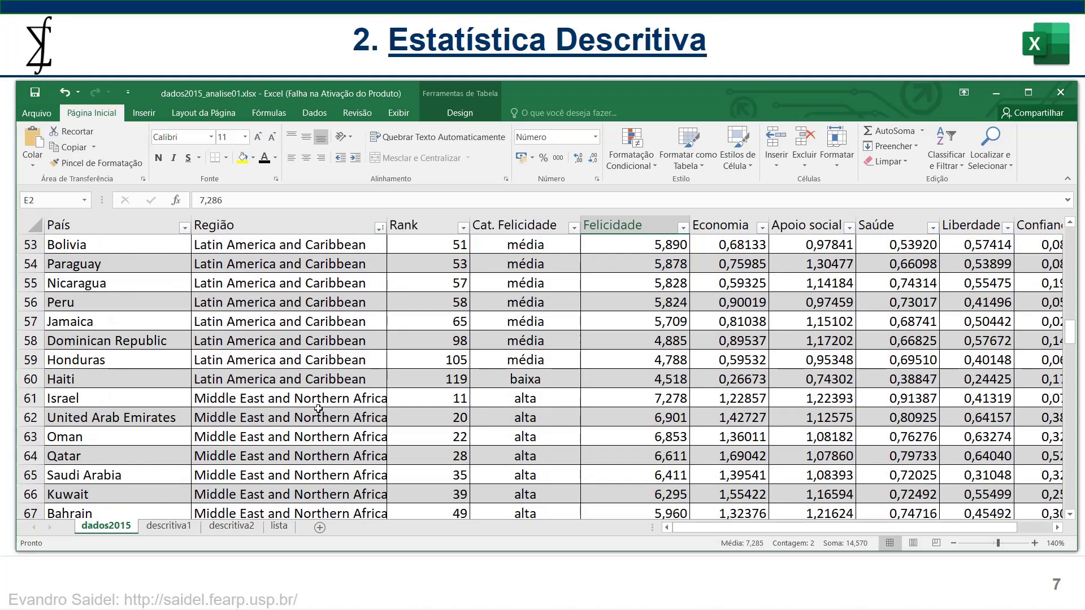
scroll(318, 408, down, 7)
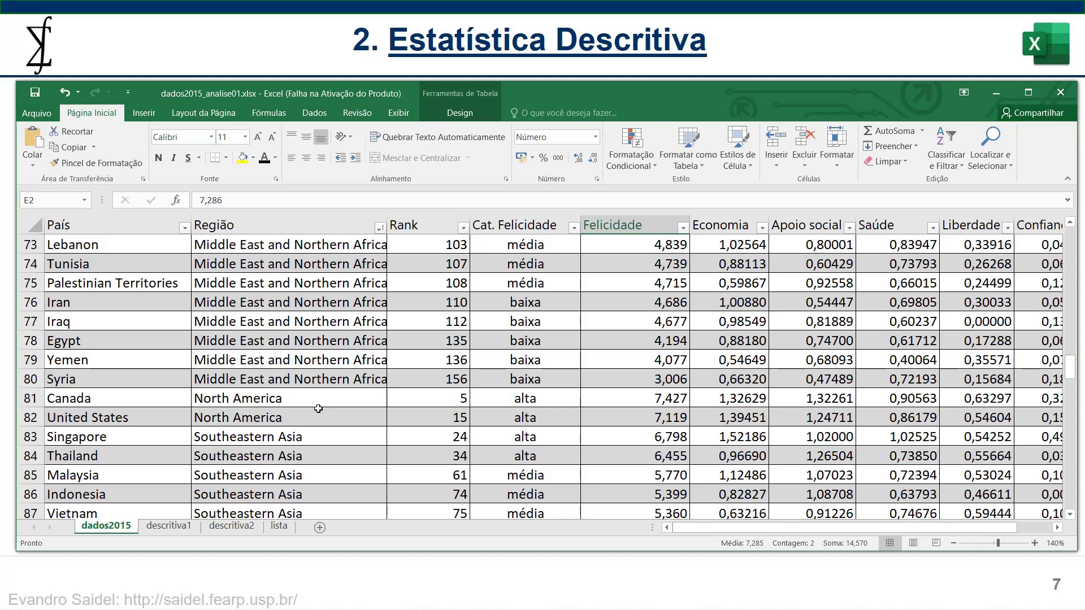
scroll(318, 407, down, 1)
drag(275, 381, 281, 398)
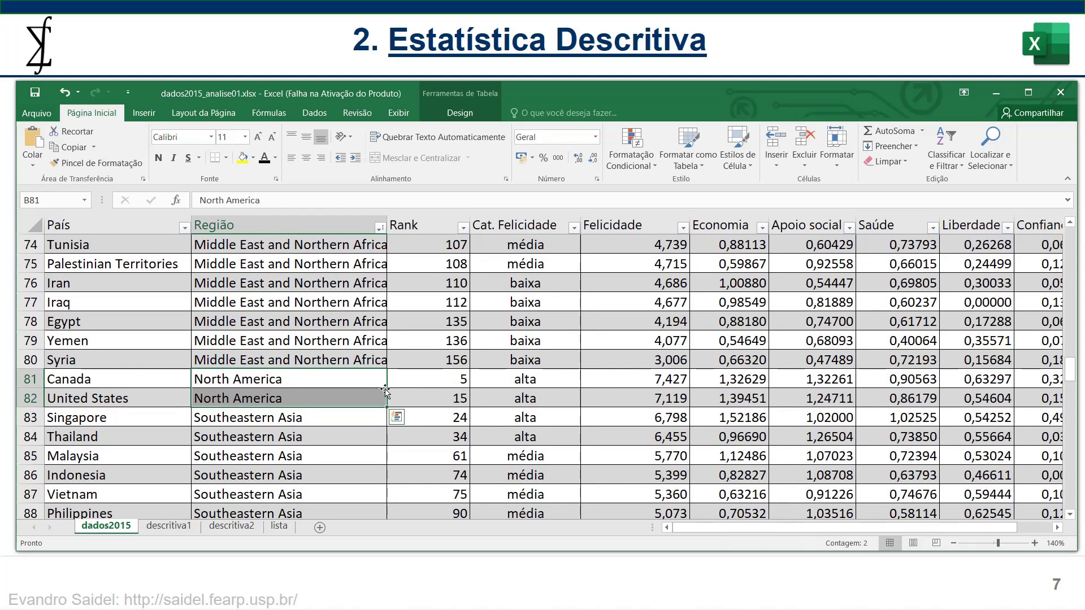
scroll(310, 385, down, 4)
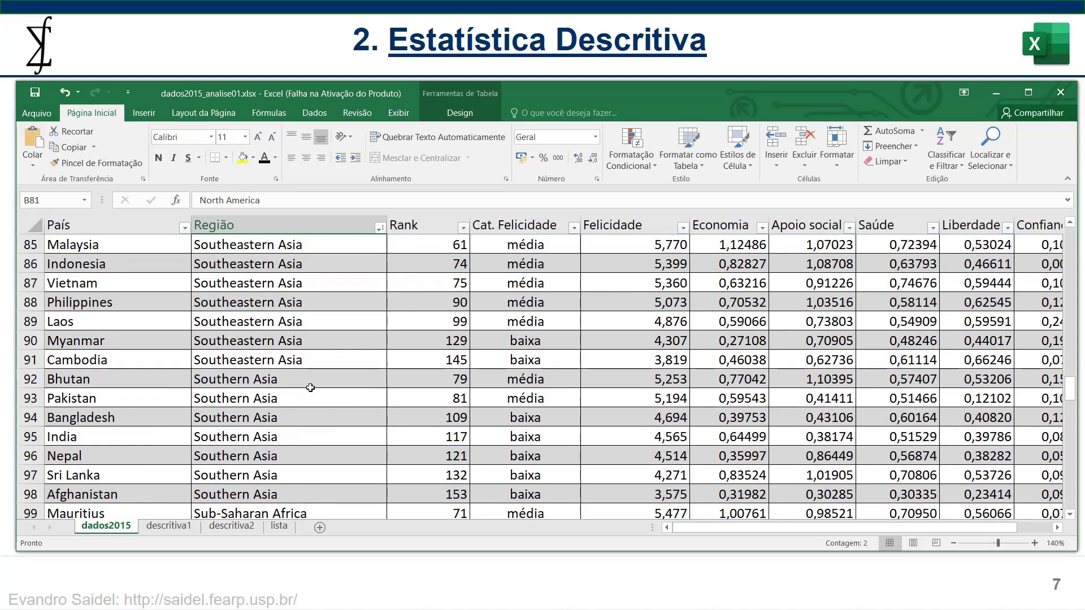
scroll(310, 388, down, 2)
scroll(305, 384, up, 3)
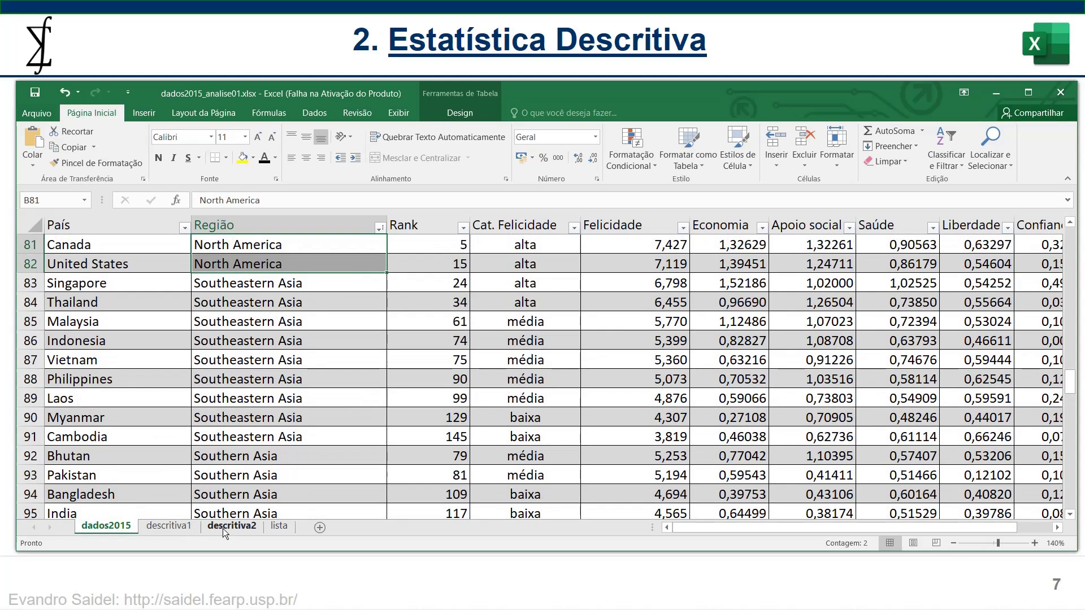
Step: On the descritiva2 sheet, check the median formulas of Australia and New Zealand and North America in C9 and C10
click(242, 530)
click(479, 307)
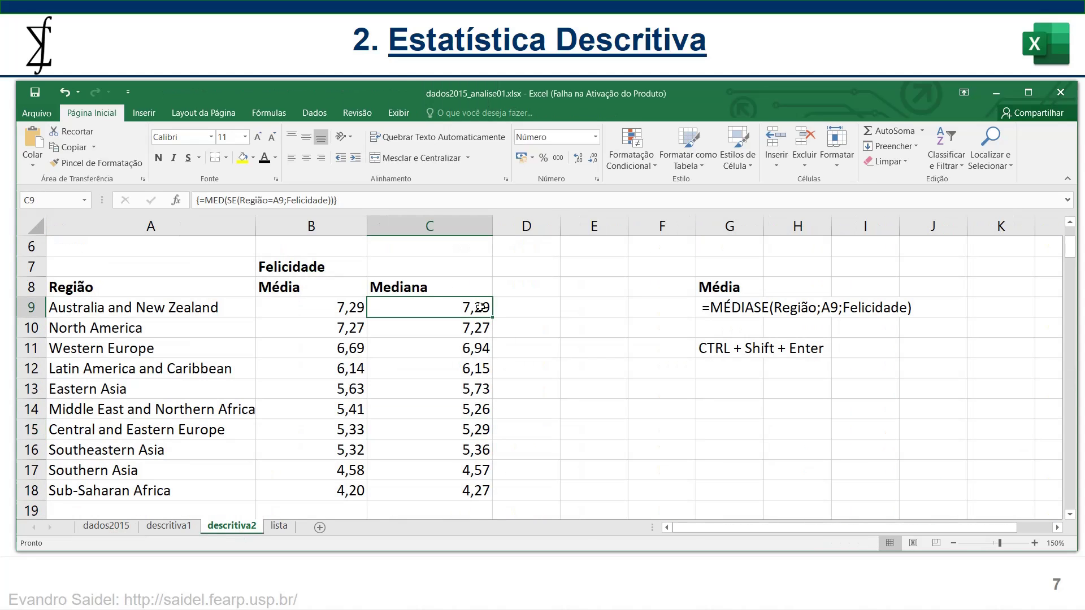
click(470, 329)
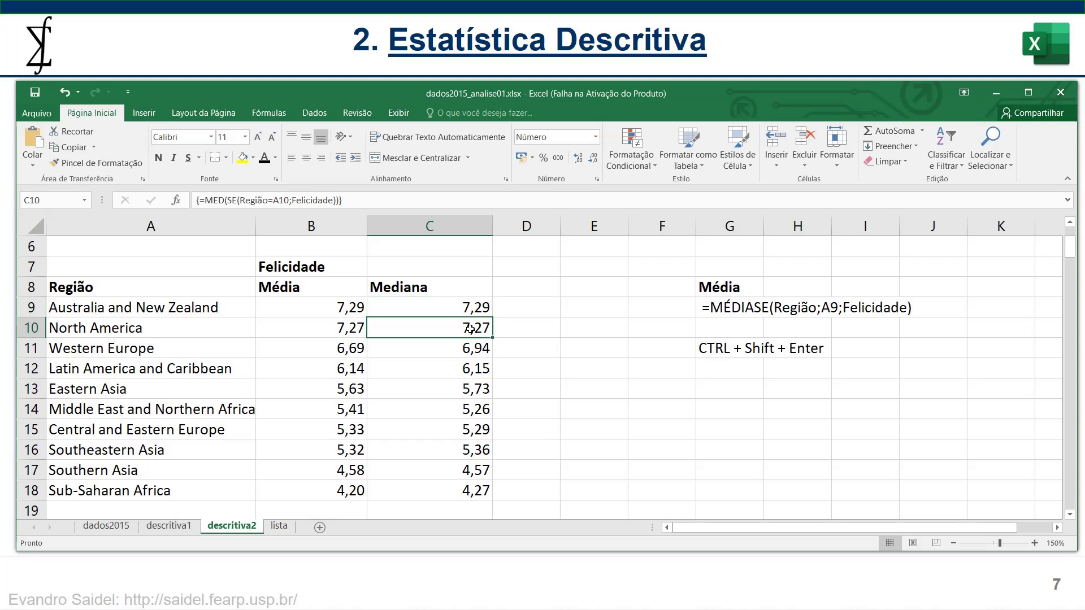
Step: Compare the means and medians in B9:C10 at five decimal places, and restore them to two decimals
drag(356, 308, 454, 329)
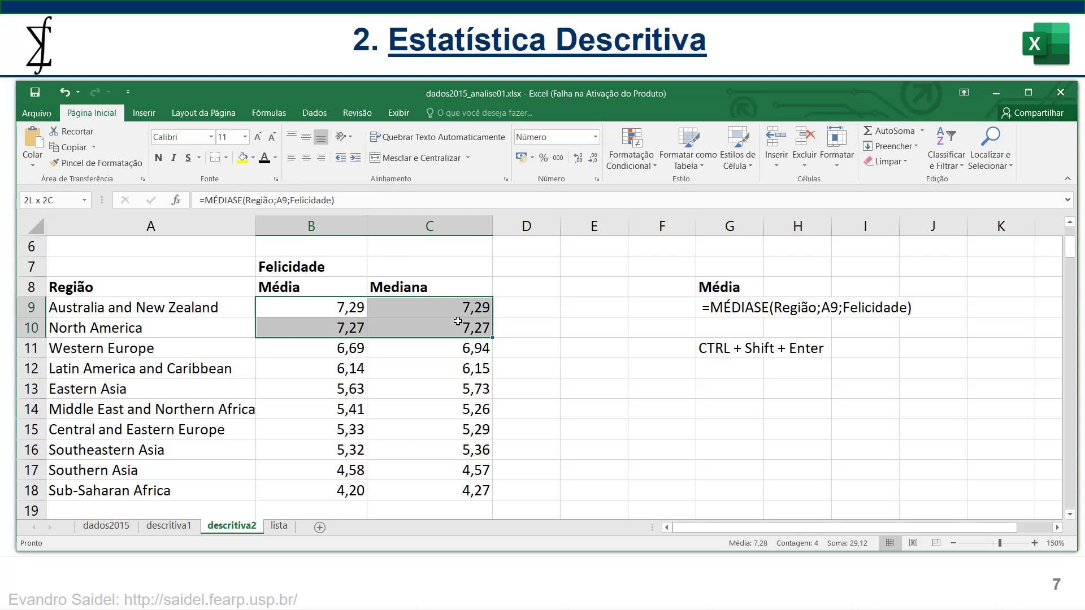
click(578, 159)
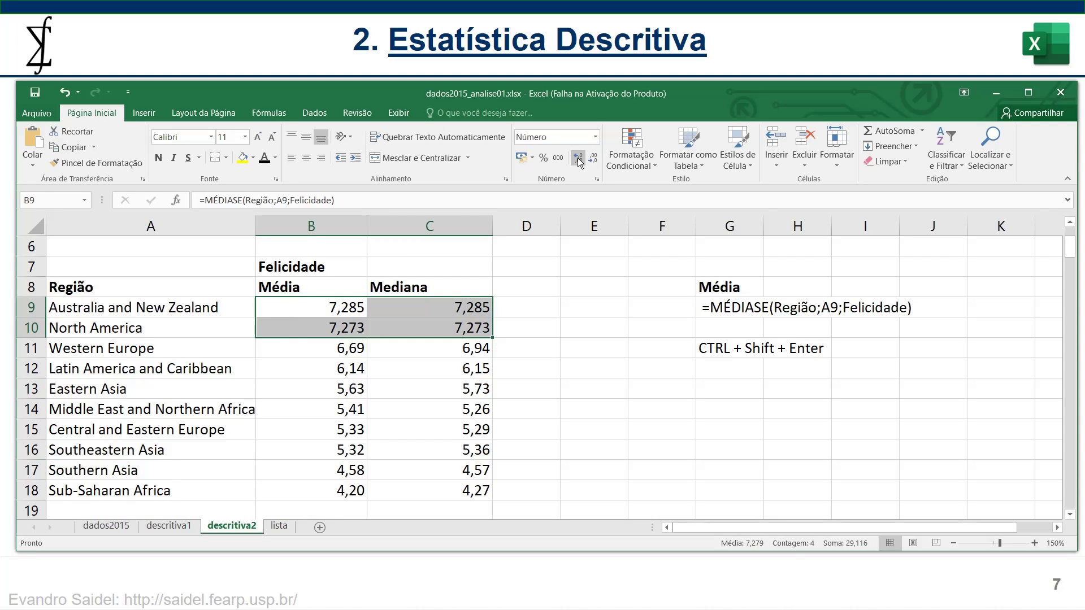
click(579, 160)
click(578, 159)
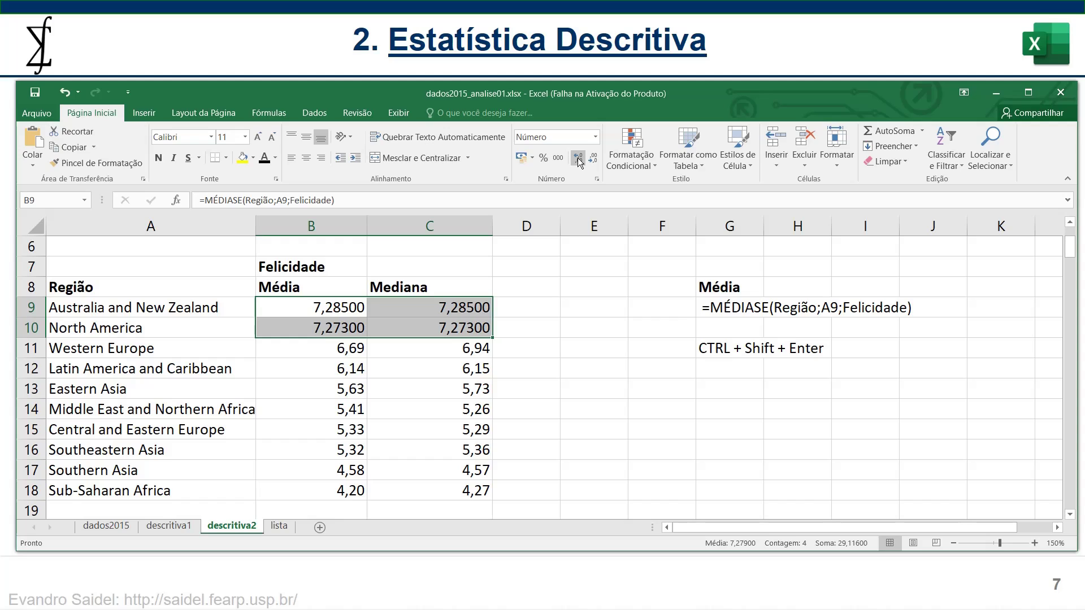
click(592, 159)
click(592, 160)
click(592, 159)
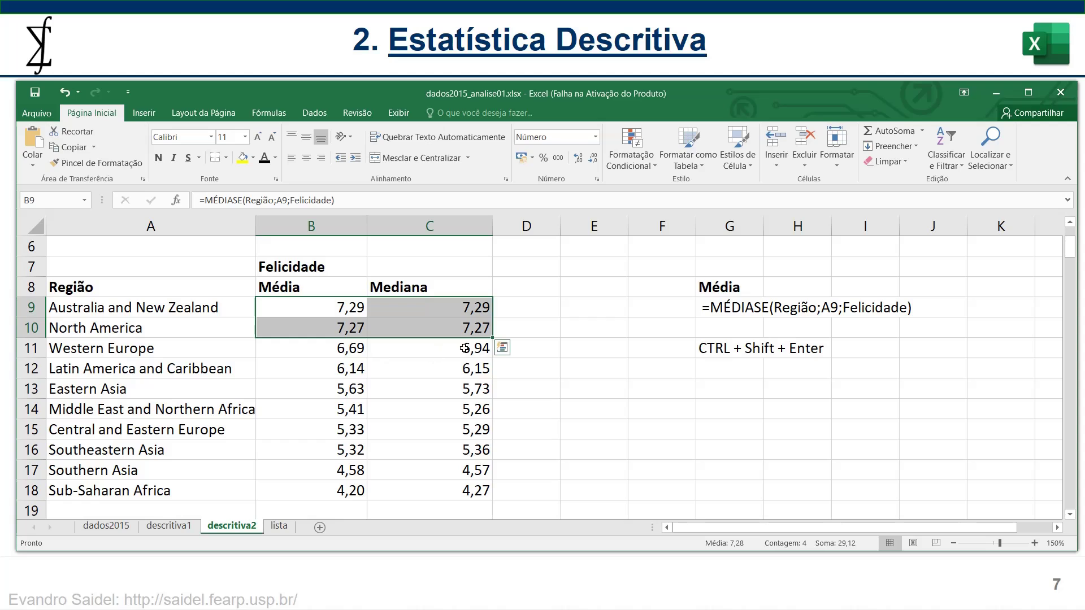
Step: Compare the Eastern Asia mean and median in B13 and C13
click(478, 390)
click(342, 389)
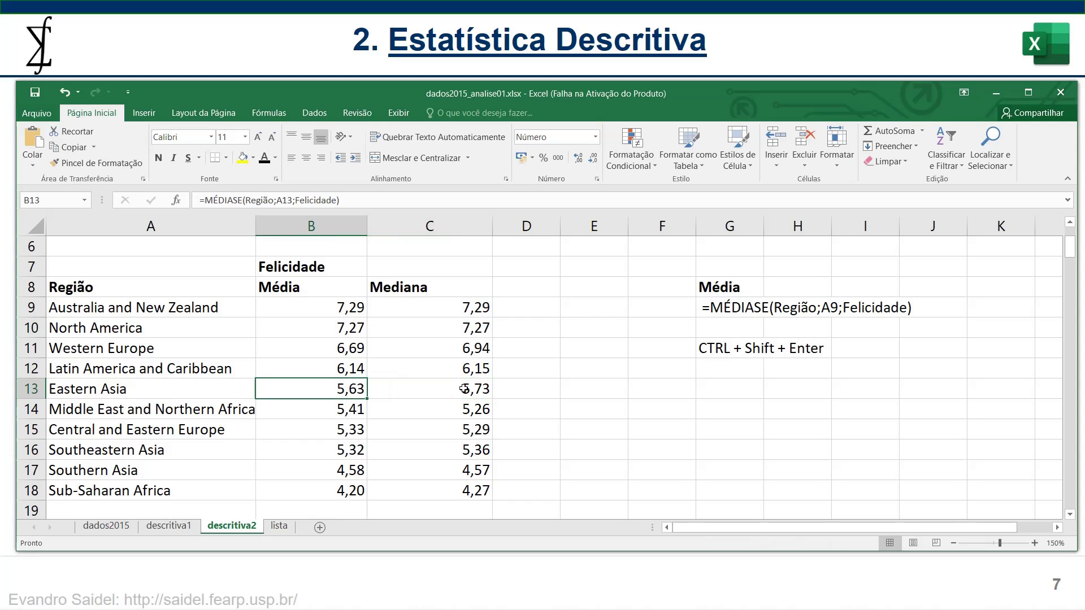
click(475, 389)
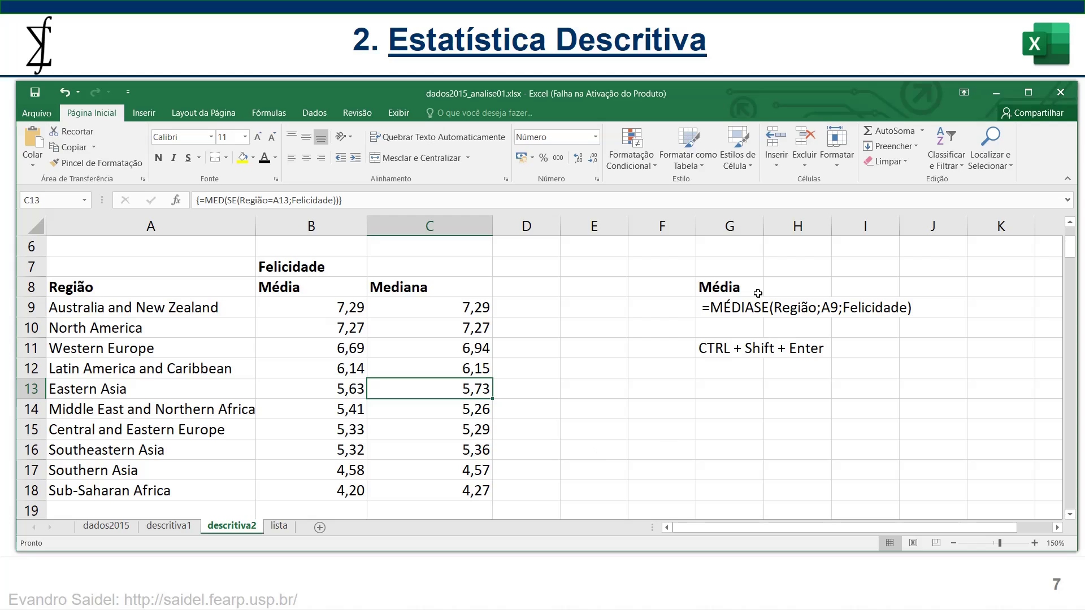
Step: Copy the text of the median formula in C9 and re-enter the cell as an array formula
click(474, 309)
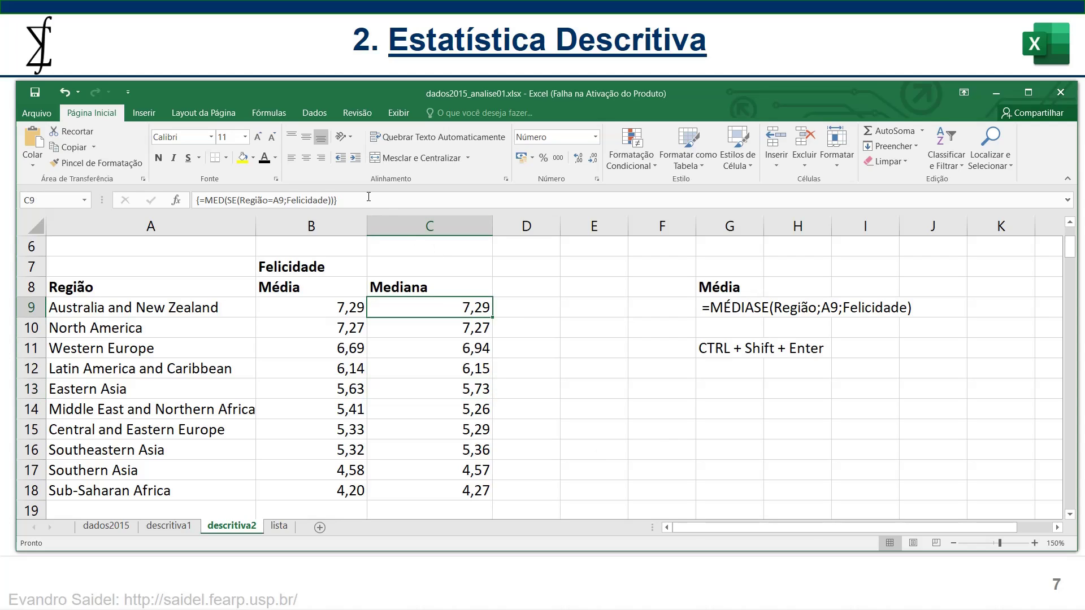
drag(362, 199, 204, 202)
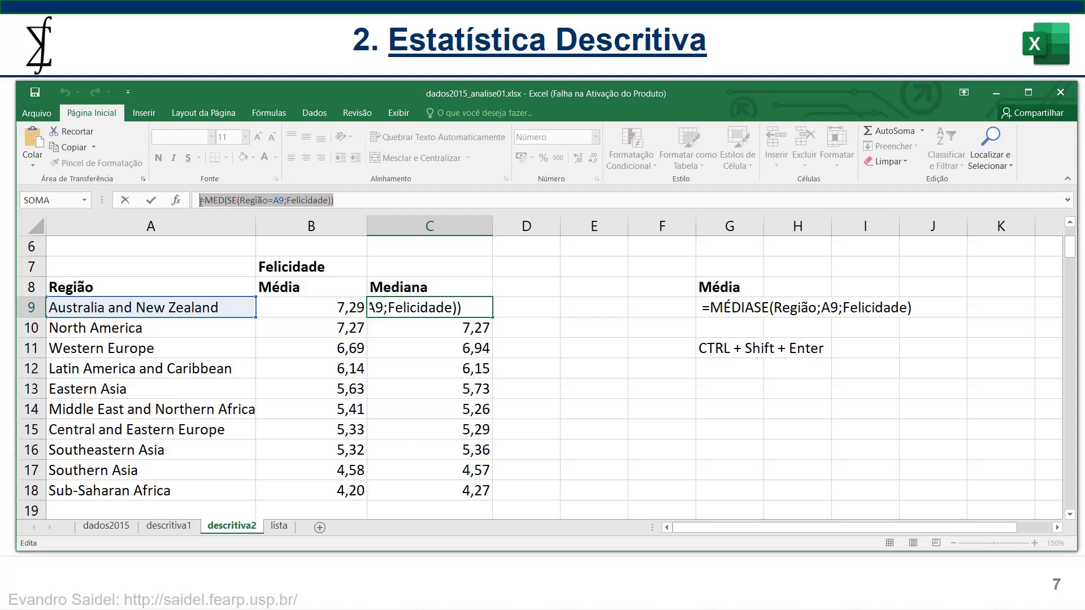
key(ctrl+shift+Return)
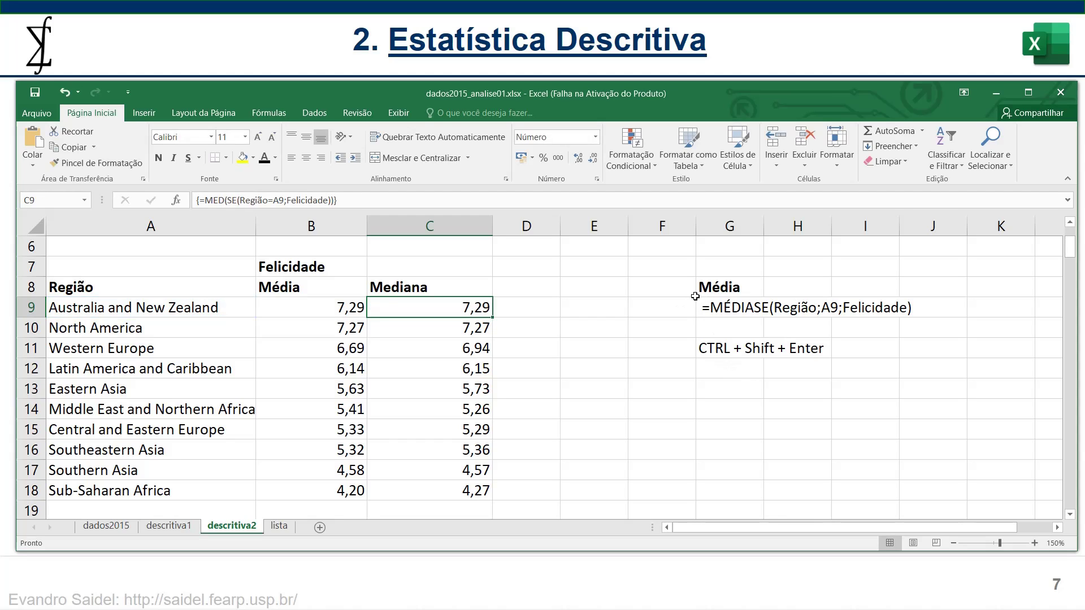
double_click(718, 407)
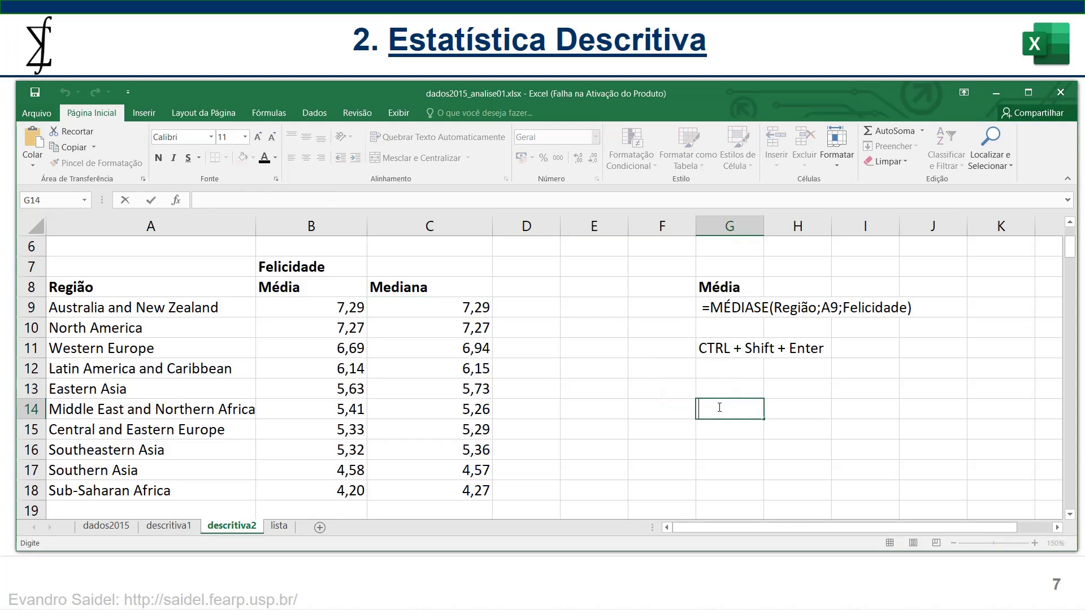
text(=MÉDIASE(Região;A9;Felicidade))
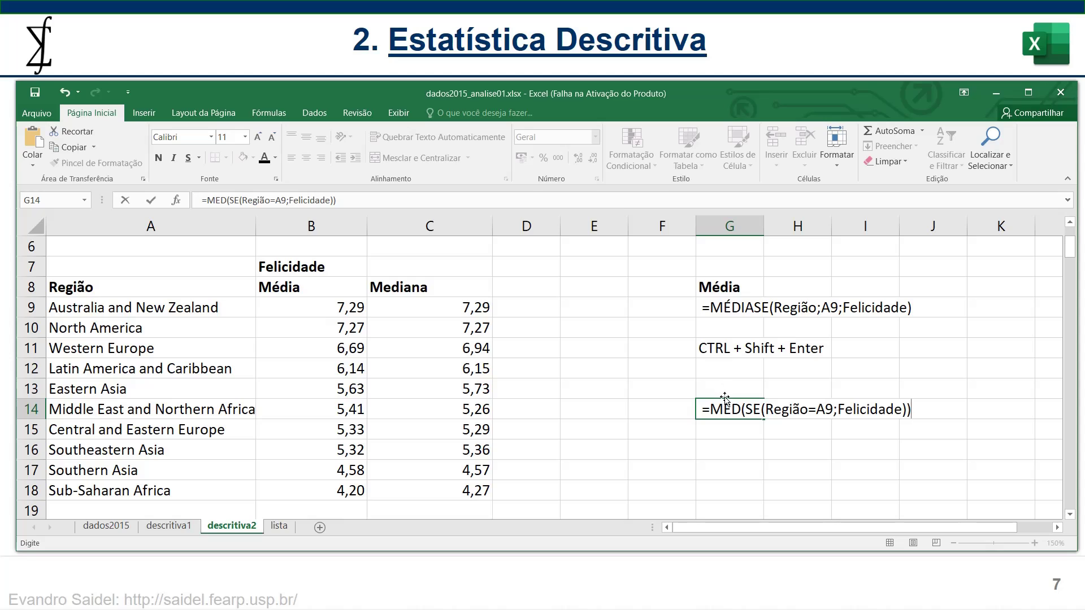
key(Escape)
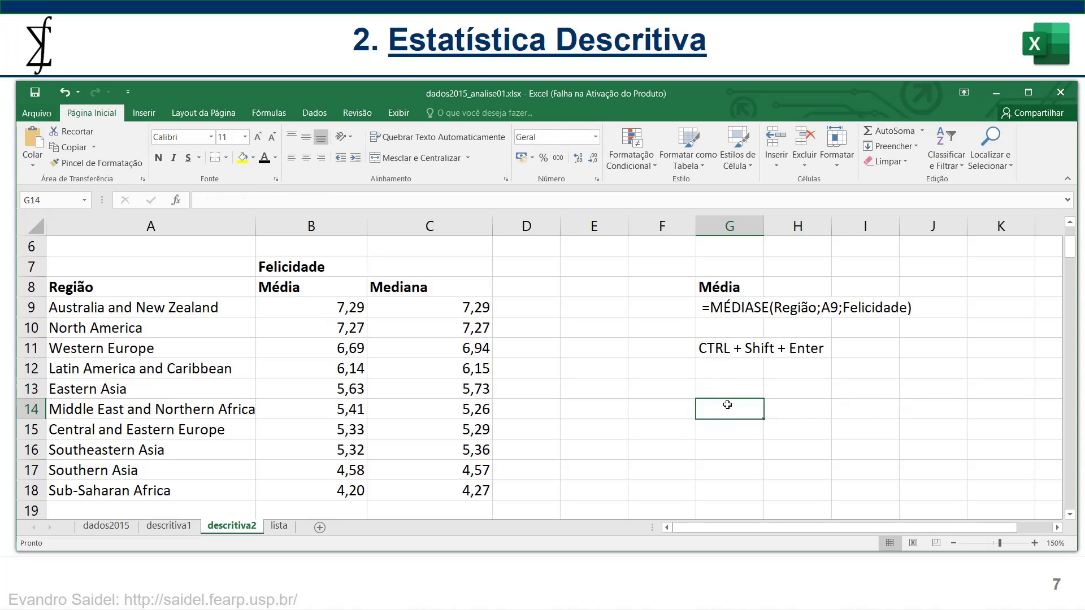
Step: Place the formula =MED(SE(Região=A9;Felicidade)) in G14 as plain text for reference
double_click(727, 405)
text(=MED(SE(Região=A9;Felicidade)))
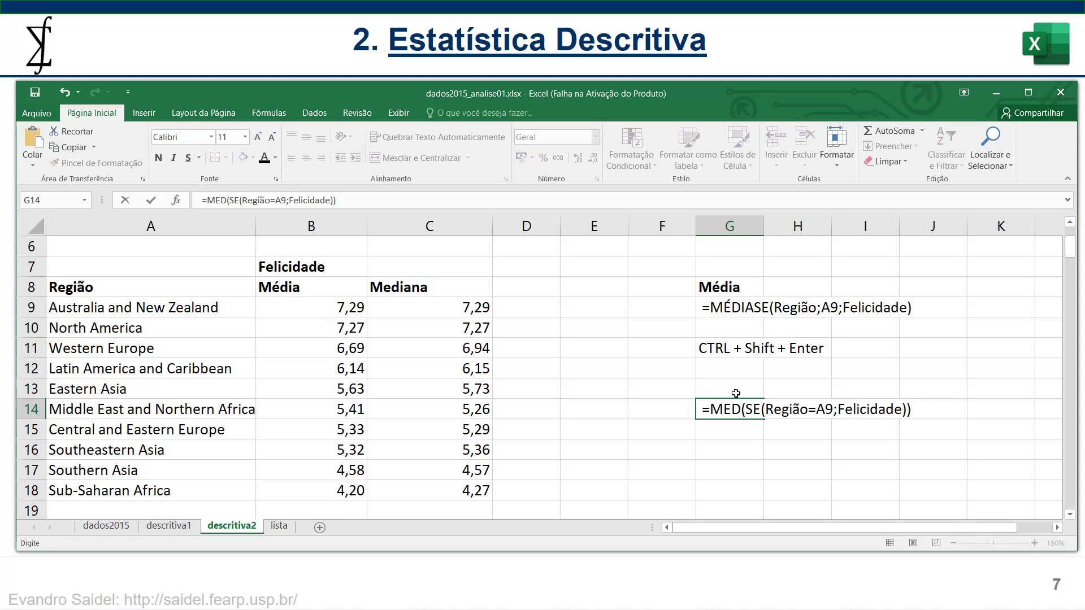
click(736, 390)
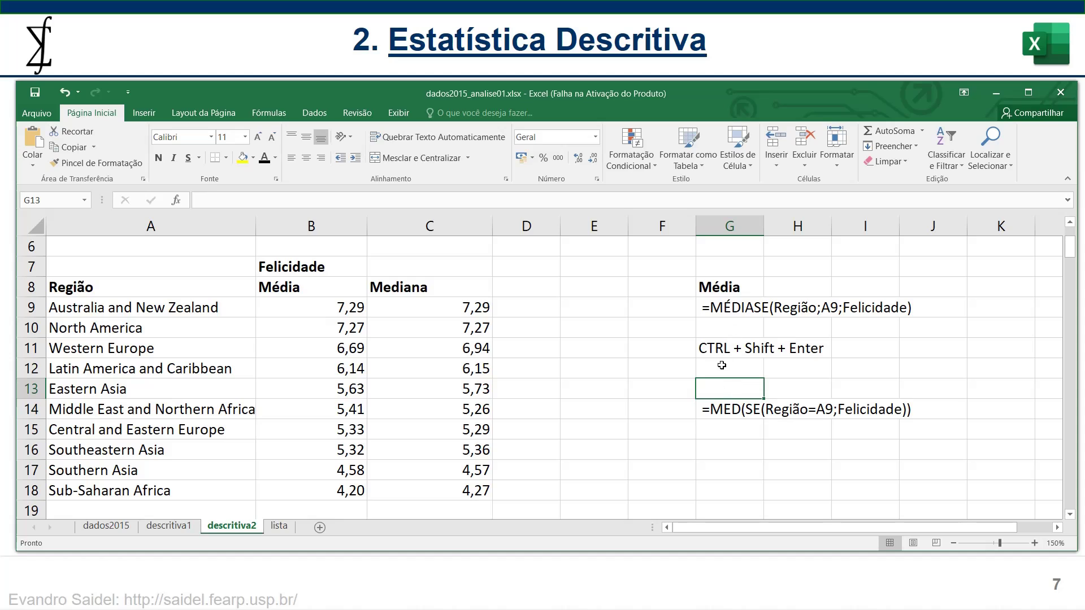
Step: Enter the heading "Médiana" in G13 above the formula note and make it bold
text(Médiana)
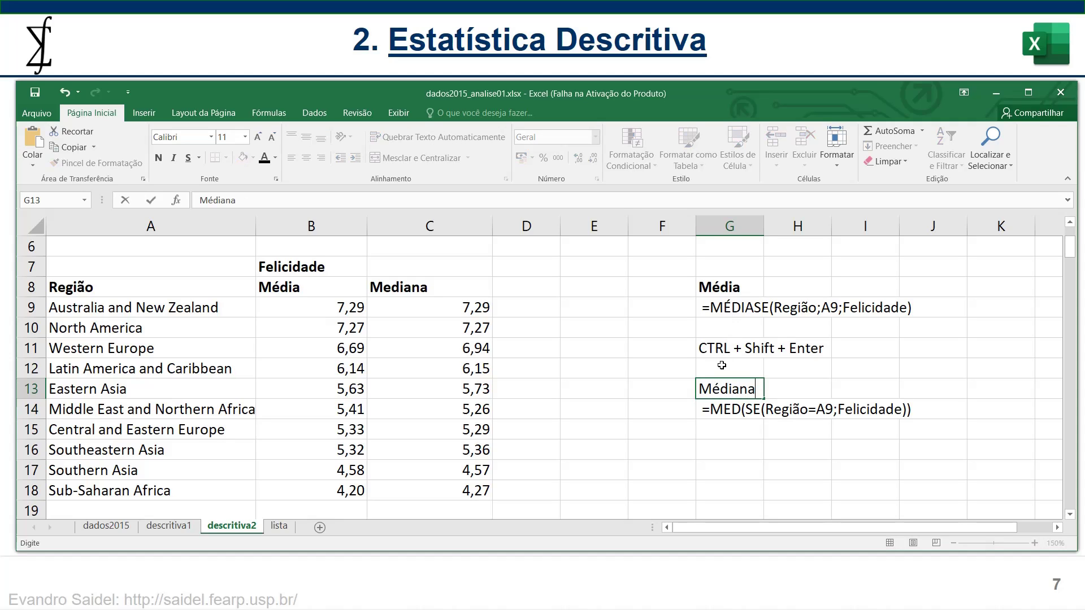
key(Return)
click(753, 383)
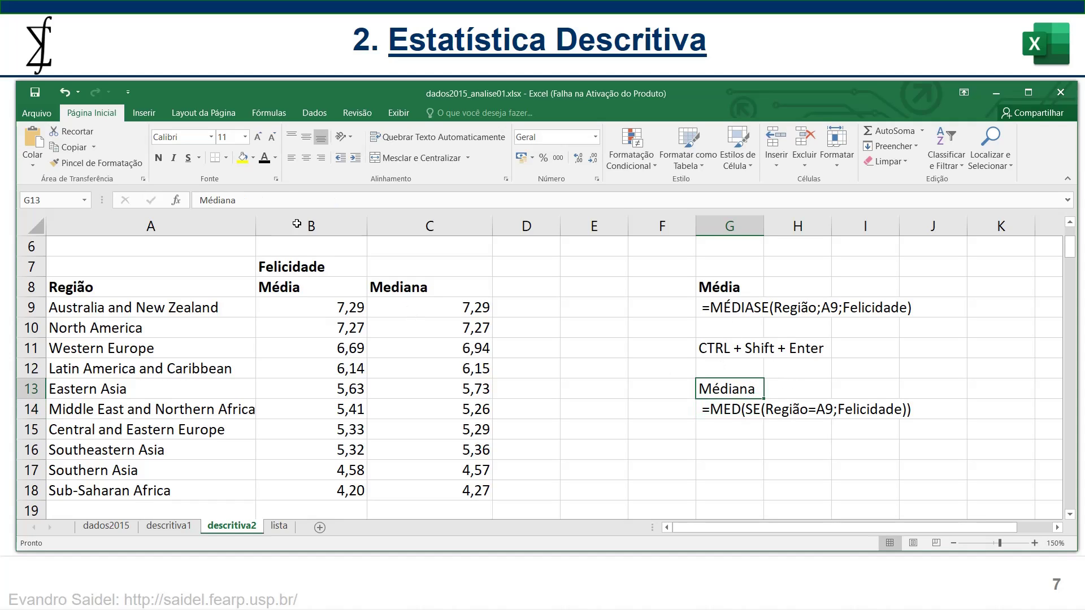
click(158, 158)
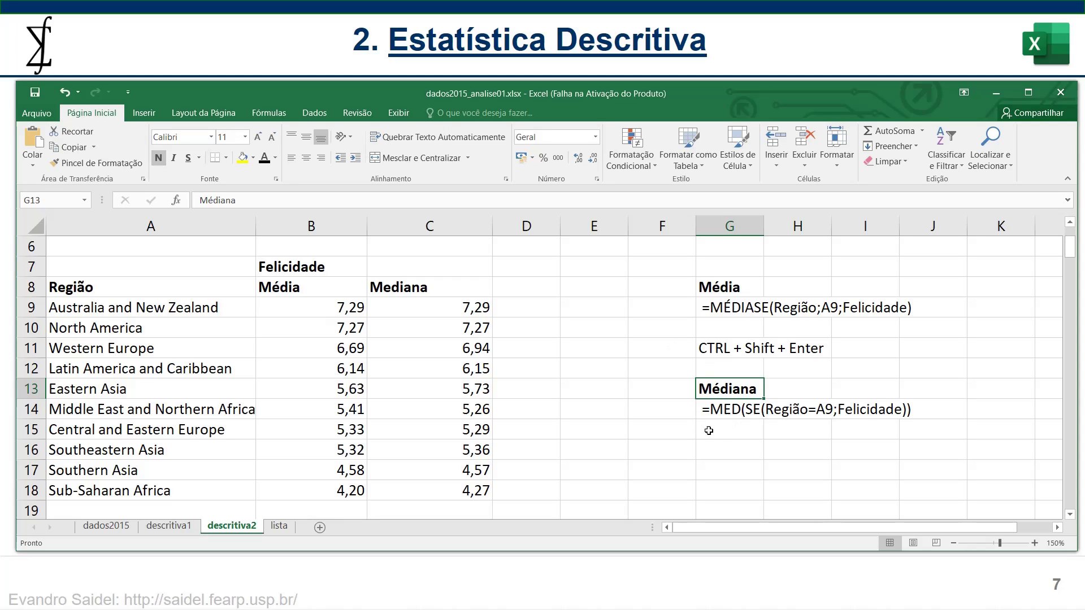
Step: Move the "CTRL + Shift + Enter" note from G11 to G15, beneath the median formula text
click(723, 354)
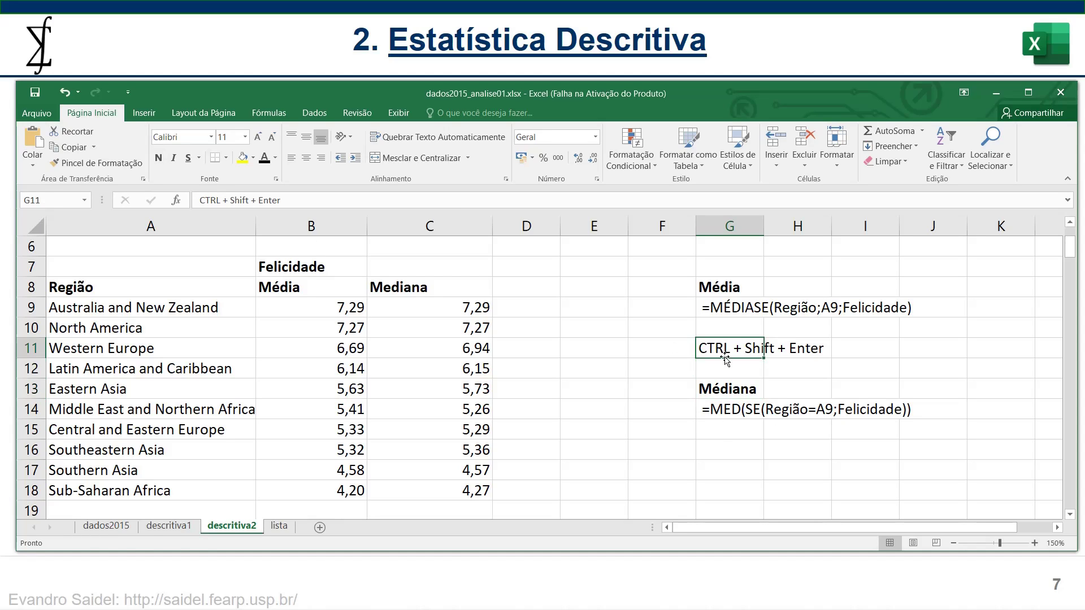
drag(726, 360, 729, 429)
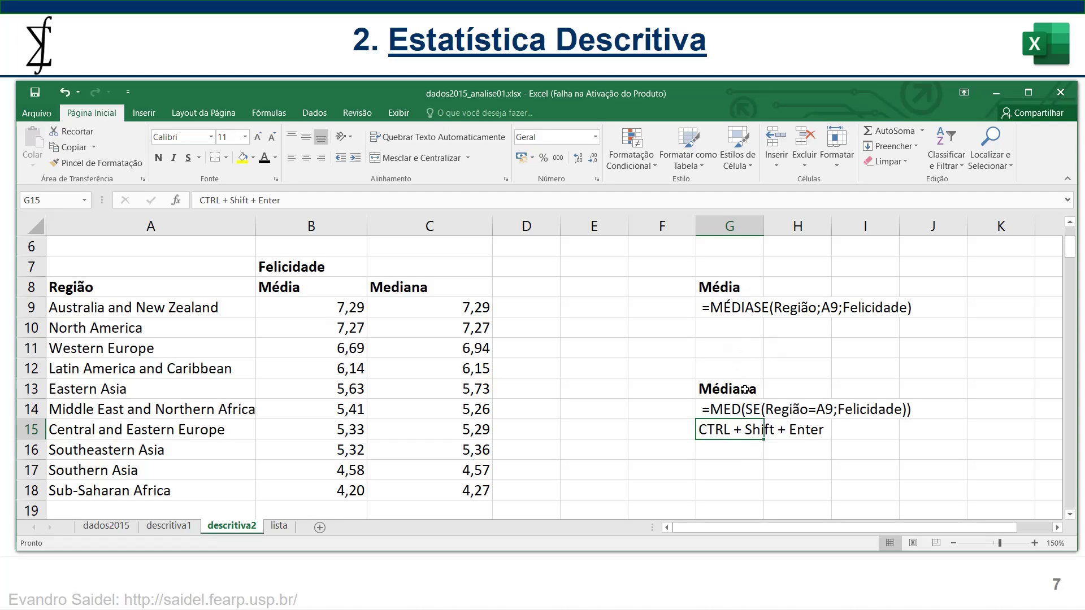
click(739, 407)
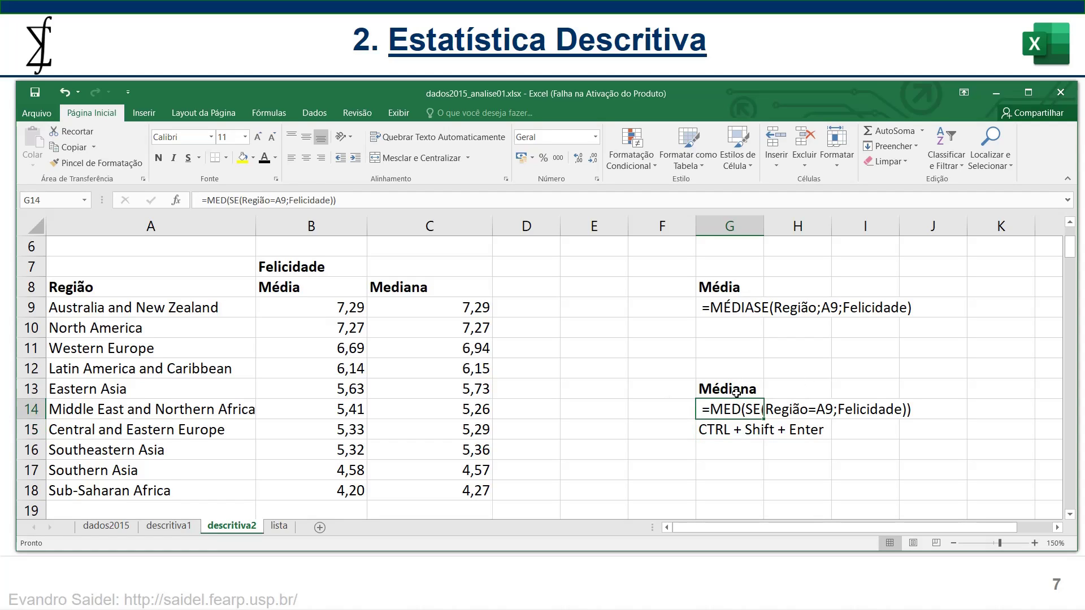
Step: Correct the spelling of the heading in G13 to "Mediana"
click(724, 387)
double_click(725, 387)
key(BackSpace)
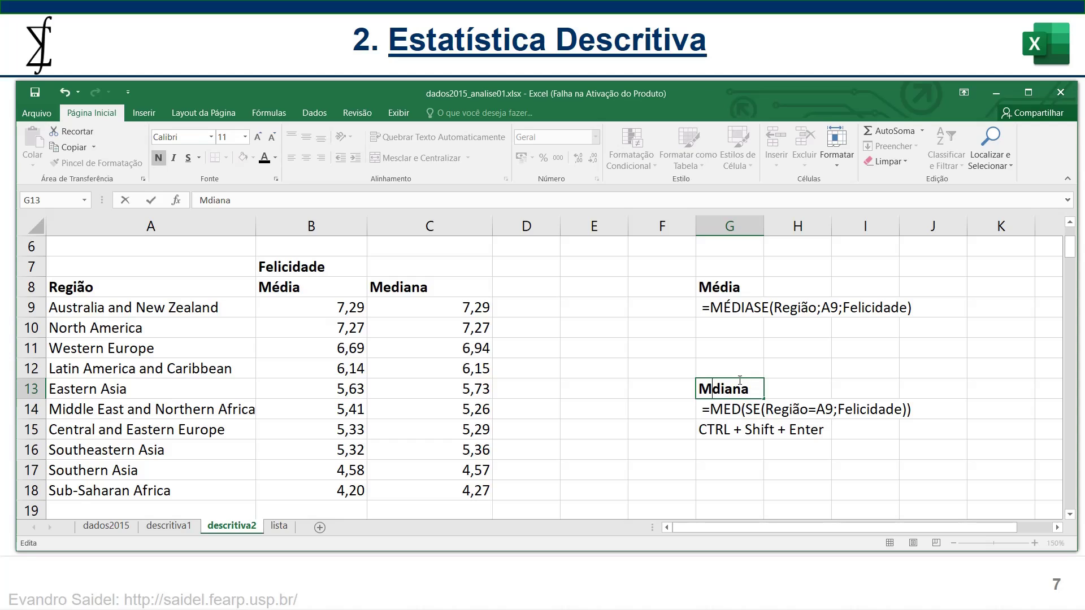
text(e)
key(Return)
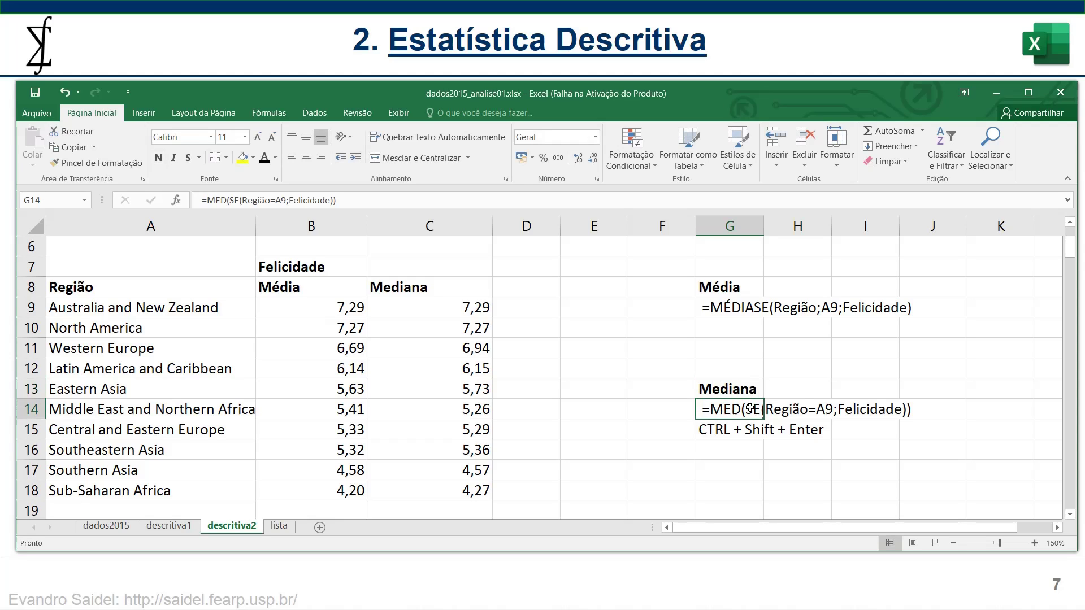
Step: Examine the braces around the median formula in C9, re-enter it as an array formula, and check the formula in C10
click(797, 451)
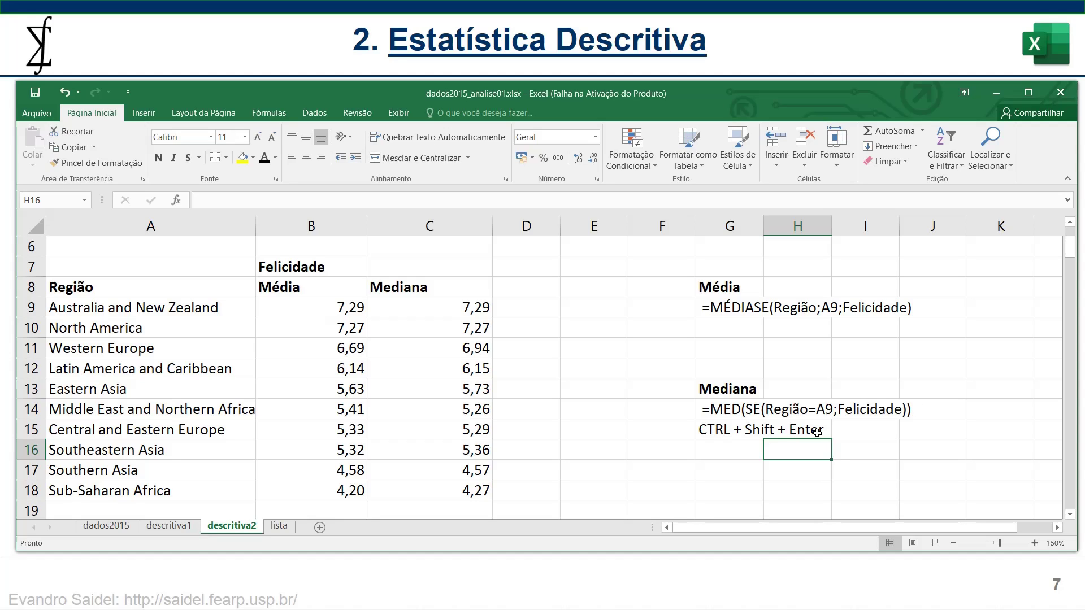
click(440, 305)
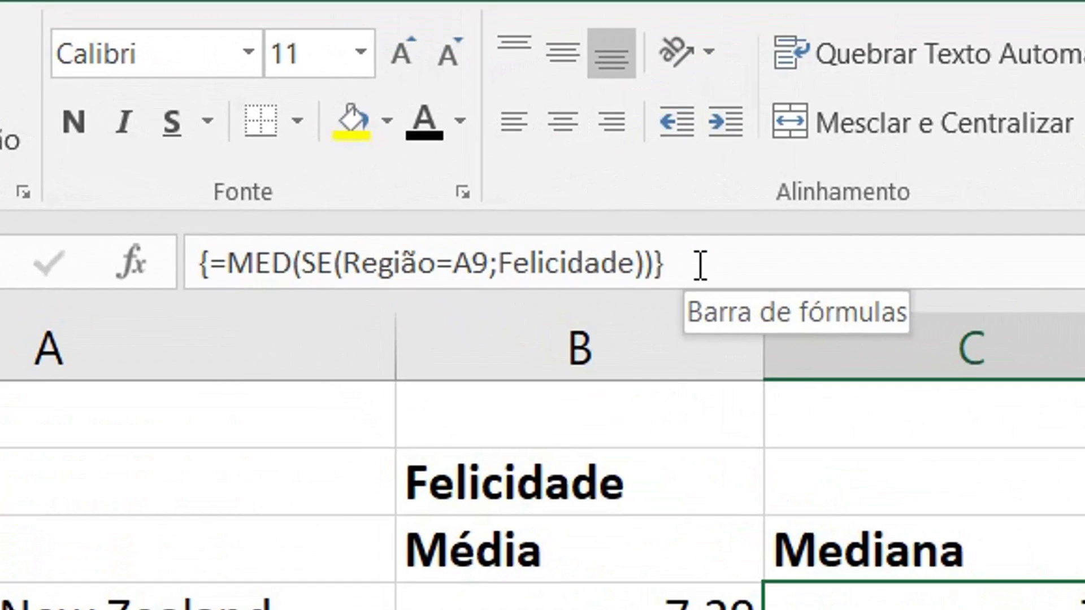
click(701, 266)
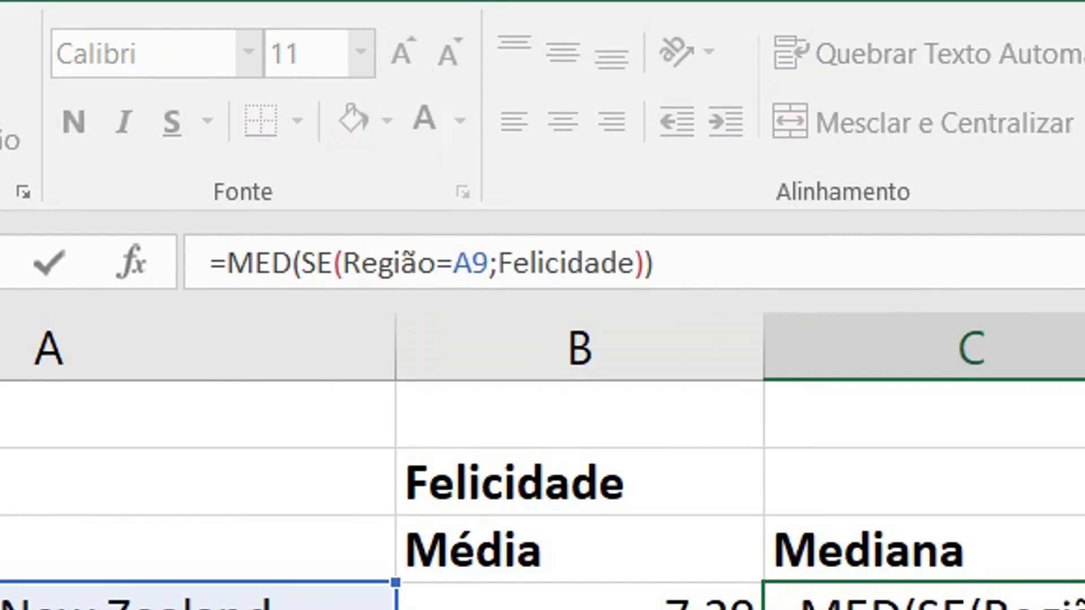
key(ctrl+shift+Return)
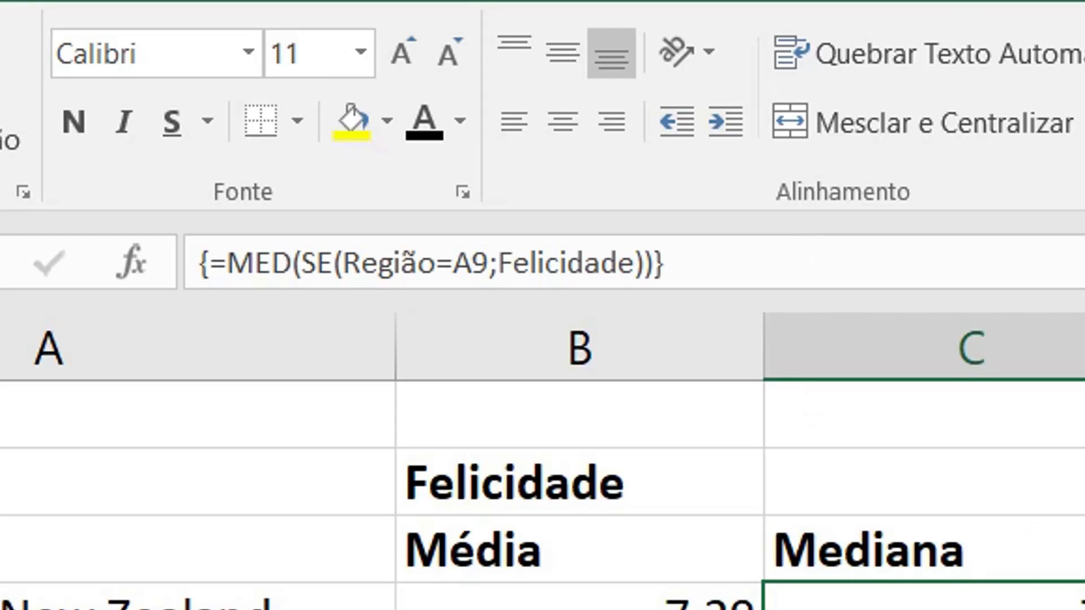
key(Down)
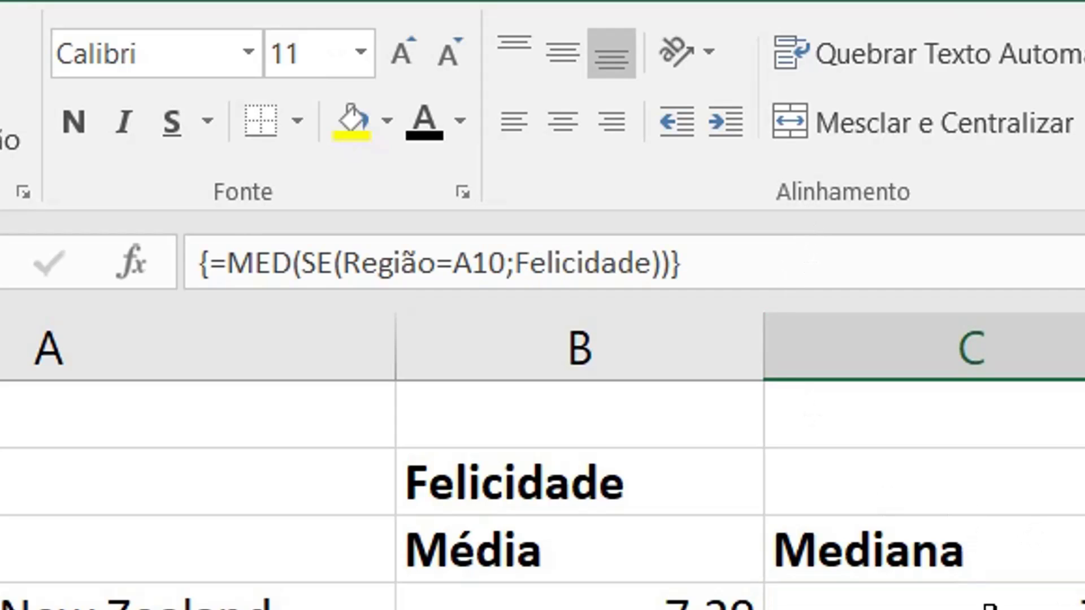
Step: Examine the Felicidade argument of the MÉDIASE formula in B9 against the heading in B7, leaving the formula as is
key(Up)
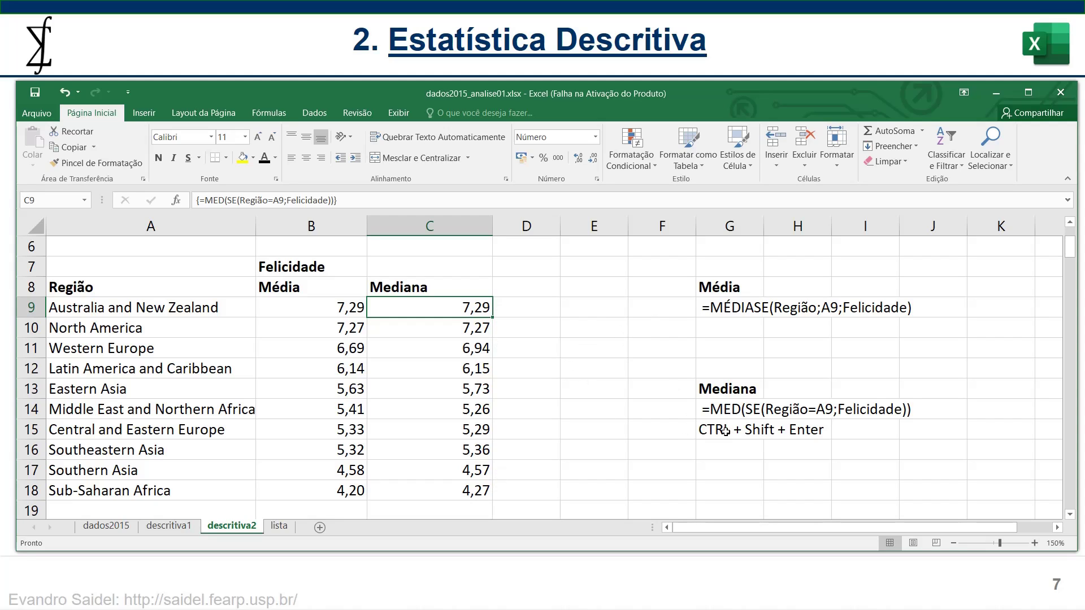
click(523, 285)
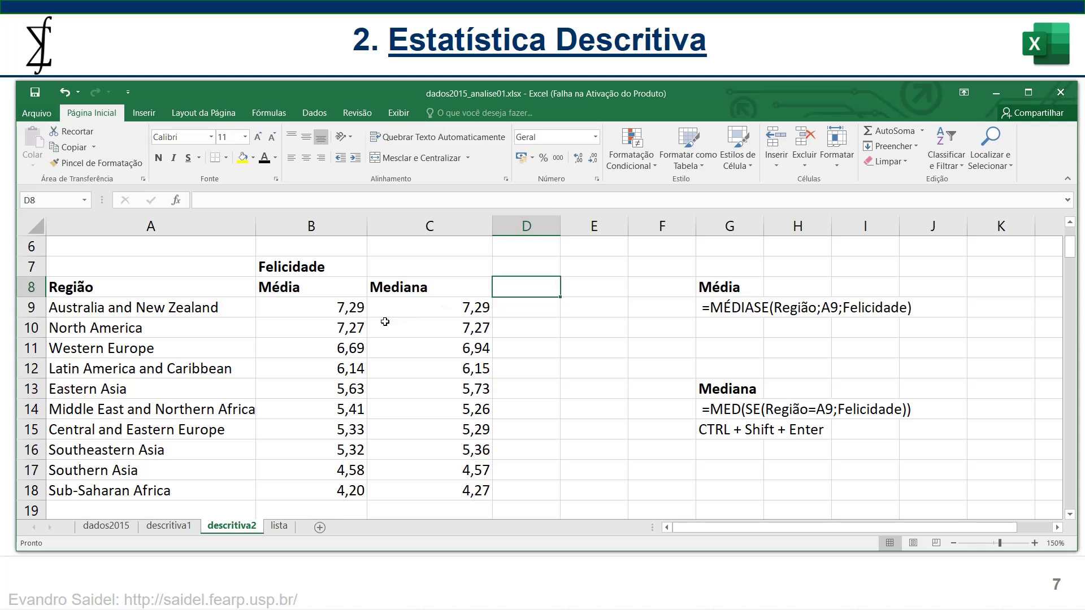
click(305, 266)
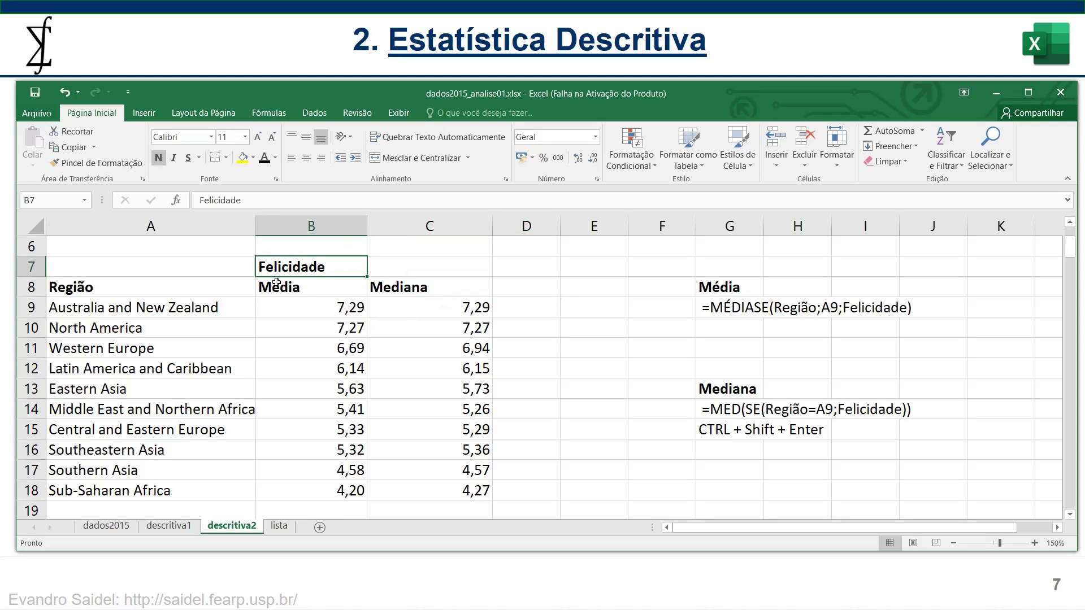
click(333, 308)
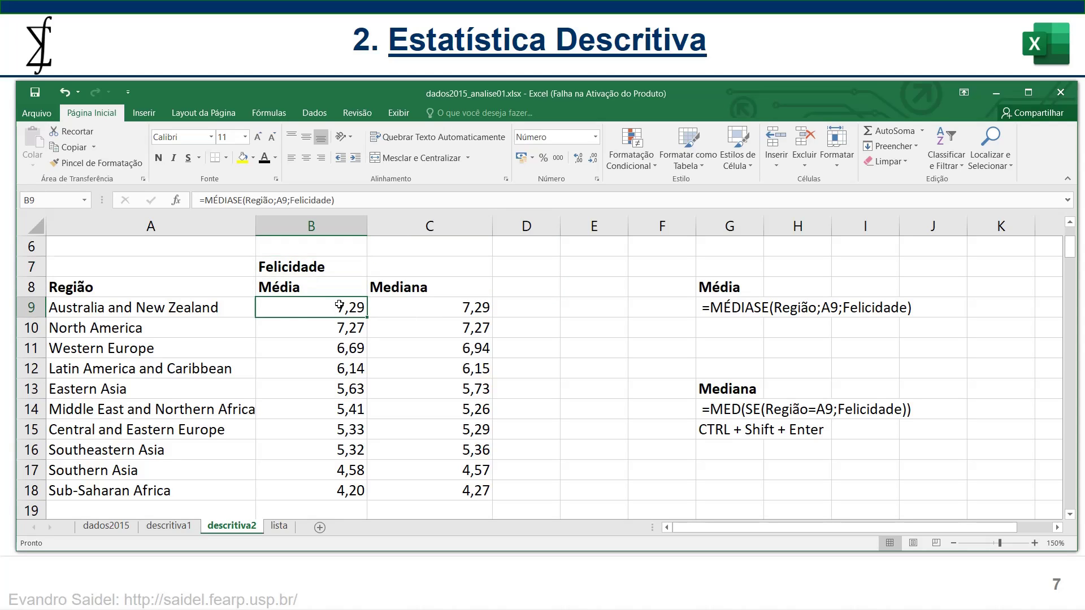
double_click(339, 305)
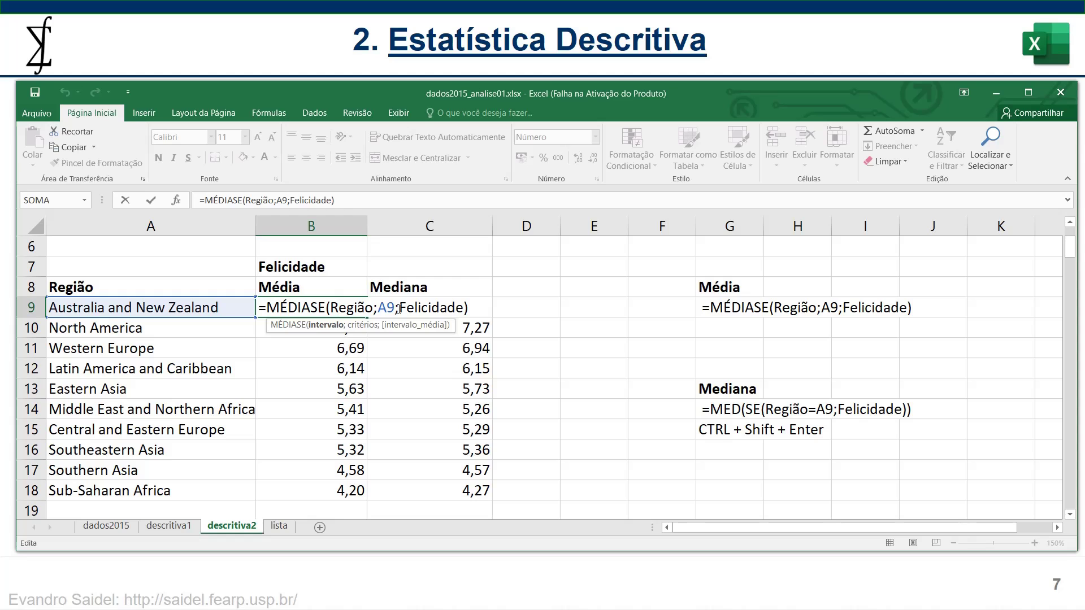
drag(398, 308, 466, 308)
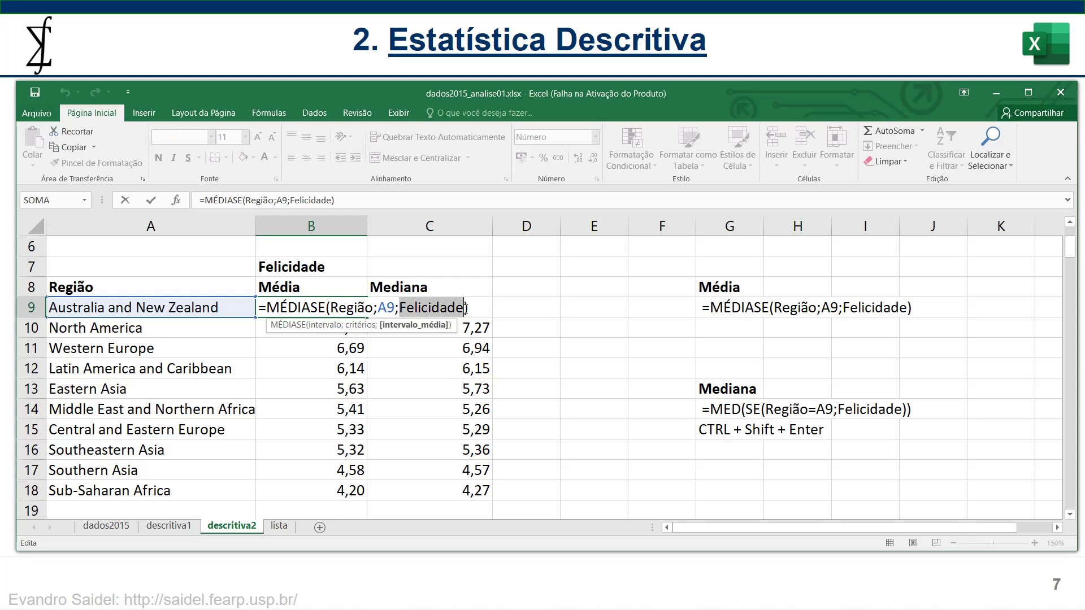
key(Escape)
Step: Compare the heading in B7 with the variable selector in B2 and view its list of variables, keeping Felicidade
scroll(618, 282, up, 2)
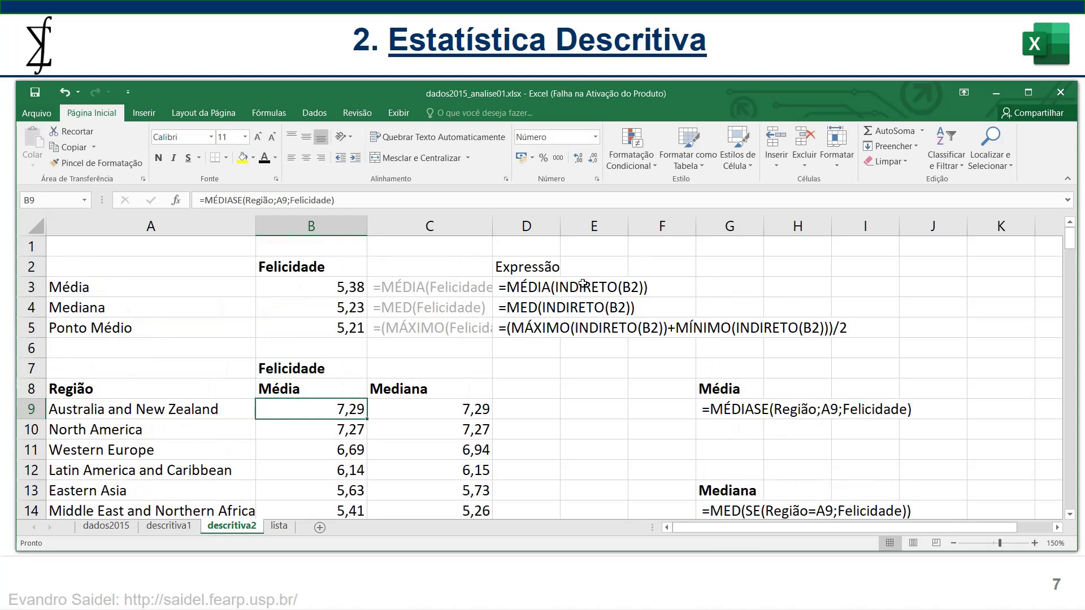
click(290, 361)
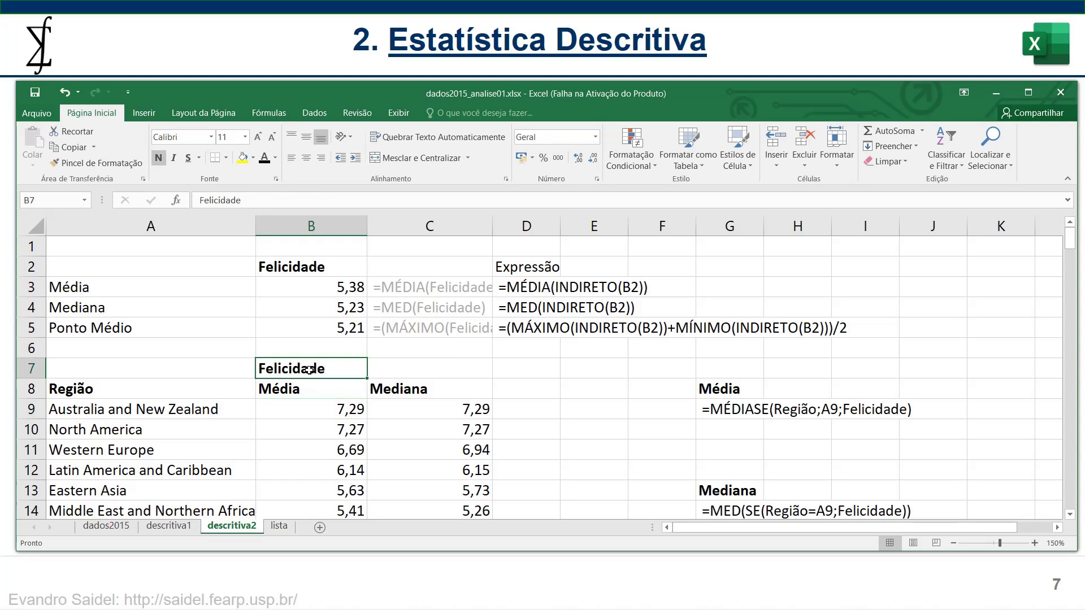
click(333, 265)
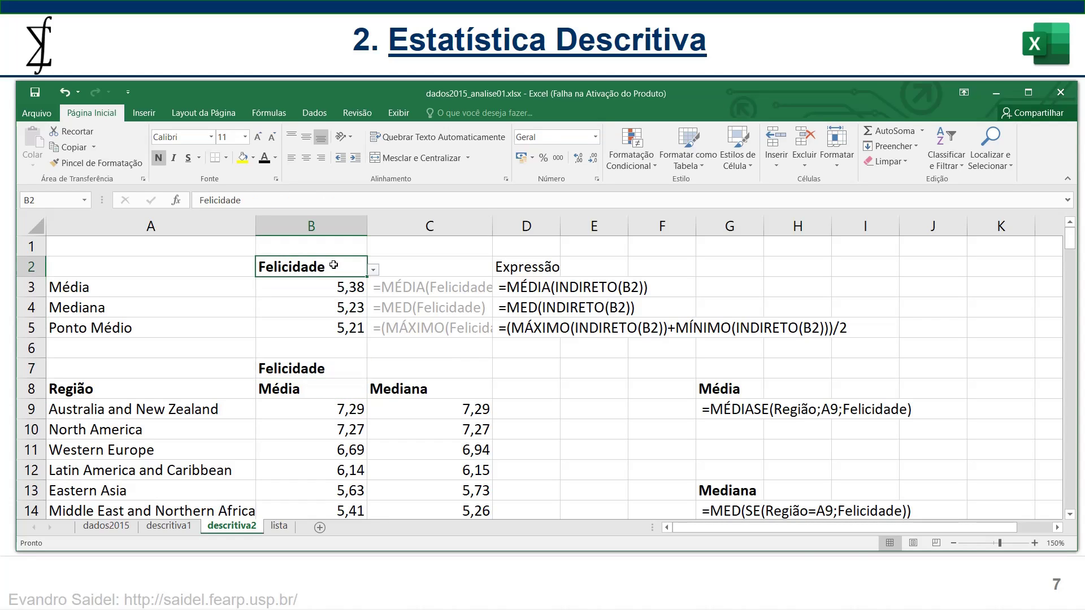
click(323, 364)
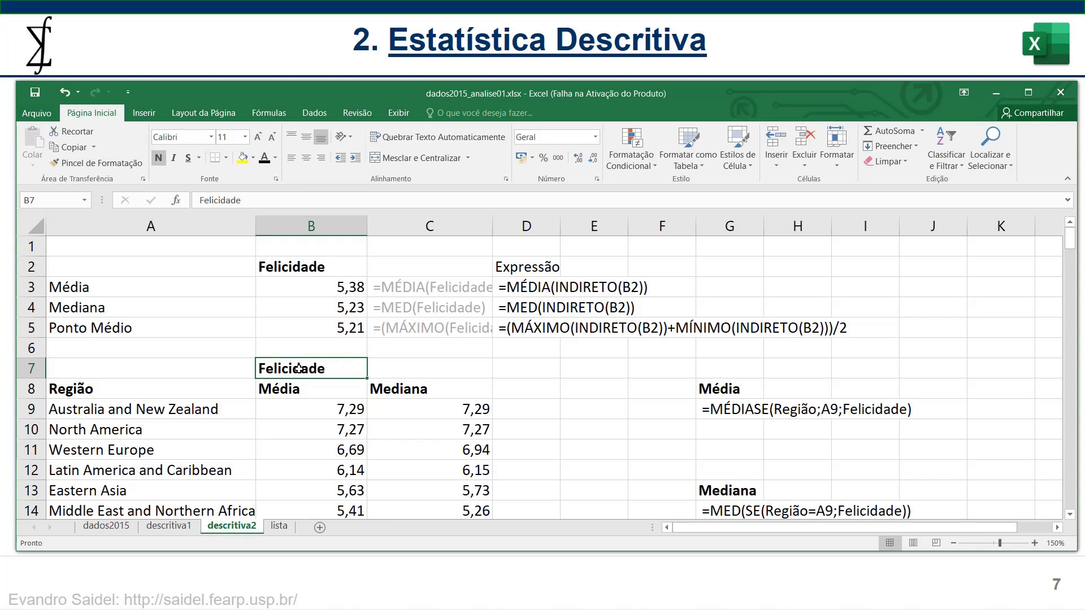
click(343, 262)
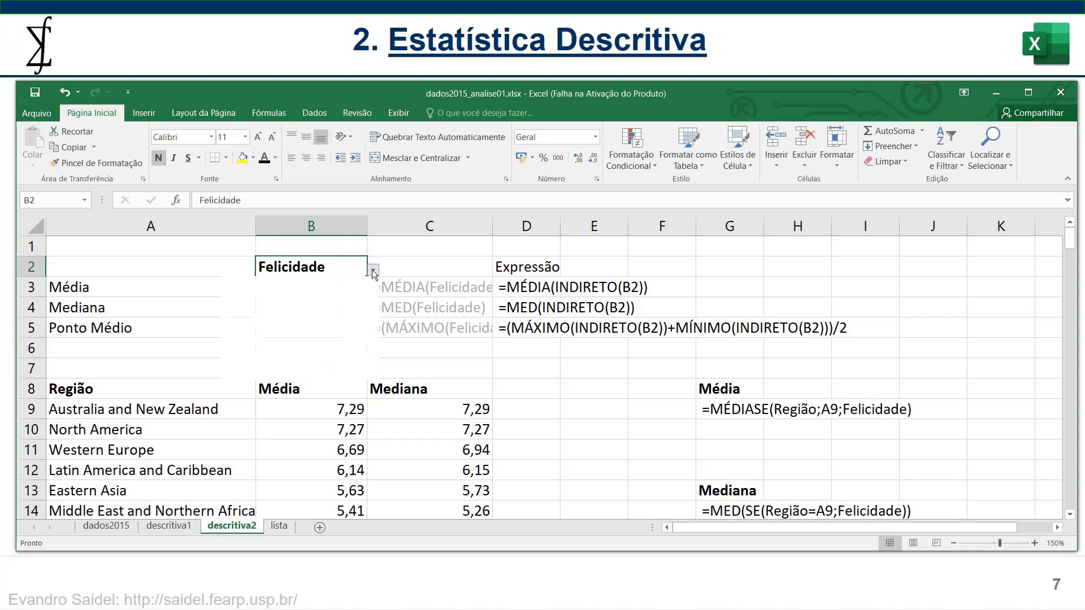
click(372, 272)
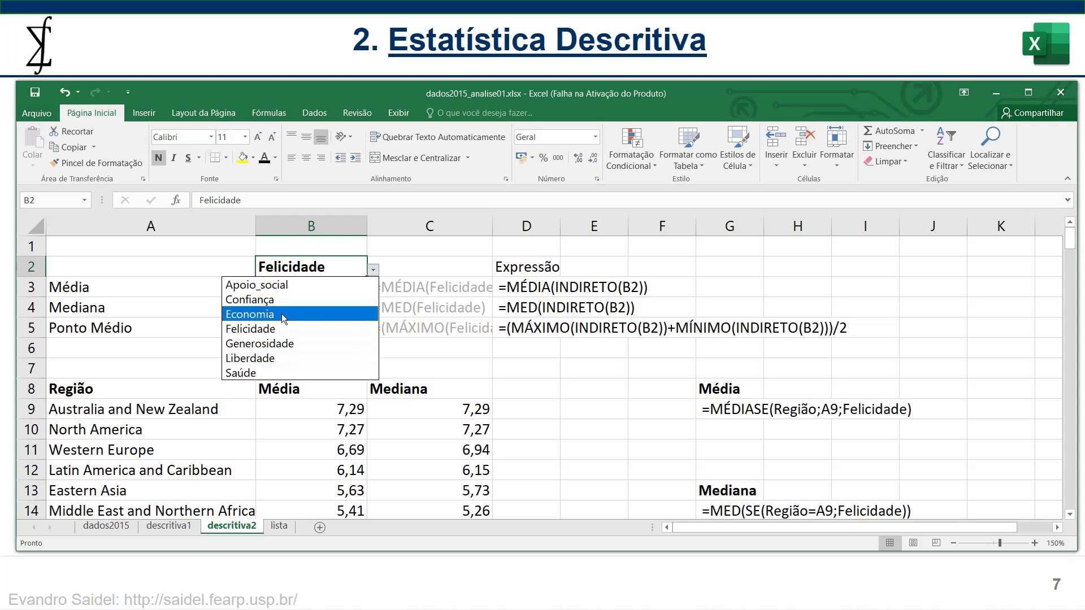
click(452, 357)
Step: Review which arguments the MÉDIASE formula in B9 uses in relation to the table heading in B7
scroll(434, 360, down, 1)
click(317, 346)
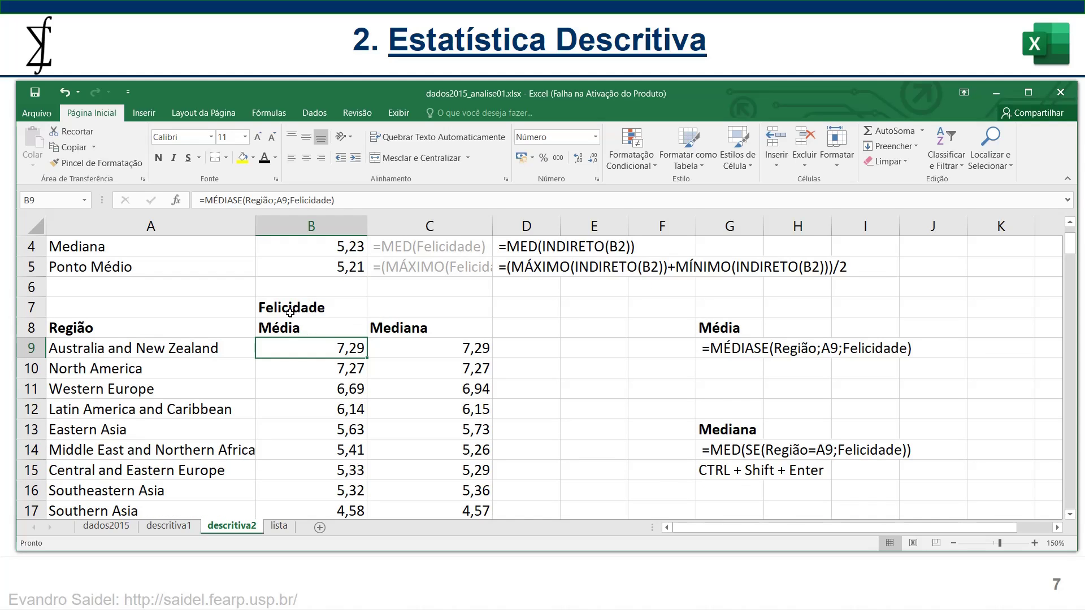
click(323, 310)
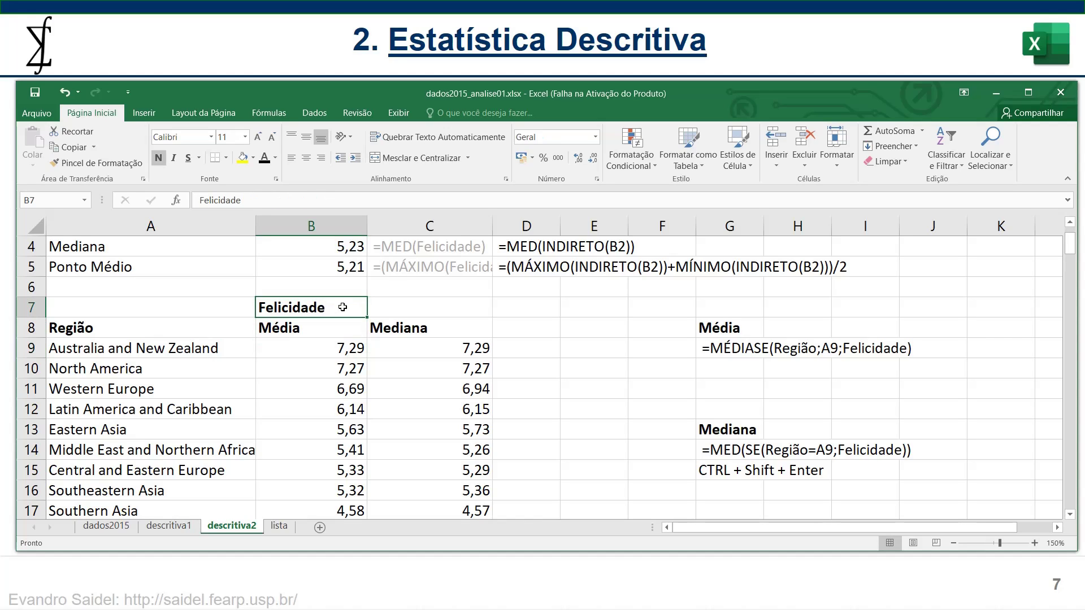
click(336, 345)
double_click(337, 345)
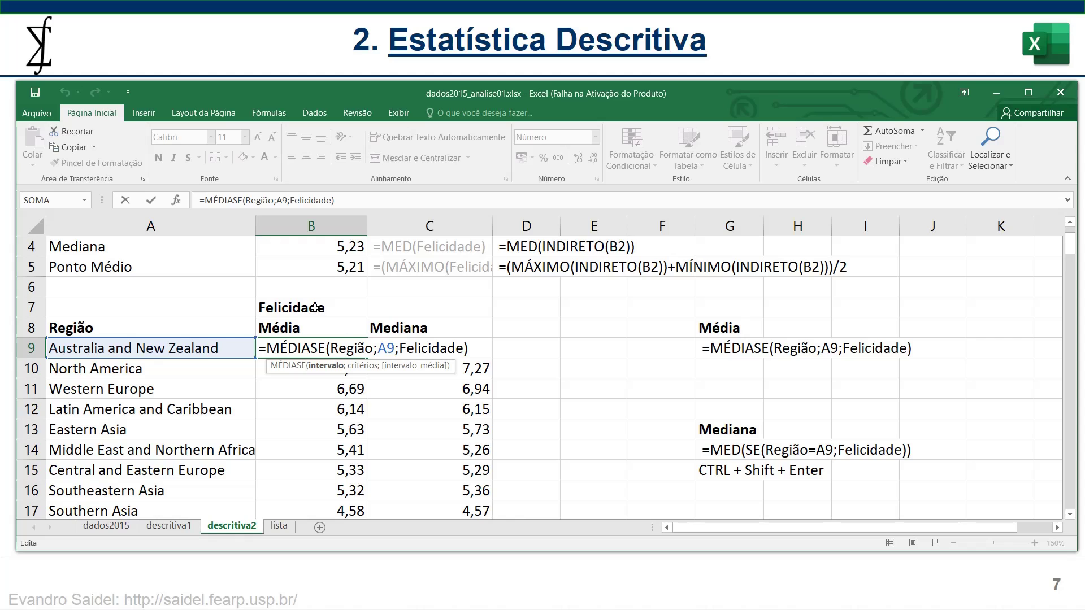
key(Escape)
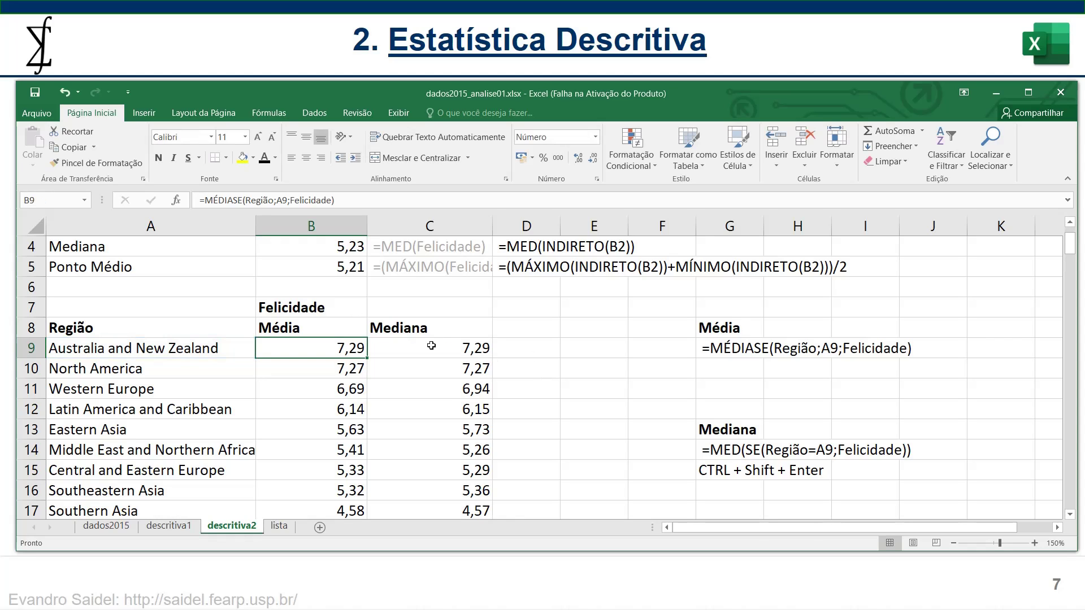
Step: Inspect the arguments of the MED(SE()) formula in C9 and re-enter it as an array formula
click(449, 347)
double_click(450, 347)
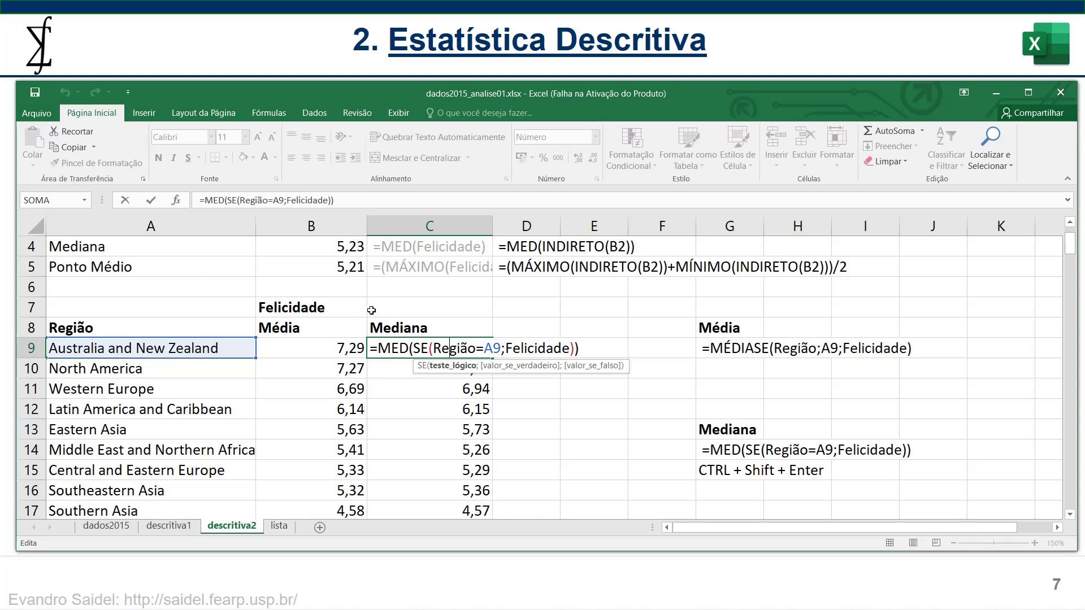
key(ctrl+shift+Return)
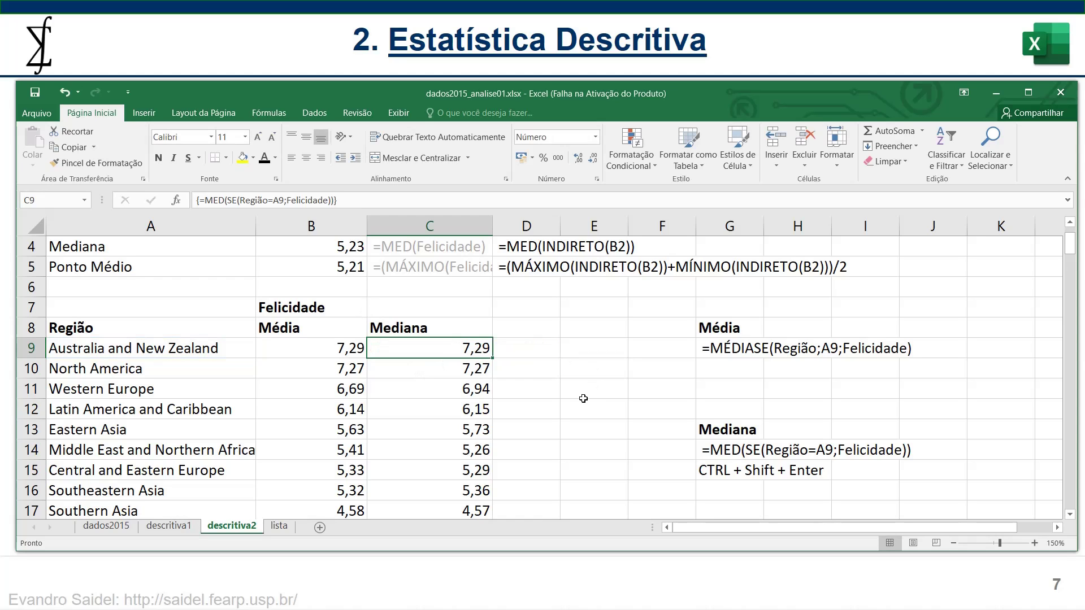
scroll(583, 399, down, 2)
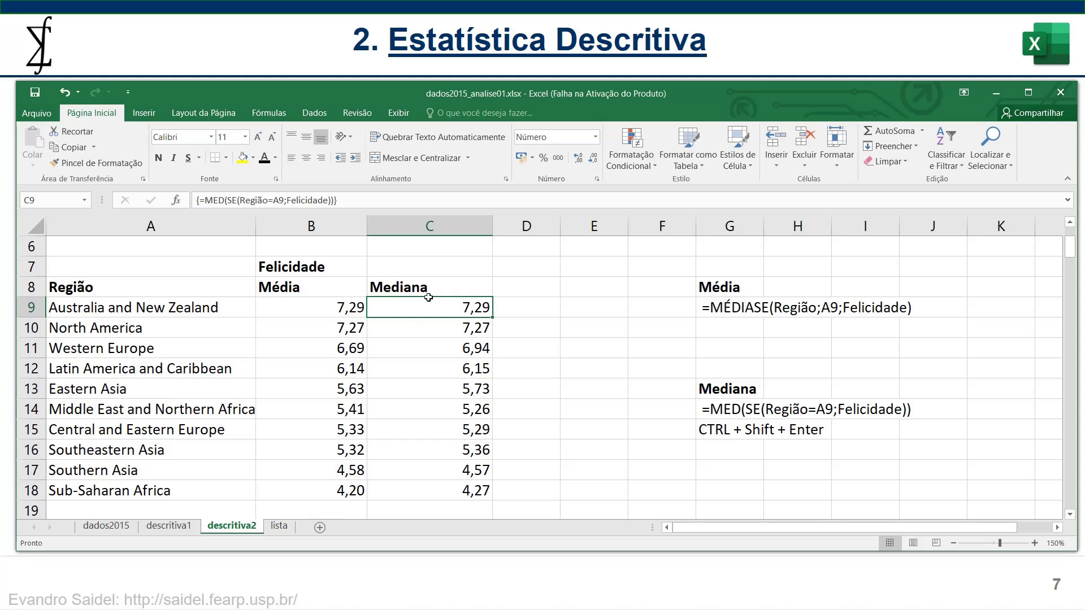
scroll(514, 319, up, 1)
scroll(514, 319, up, 2)
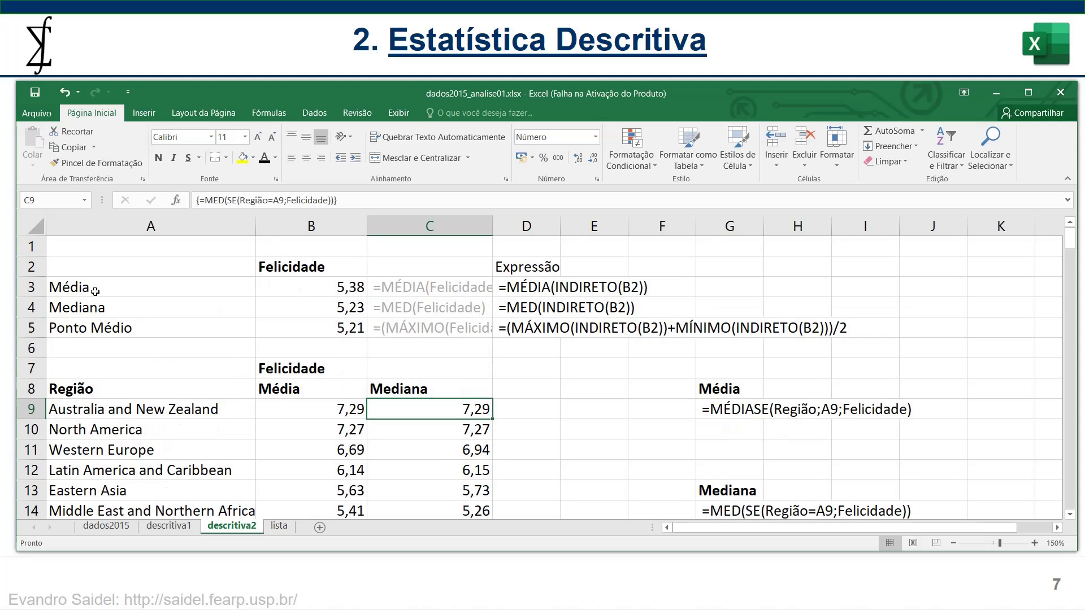
scroll(268, 278, down, 5)
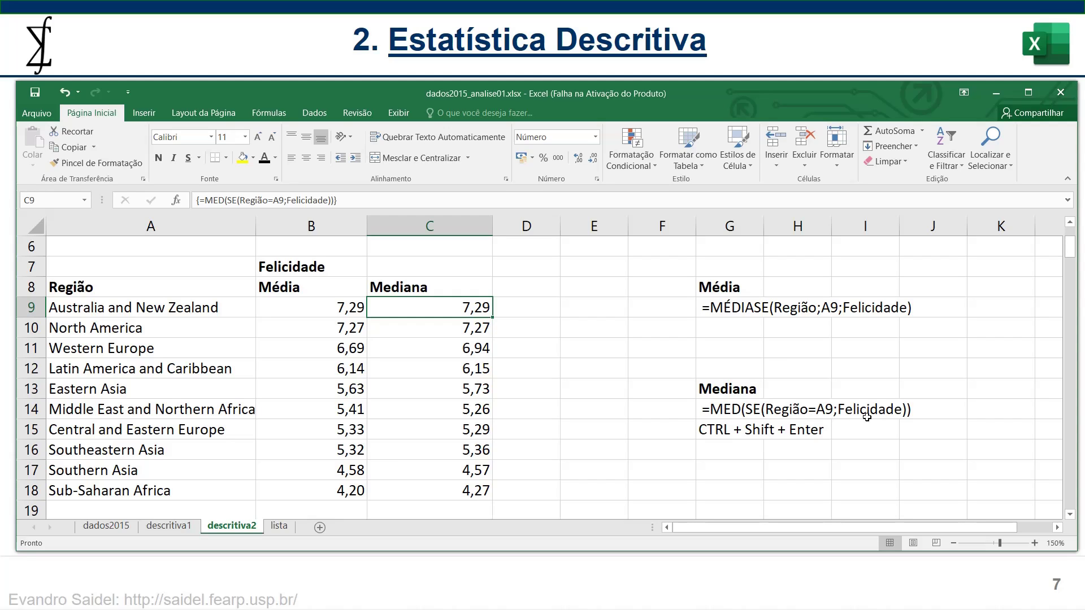
click(609, 363)
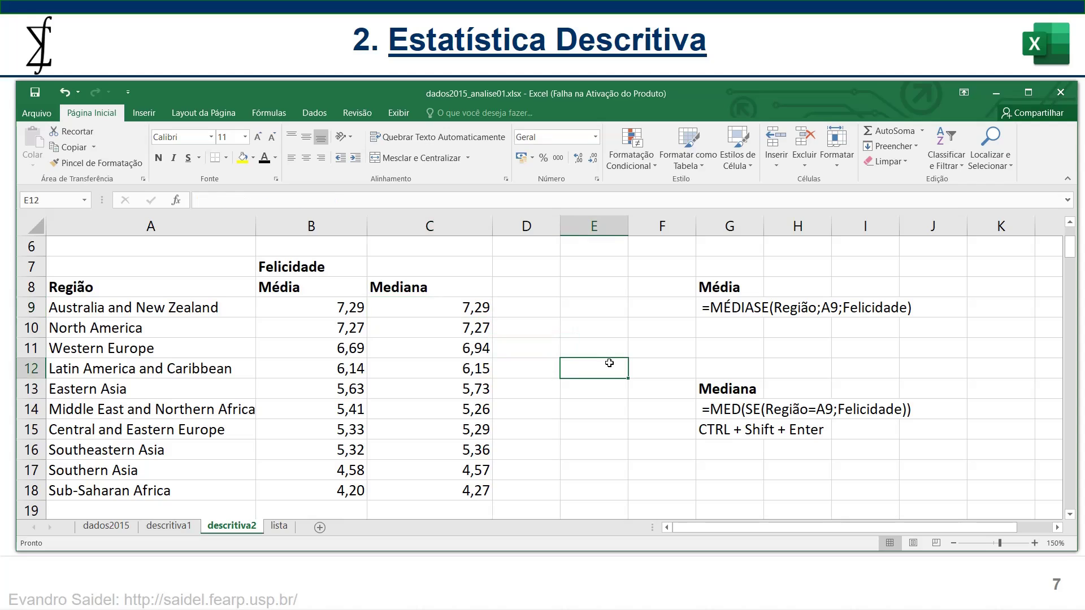